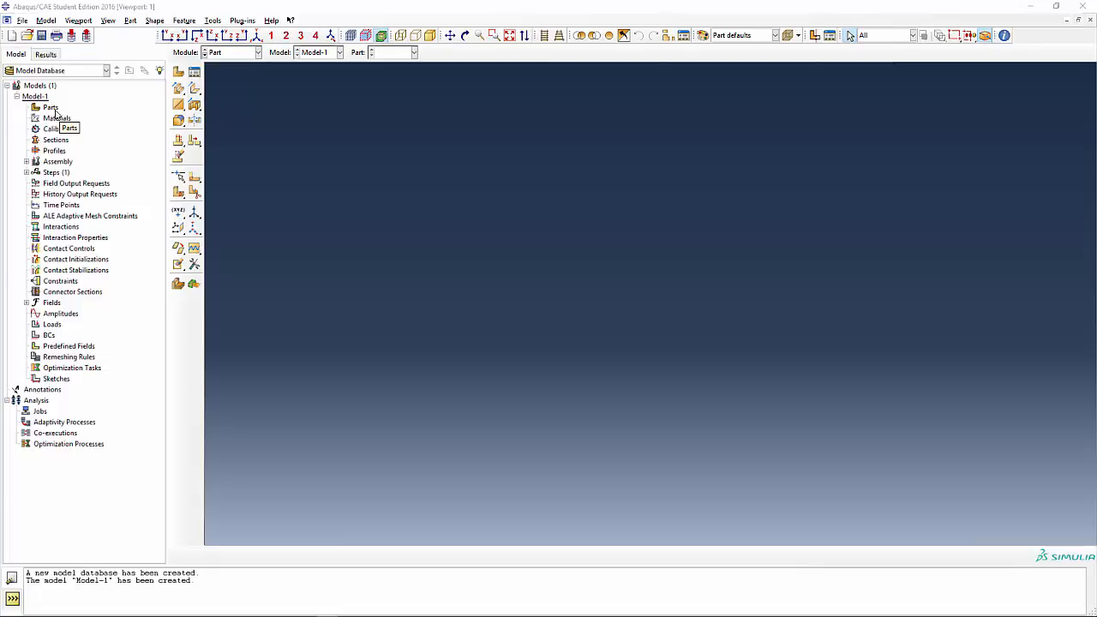
Step: Create a 3D deformable solid extrusion part named shaft with an approximate size of 20
double_click(50, 107)
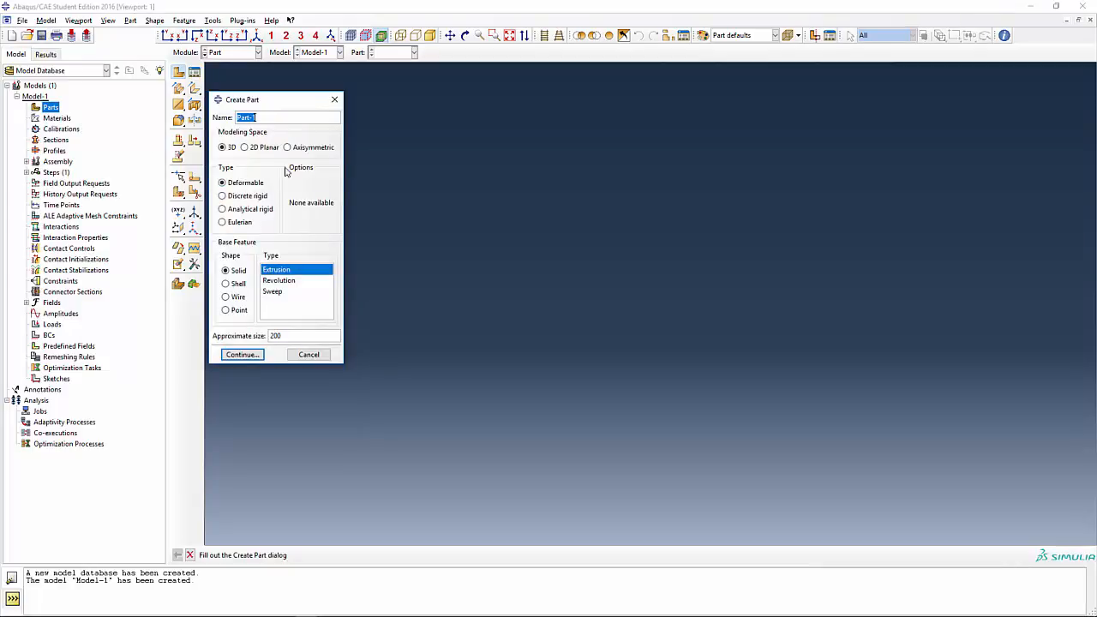
text(shaft)
double_click(274, 334)
text(20)
click(242, 354)
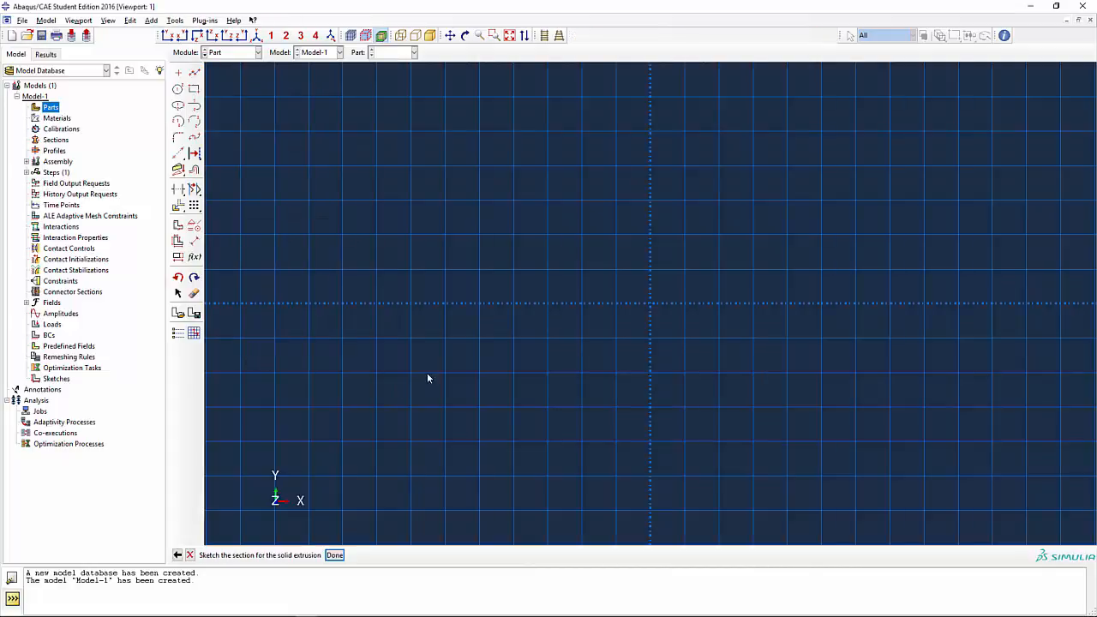
Step: Sketch a circle centred on the origin with a radius of about 3.88
scroll(433, 370, down, 1)
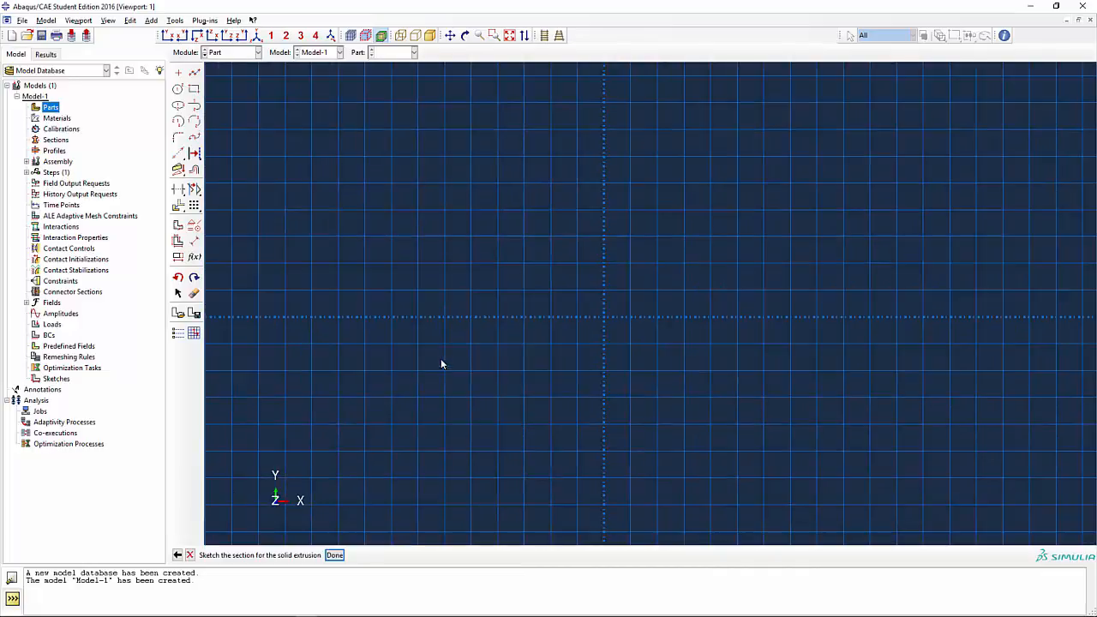
click(177, 88)
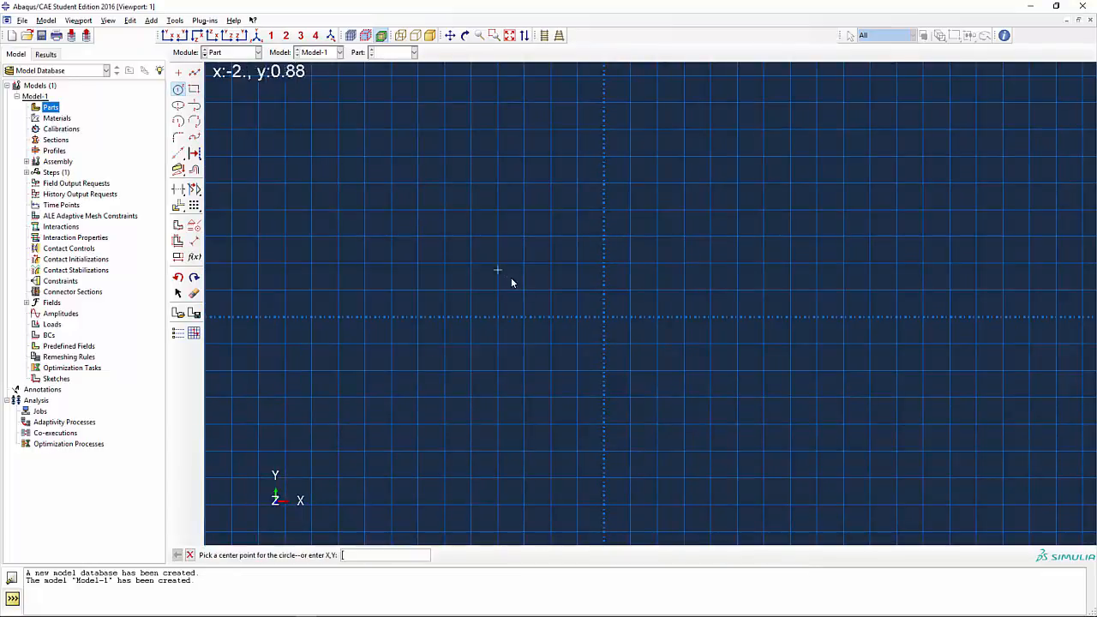
click(604, 317)
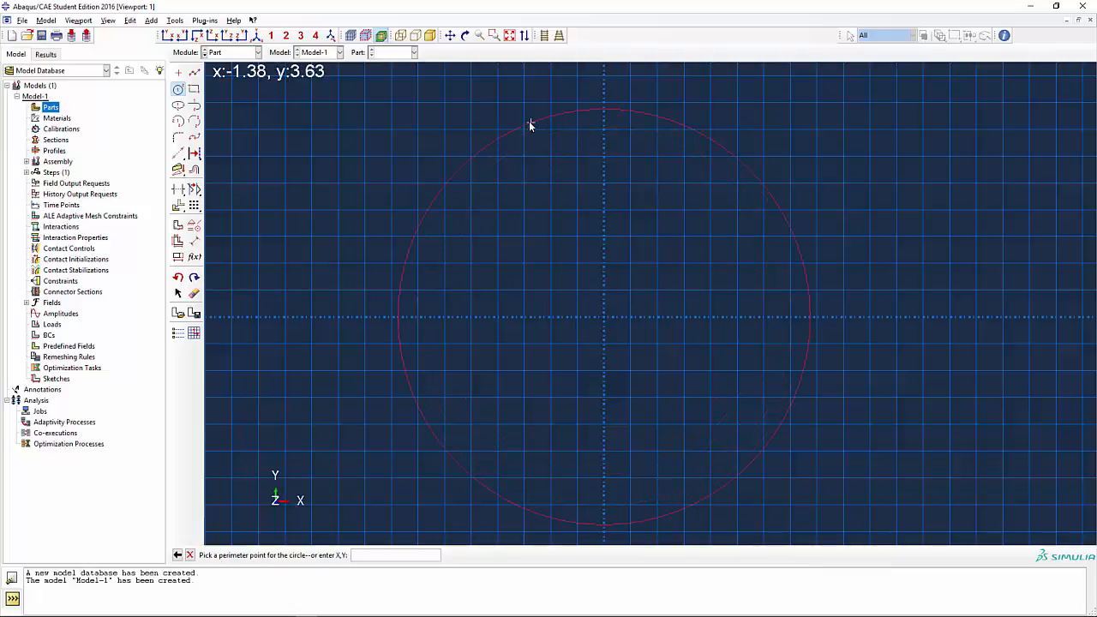
click(531, 123)
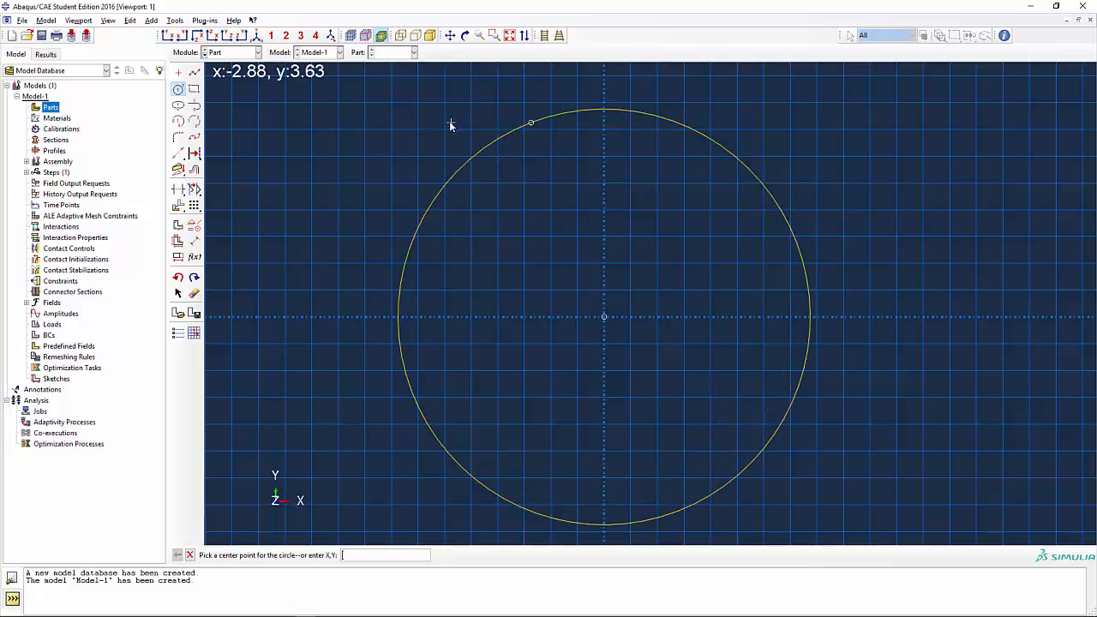
Step: Dimension the circle's radius and set it to 2.52
click(193, 242)
click(417, 252)
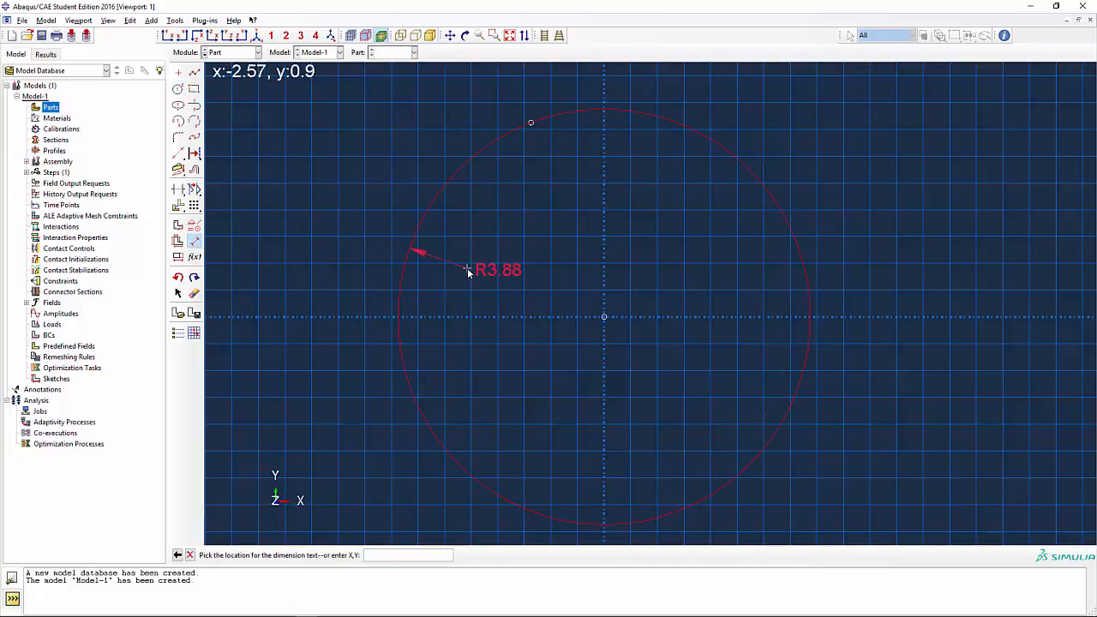
click(468, 271)
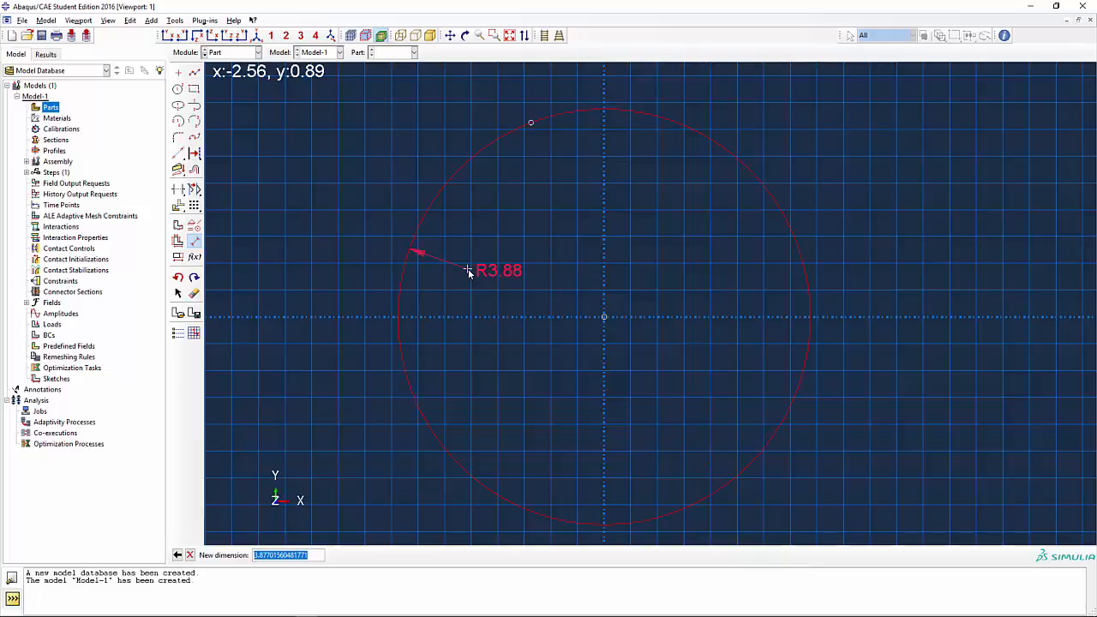
text(2.52)
key(Return)
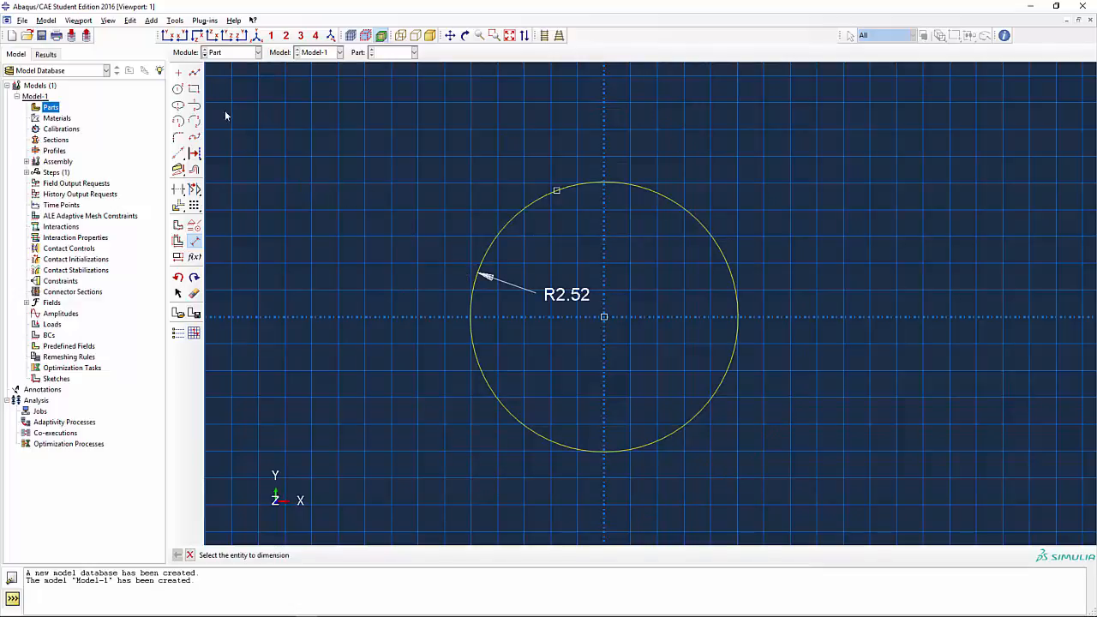
Step: Draw two lines from the circle's centre to its perimeter, one horizontal along positive X and one vertical along negative Y
click(194, 72)
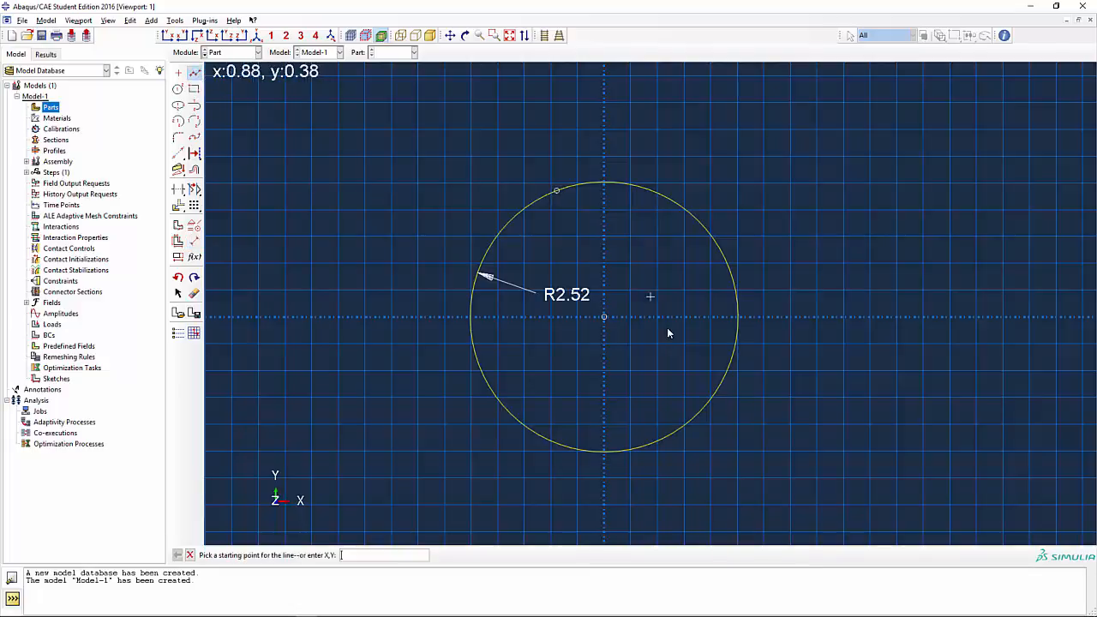
click(604, 317)
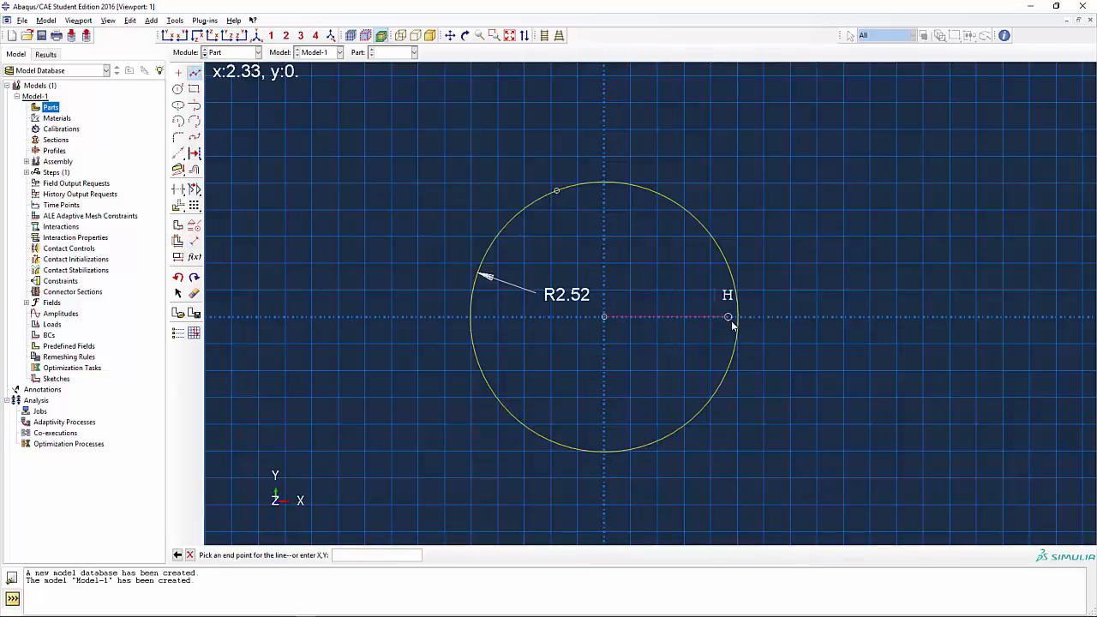
click(739, 318)
middle_click(670, 333)
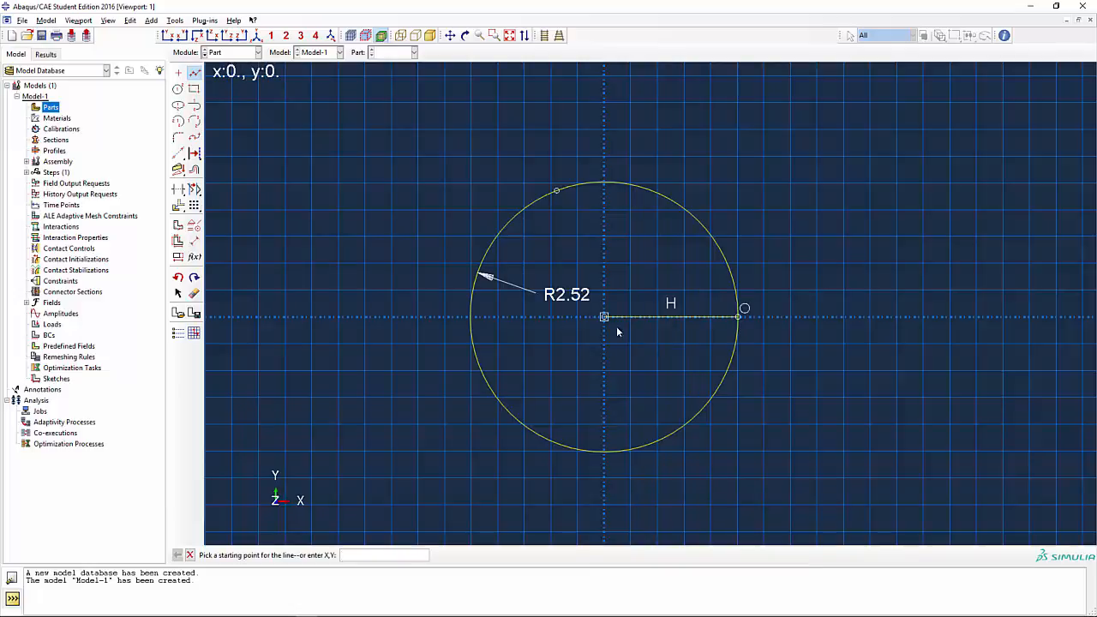
click(604, 317)
click(604, 450)
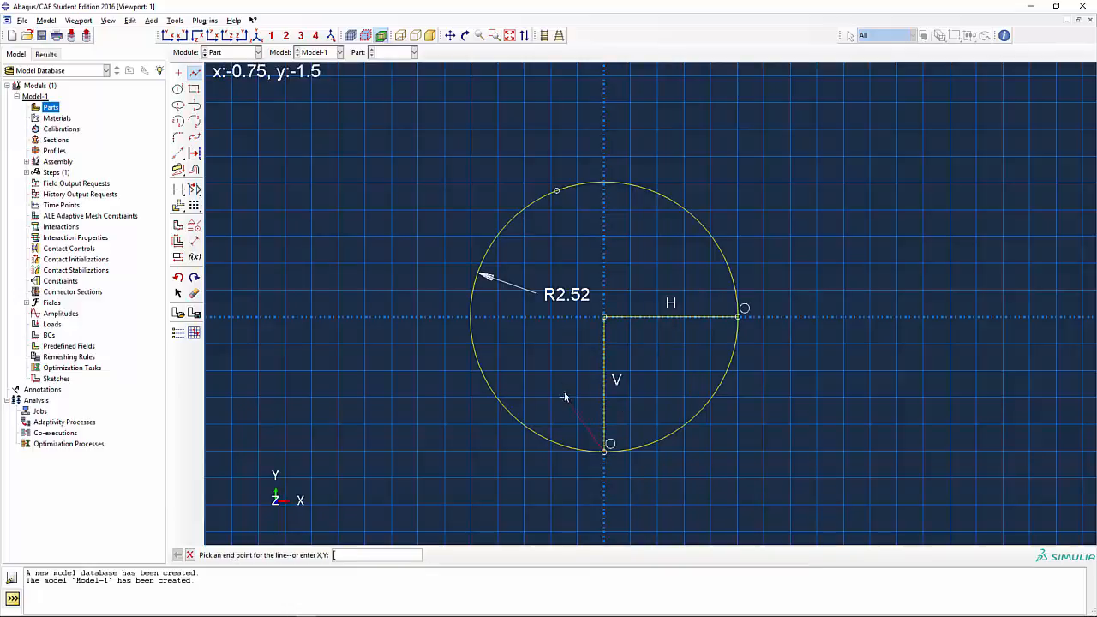
middle_click(558, 385)
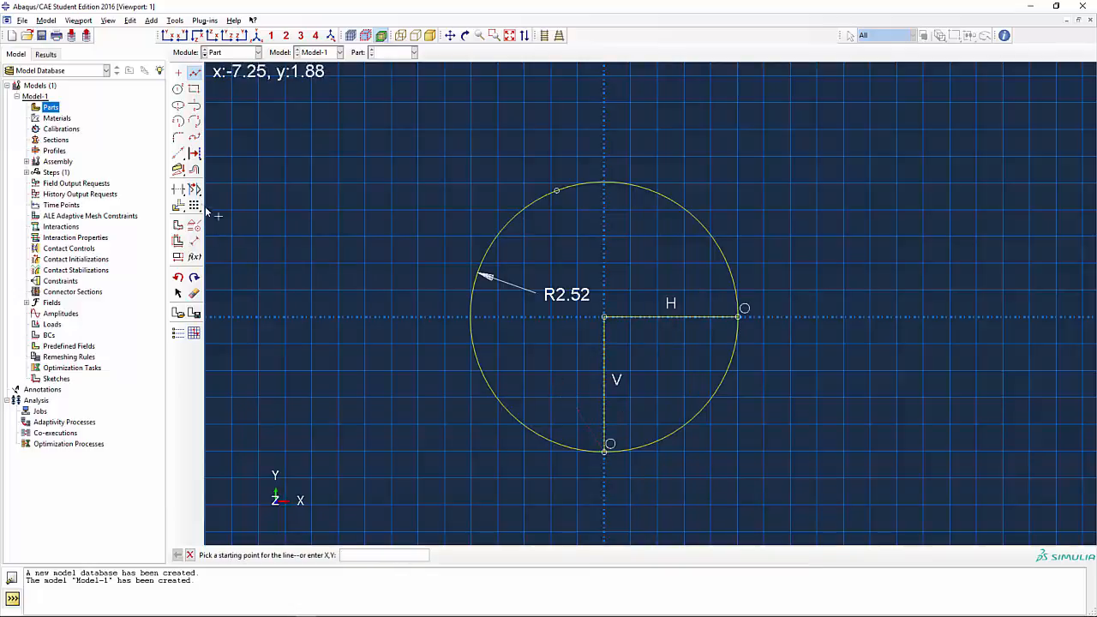
Step: Trim away the circle's arcs outside the two lines, leaving only the quarter sector in positive X and negative Y
click(178, 190)
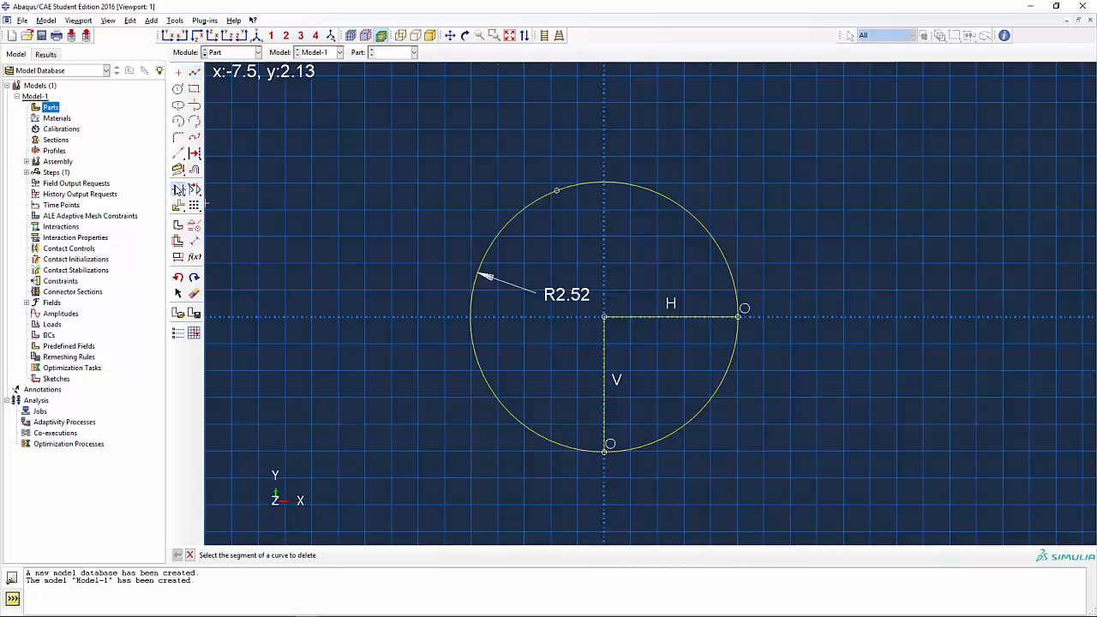
click(476, 286)
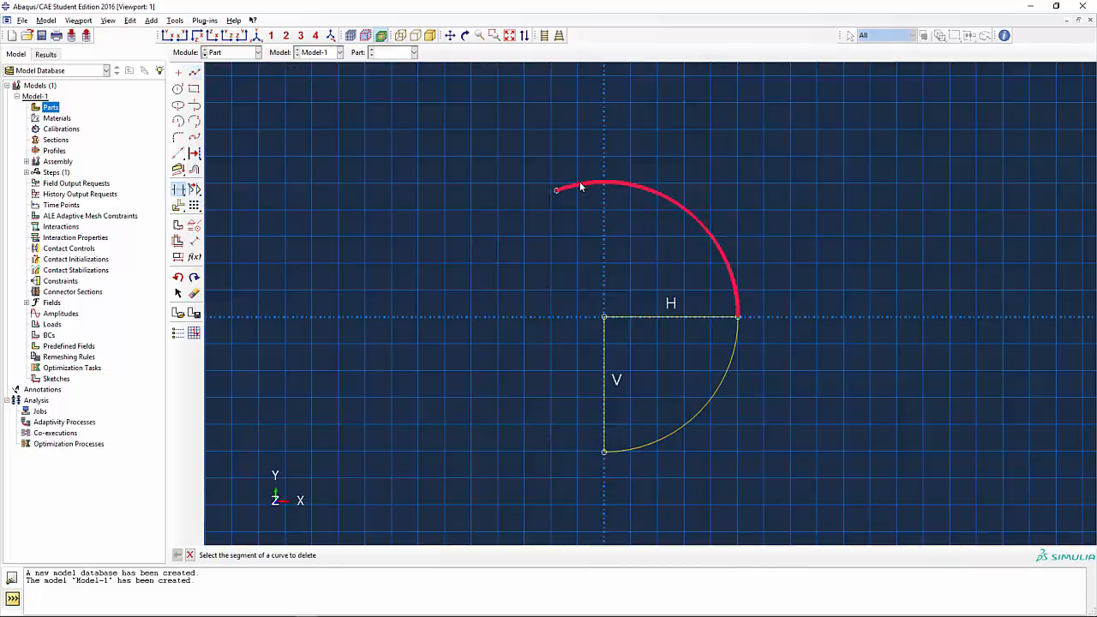
click(581, 187)
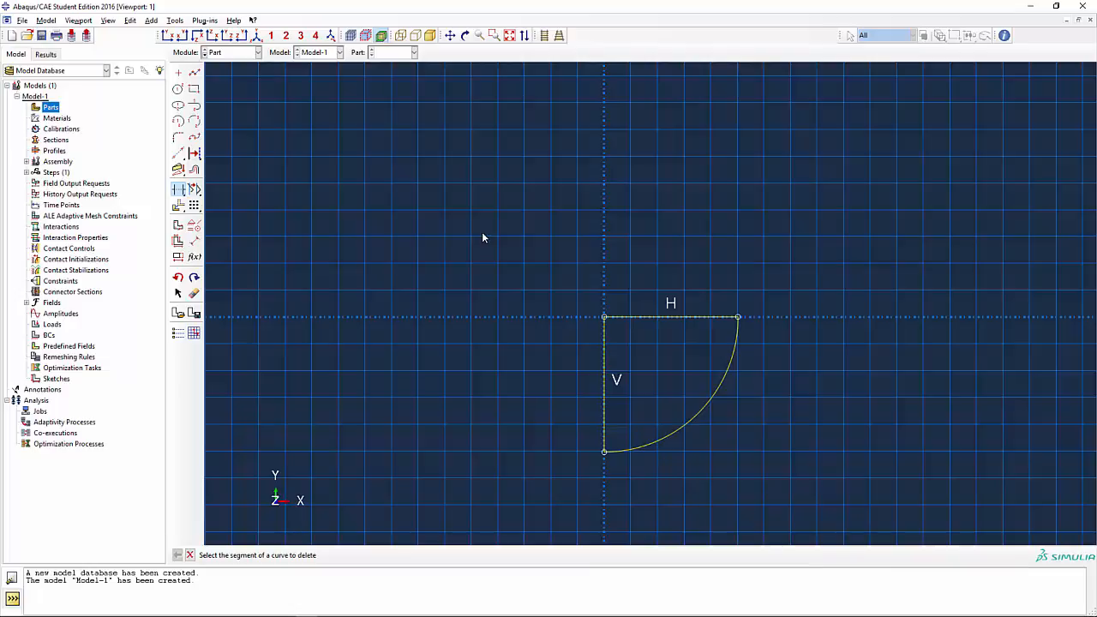
Step: Add a radius dimension of 2.52 to the remaining quarter arc, with its text placed outside the arc
click(194, 240)
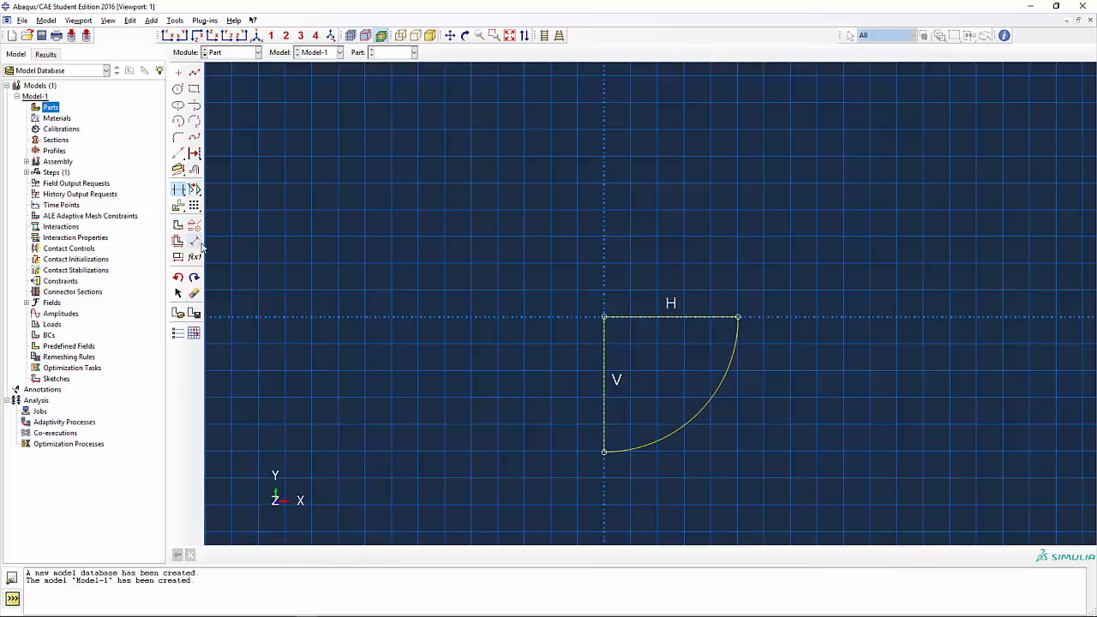
click(701, 412)
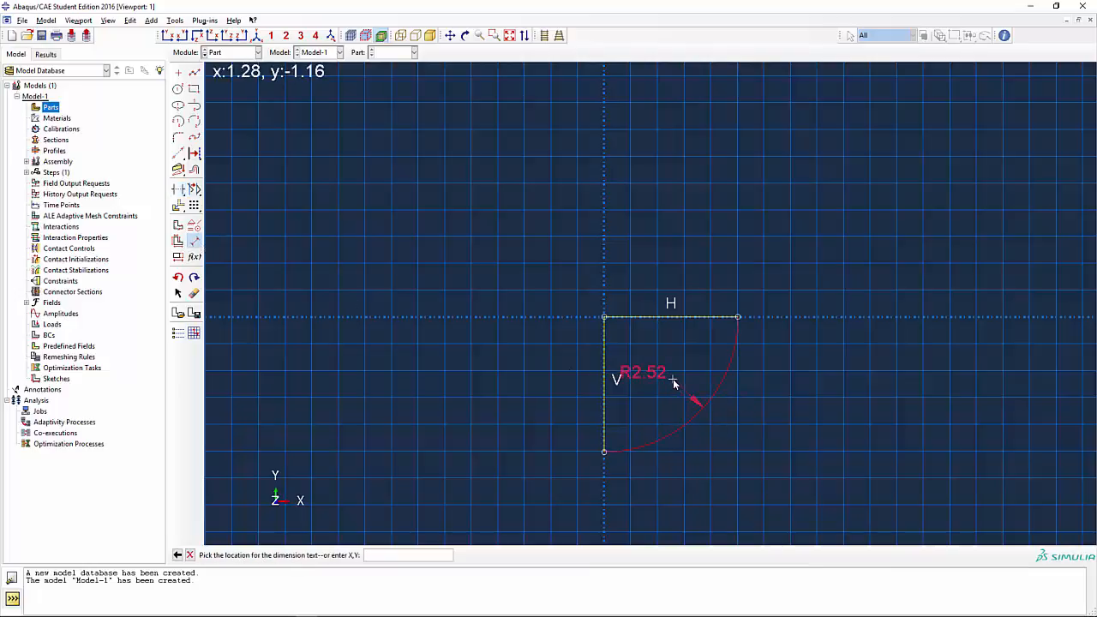
click(736, 438)
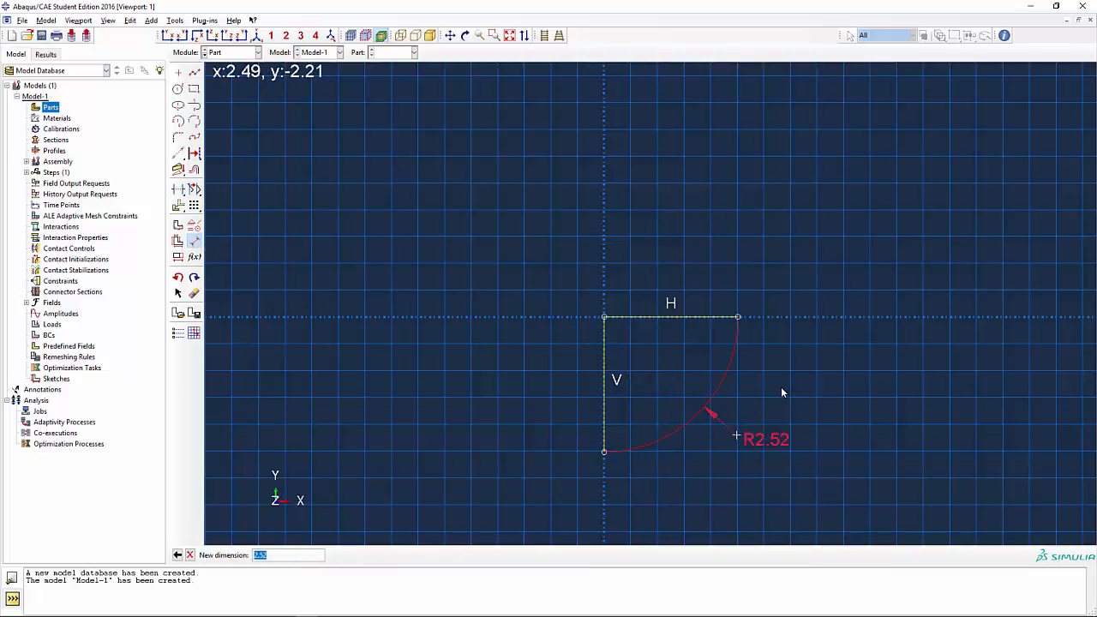
key(Return)
key(Escape)
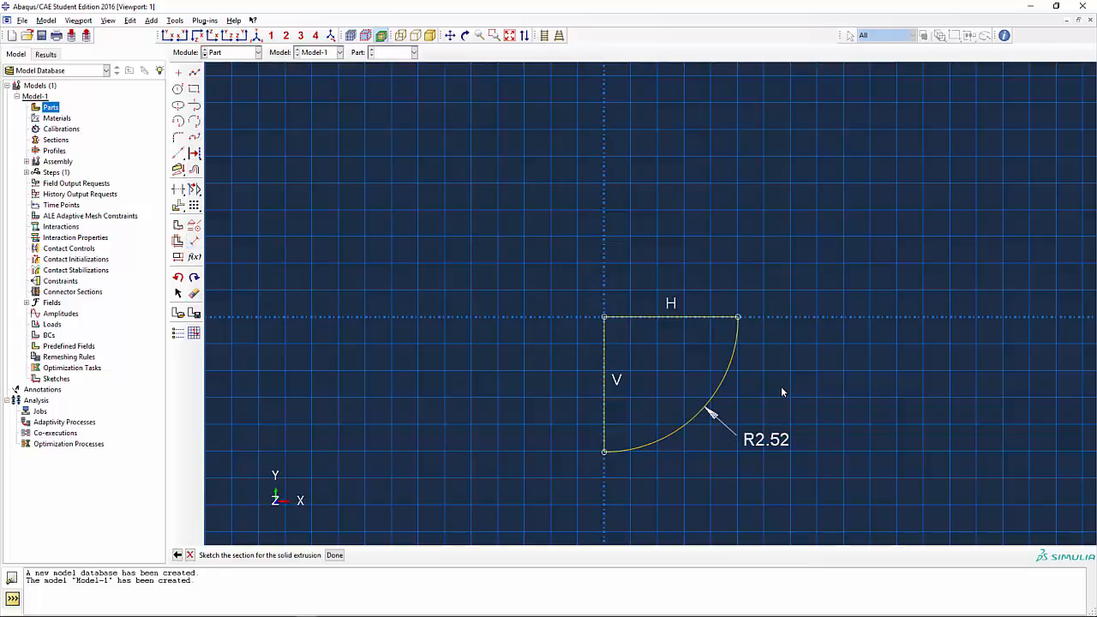
Step: Finish the quarter-circle sketch and extrude it to a blind depth of 2
middle_click(780, 392)
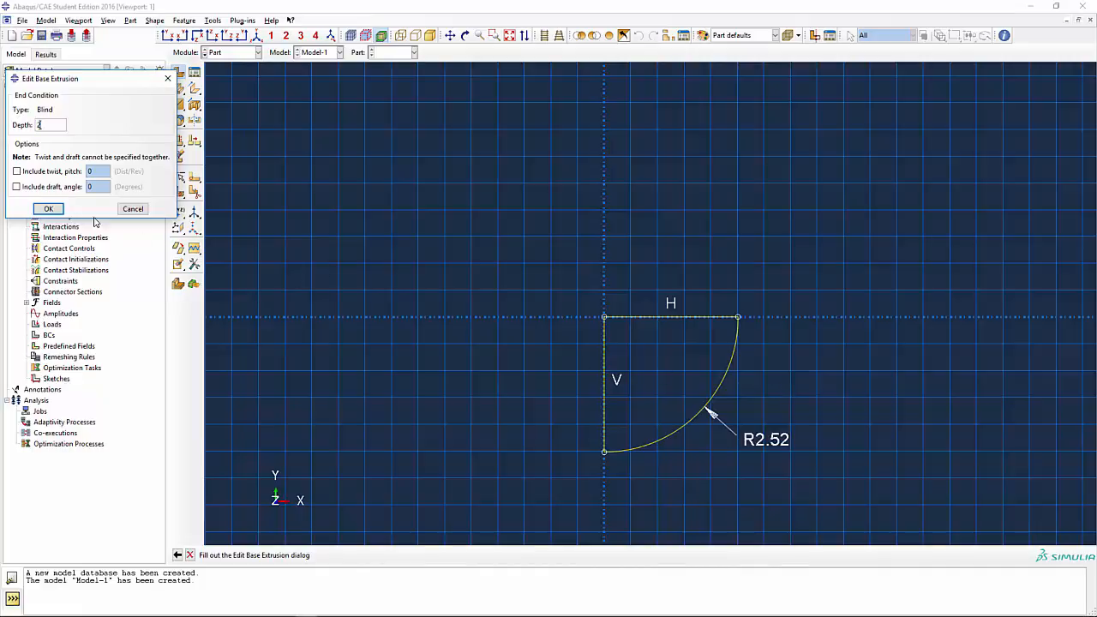
click(48, 209)
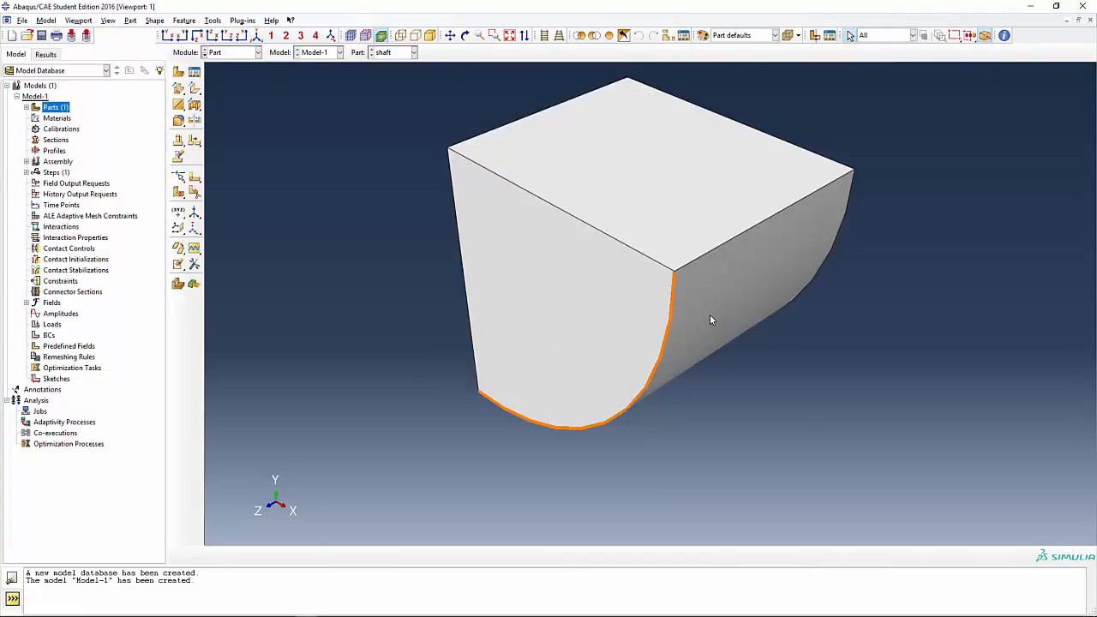
ctrl+alt+drag(709, 312, 636, 292)
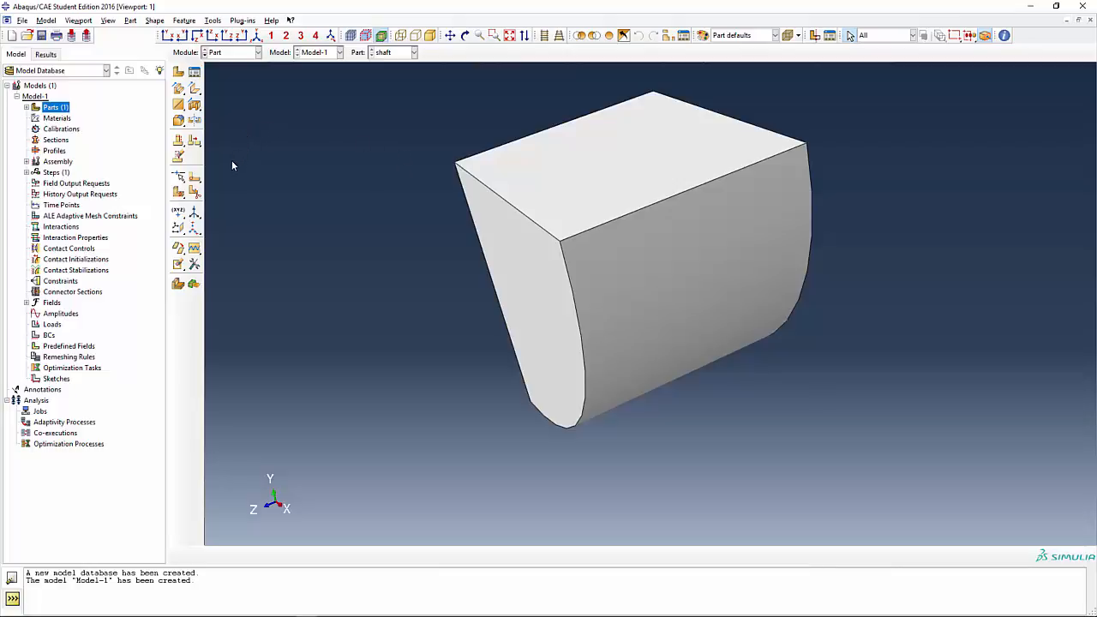
Step: Create a datum plane midway between the two end corners of the shaft's lengthwise edge where flat and curved faces meet
click(179, 229)
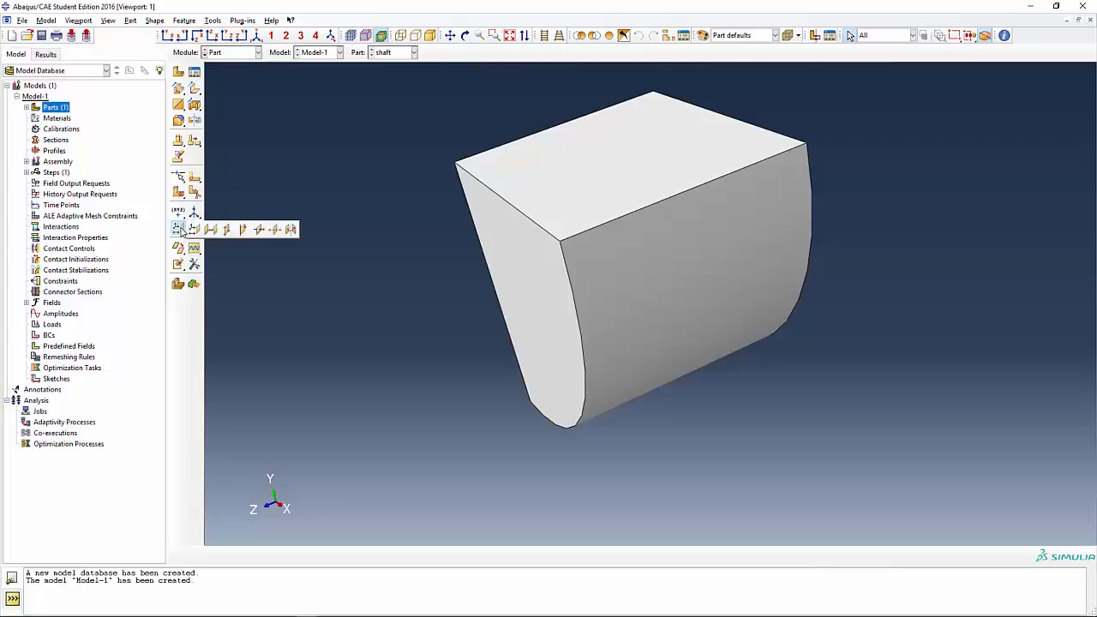
click(275, 230)
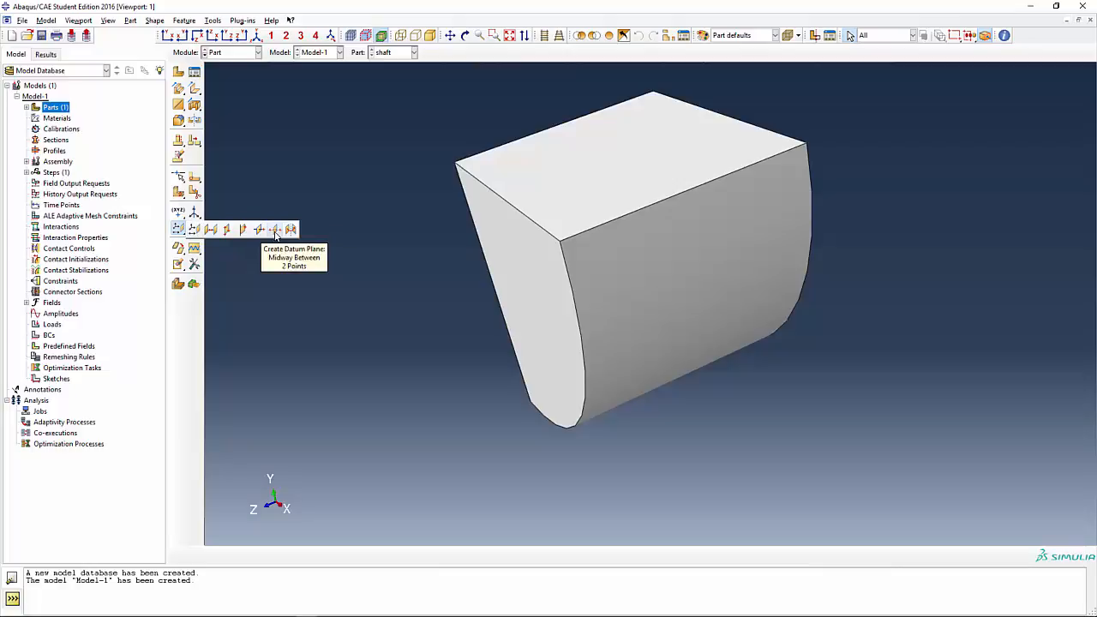
click(559, 242)
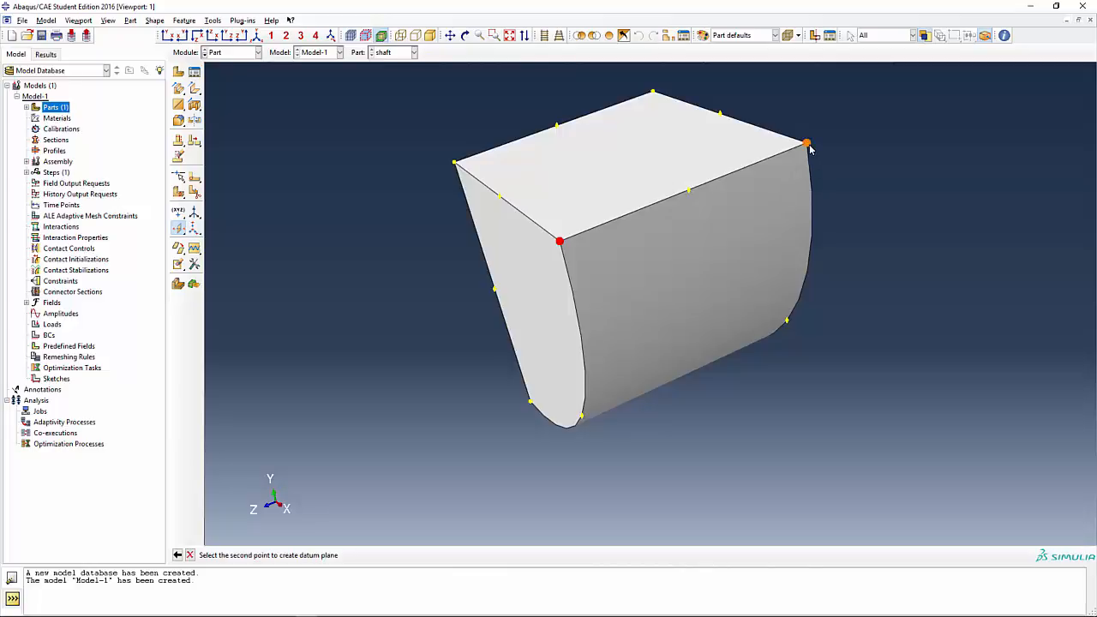
click(807, 144)
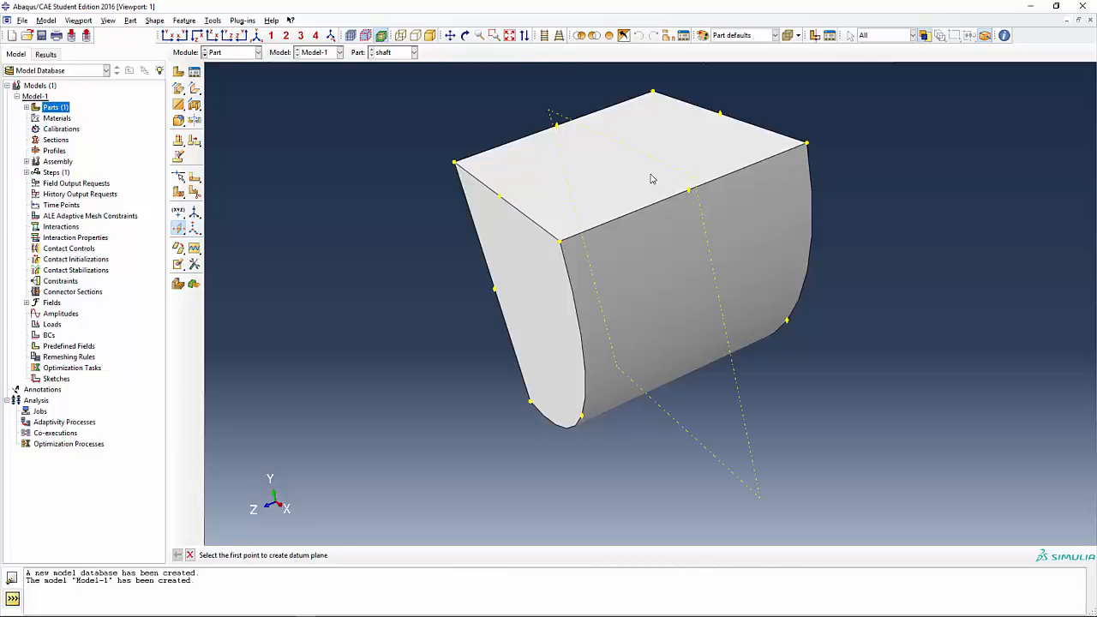
Step: Partition the shaft's cell with the midway datum plane
click(182, 196)
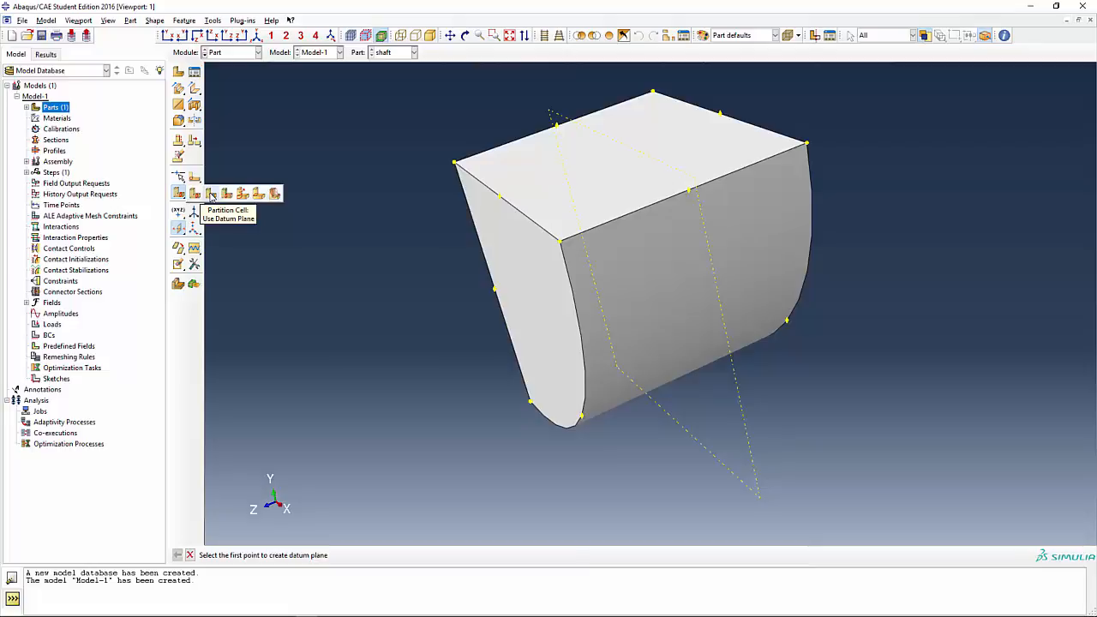
click(210, 195)
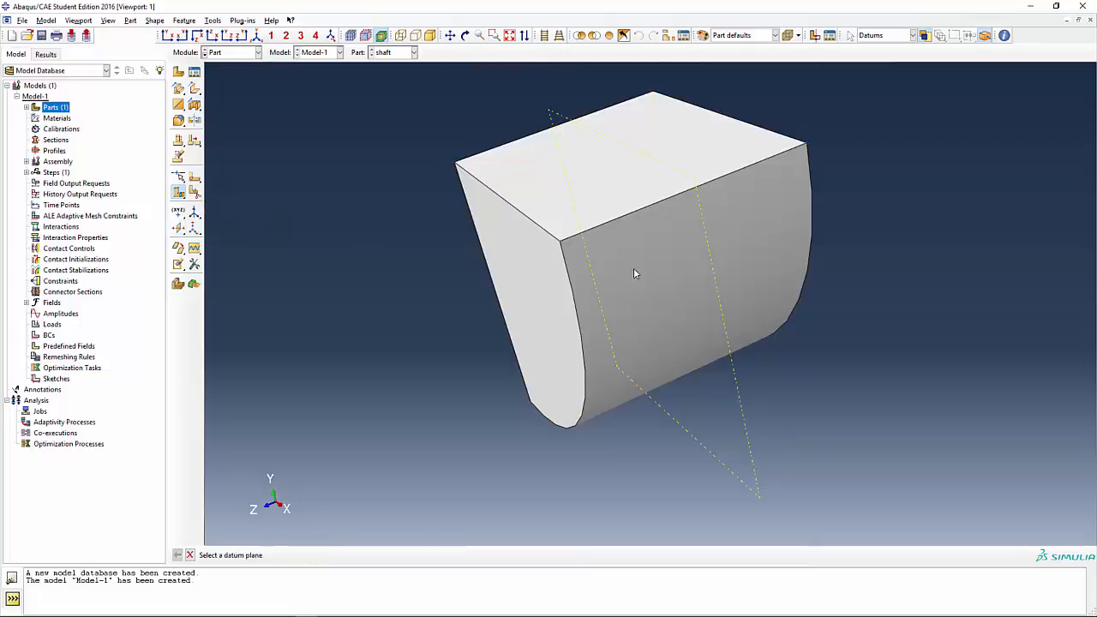
click(715, 274)
click(298, 555)
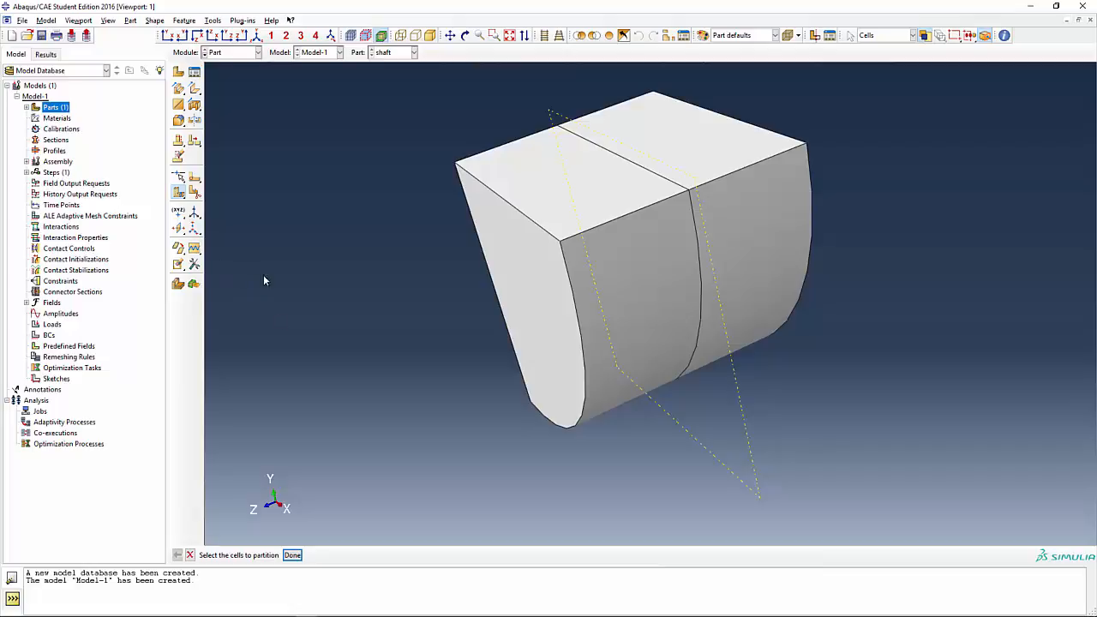
Step: Create a surface named shaft_surf on the shaft's partitioned curved face at the +Z end
click(27, 107)
click(36, 119)
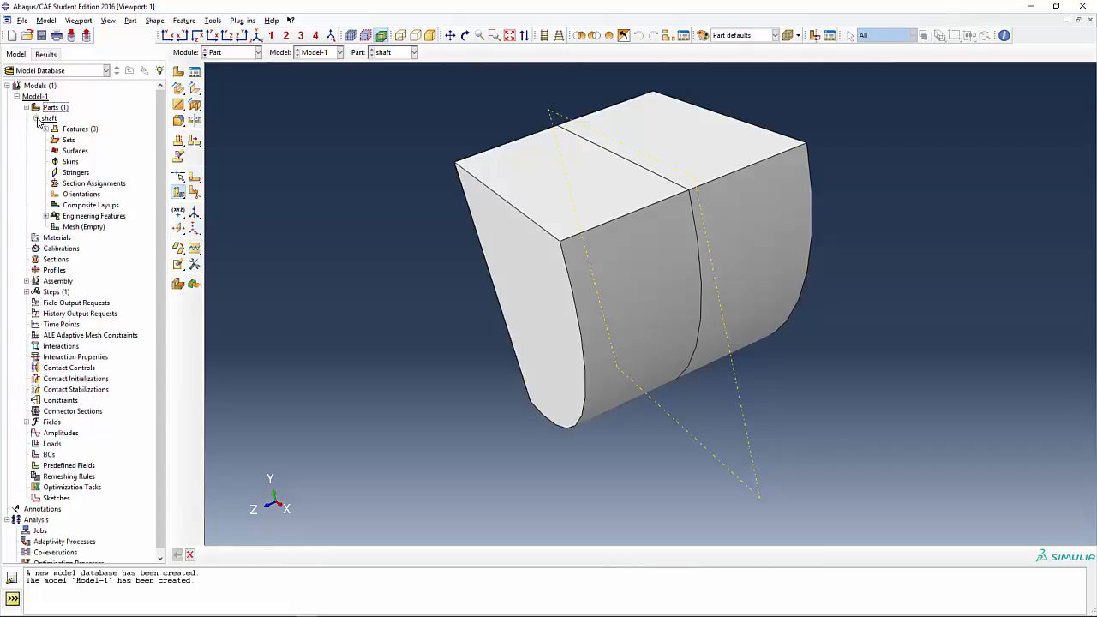
double_click(73, 152)
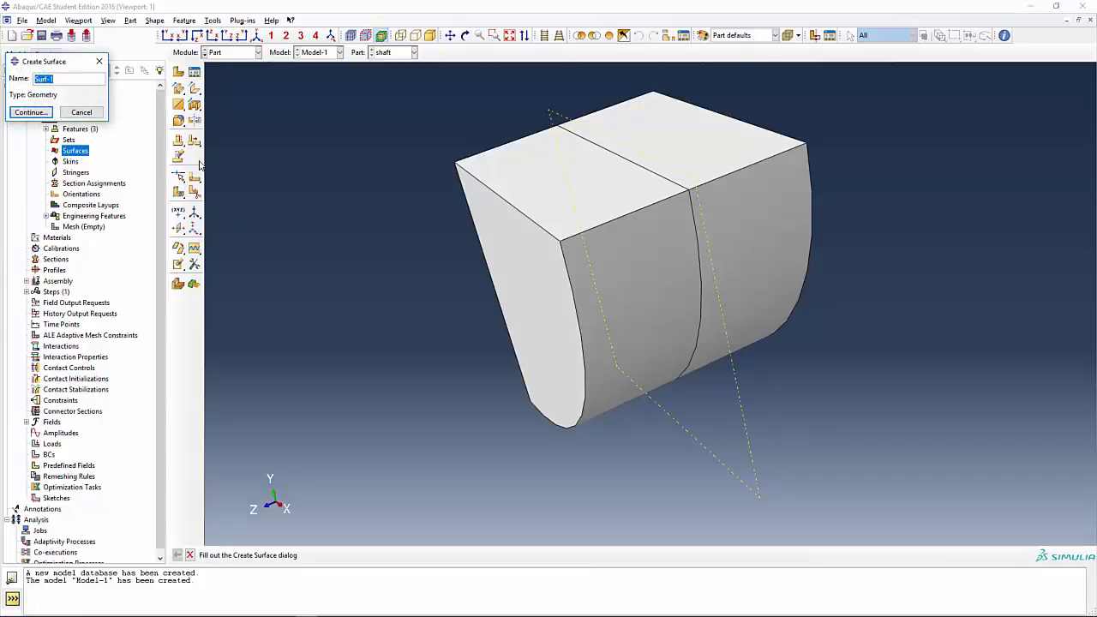
text(shaft_)
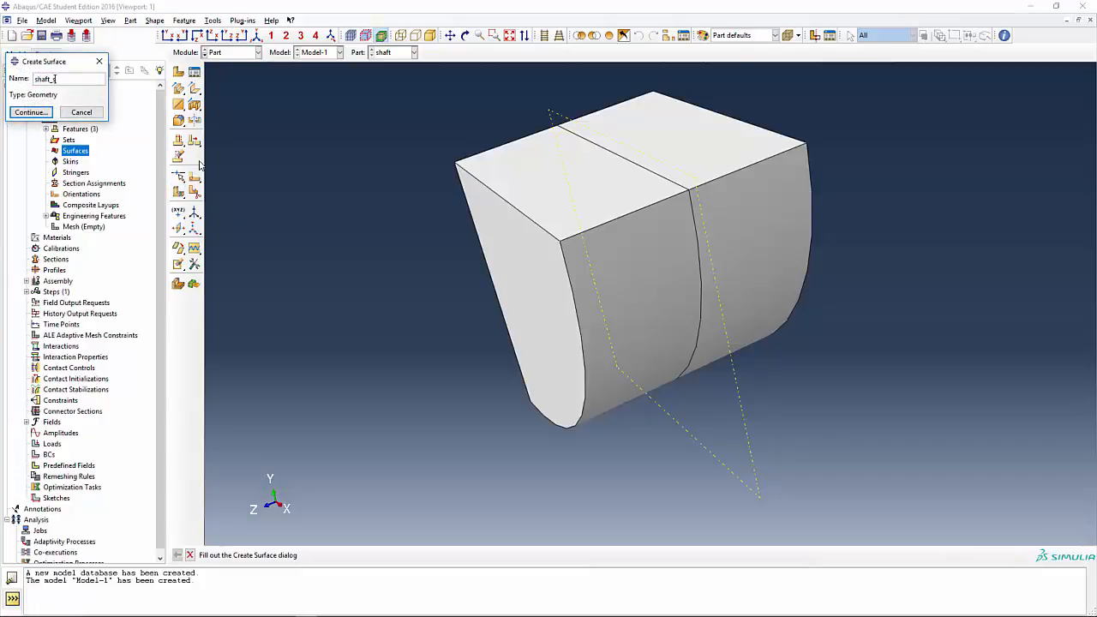
text(surf)
click(30, 112)
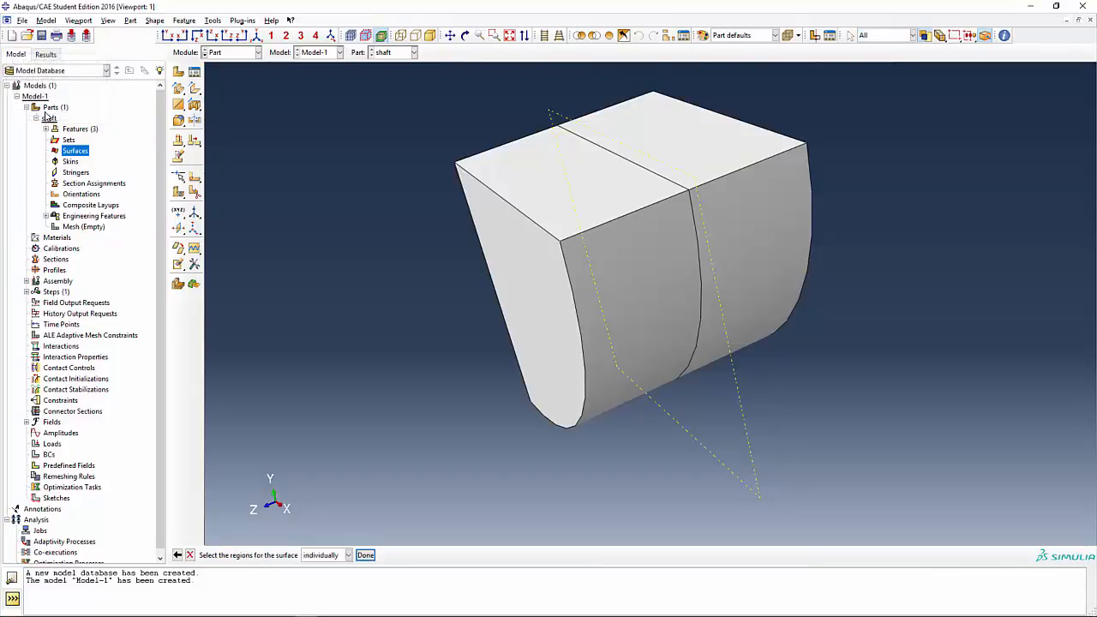
click(634, 269)
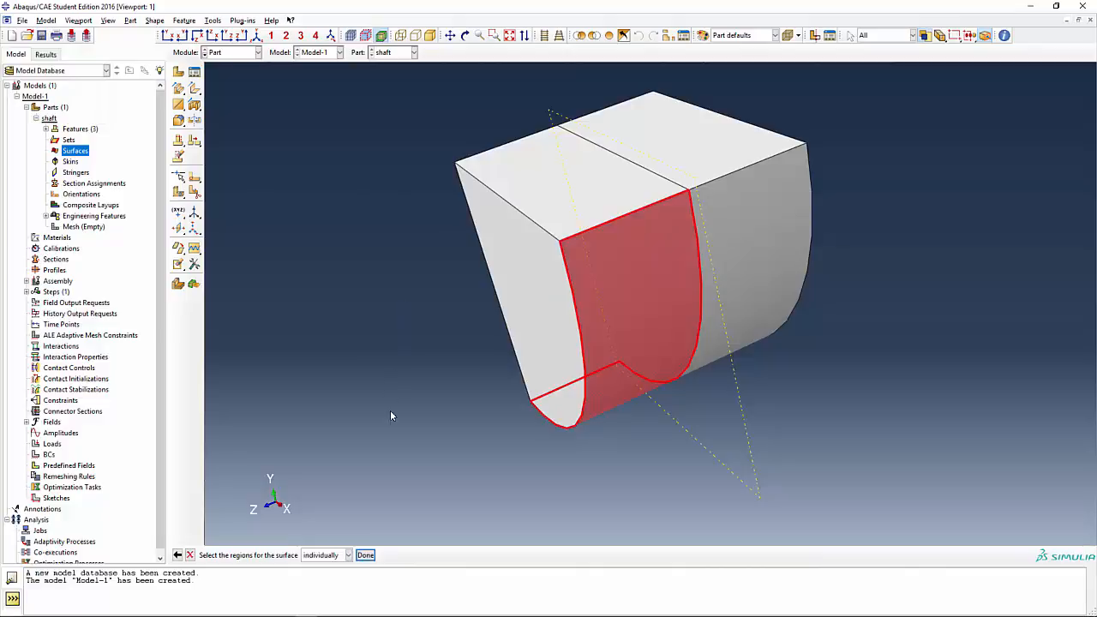
click(365, 554)
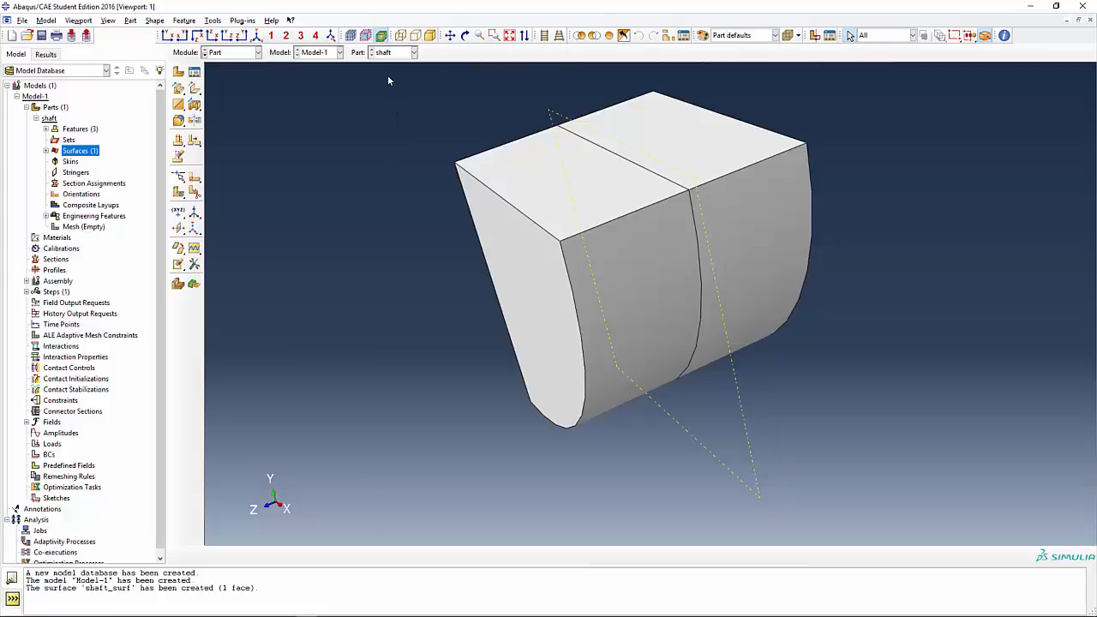
Step: Start a new 3D deformable part named sleeve as a solid extrusion with approximate size 20
double_click(53, 108)
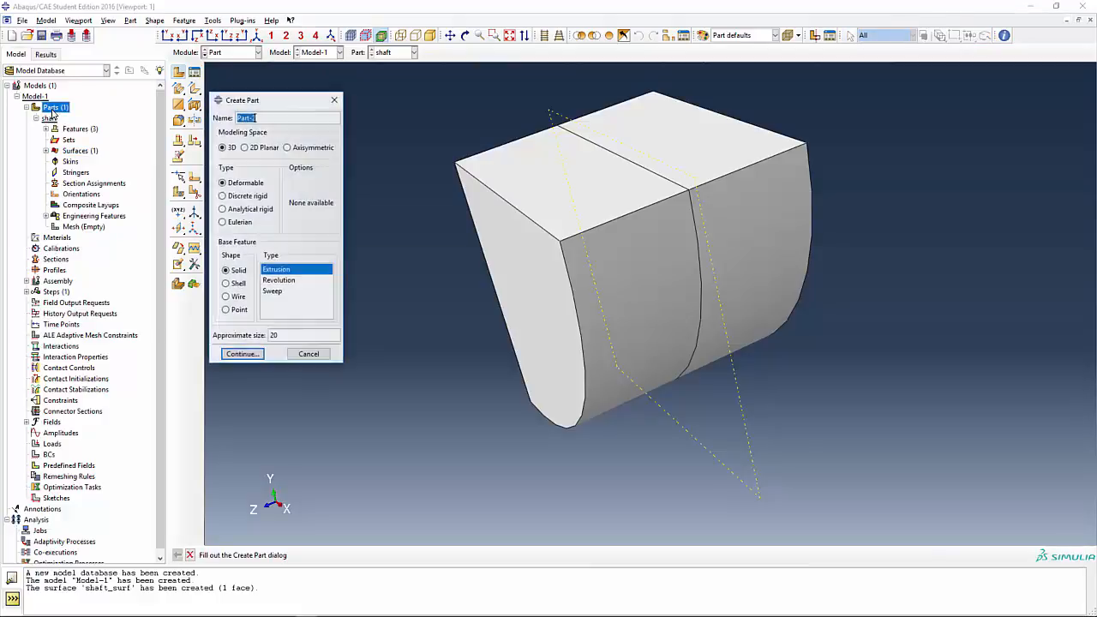
text(slee)
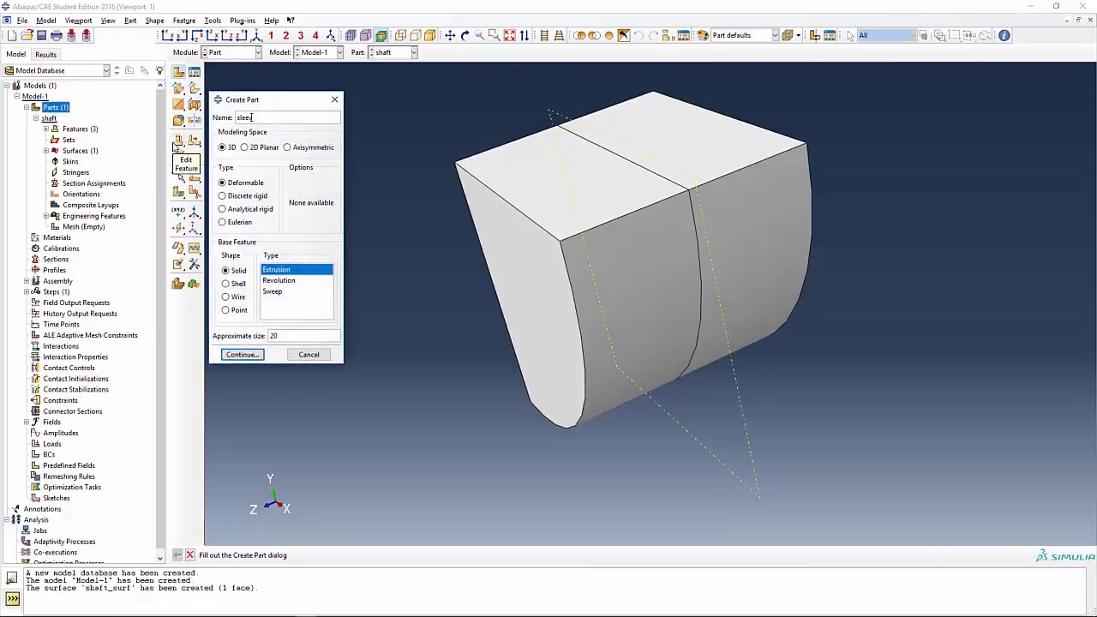
text(ve)
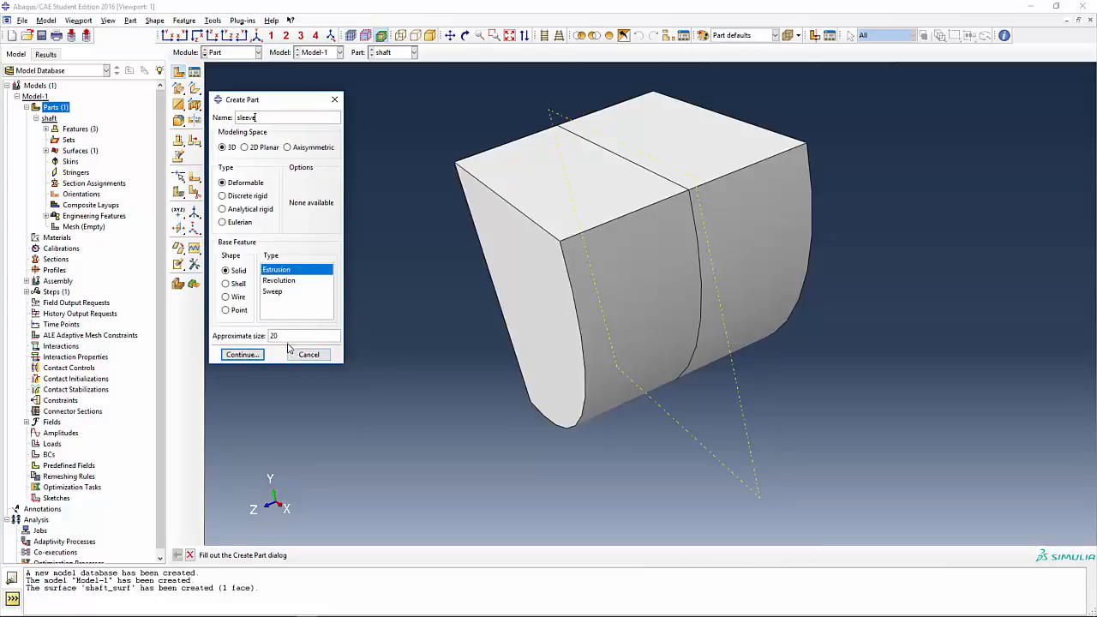
click(241, 354)
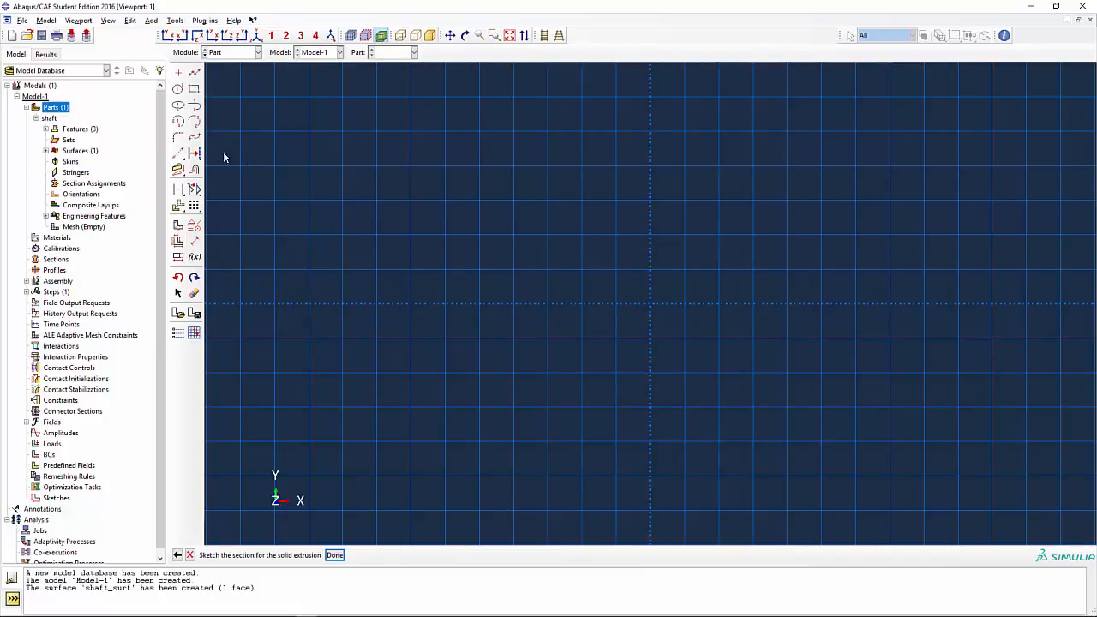
Step: Sketch two concentric circles centred on the origin, with radii of about 2.9 and 2.13
click(178, 90)
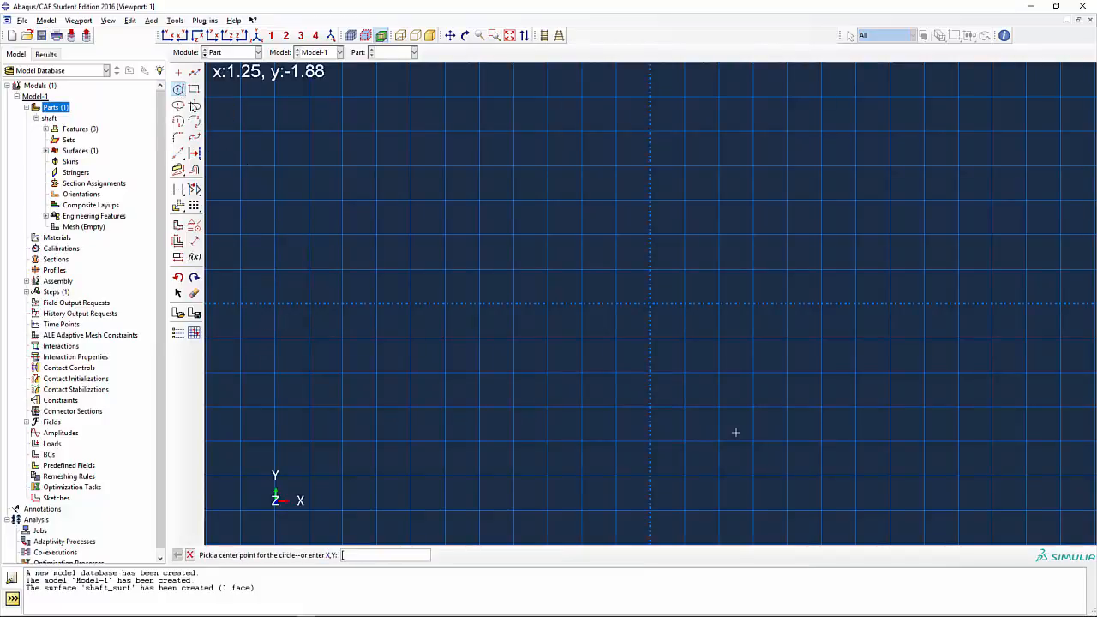
scroll(651, 315, down, 2)
click(651, 306)
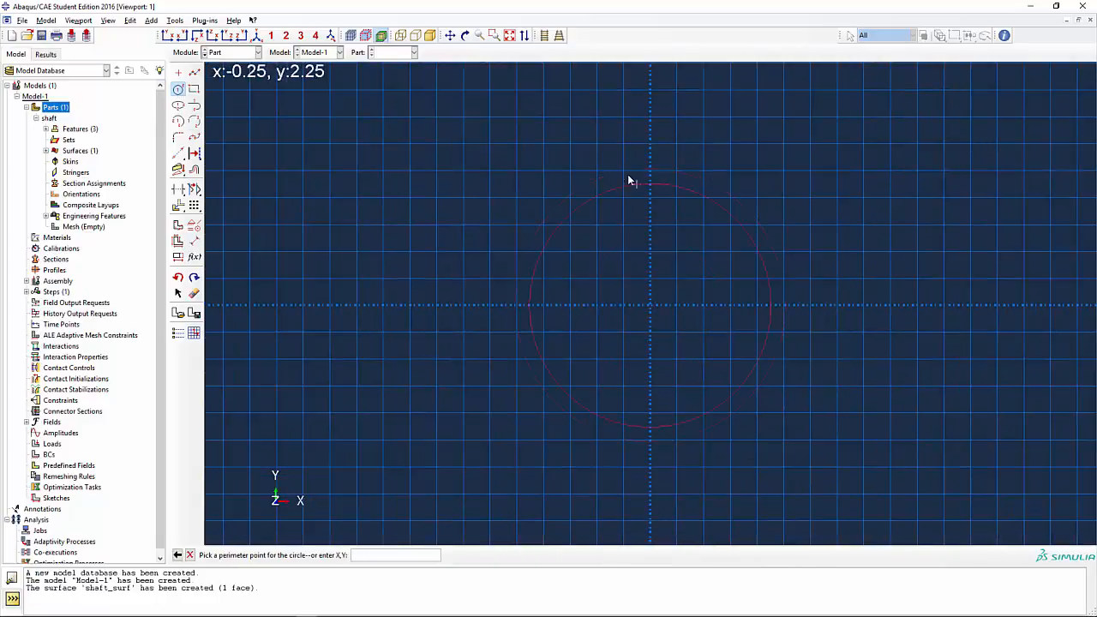
click(629, 152)
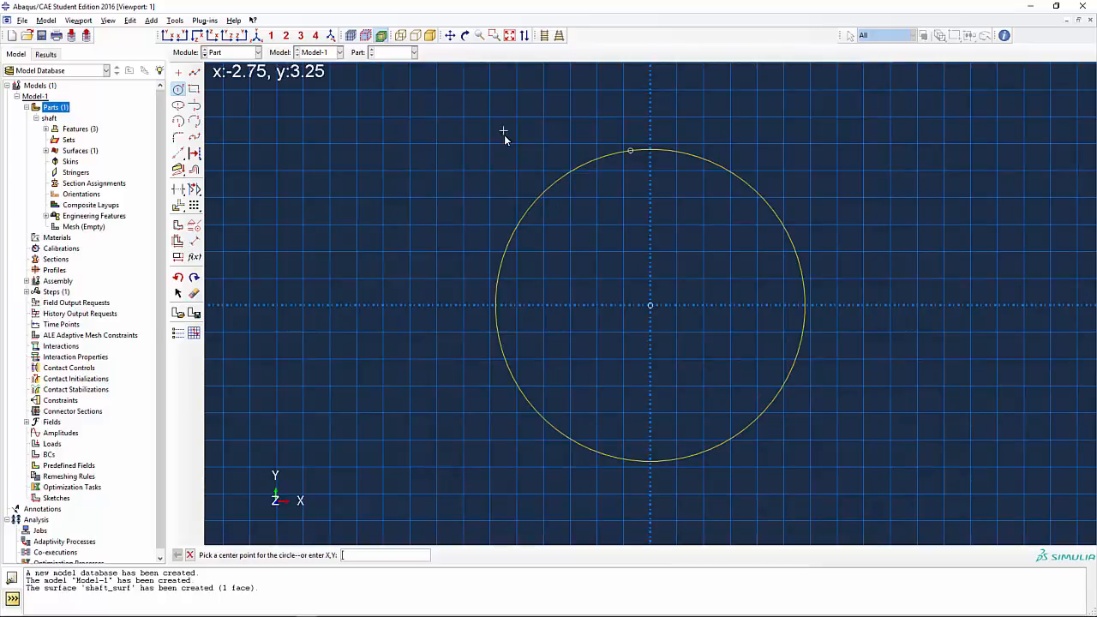
click(651, 300)
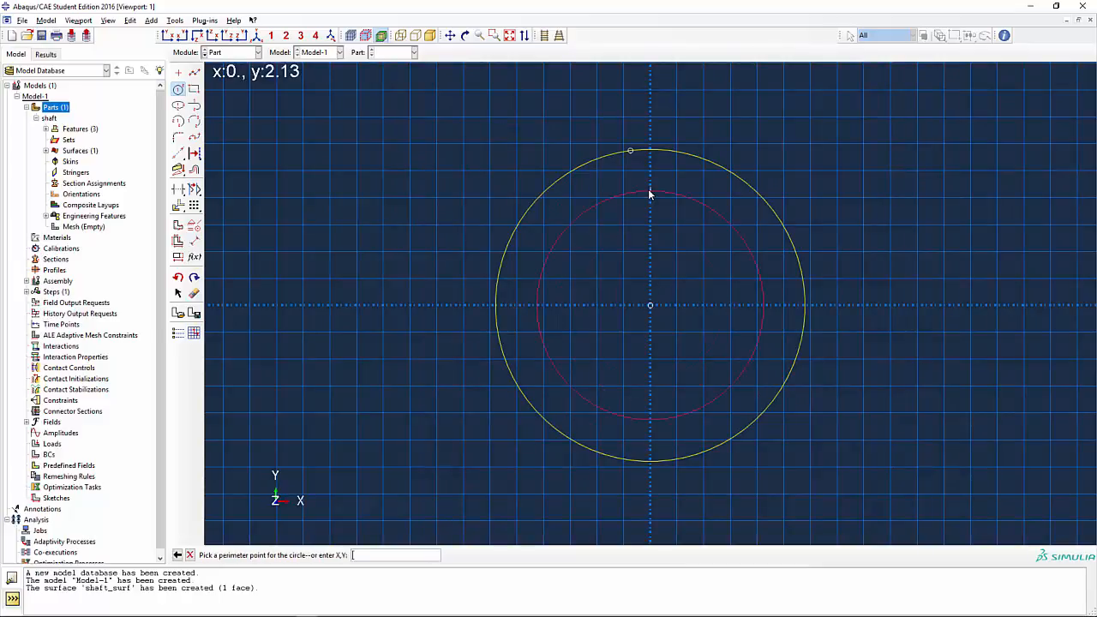
click(650, 192)
key(Escape)
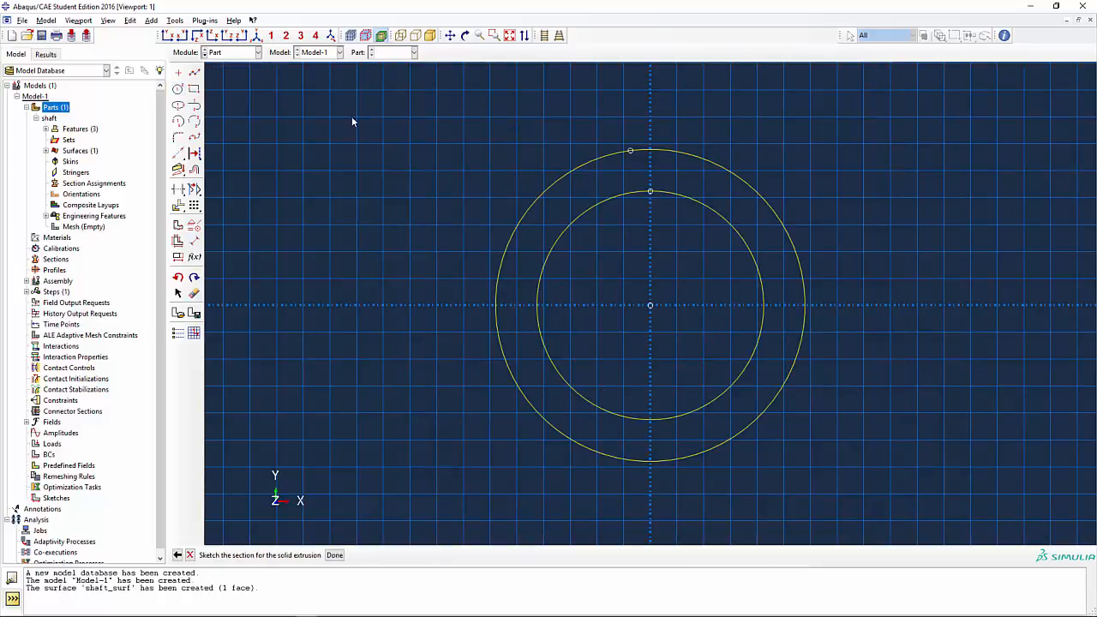
Step: Dimension the inner circle's radius as 2.48, placing the text inside the circle
click(195, 240)
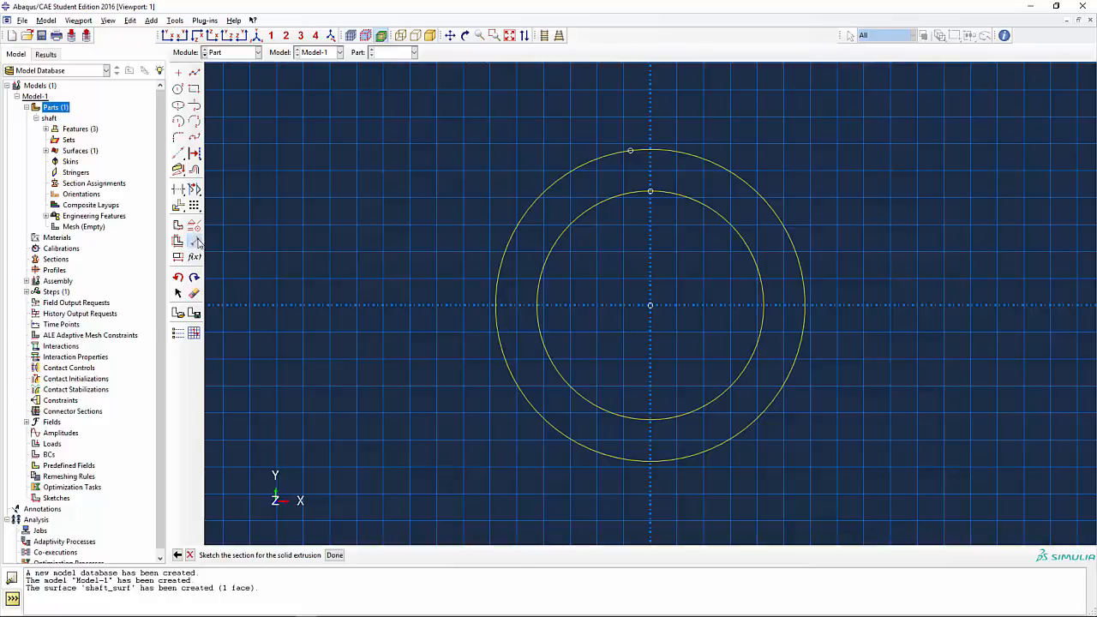
click(538, 330)
click(590, 319)
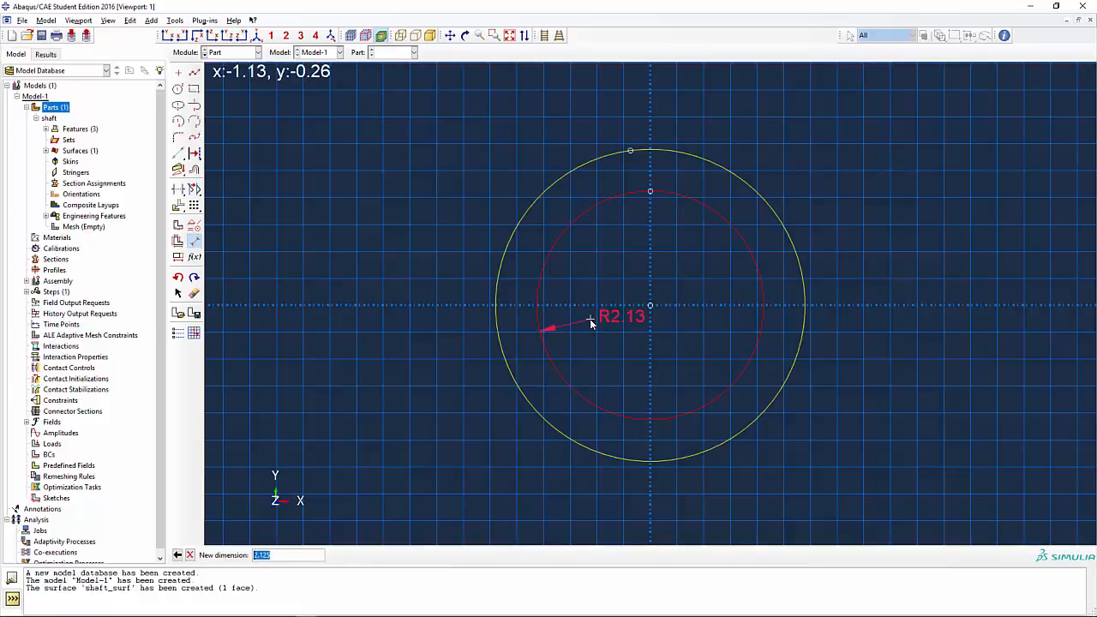
text(2.46)
key(BackSpace)
text(8)
key(Return)
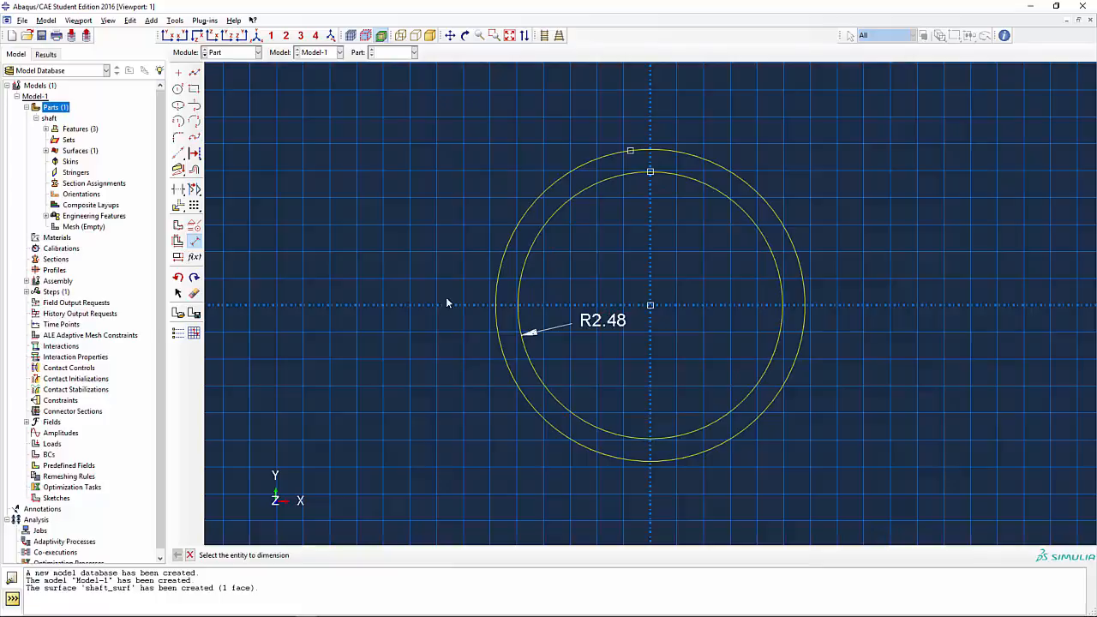
Step: Dimension the outer circle's radius as 3, placing the text outside the circle
click(514, 224)
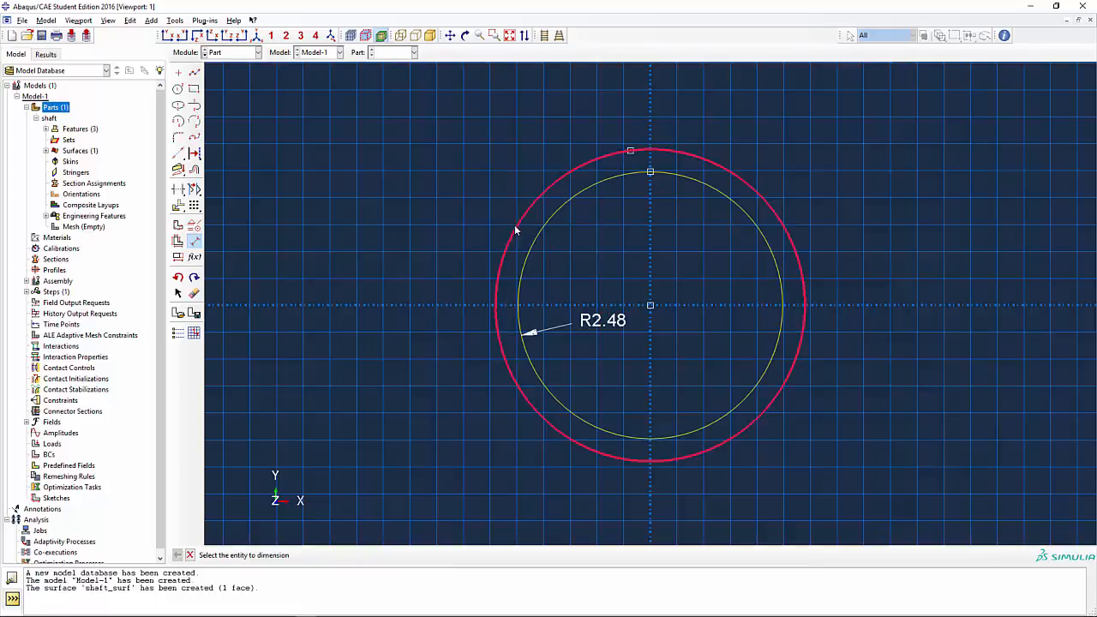
click(465, 190)
text(3)
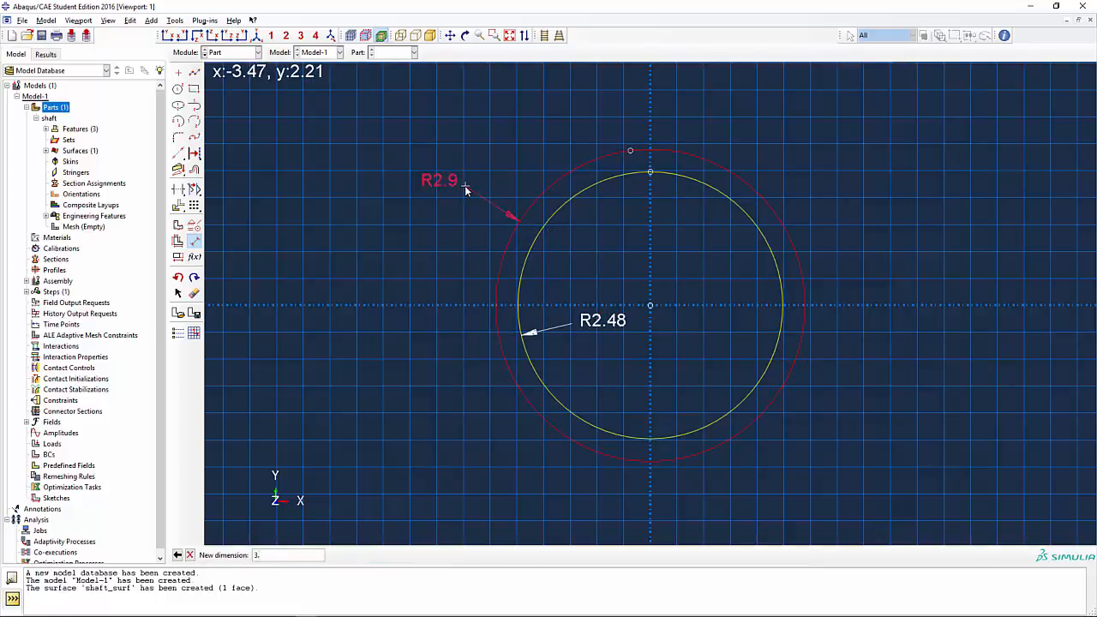
key(Return)
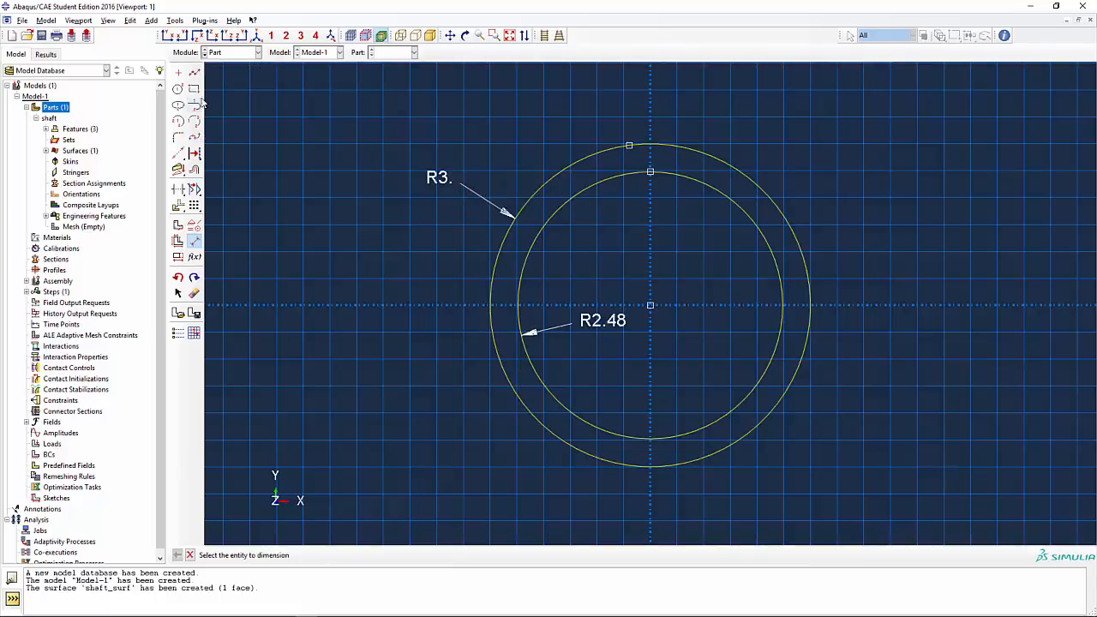
Step: Draw three separate lines from the origin to the outer circle: vertically up, horizontally toward +X, and vertically down
click(195, 72)
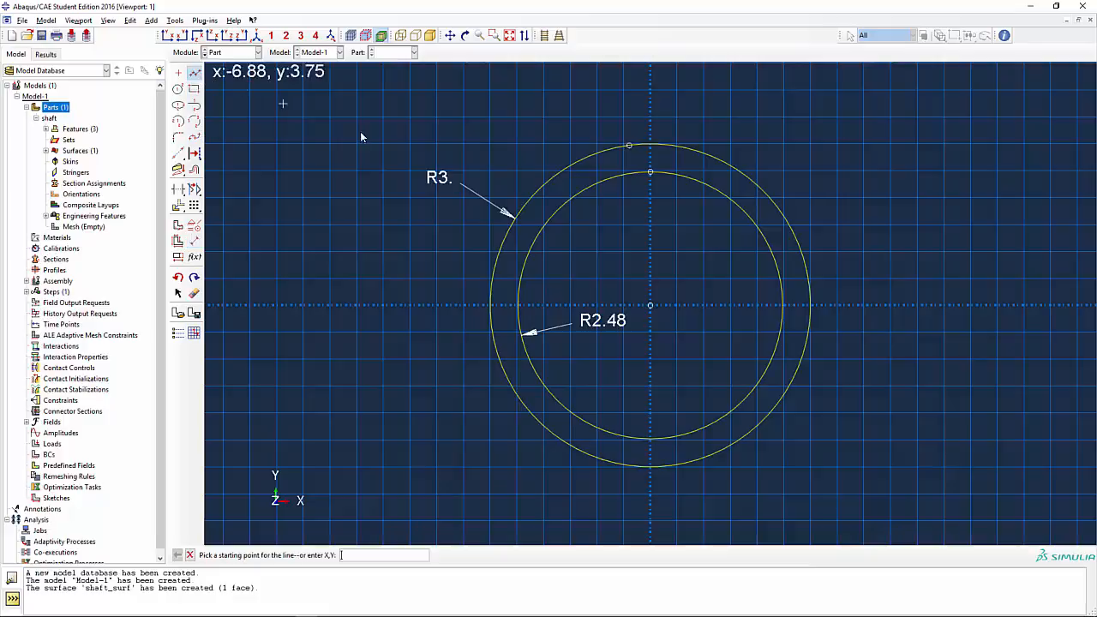
click(651, 304)
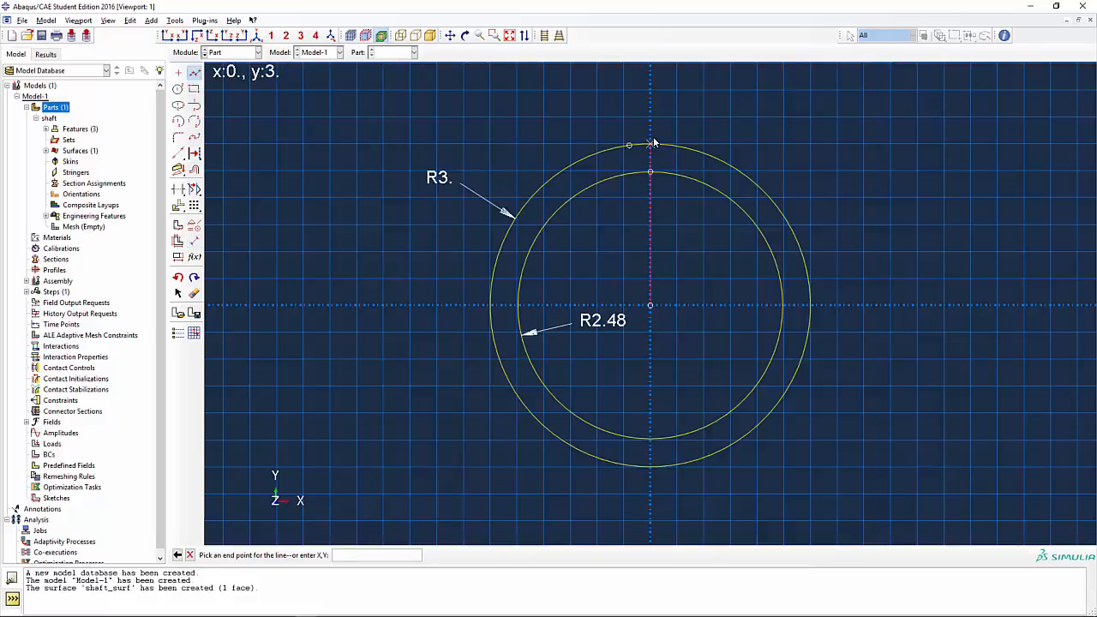
click(650, 144)
key(Escape)
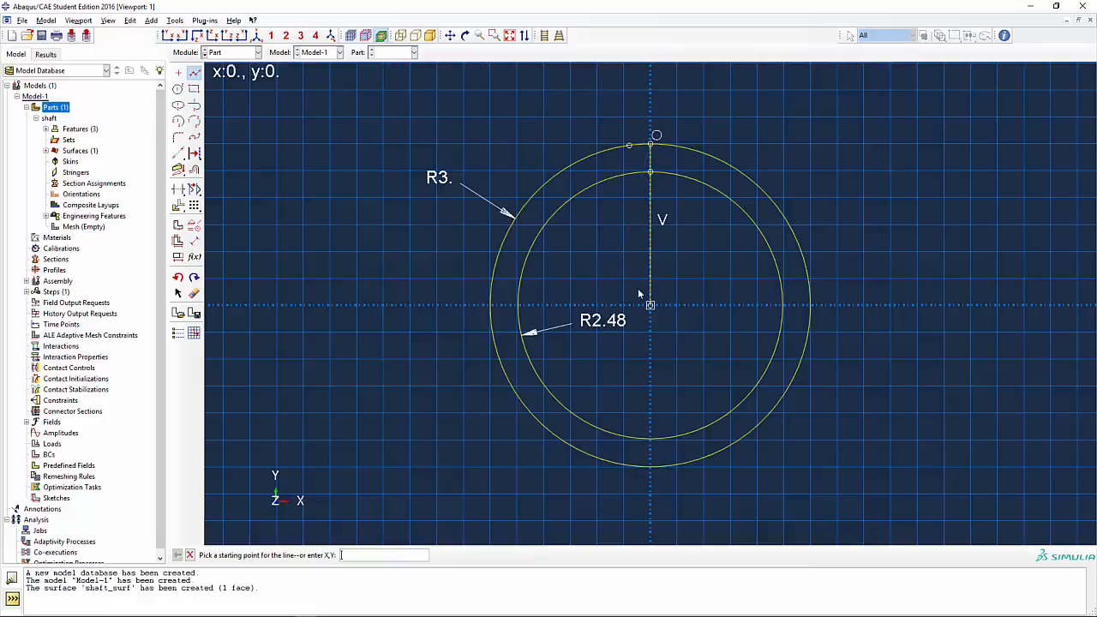
click(649, 305)
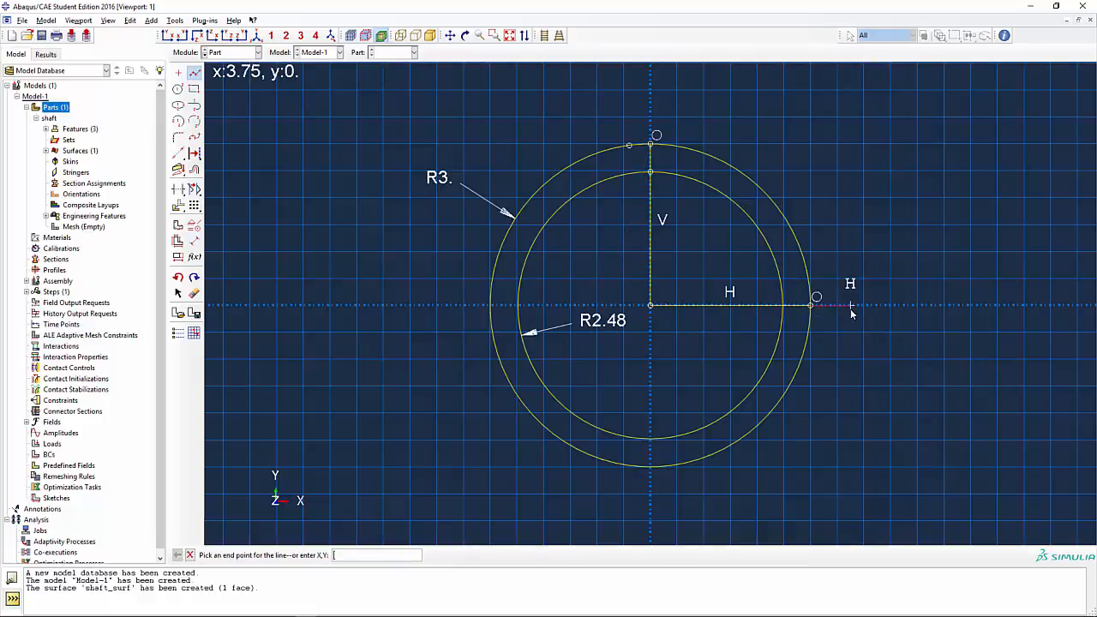
click(811, 304)
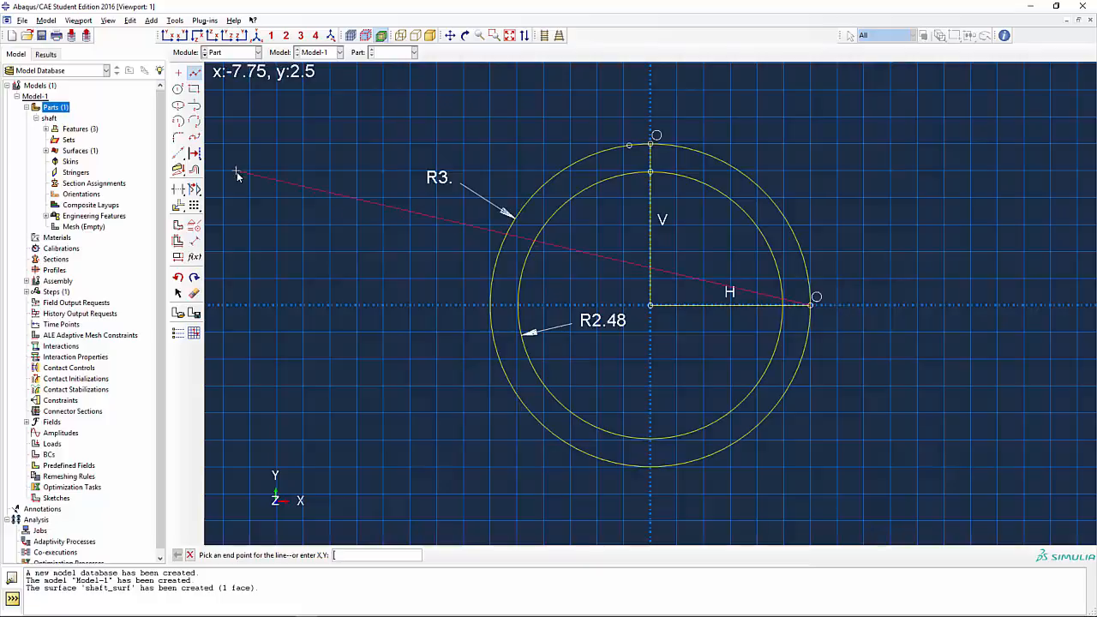
key(Escape)
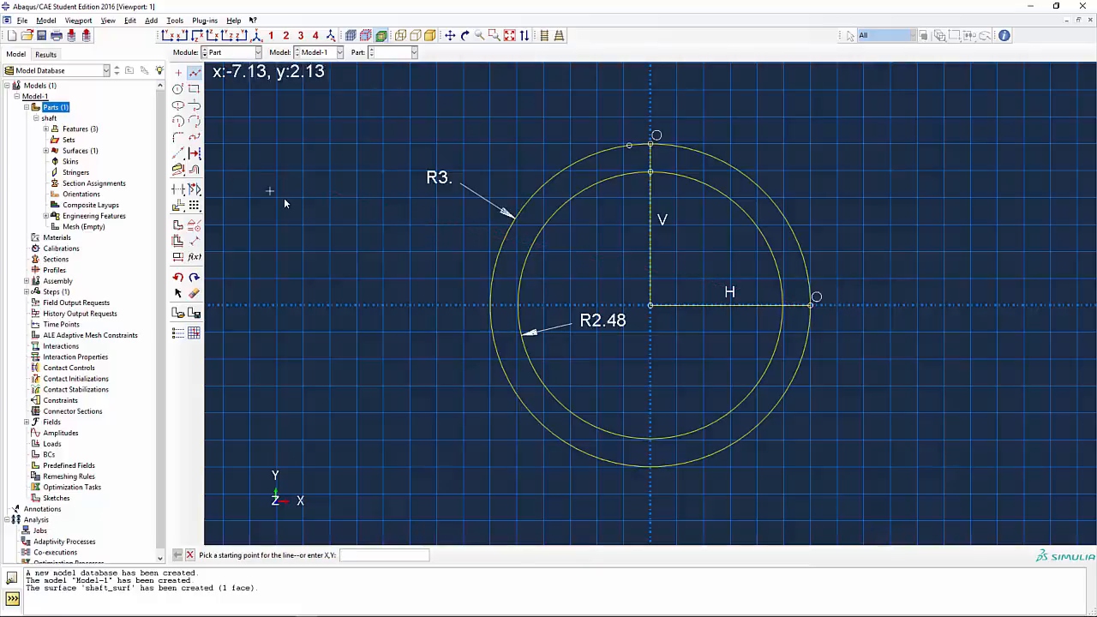
click(650, 305)
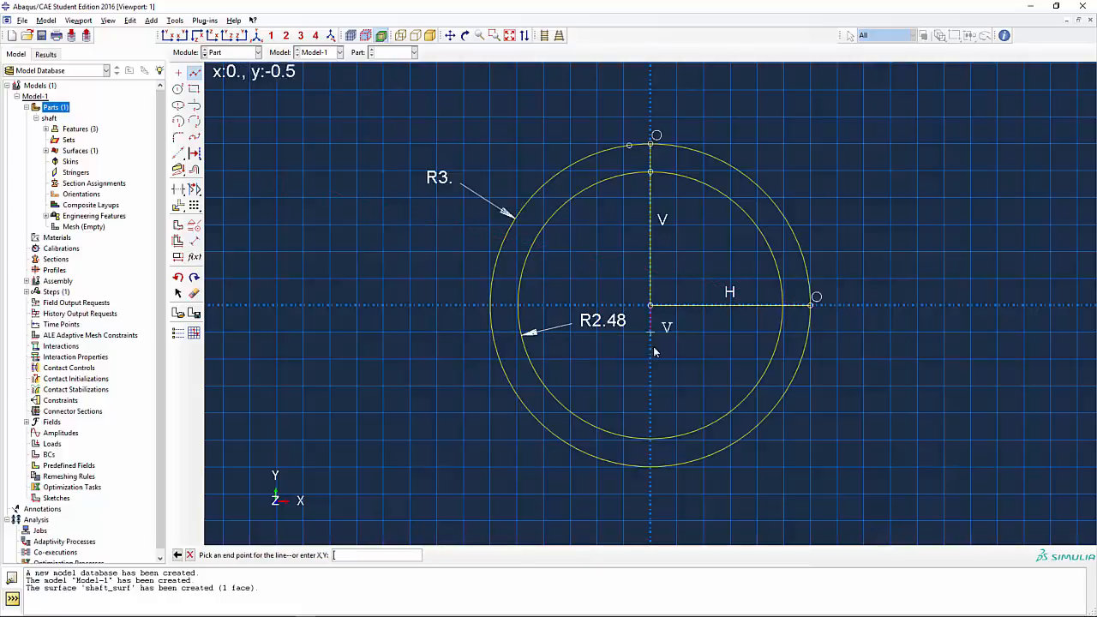
click(649, 466)
key(Escape)
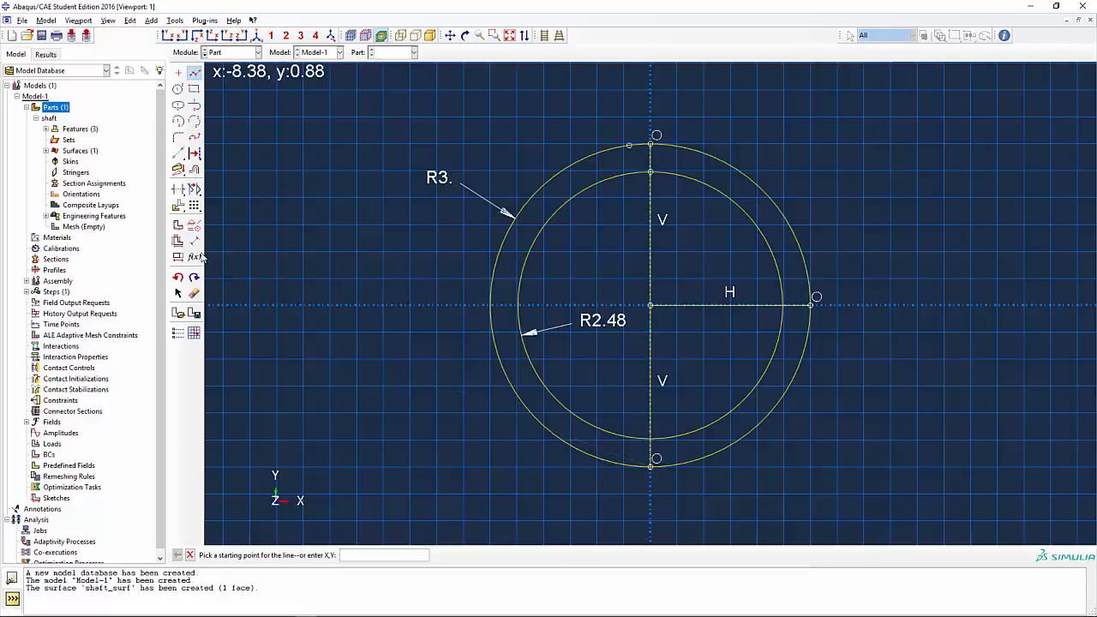
Step: Trim the circles and lines to leave only a closed quarter ring in the +X, -Y quadrant
click(179, 190)
click(490, 304)
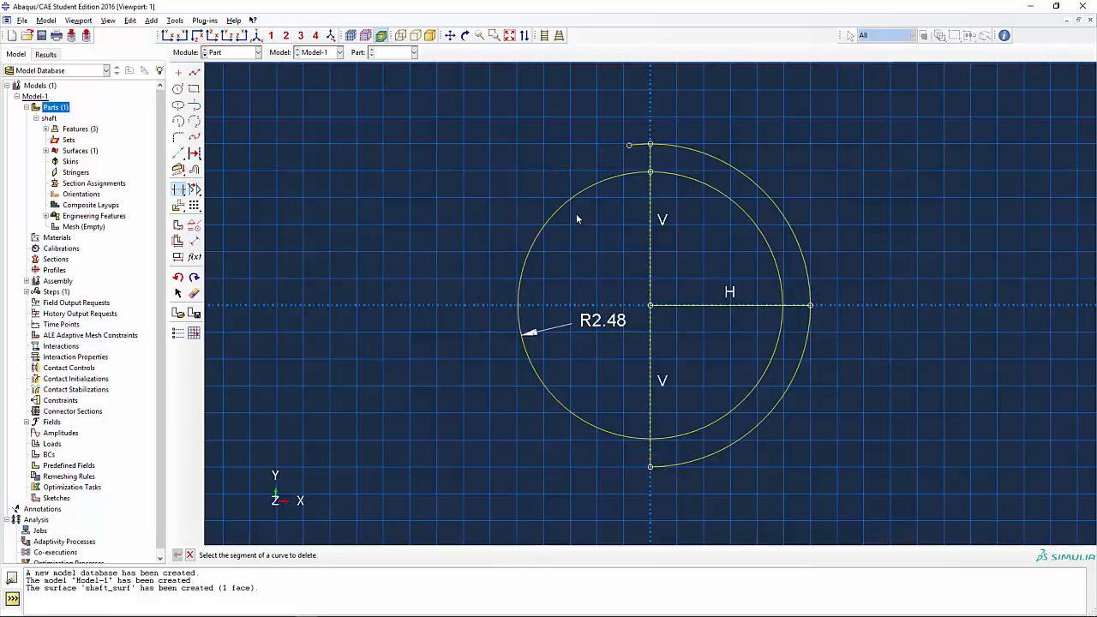
click(568, 211)
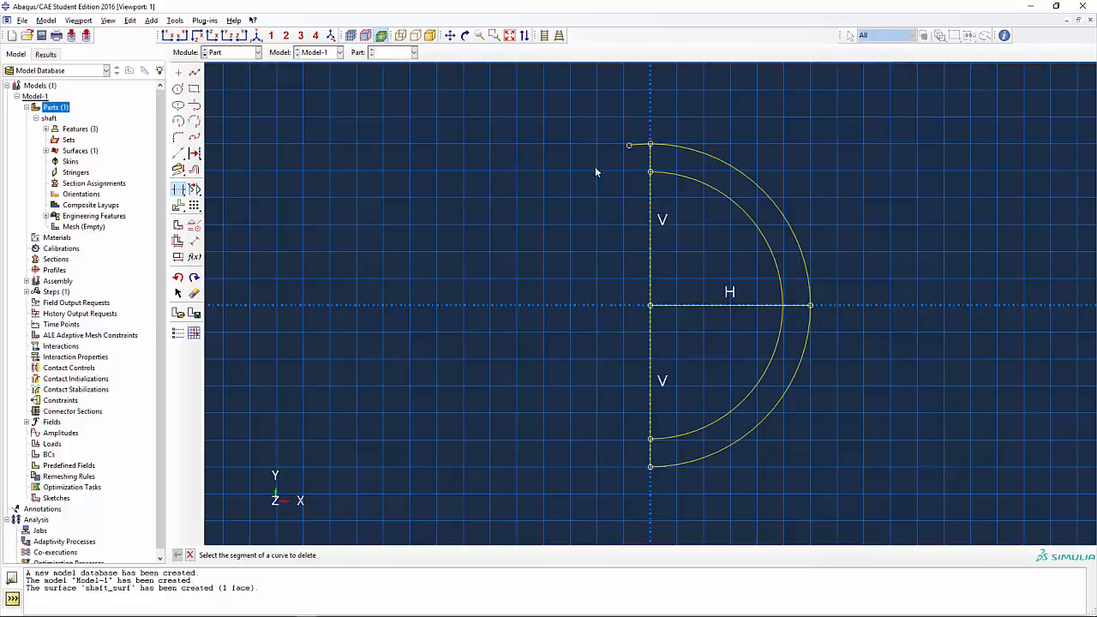
click(761, 196)
click(754, 225)
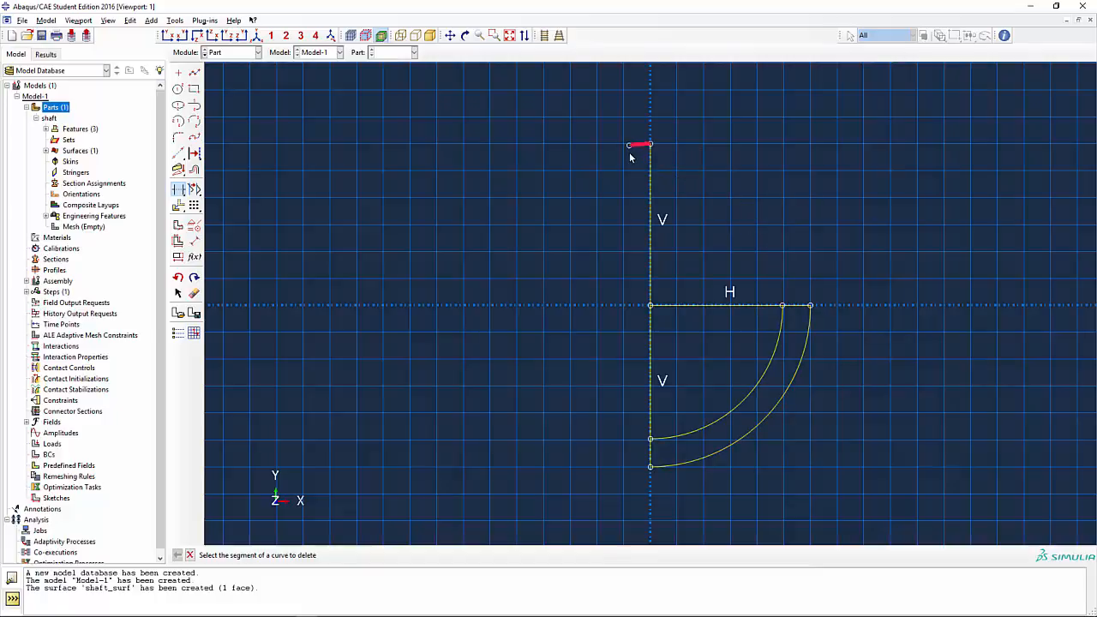
click(636, 145)
click(649, 178)
click(700, 305)
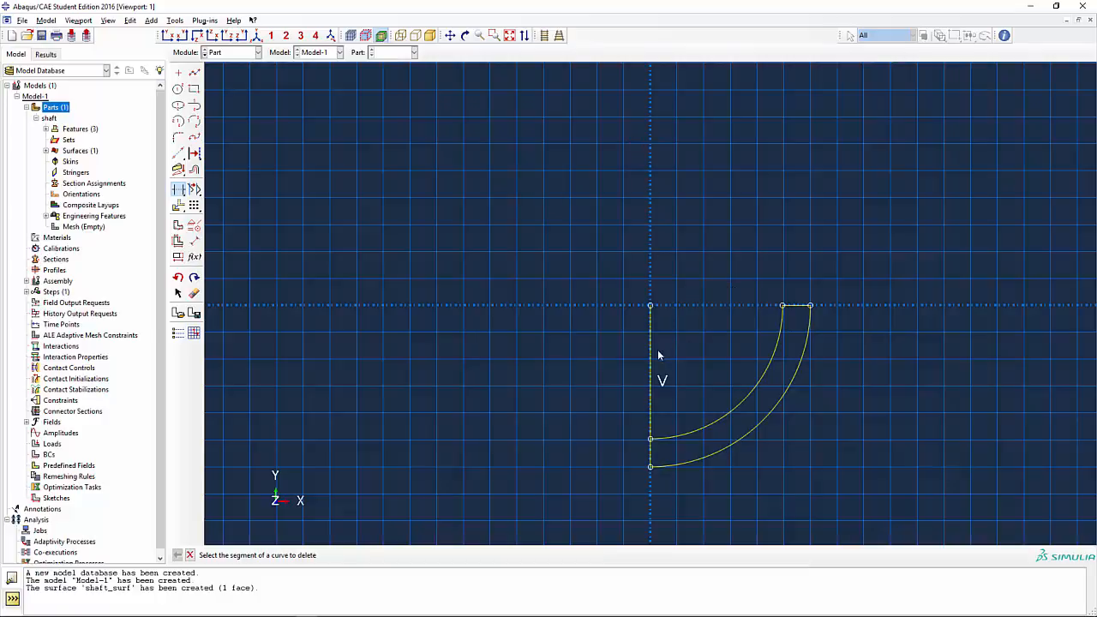
click(649, 355)
Step: Add a radius dimension of 2.48 to the quarter ring's inner arc, with its text inside the arc
click(194, 241)
click(740, 399)
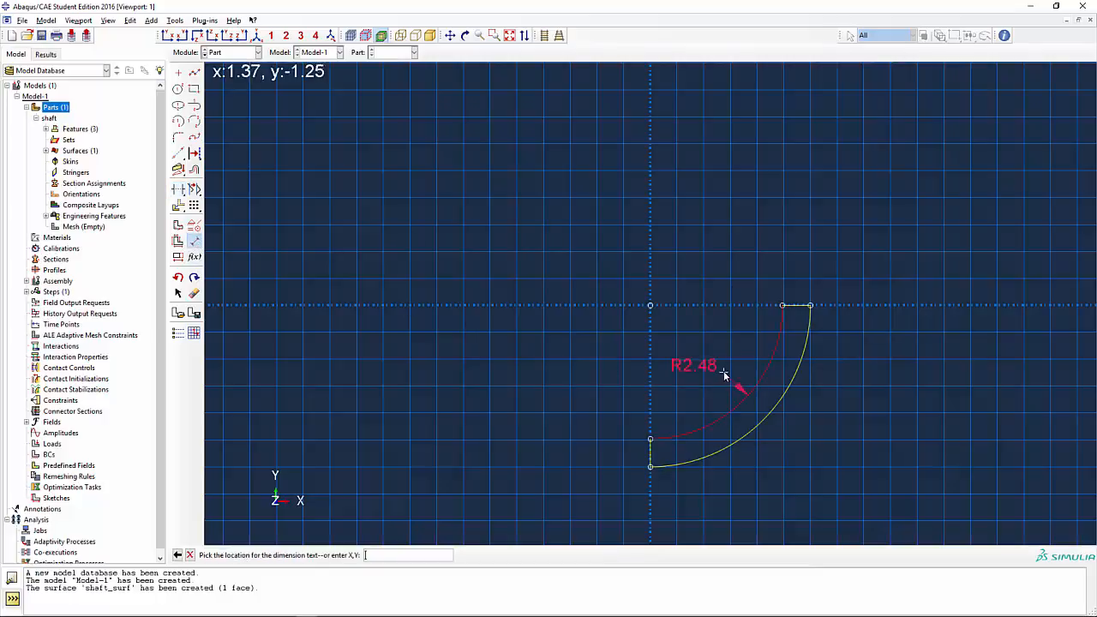
click(723, 370)
key(Return)
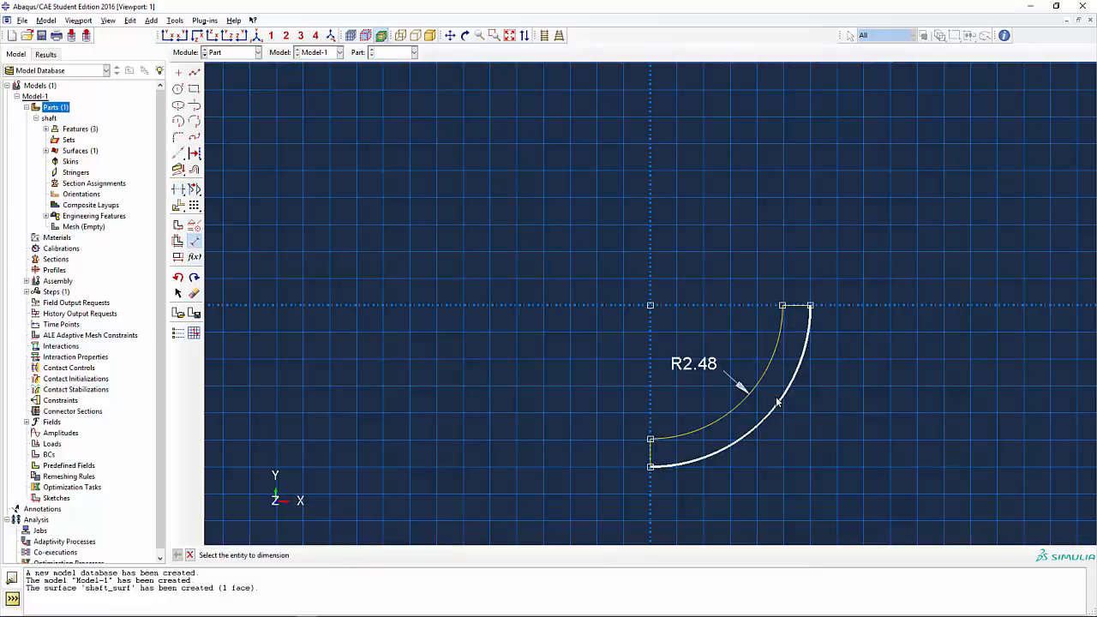
Step: Add a radius dimension of 3 to the quarter ring's outer arc, with its text outside the arc
click(778, 398)
click(829, 413)
key(Return)
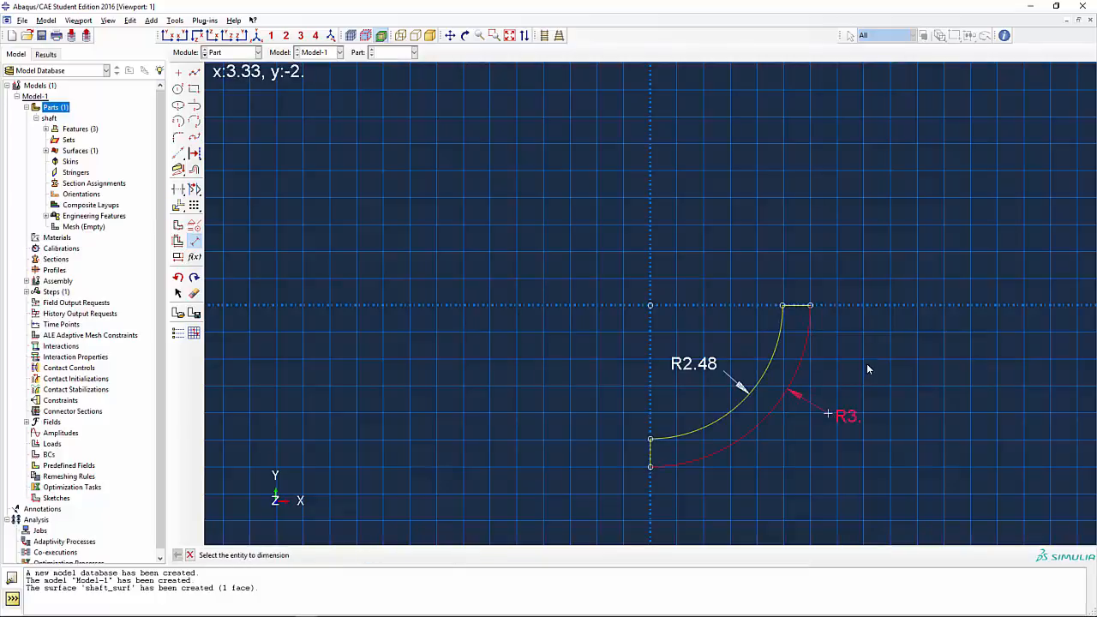
key(Escape)
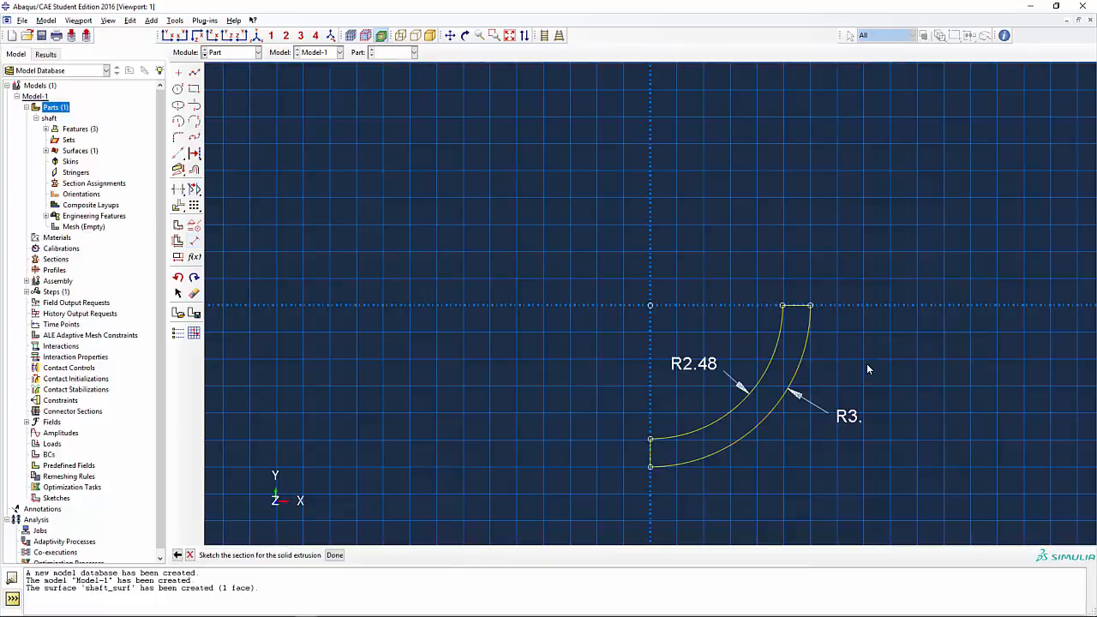
Step: Finish the quarter-ring sketch and extrude it to a depth of 1 as the solid sleeve
middle_click(866, 363)
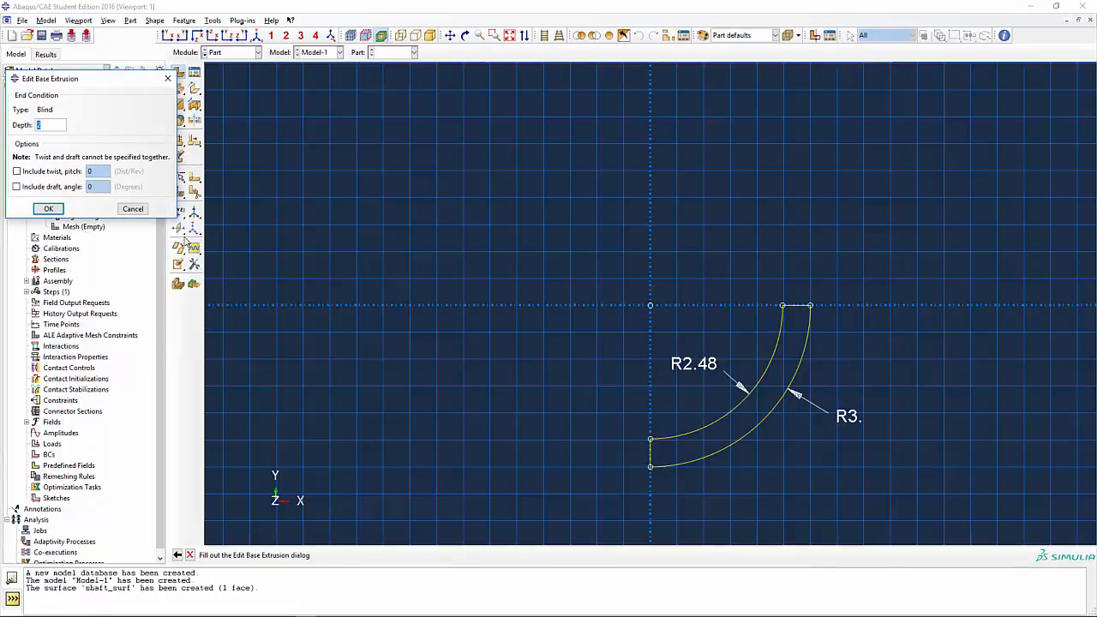
text(1)
click(49, 209)
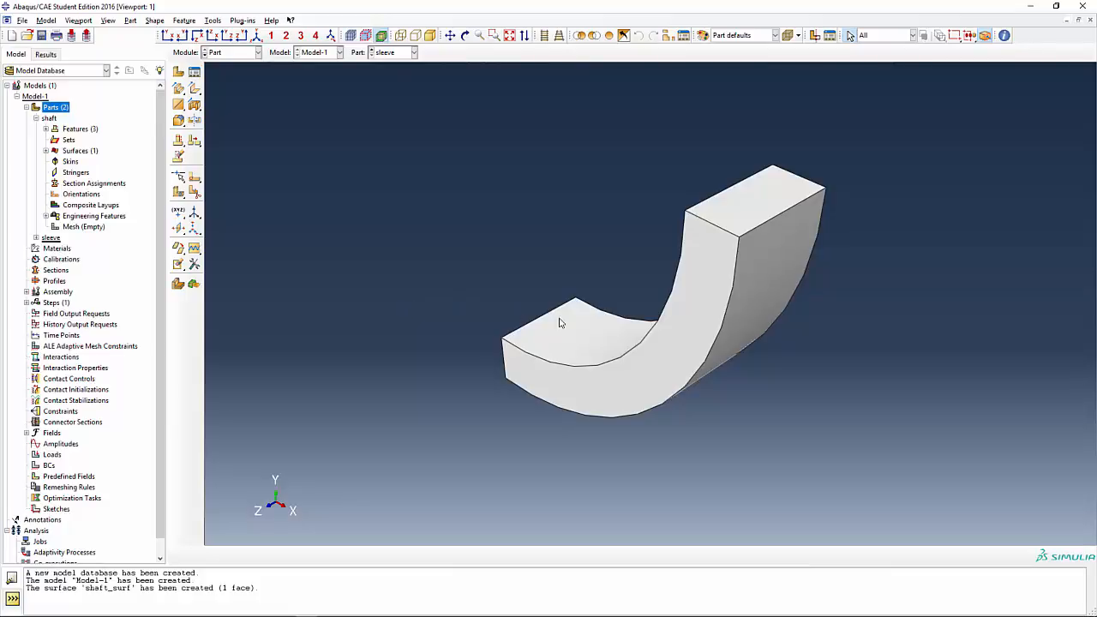
Step: Create a surface named sleeve_surf on the sleeve's inner curved face
ctrl+alt+drag(561, 323, 720, 327)
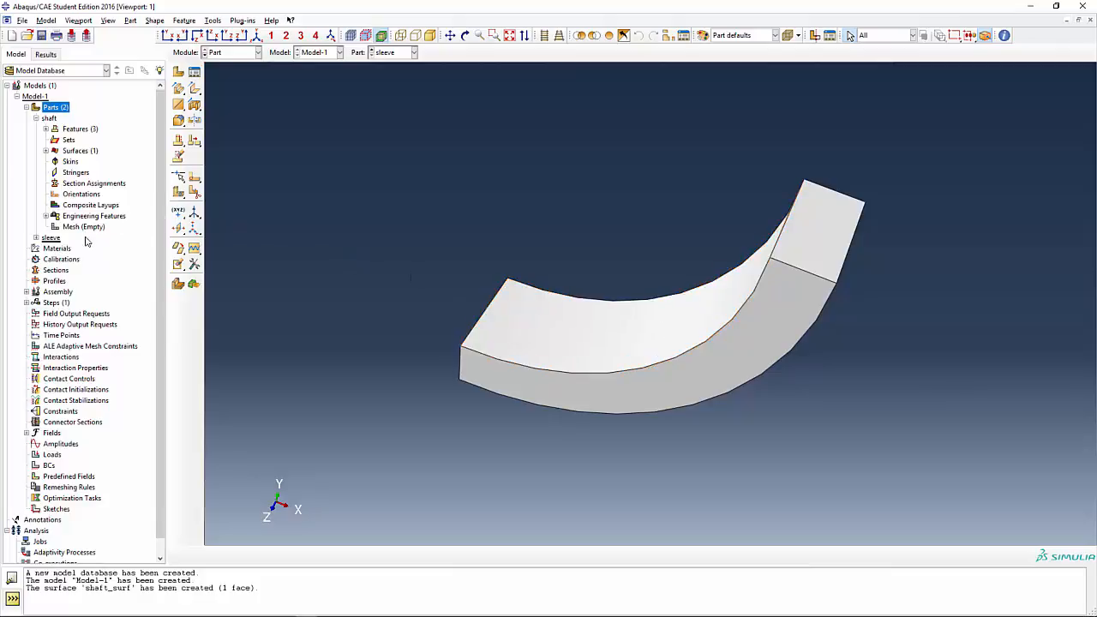
click(36, 119)
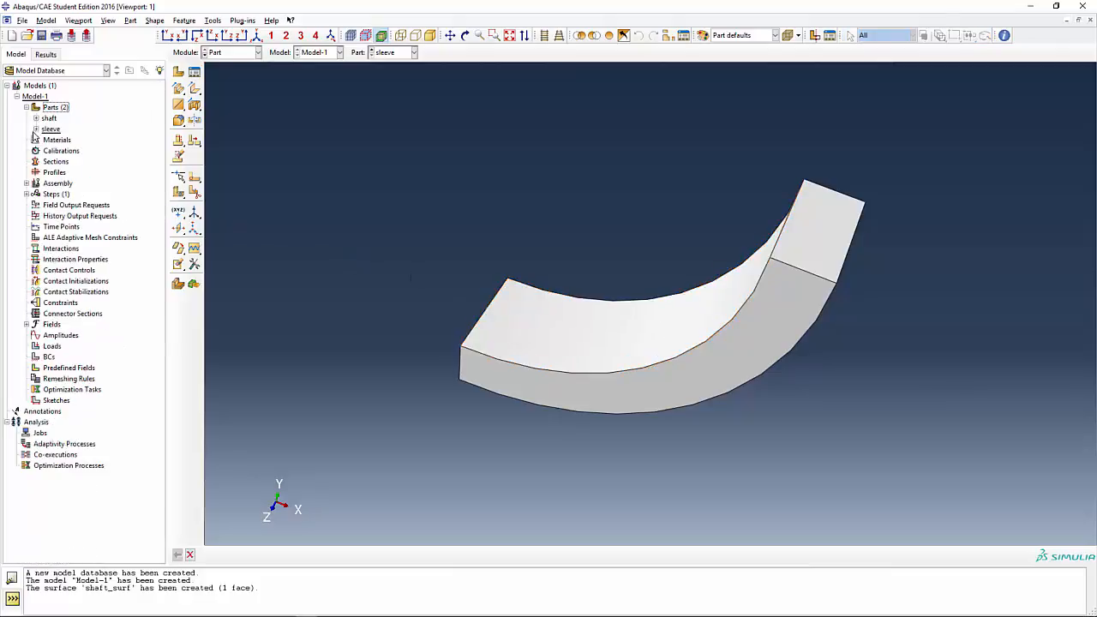
click(36, 129)
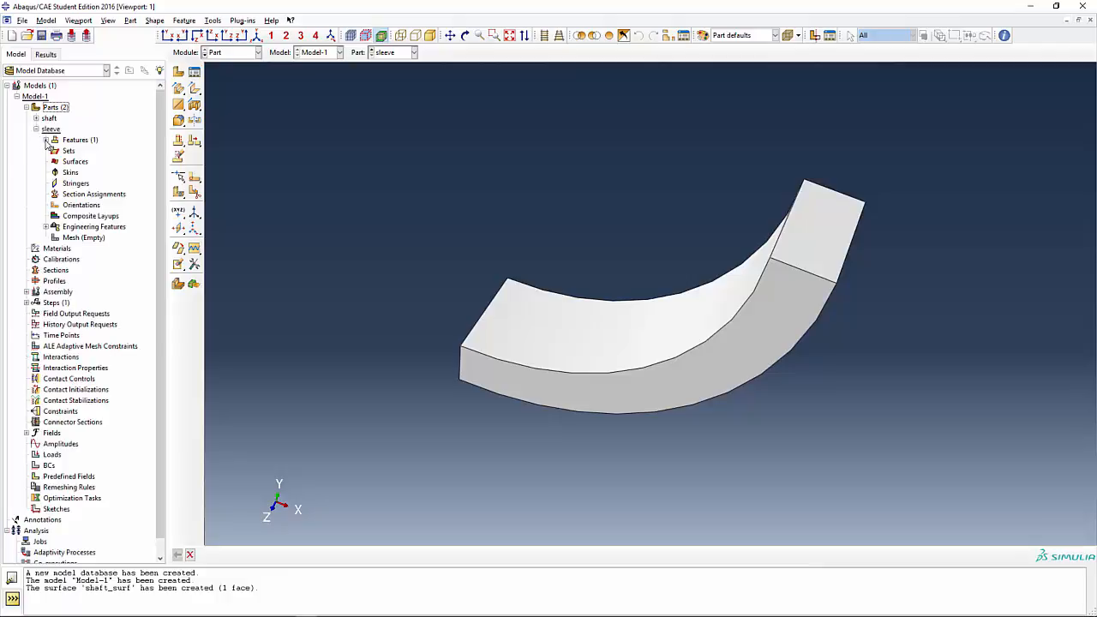
double_click(74, 162)
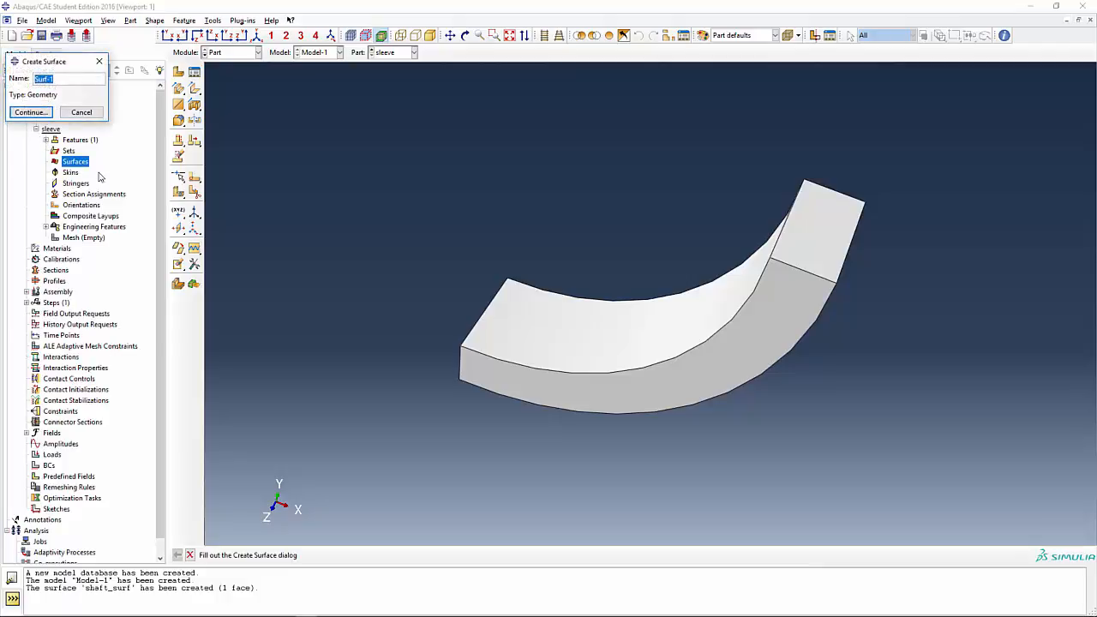
text(sleeve_s)
click(30, 112)
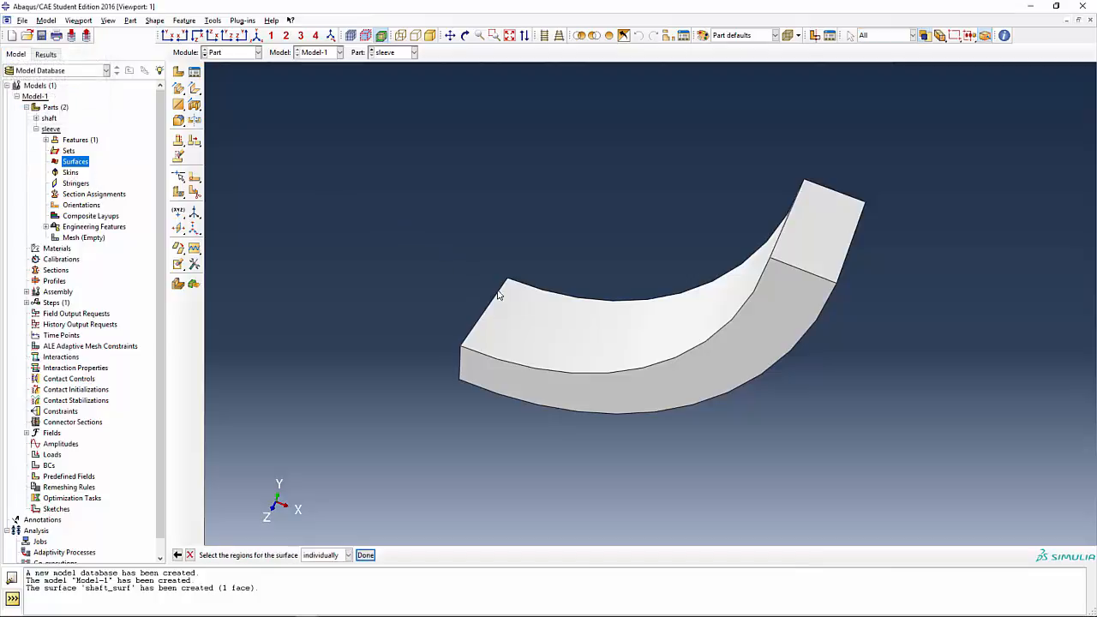
click(568, 321)
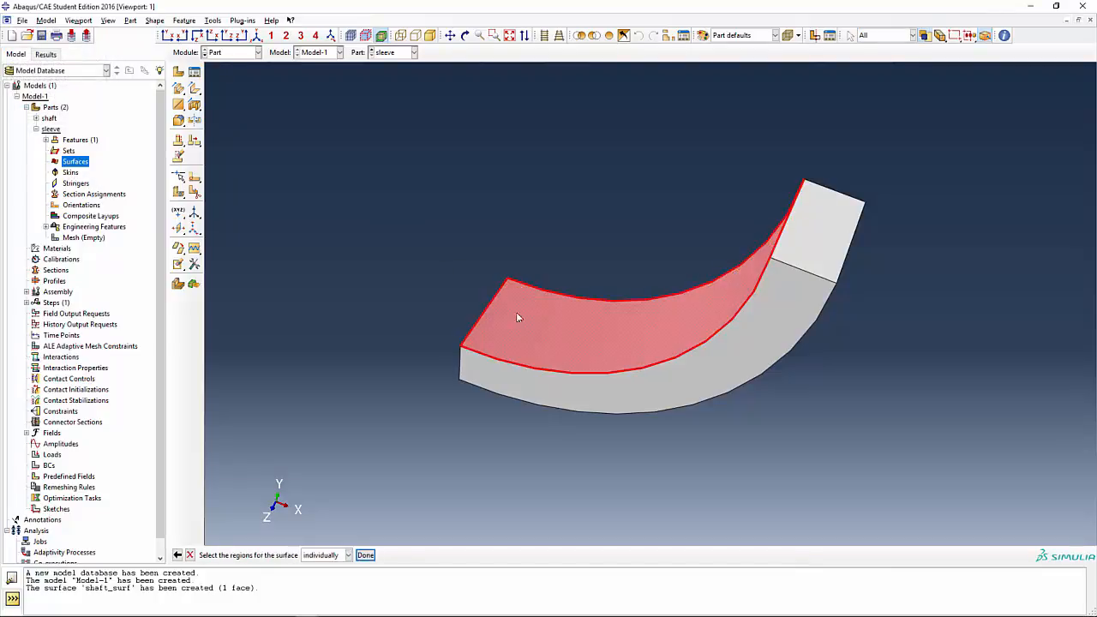
click(366, 555)
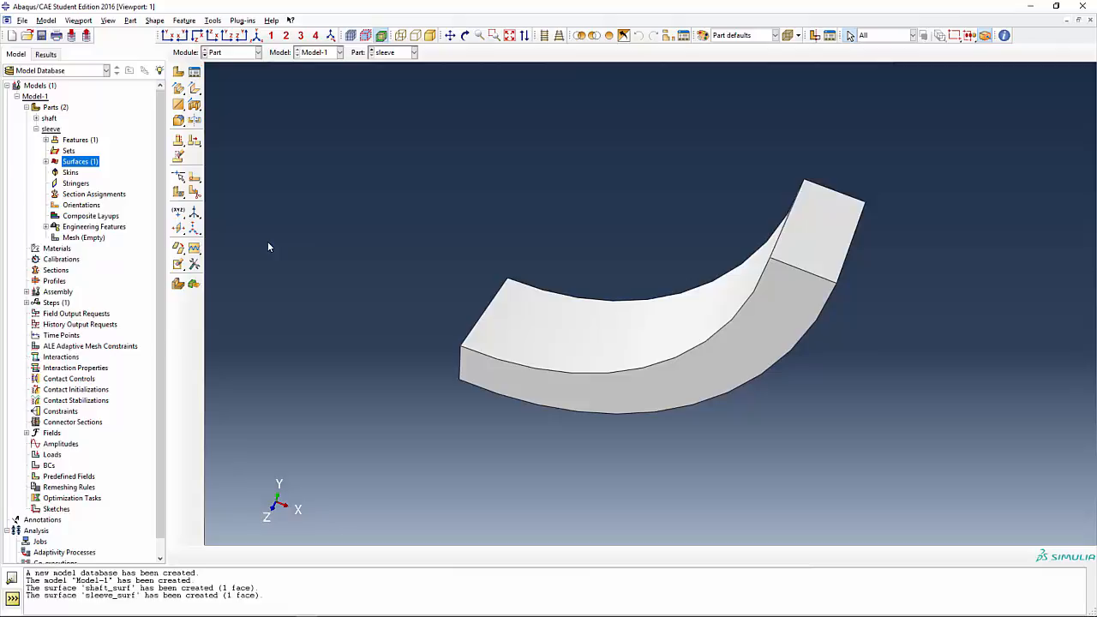
Step: Create an isotropic elastic material named steel with a Young's modulus of 30e6 and a Poisson's ratio of 0.29
click(68, 249)
double_click(69, 250)
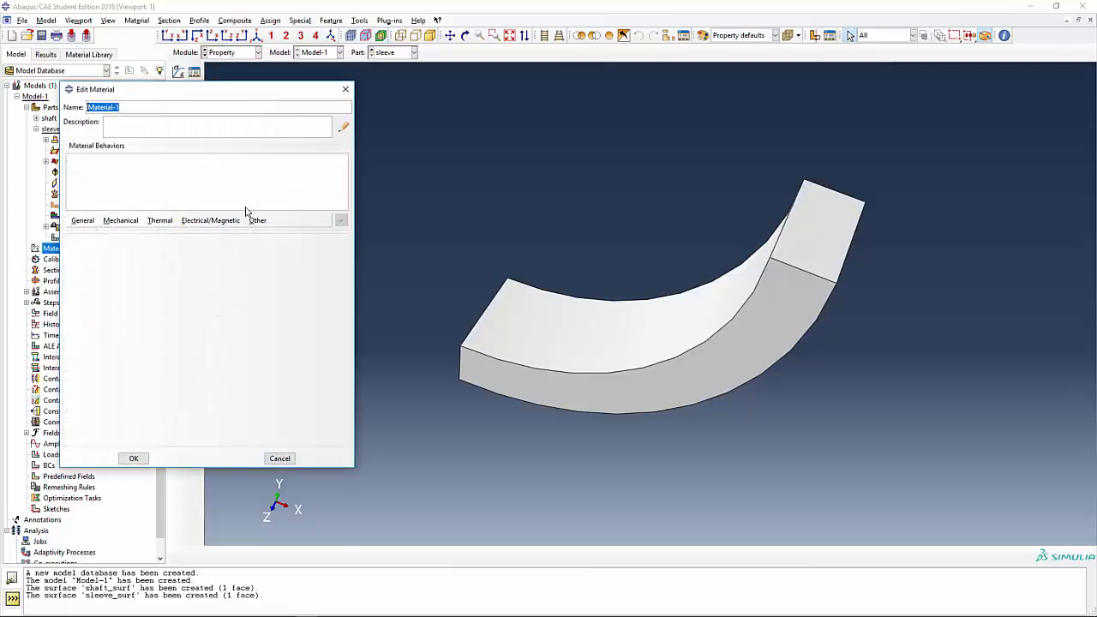
key(BackSpace)
text(steel)
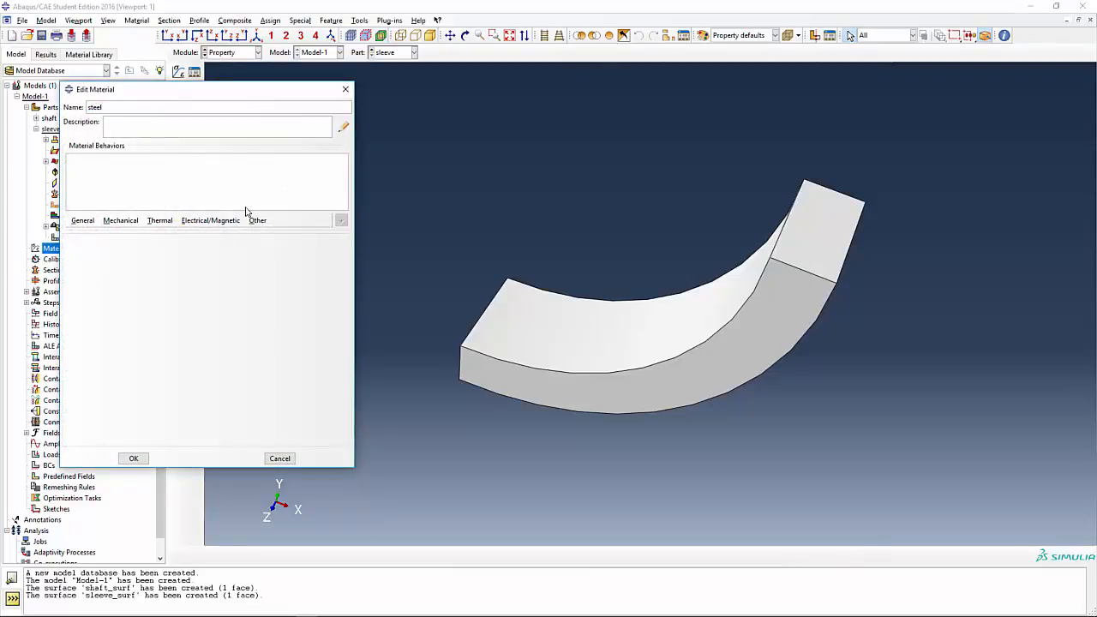
click(121, 220)
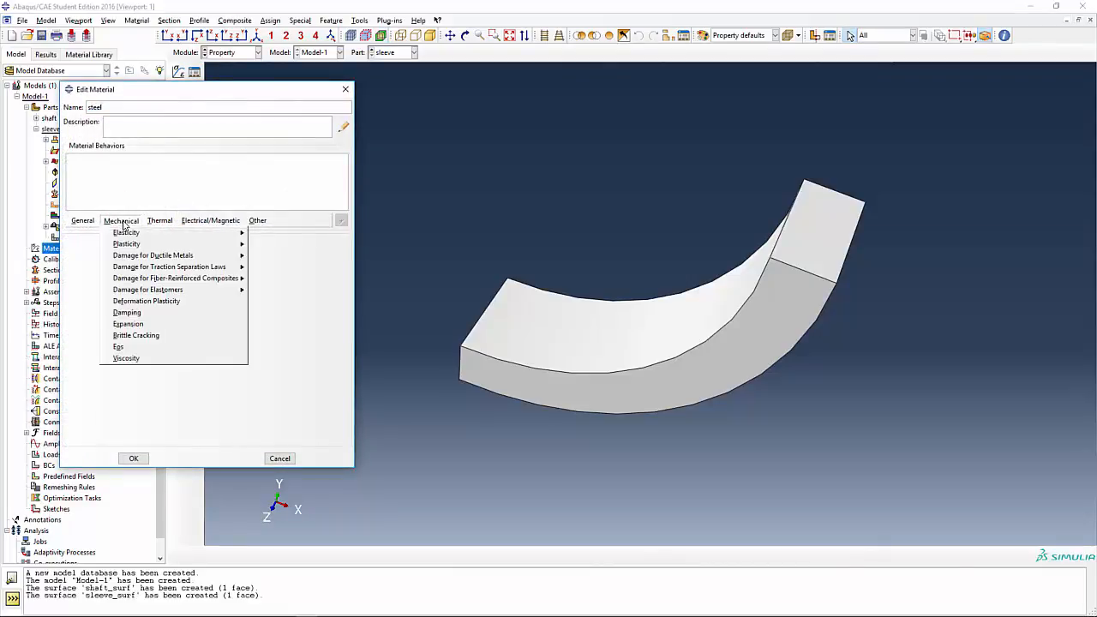
mouse_move(129, 235)
click(254, 236)
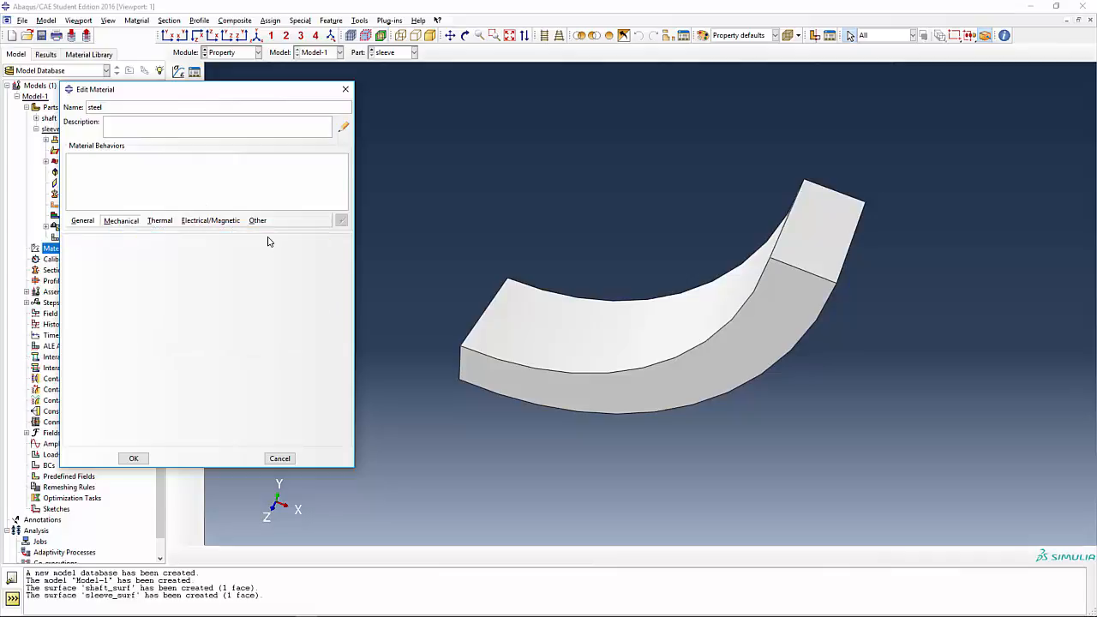
click(124, 380)
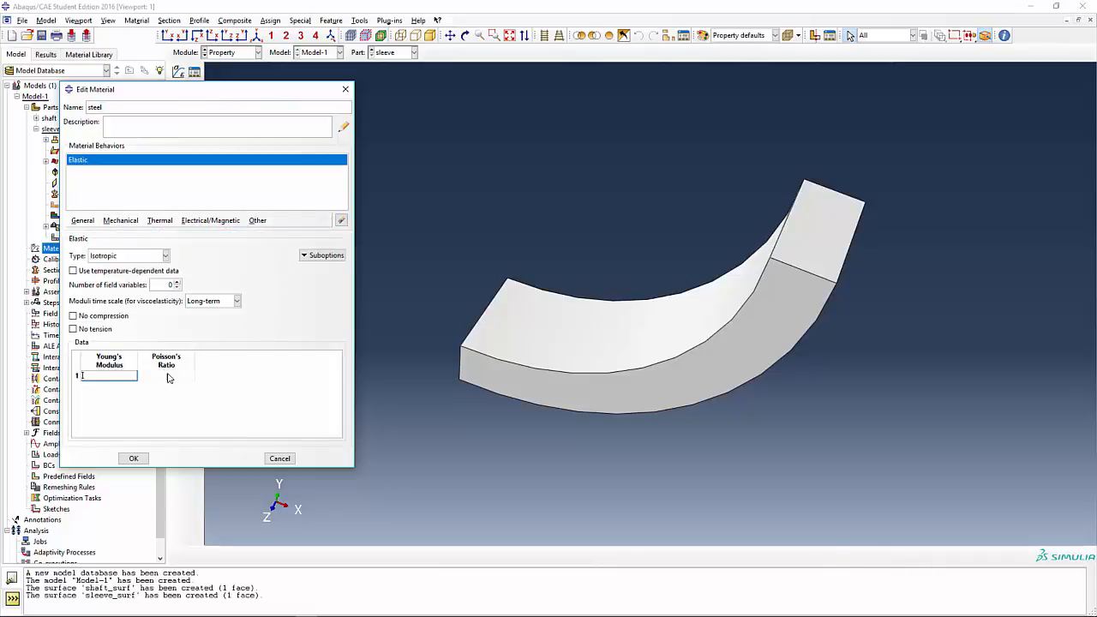
text(30e6)
click(183, 377)
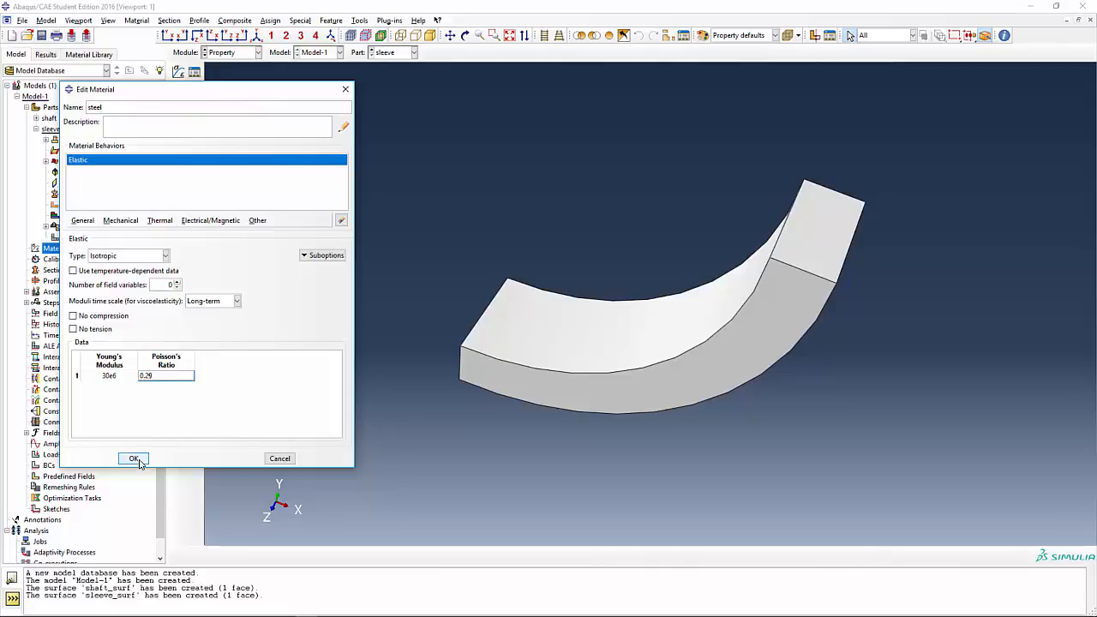
click(134, 458)
Step: Create an isotropic elastic material named brass with a Young's modulus of 14.1e6, and enter its Poisson's ratio
double_click(68, 250)
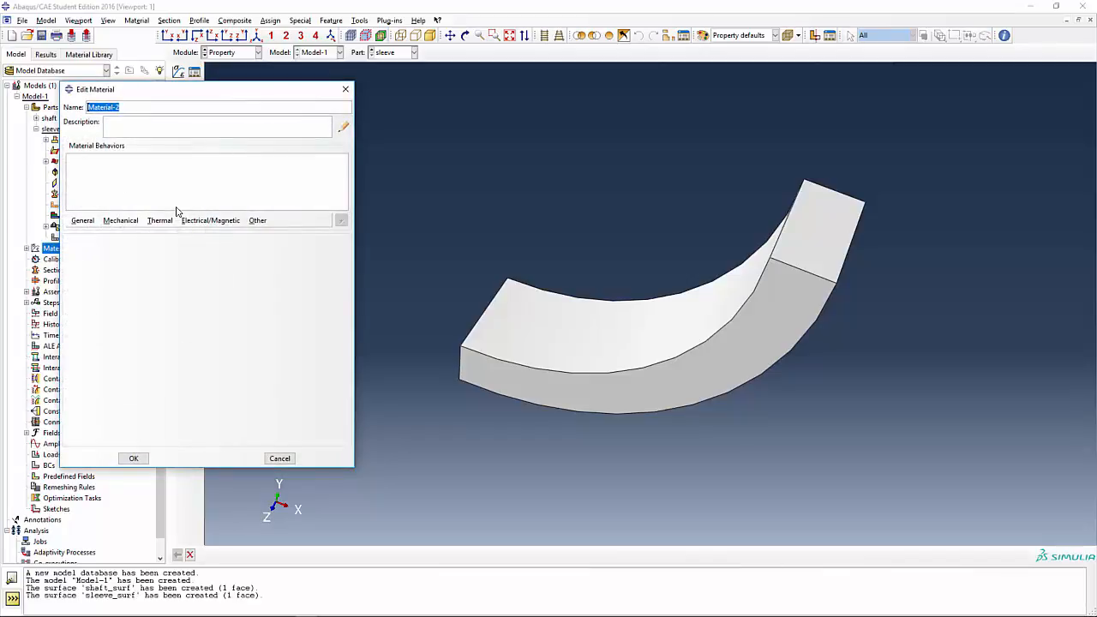
text(brass)
click(121, 221)
mouse_move(134, 235)
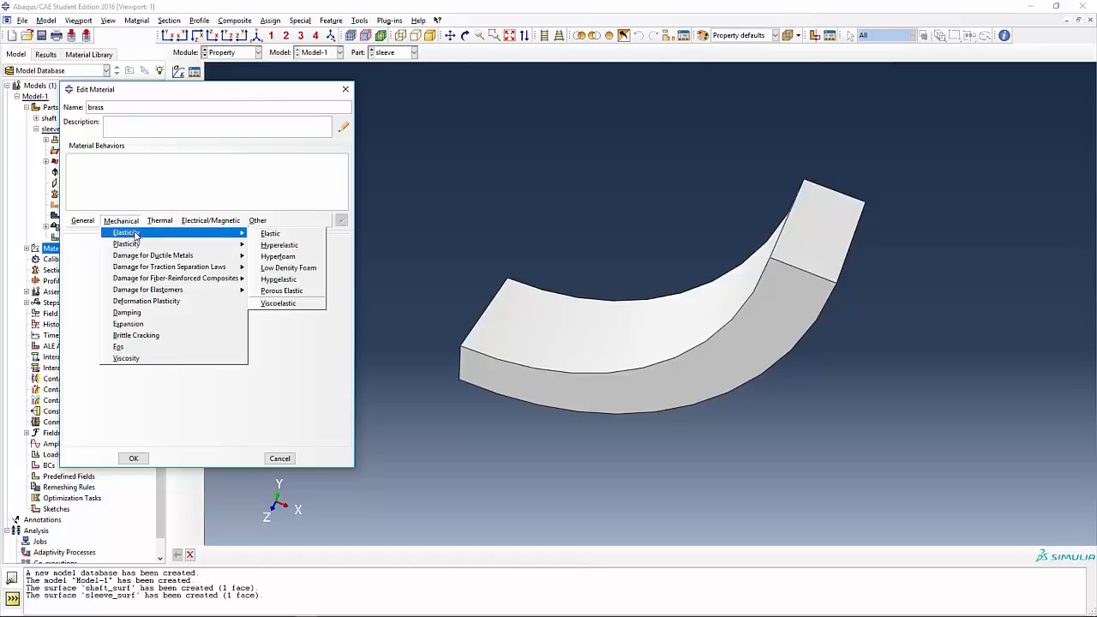
click(271, 233)
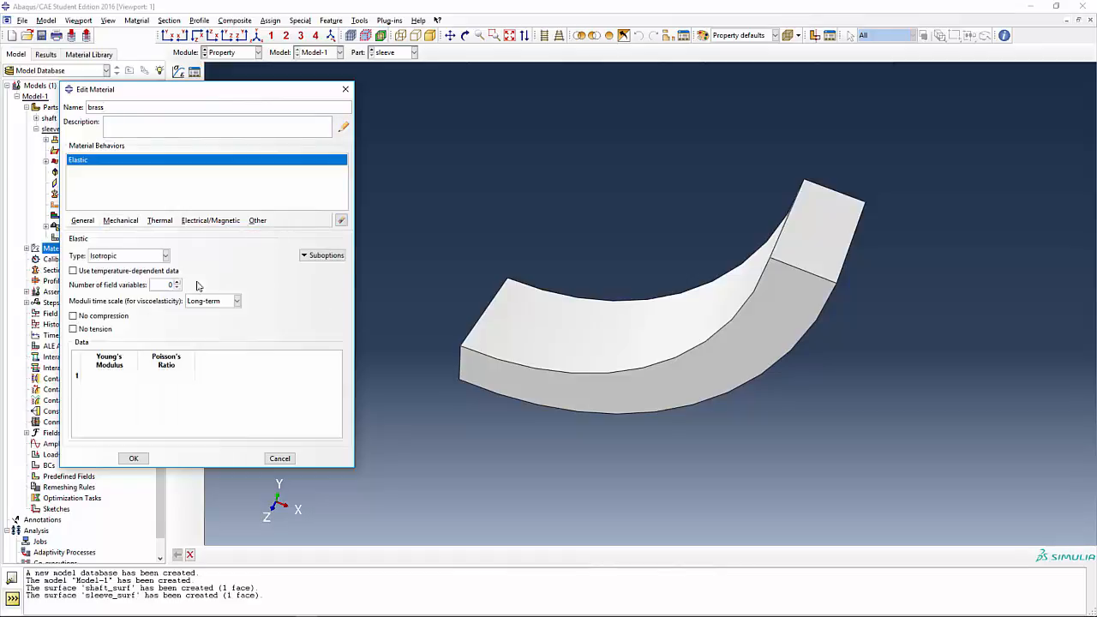
click(127, 378)
text(14.)
text(14.1e)
click(168, 376)
text(0.3)
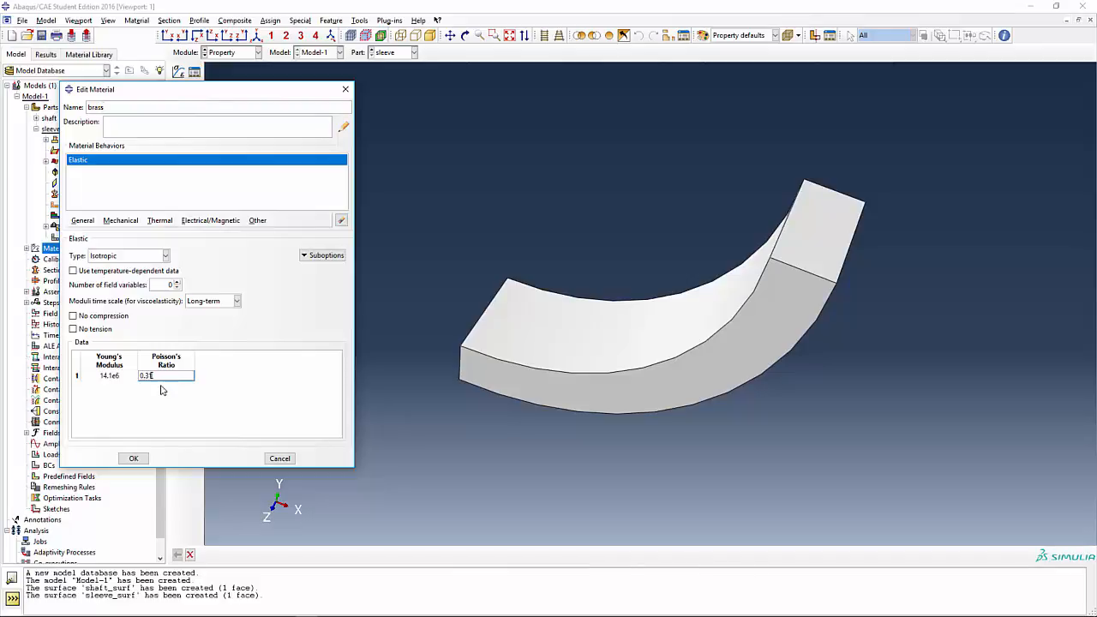
click(133, 458)
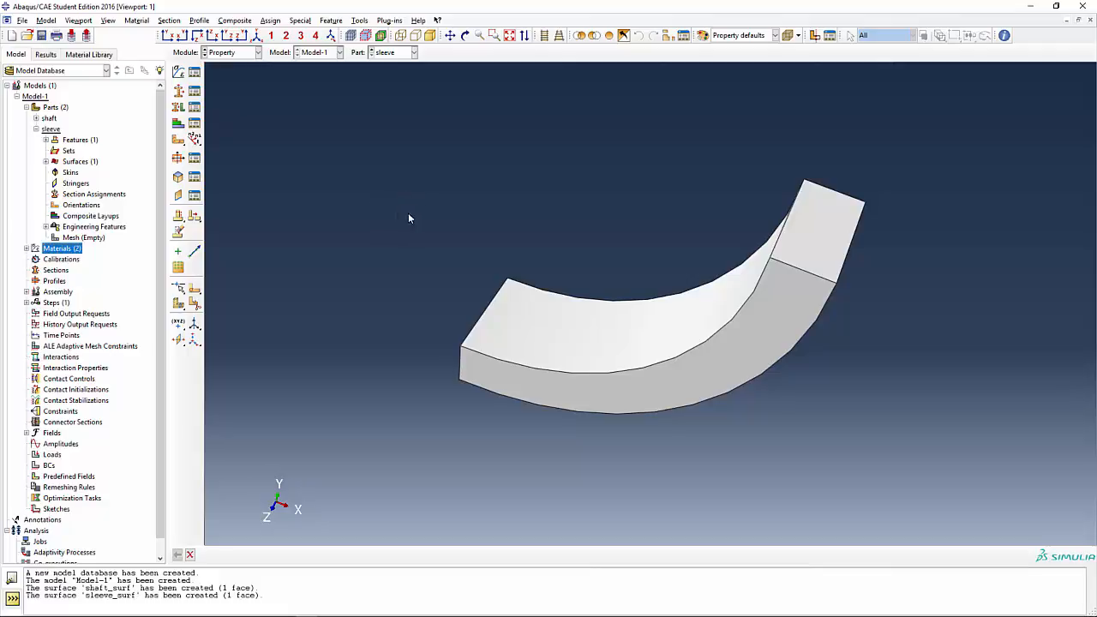
Step: Create a solid homogeneous section named steel_sec that uses the steel material
double_click(62, 274)
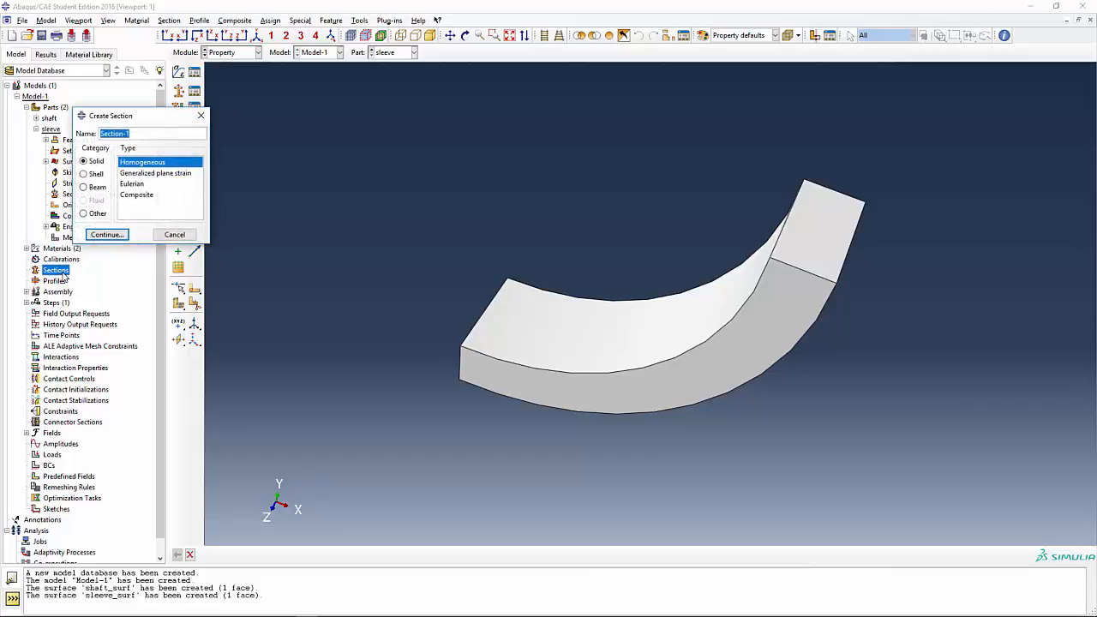
text(teel_sec)
click(110, 235)
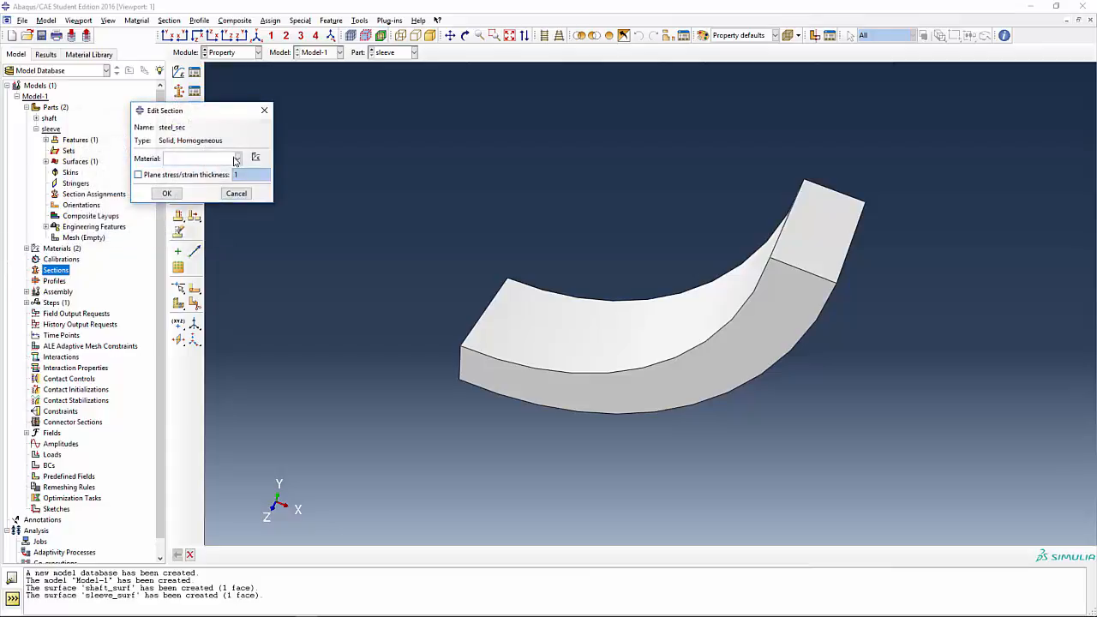
click(237, 159)
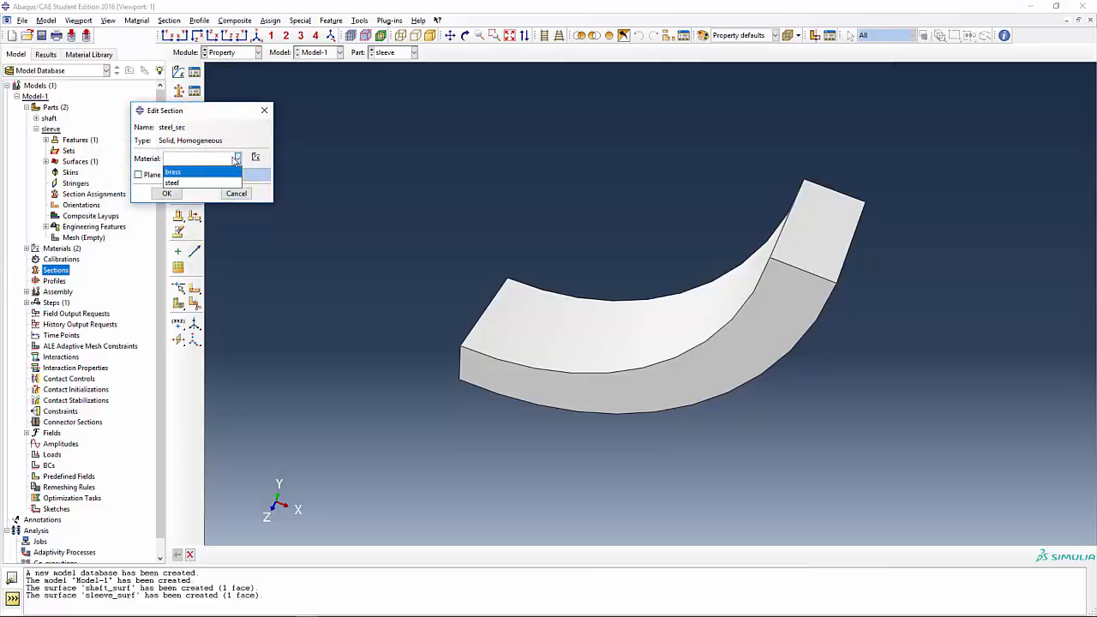
click(184, 183)
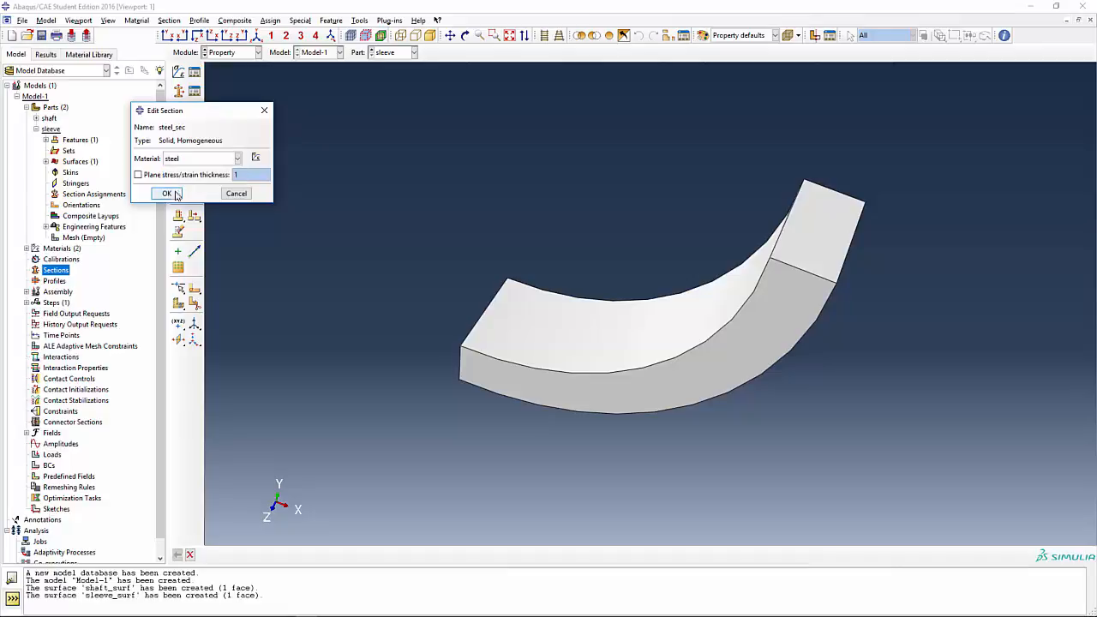
click(169, 194)
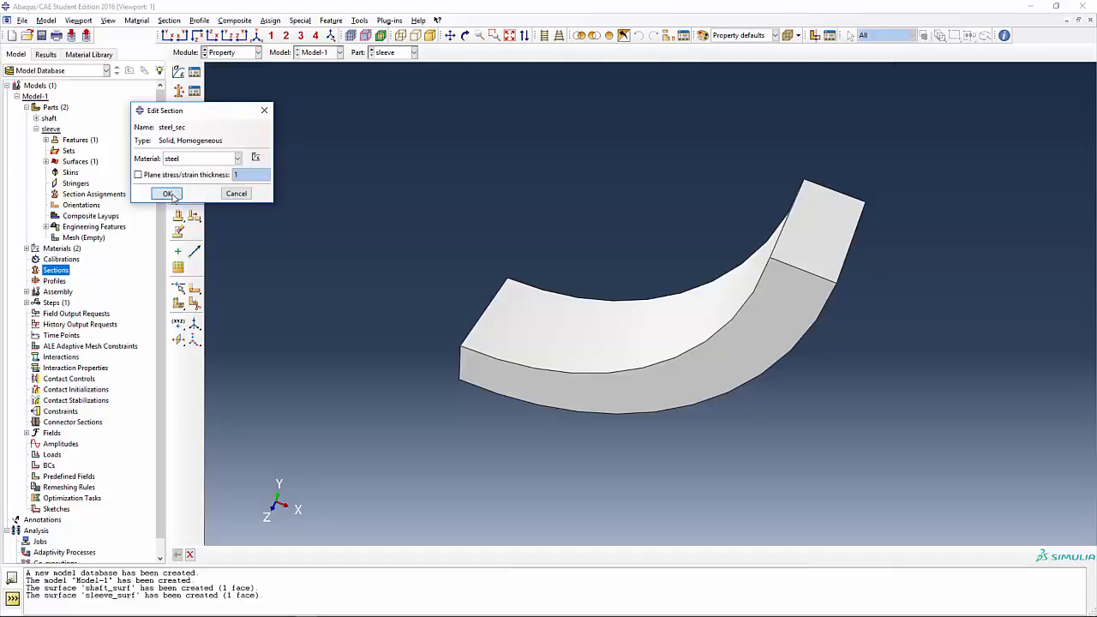
Step: Create a solid homogeneous section named brass_sec that uses the brass material
double_click(61, 269)
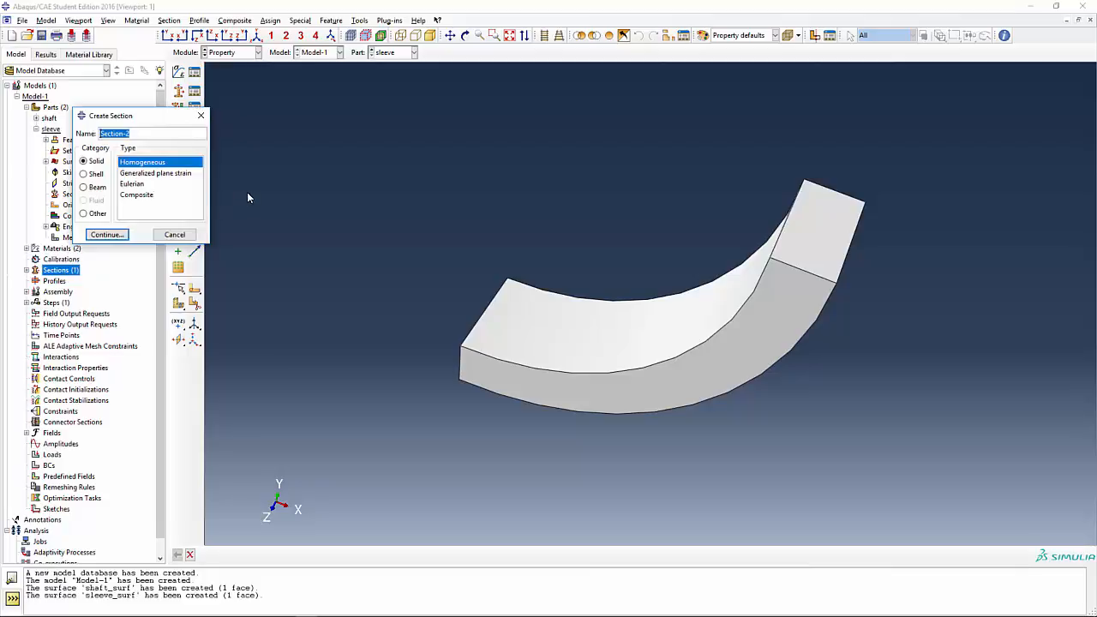
text(brass_sec)
click(122, 235)
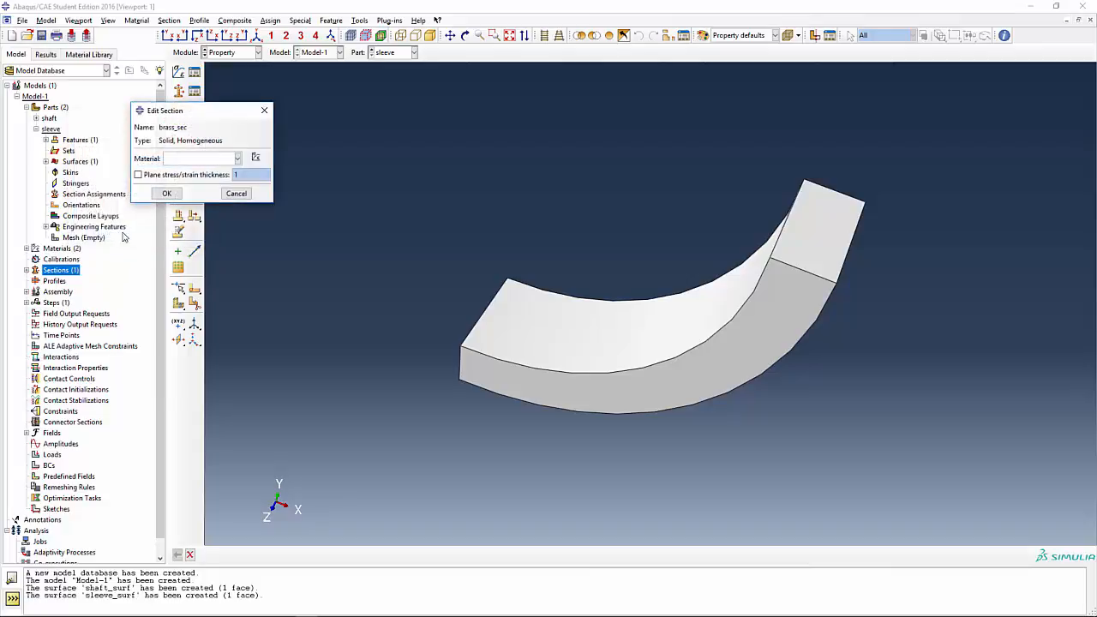
click(200, 159)
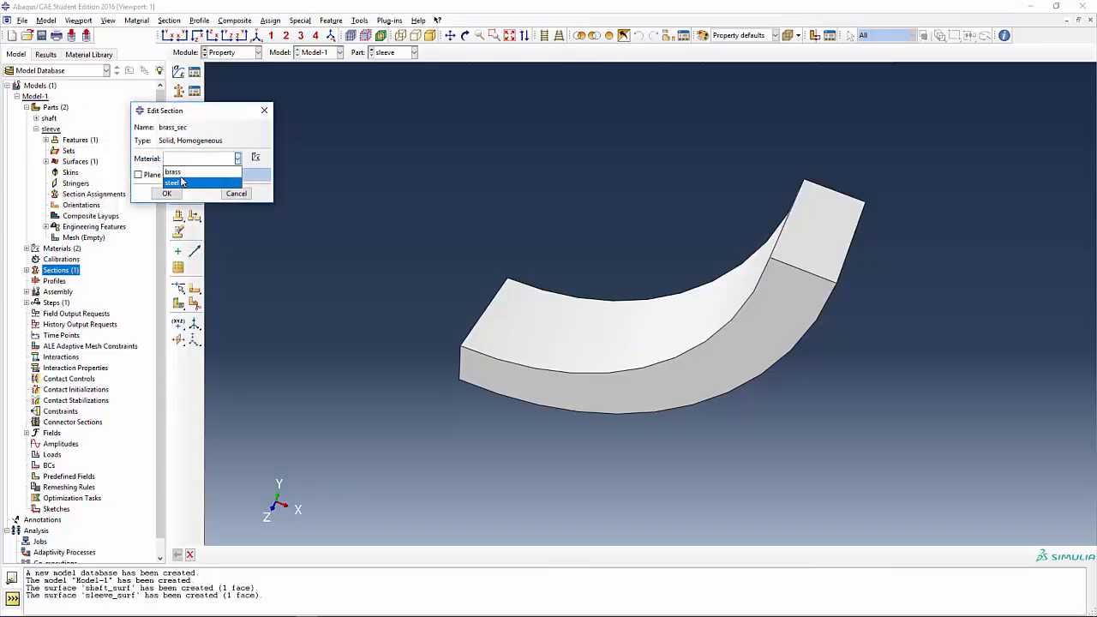
click(180, 173)
click(167, 194)
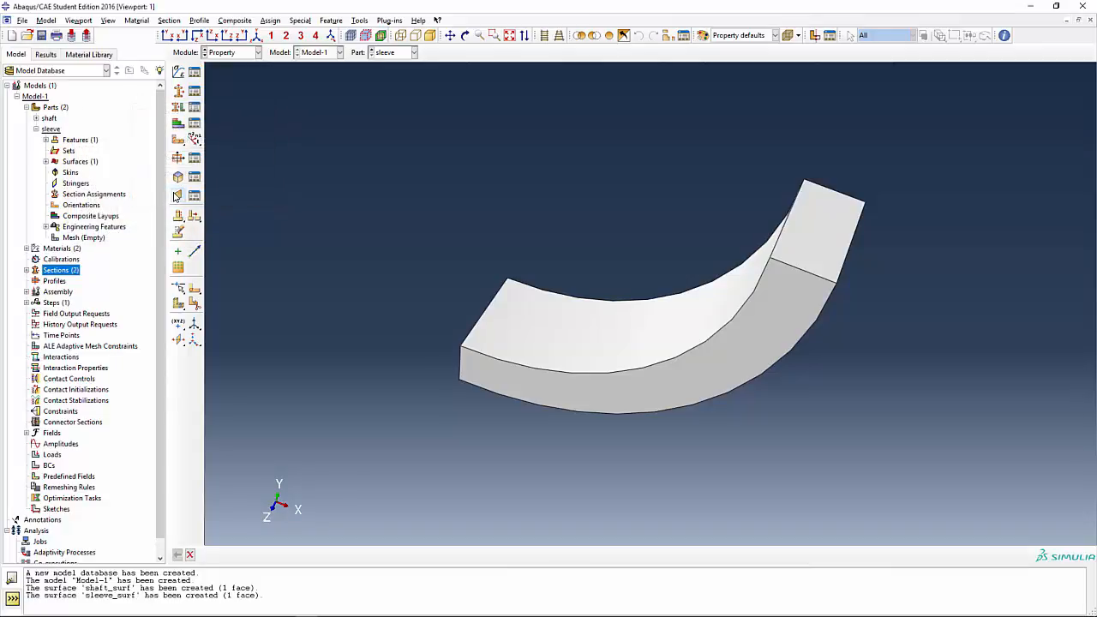
Step: Assign the brass_sec section to the whole sleeve part without creating a set
click(179, 109)
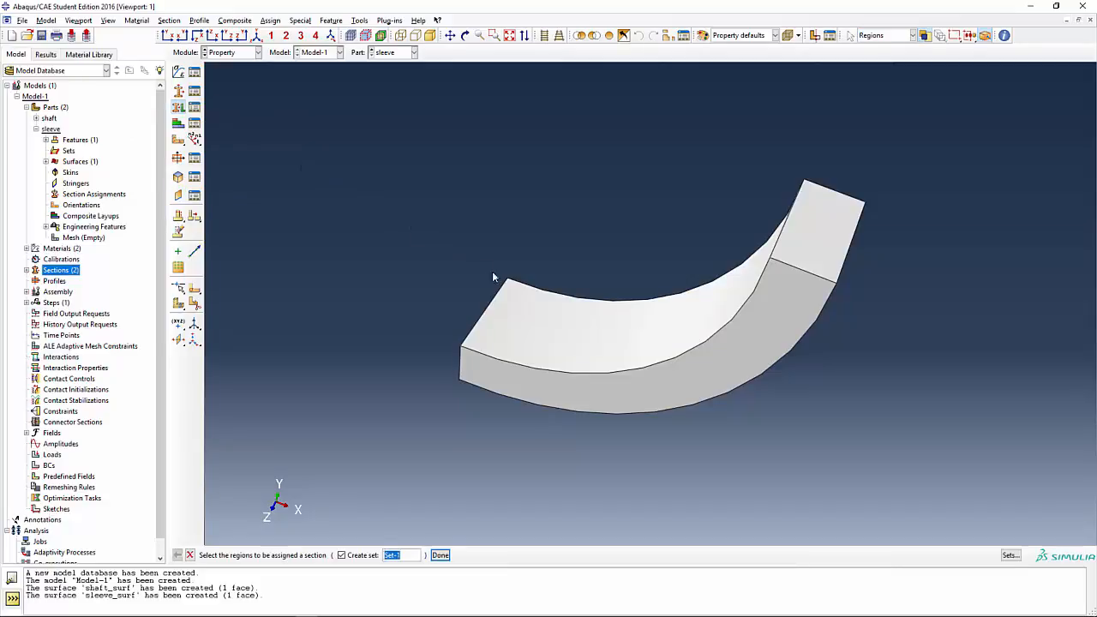
click(342, 555)
click(572, 374)
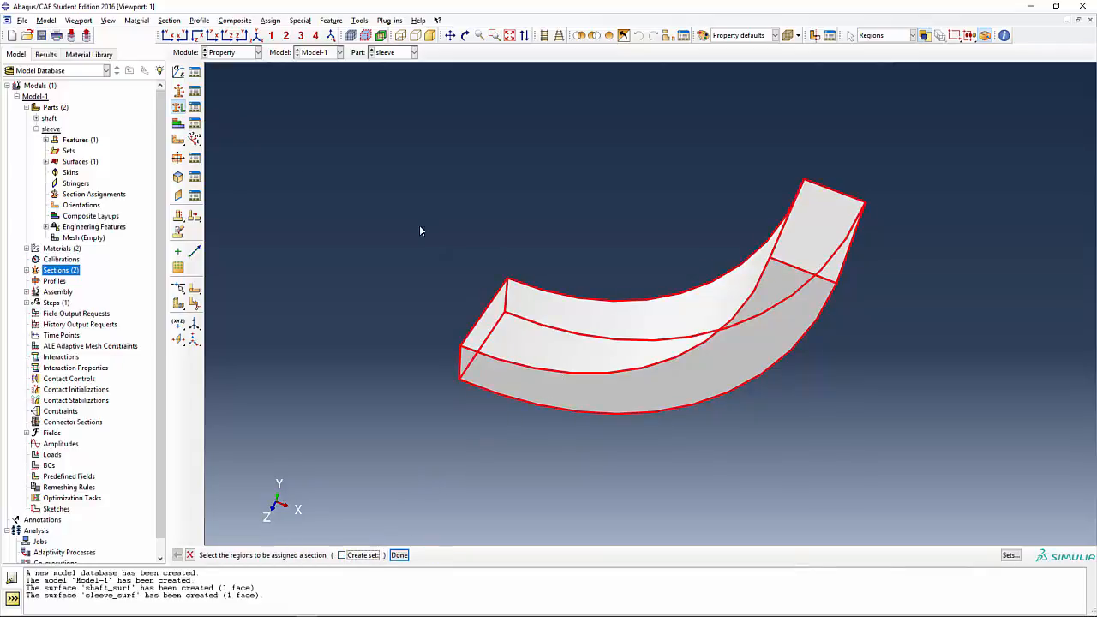
middle_click(394, 174)
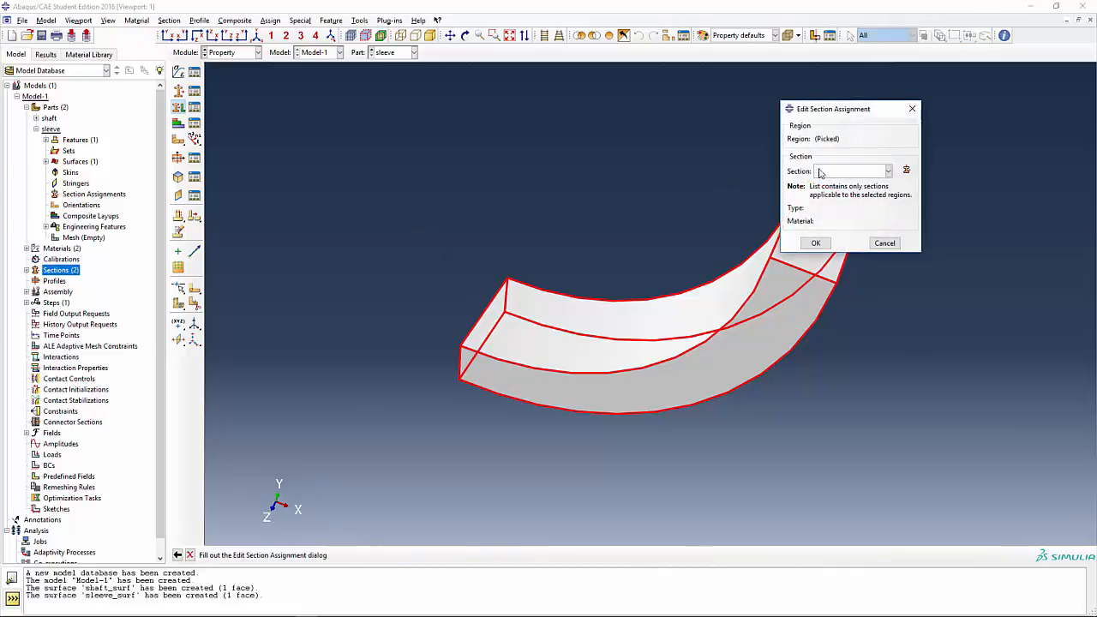
click(888, 171)
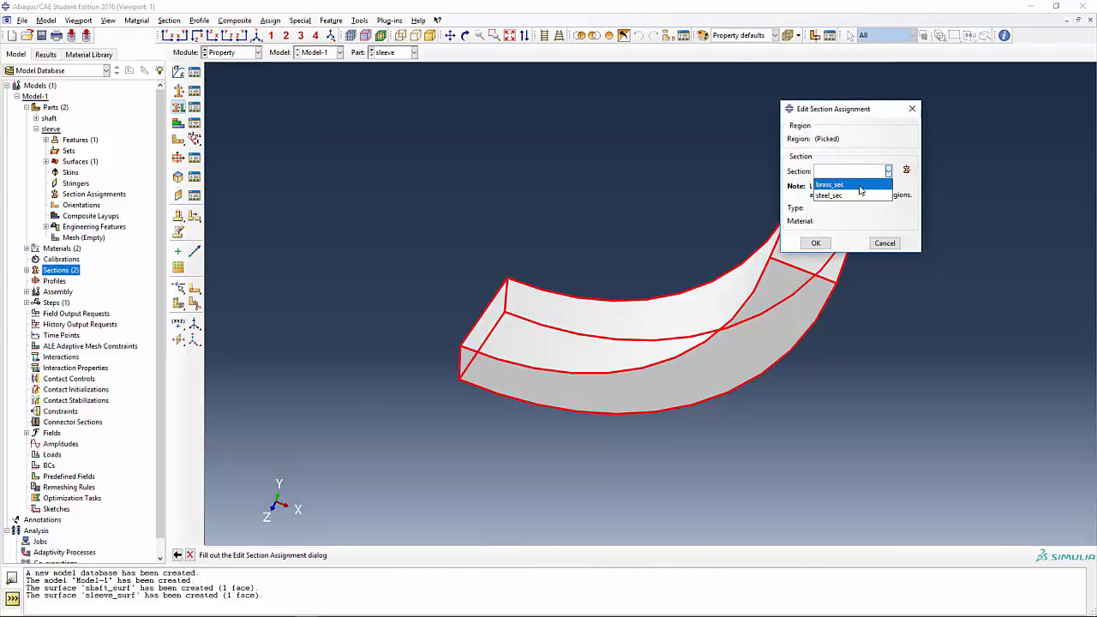
click(857, 188)
click(815, 243)
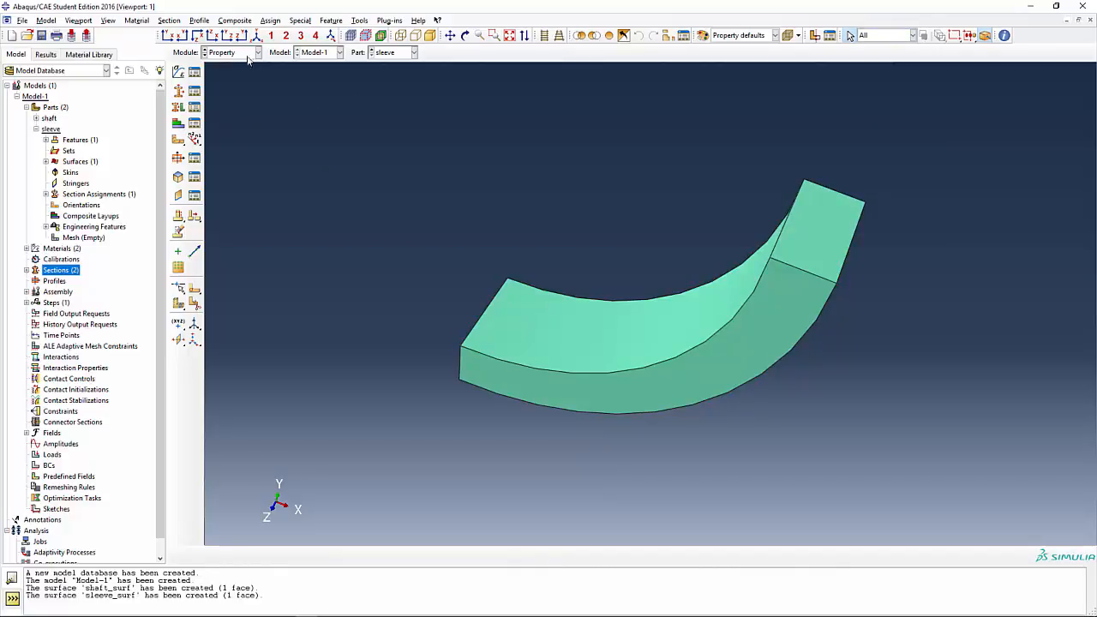
Step: Switch to the shaft part and assign the steel_sec section to both of its partitioned regions
click(413, 53)
click(388, 66)
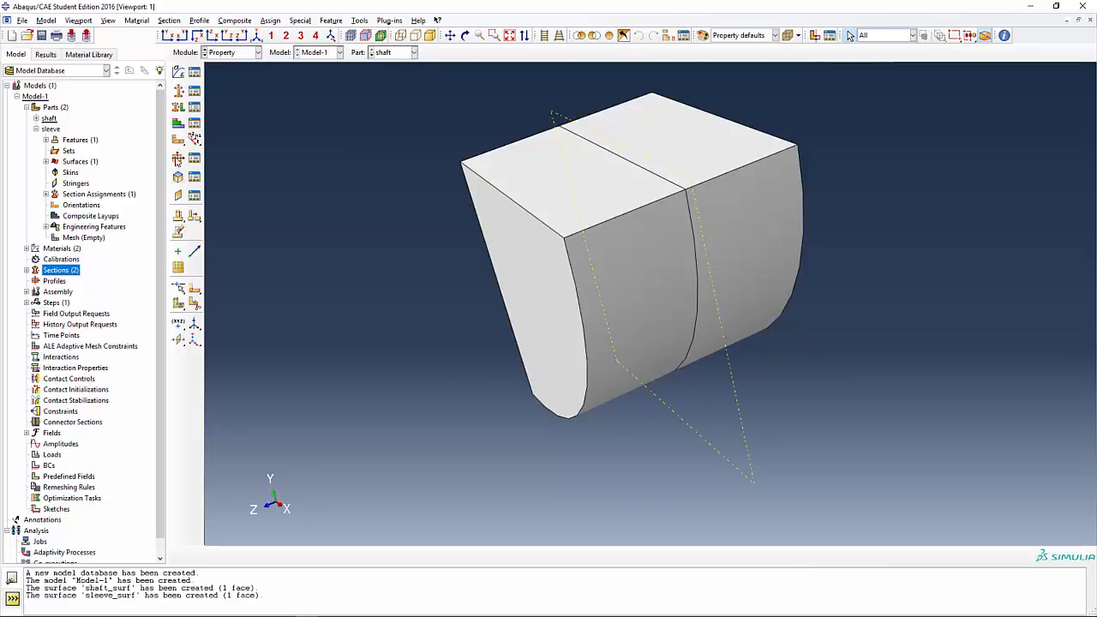
click(178, 107)
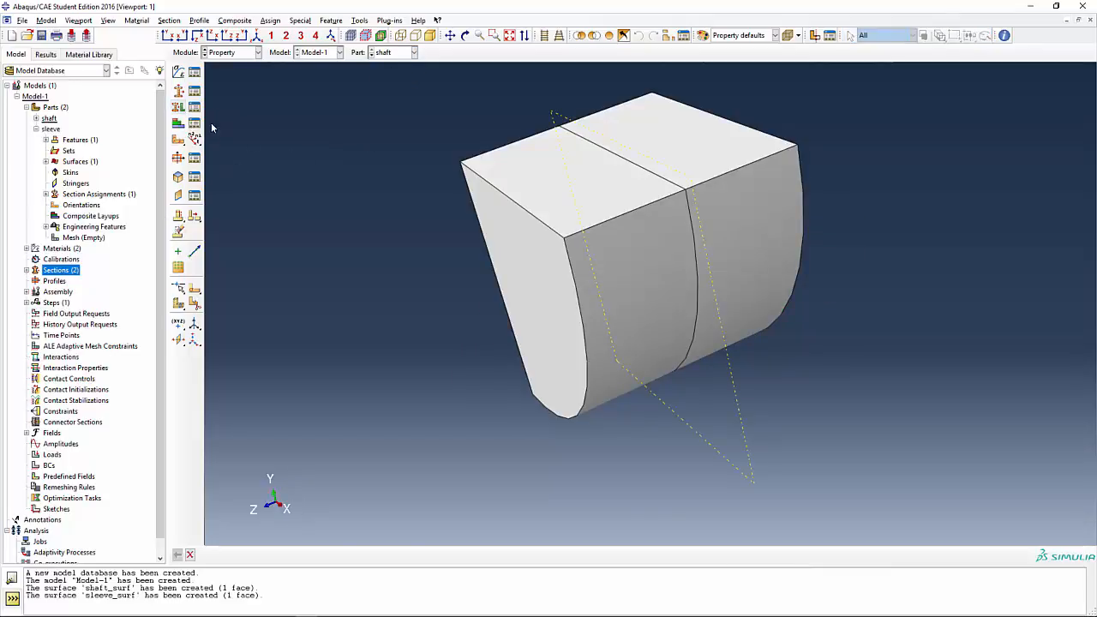
scroll(384, 229, up, 2)
drag(396, 91, 798, 435)
click(399, 555)
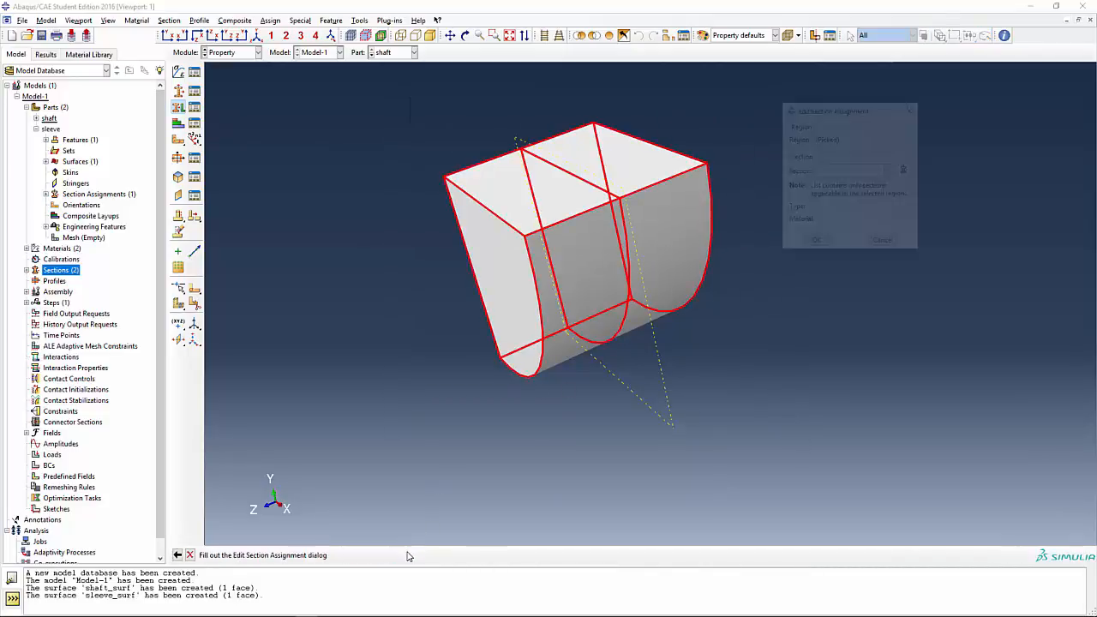
click(850, 172)
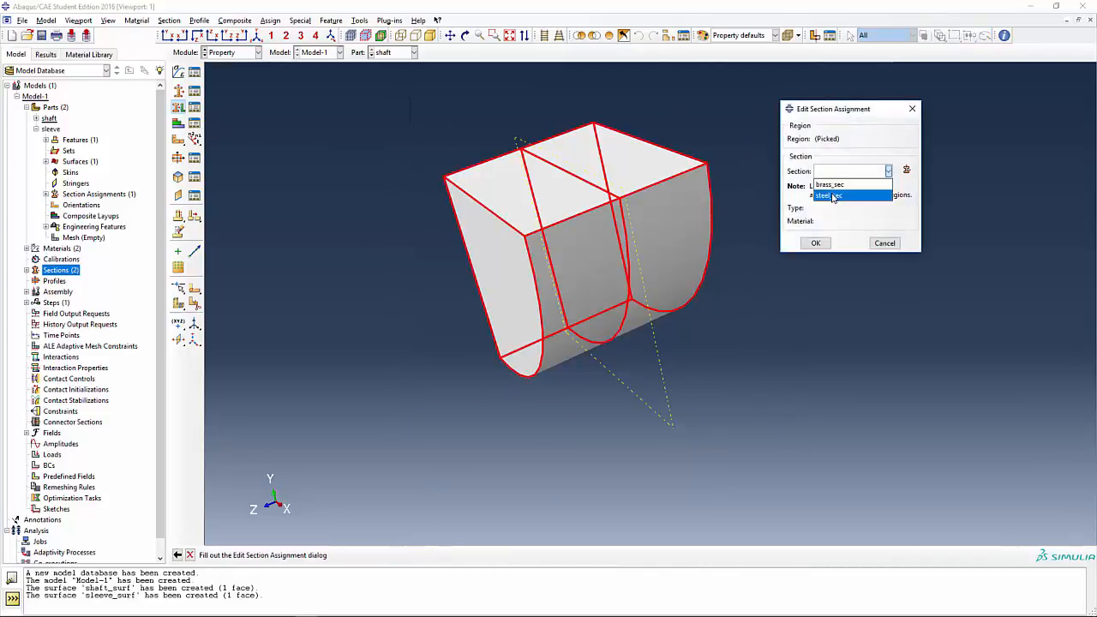
click(833, 193)
click(814, 245)
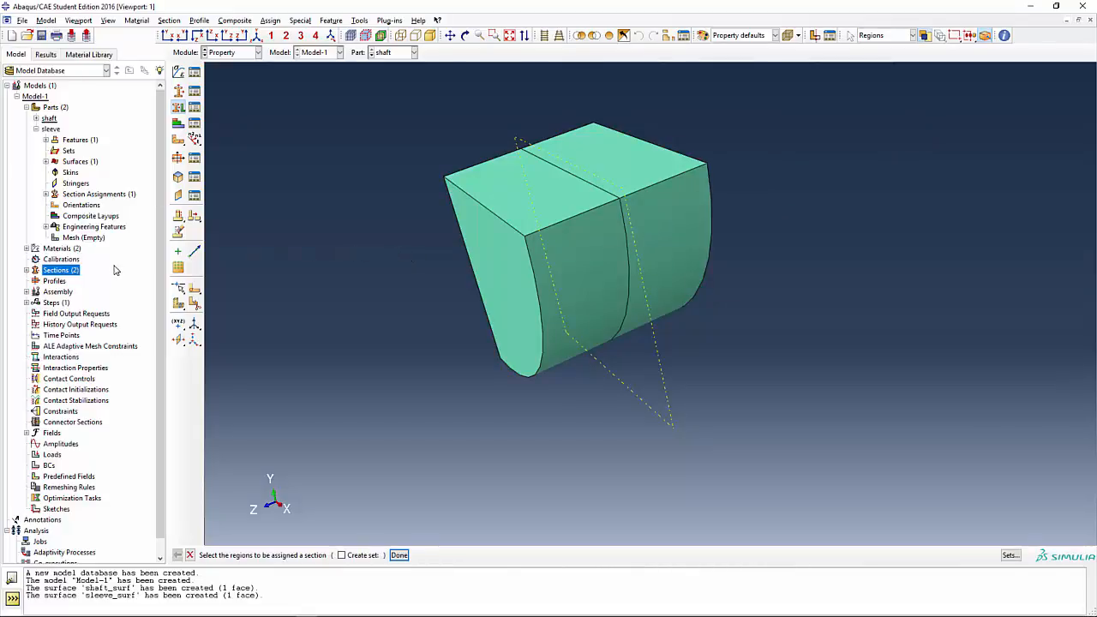
Step: Create dependent assembly instances of the shaft and sleeve parts, auto-offset from other instances
click(27, 292)
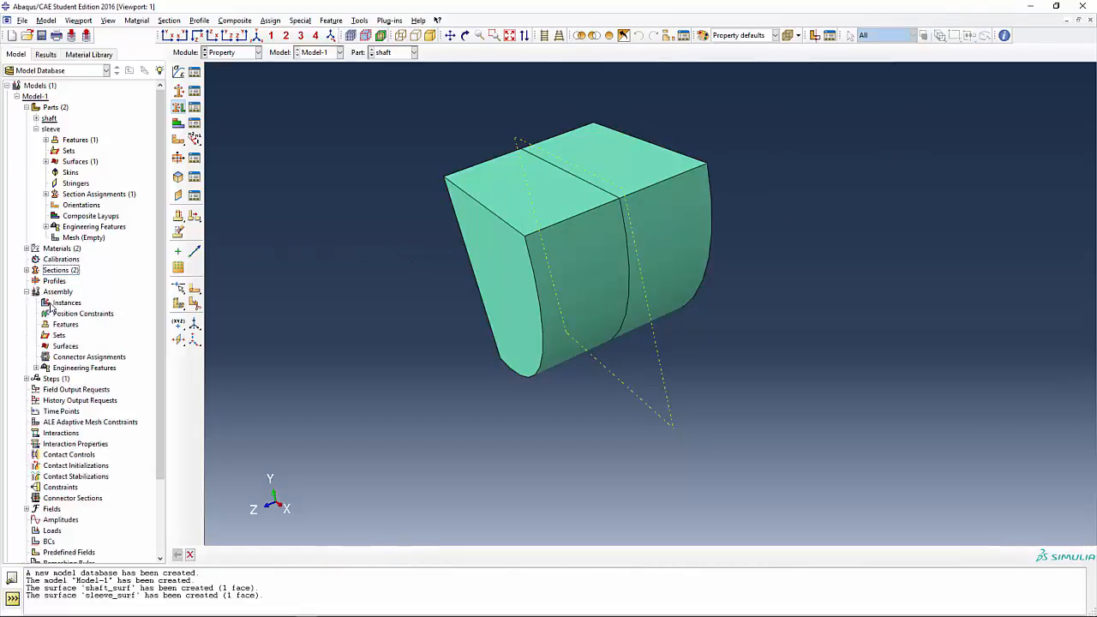
double_click(69, 304)
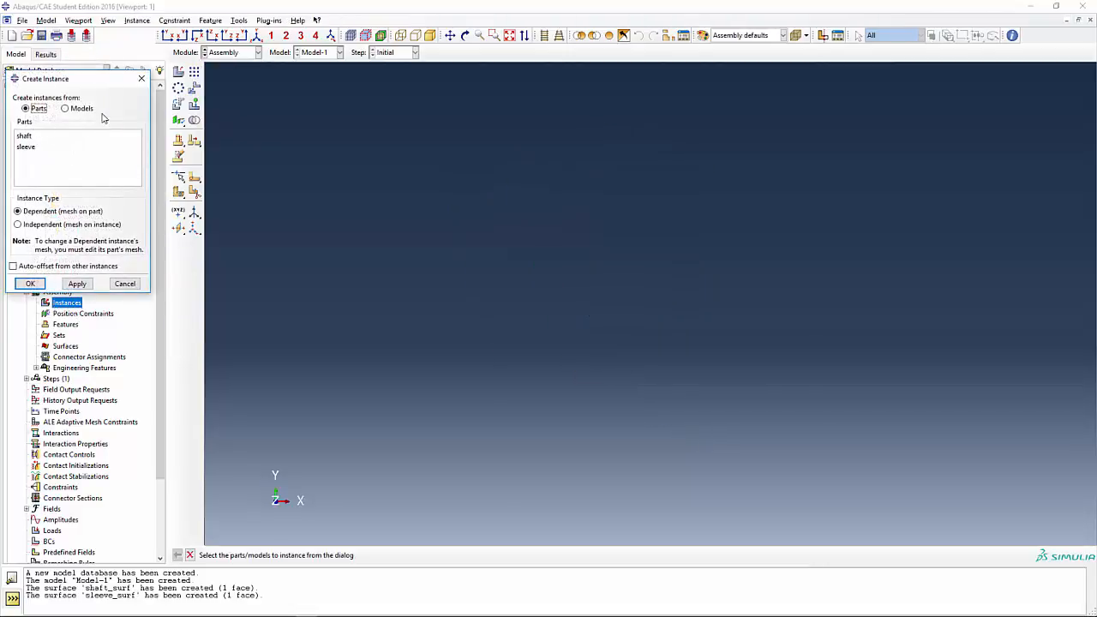
drag(98, 83, 110, 85)
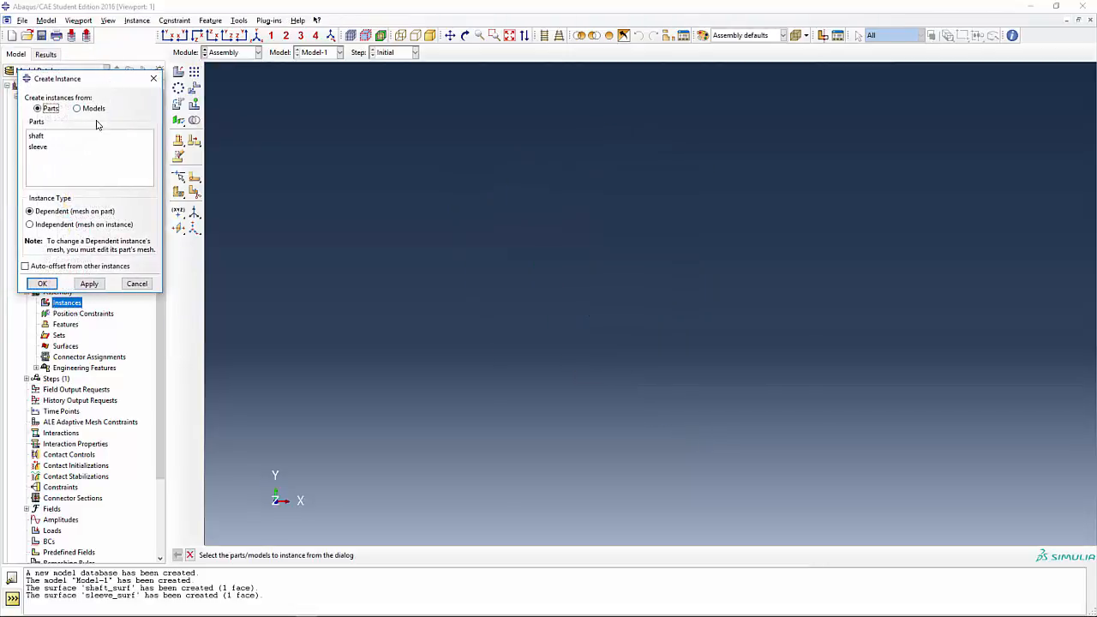
click(30, 268)
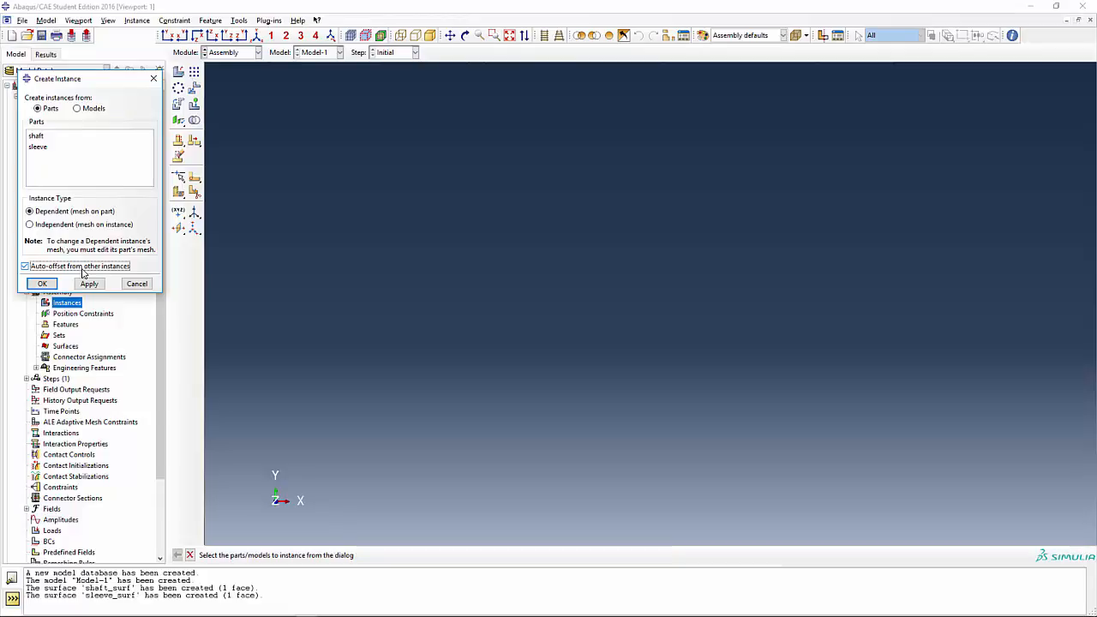
click(38, 137)
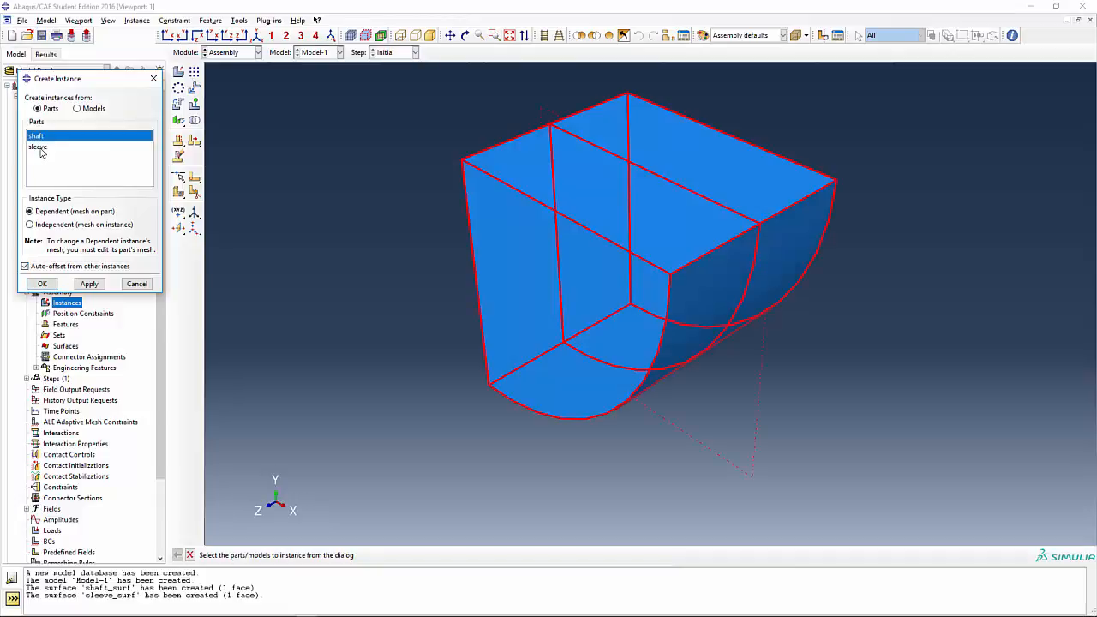
shift+click(39, 148)
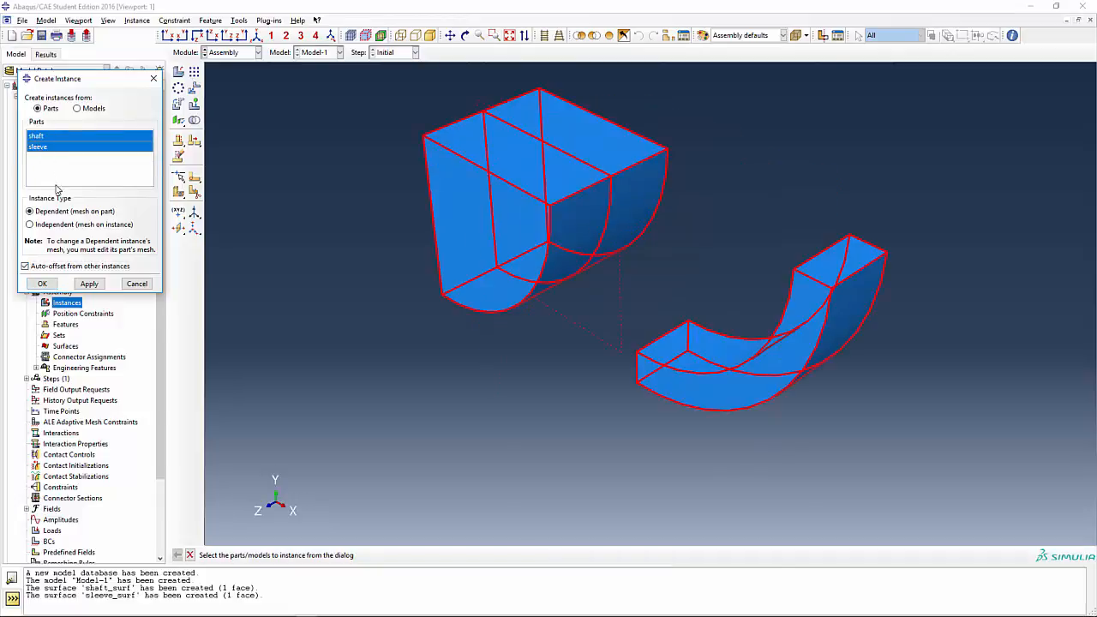
click(42, 284)
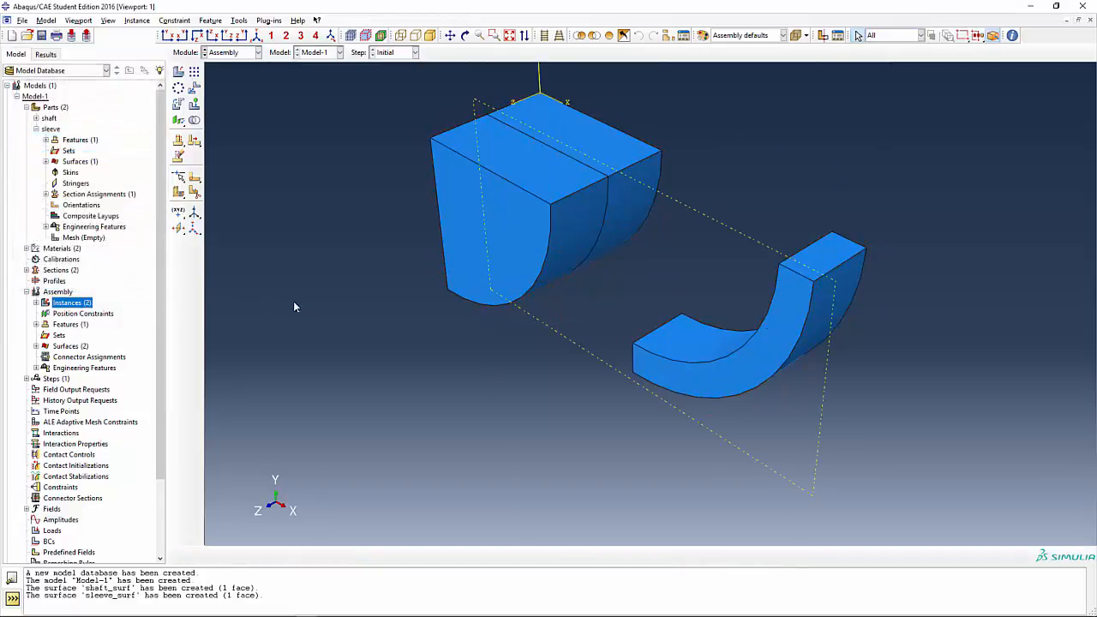
Step: Add a coaxial constraint moving the sleeve's inner curved face onto the axis of the shaft's curved face, keeping the proposed direction
ctrl+alt+drag(446, 344, 471, 360)
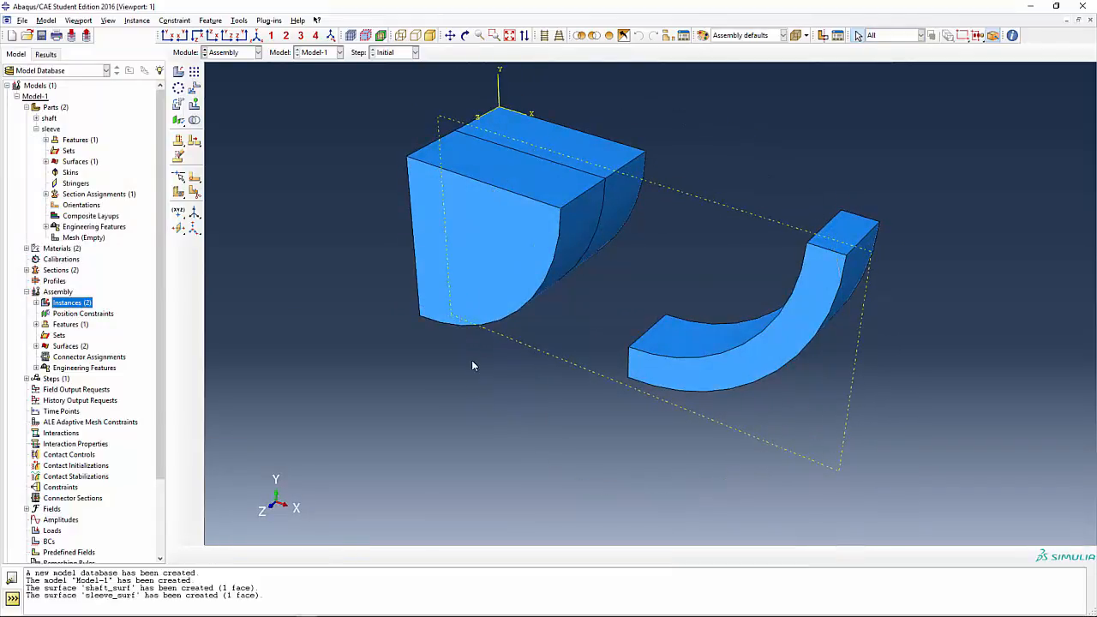
click(469, 245)
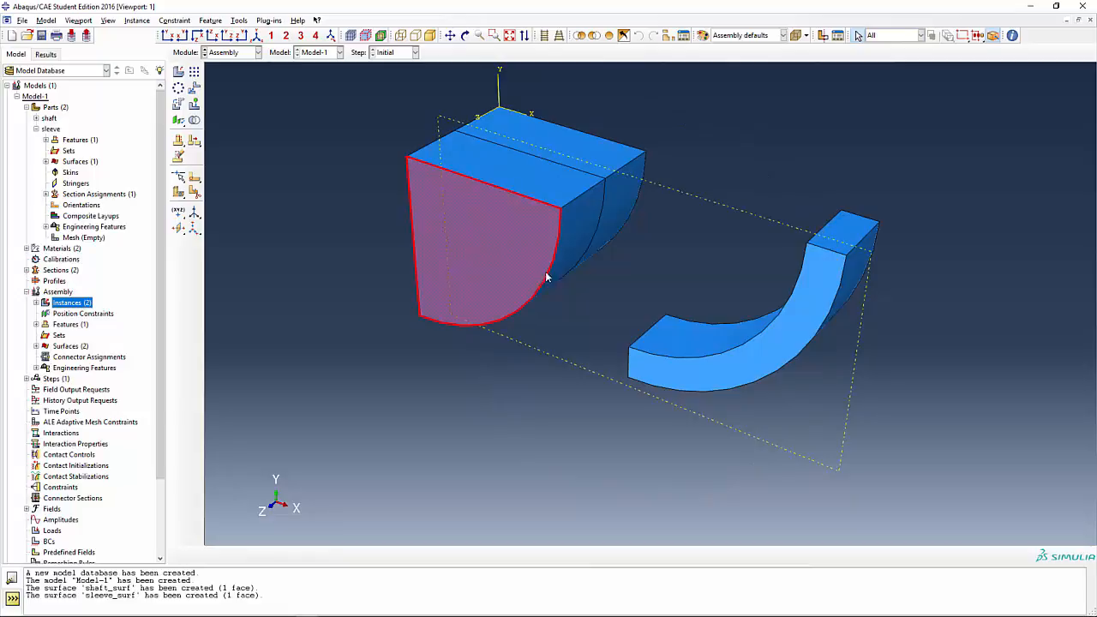
click(776, 360)
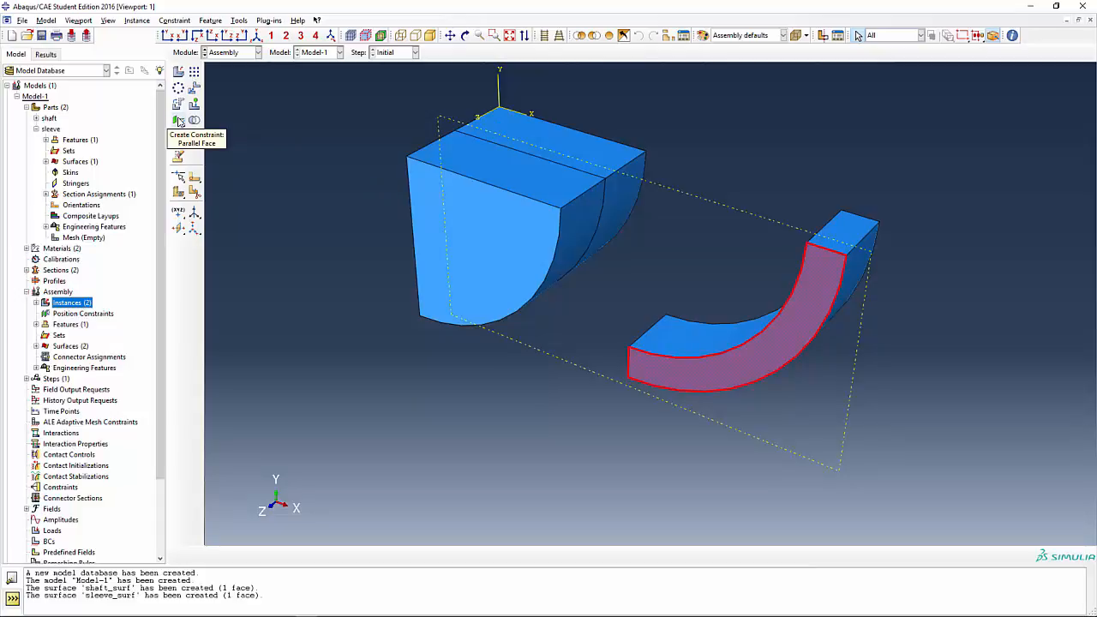
drag(178, 121, 257, 126)
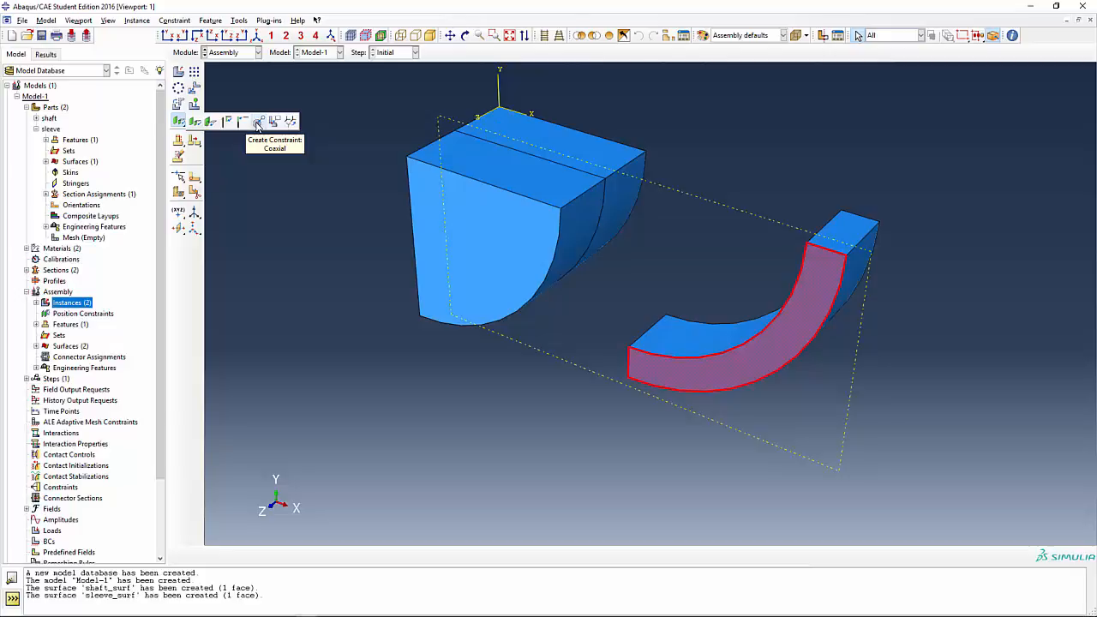
click(257, 124)
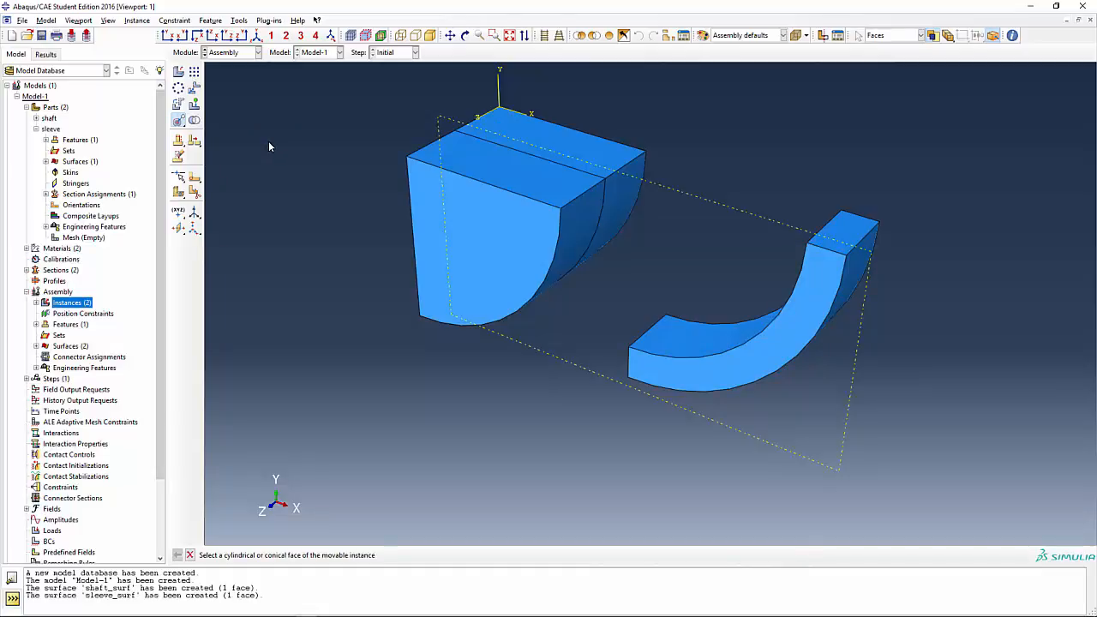
click(698, 338)
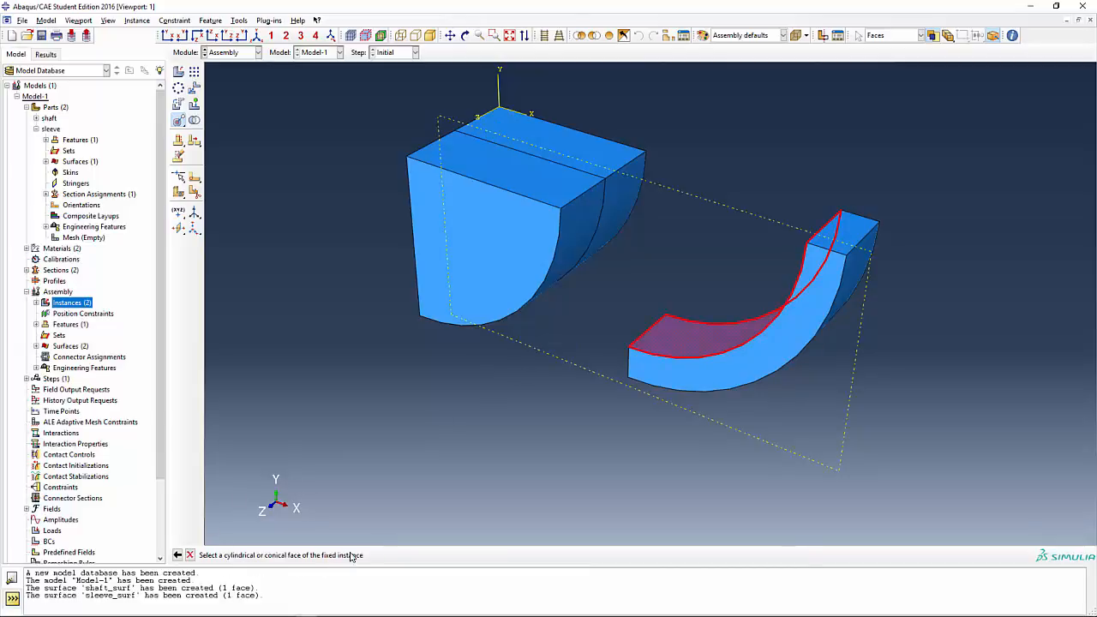
click(561, 255)
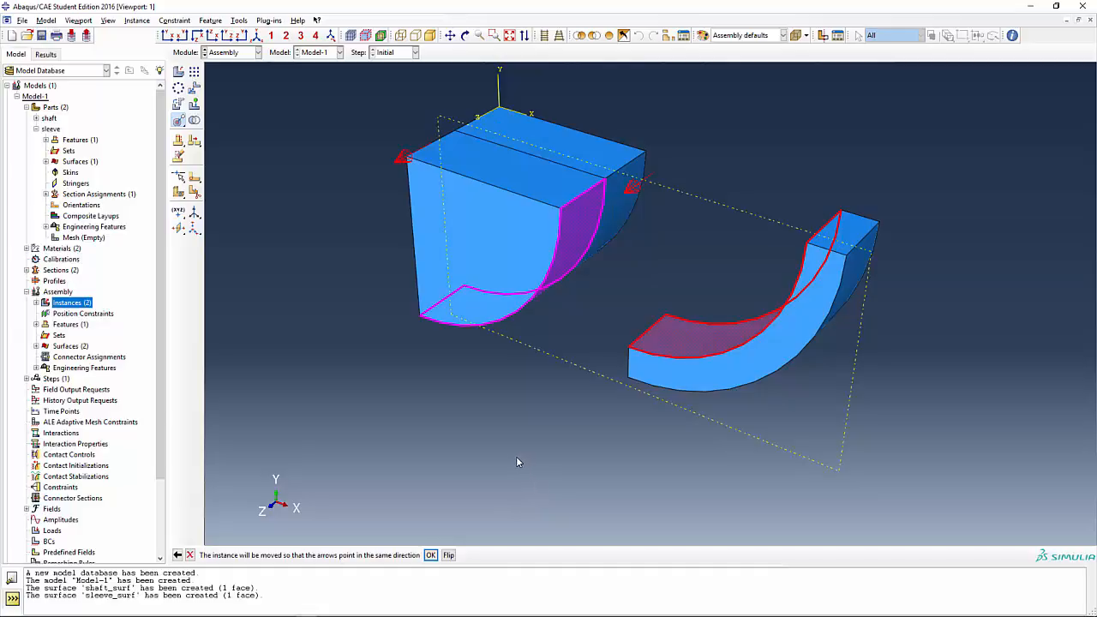
click(430, 555)
Step: Translate the sleeve instance along the shaft's axis, using a vector from the shaft's partition-edge corner to its front-end corner
ctrl+alt+drag(577, 409, 551, 414)
scroll(552, 410, down, 2)
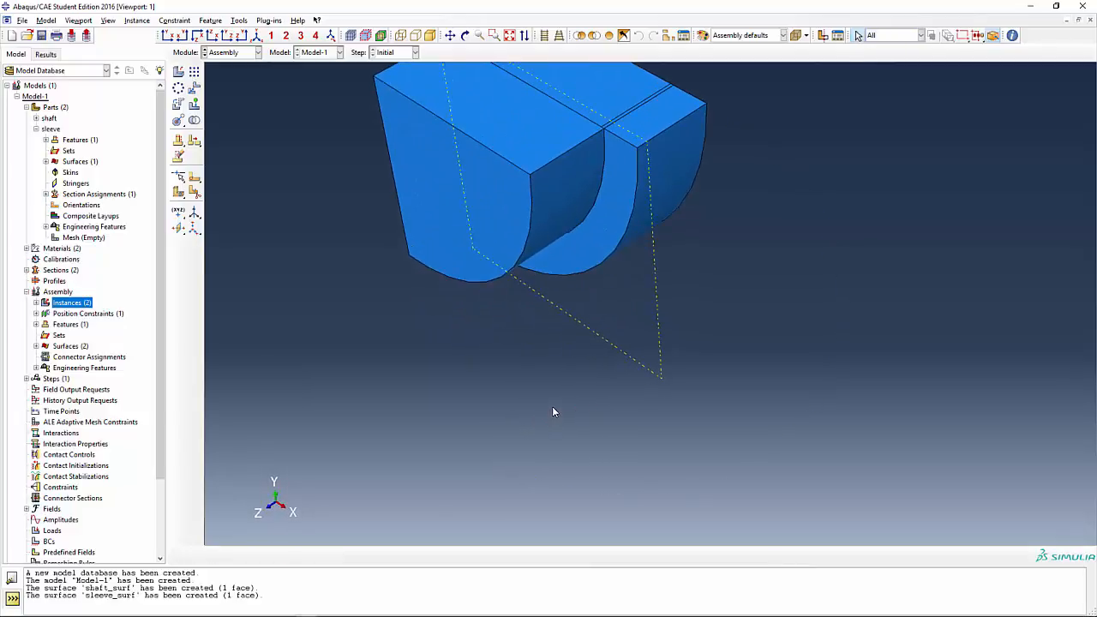
scroll(555, 397, up, 2)
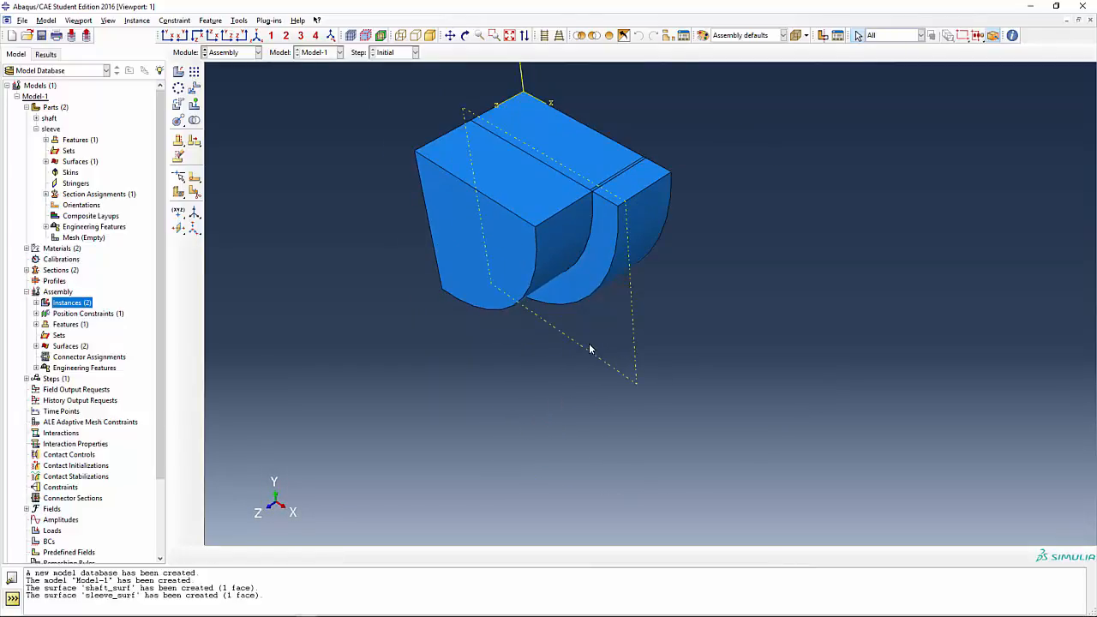
ctrl+alt+drag(588, 347, 682, 342)
scroll(610, 374, down, 3)
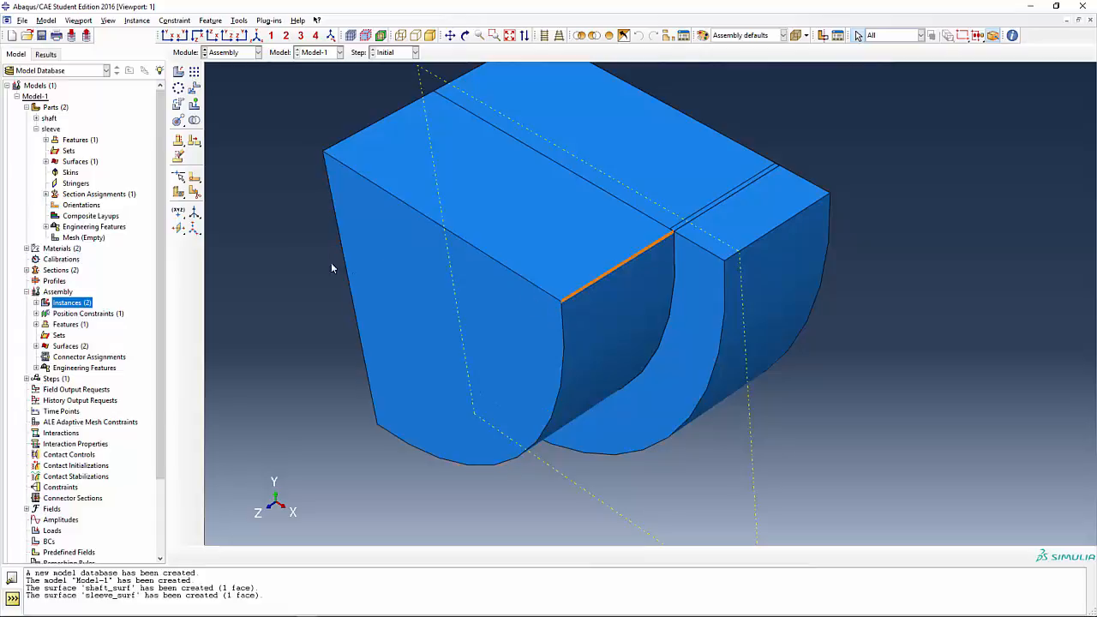
click(195, 88)
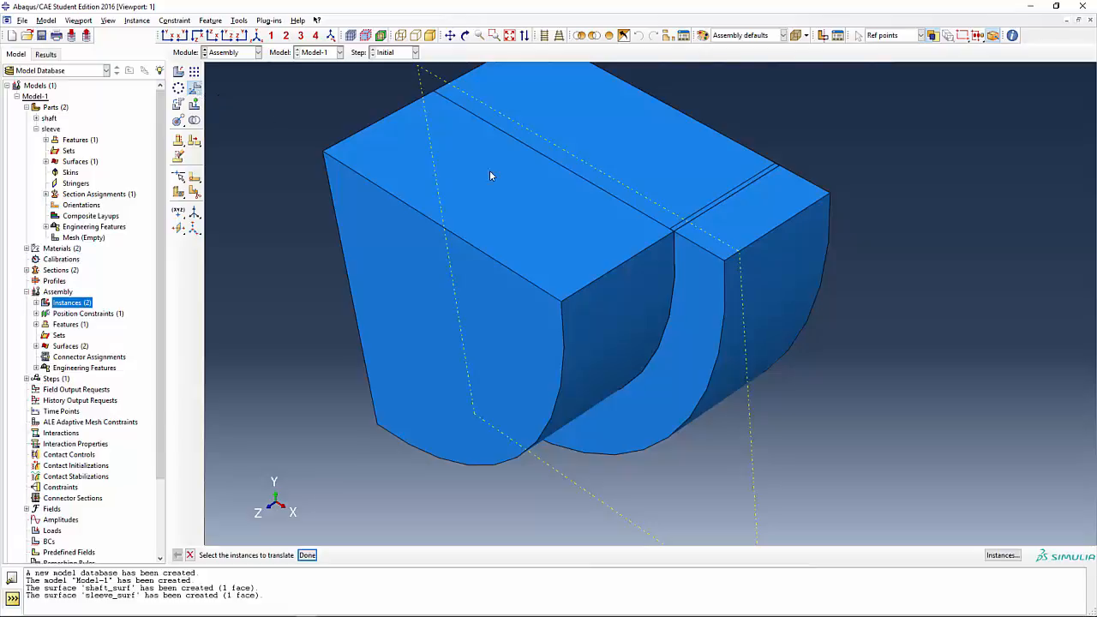
click(698, 238)
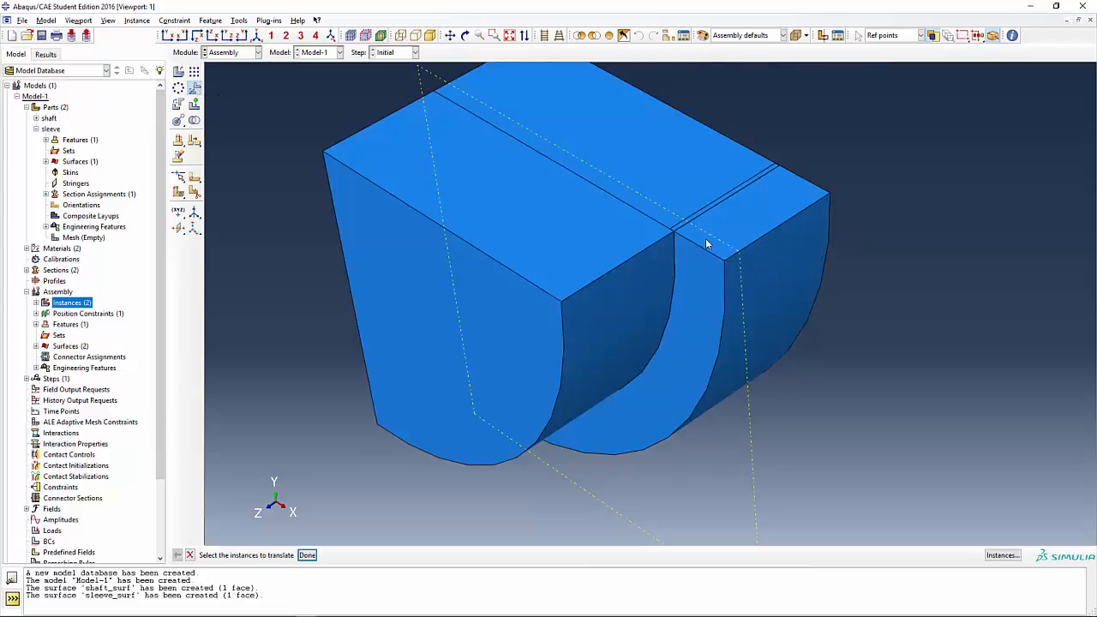
middle_click(873, 351)
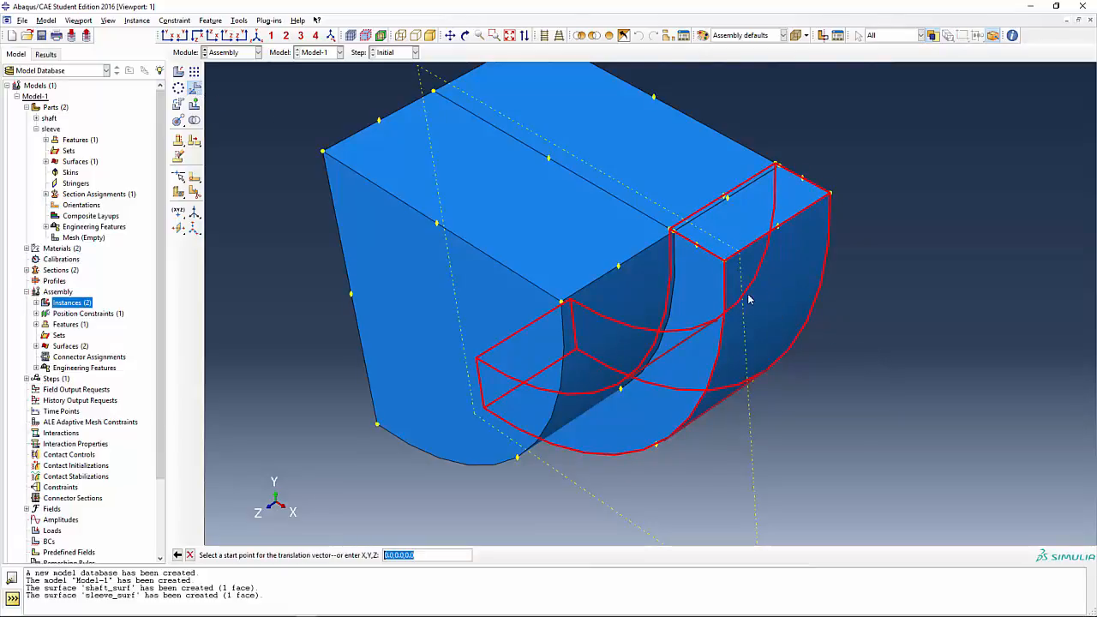
scroll(747, 300, up, 2)
scroll(747, 300, up, 1)
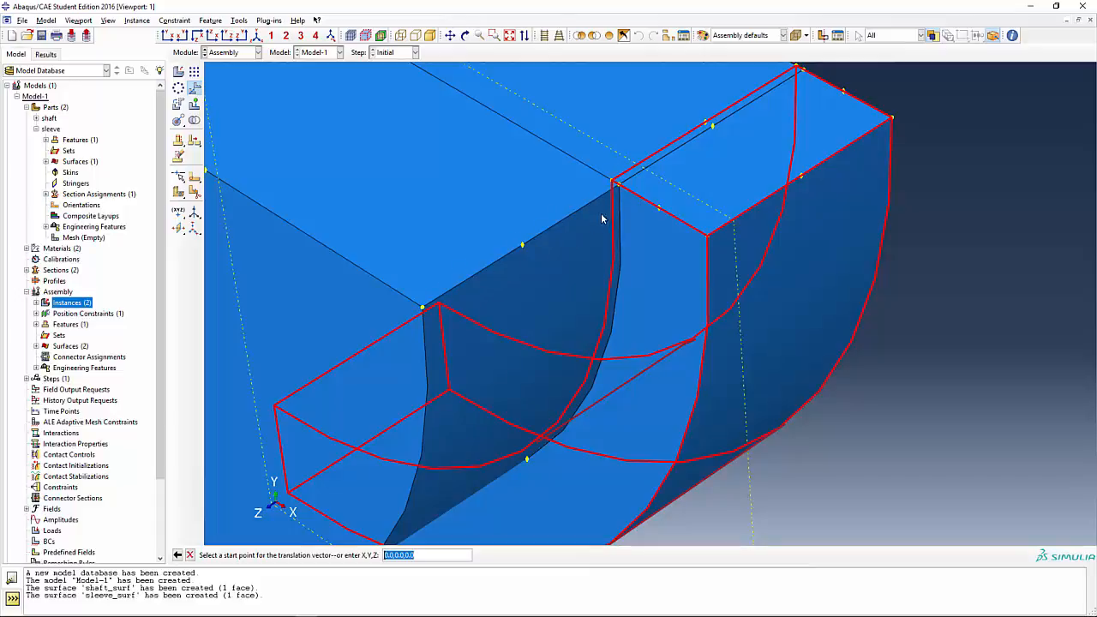
click(618, 184)
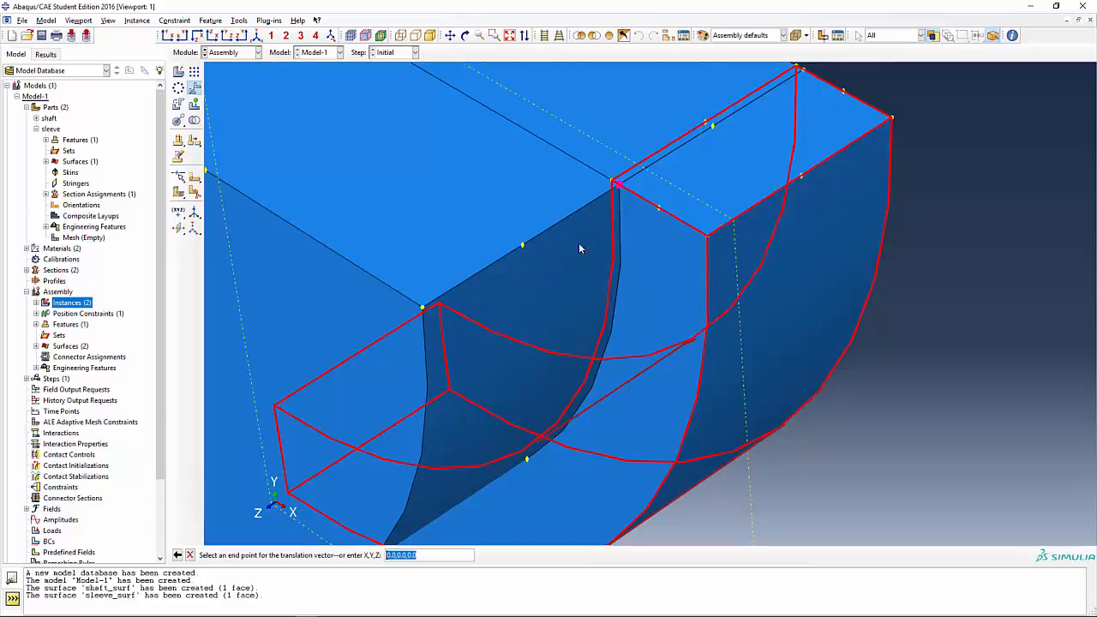
click(422, 308)
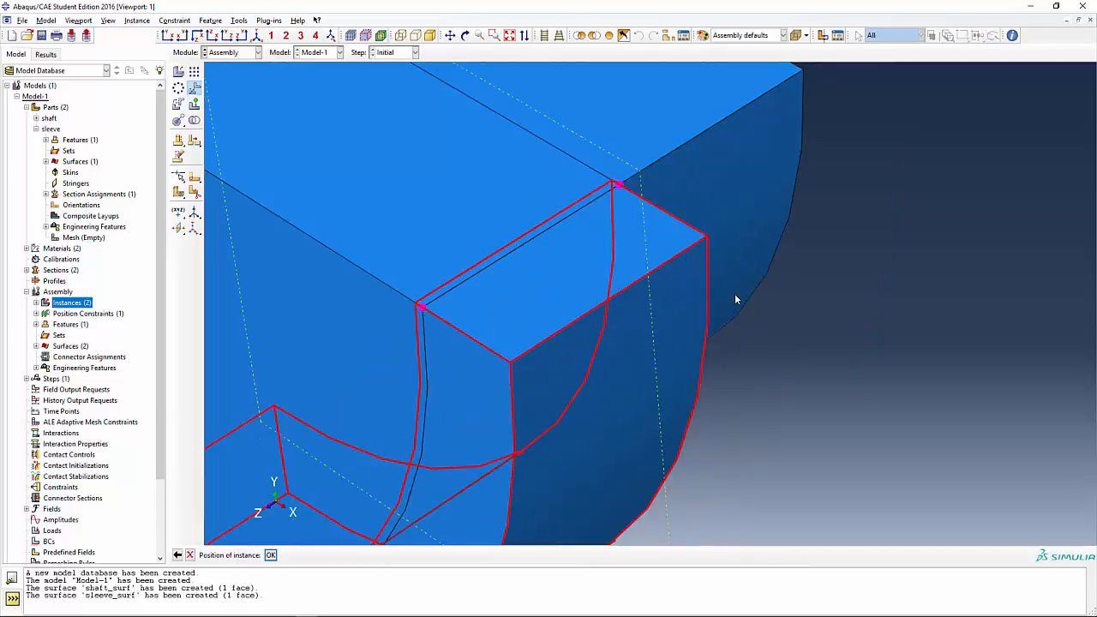
scroll(734, 293, up, 8)
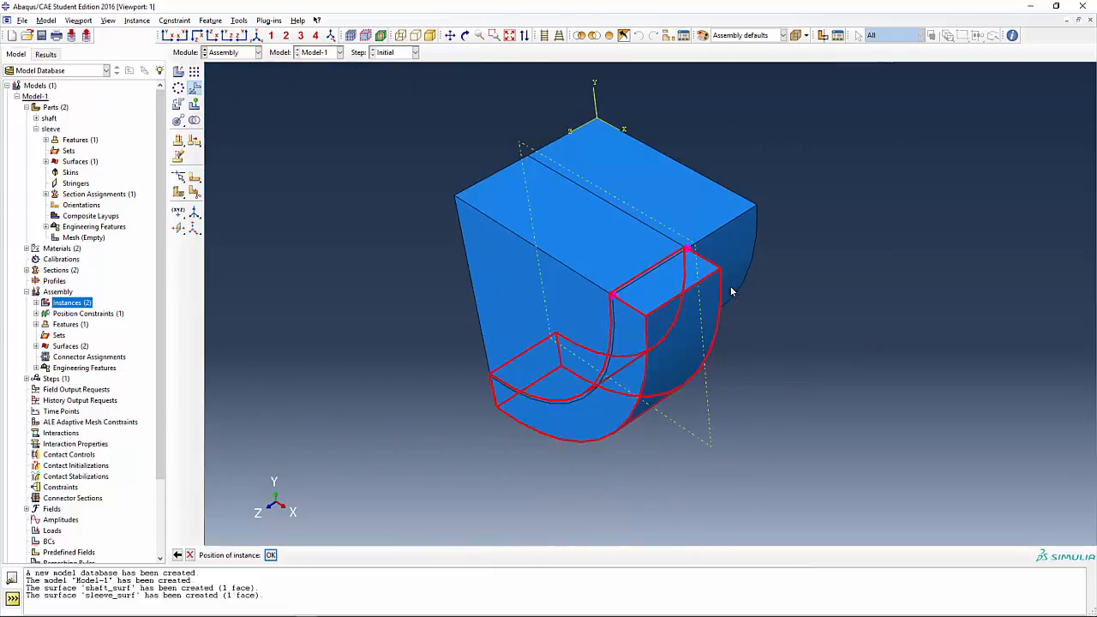
click(270, 555)
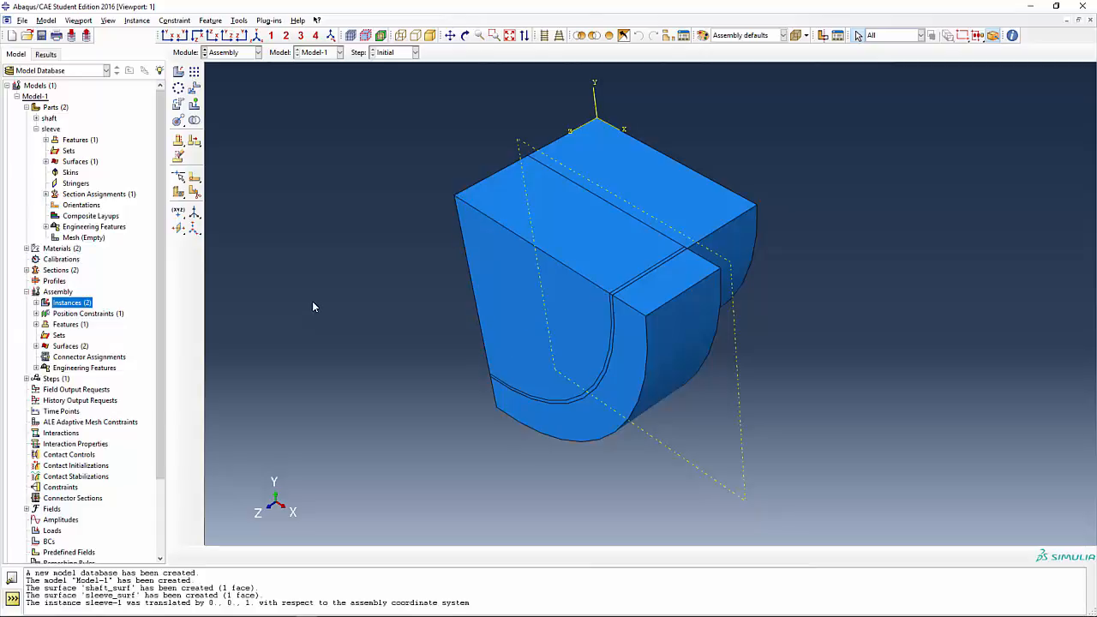
Step: Create a Static, General step named contact_static after Initial, with an initial increment size of 0.01 and a maximum of 0.1
double_click(55, 378)
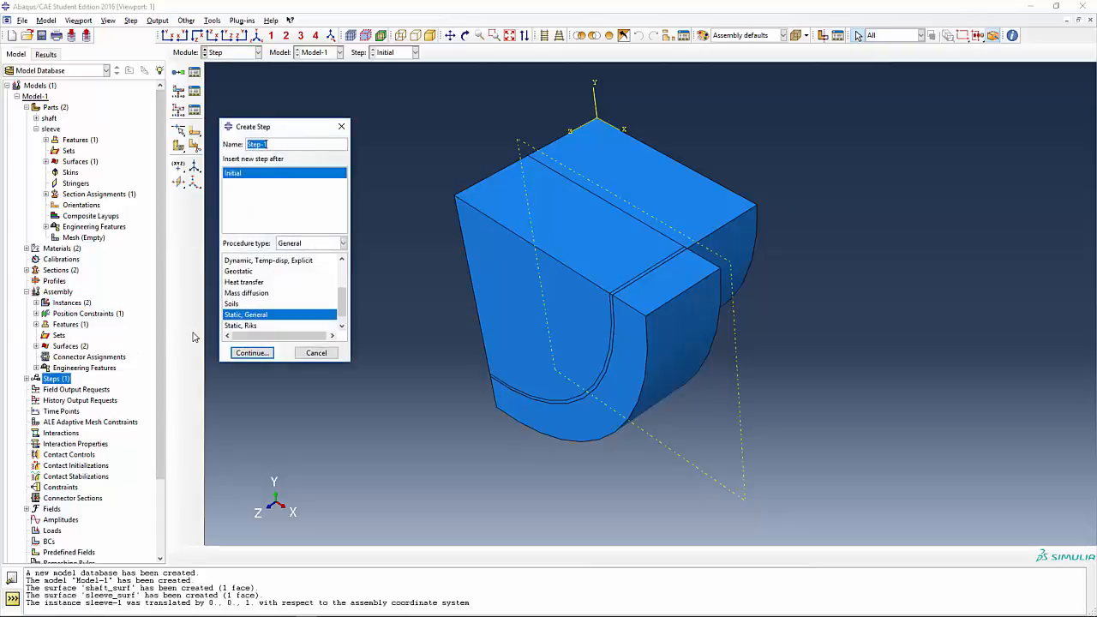
text(contact_static)
click(251, 352)
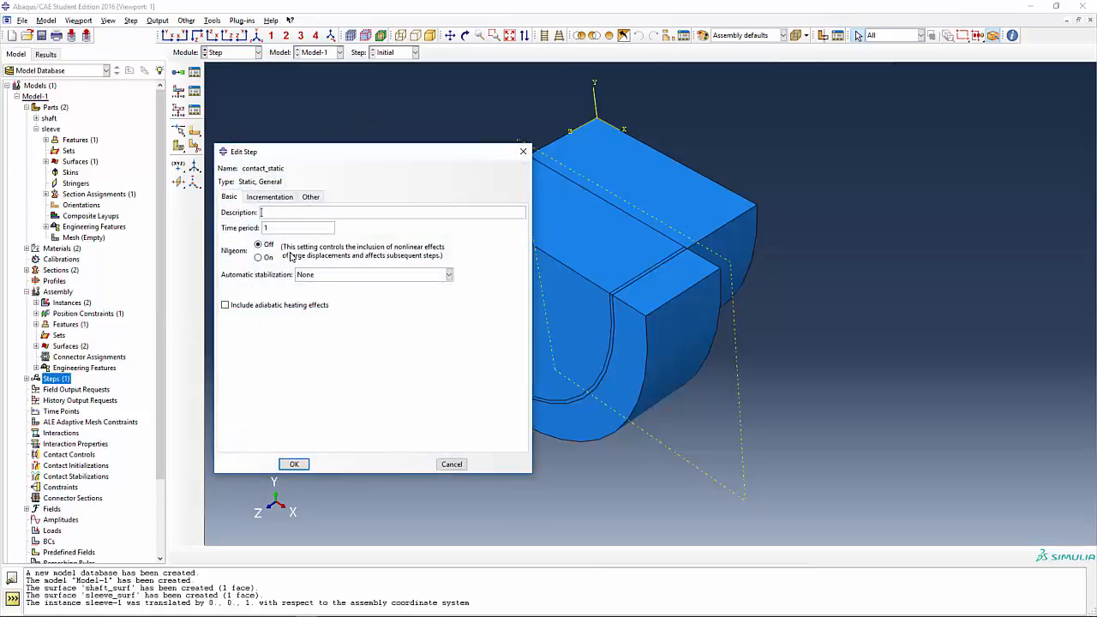
click(277, 198)
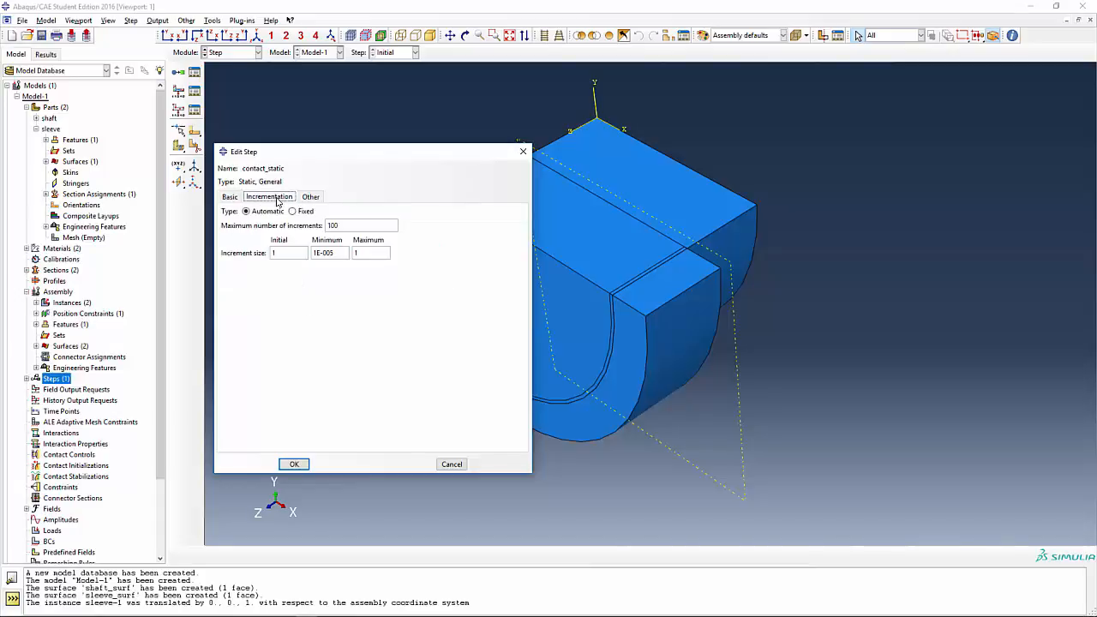
double_click(283, 252)
text(0.01)
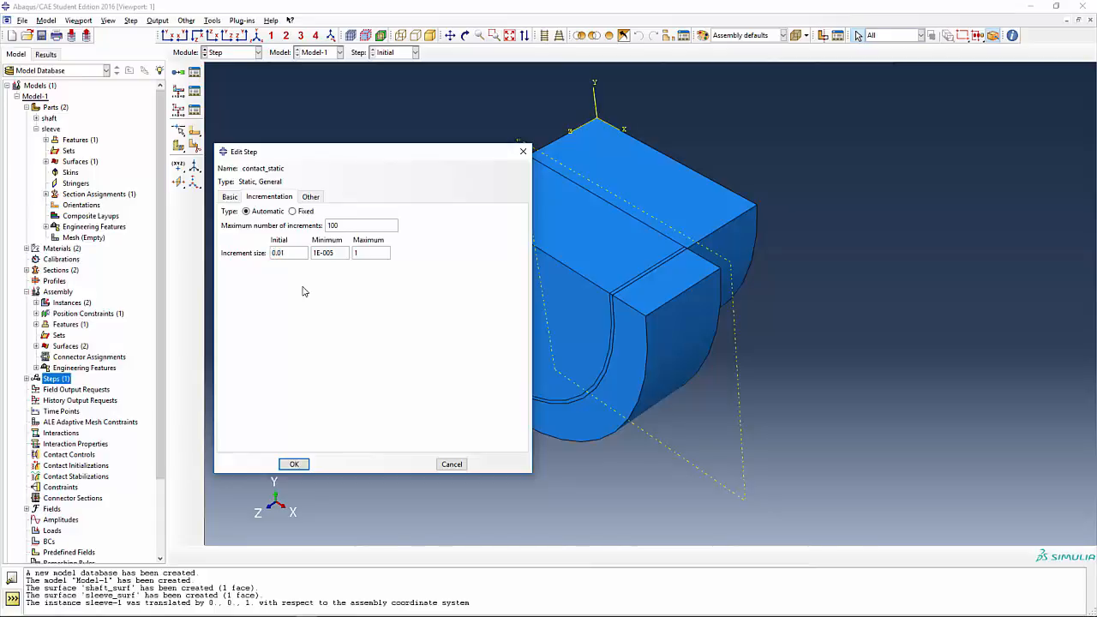
double_click(365, 251)
text(0.1)
click(294, 464)
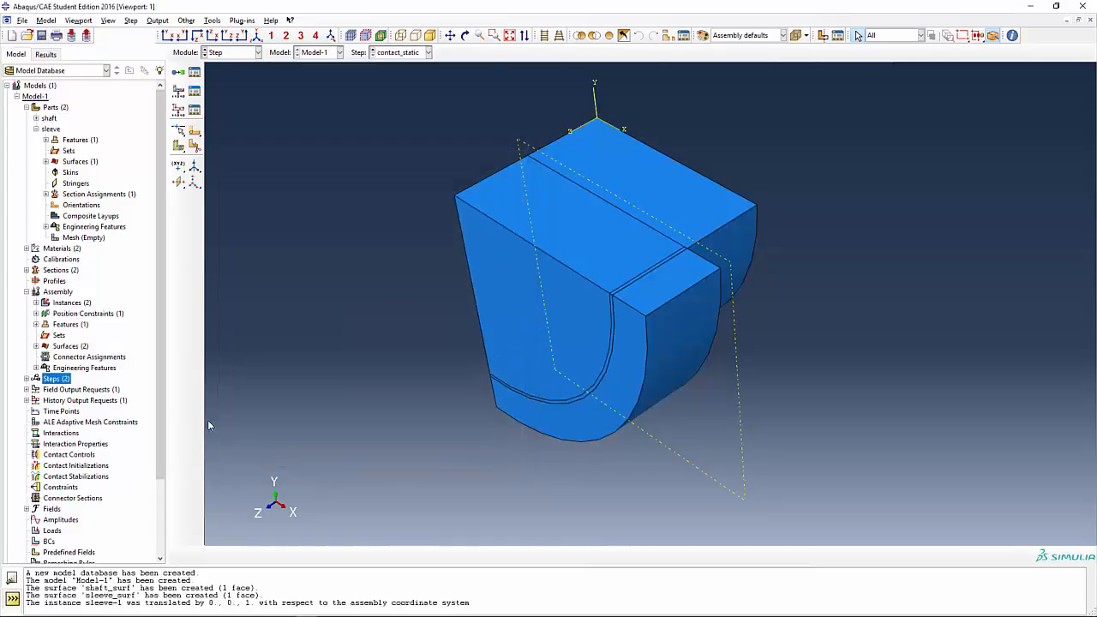
Step: Review the default field output and history output requests of the contact_static step, keeping their preselected variables
click(27, 389)
double_click(59, 400)
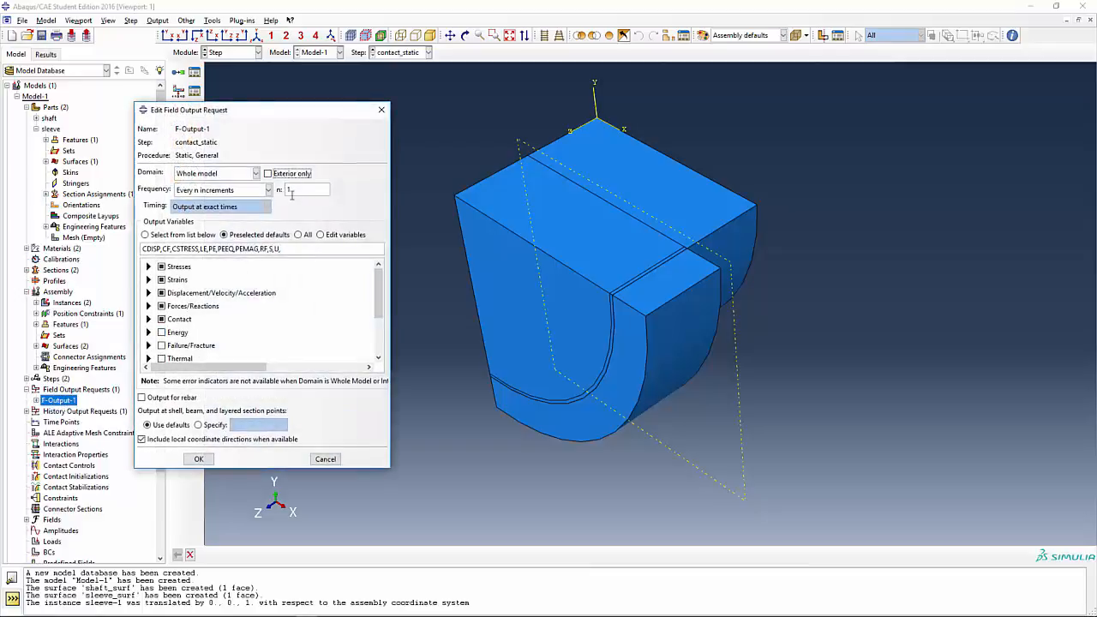
click(197, 458)
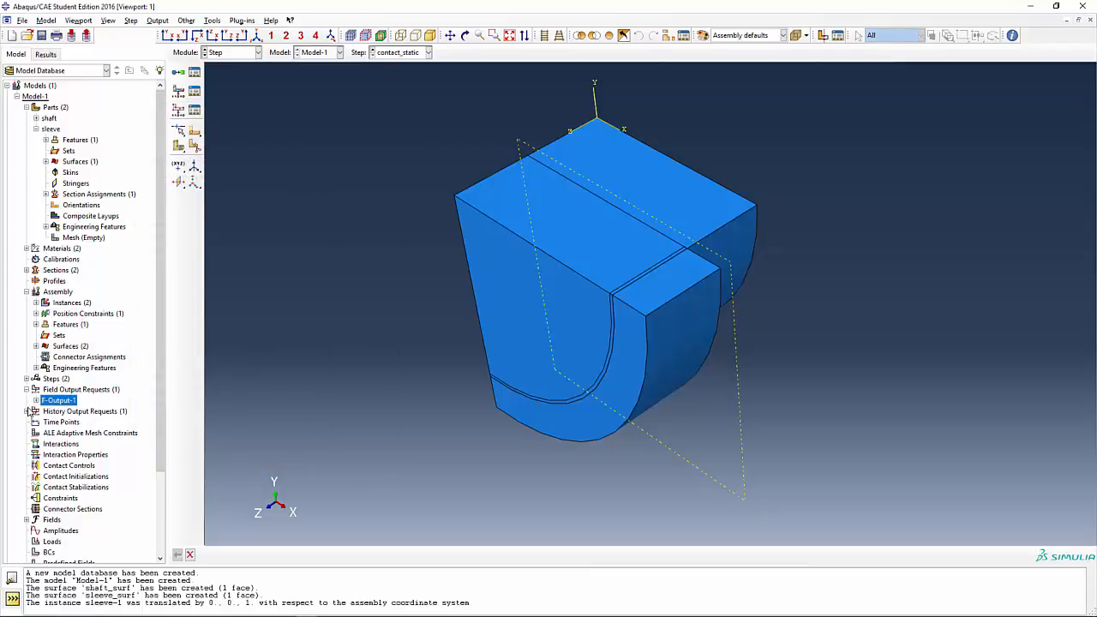
click(26, 389)
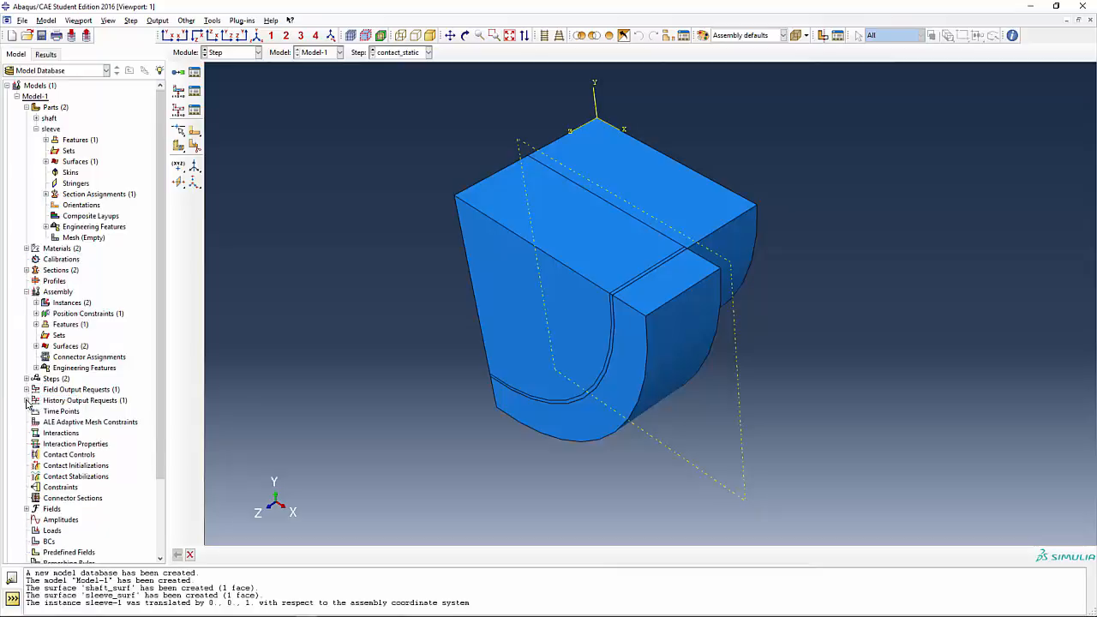
click(26, 400)
click(62, 411)
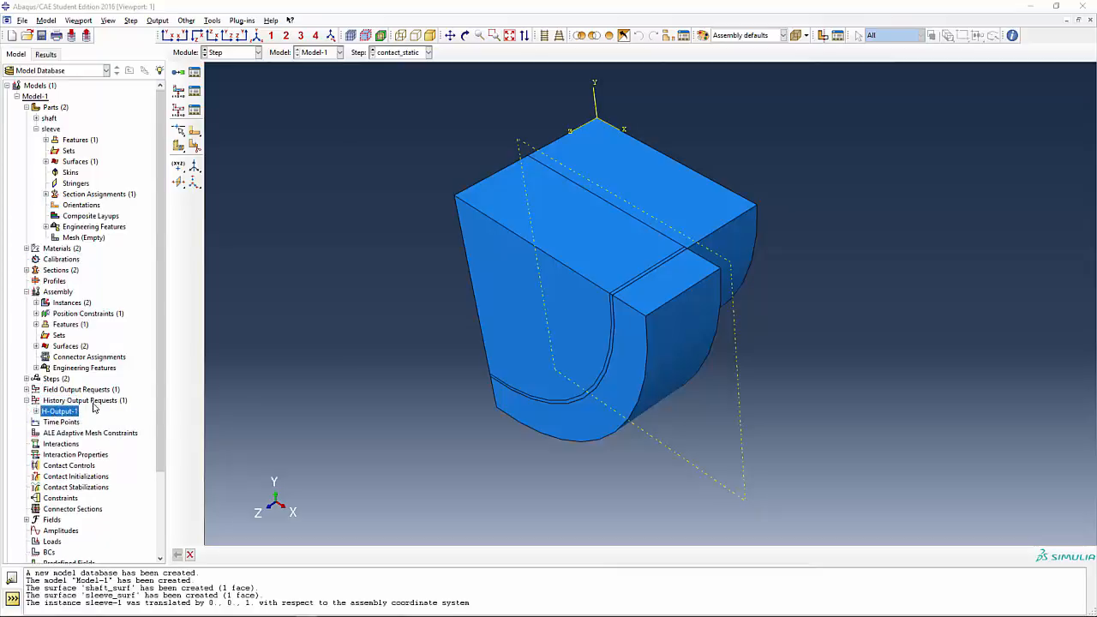
double_click(94, 407)
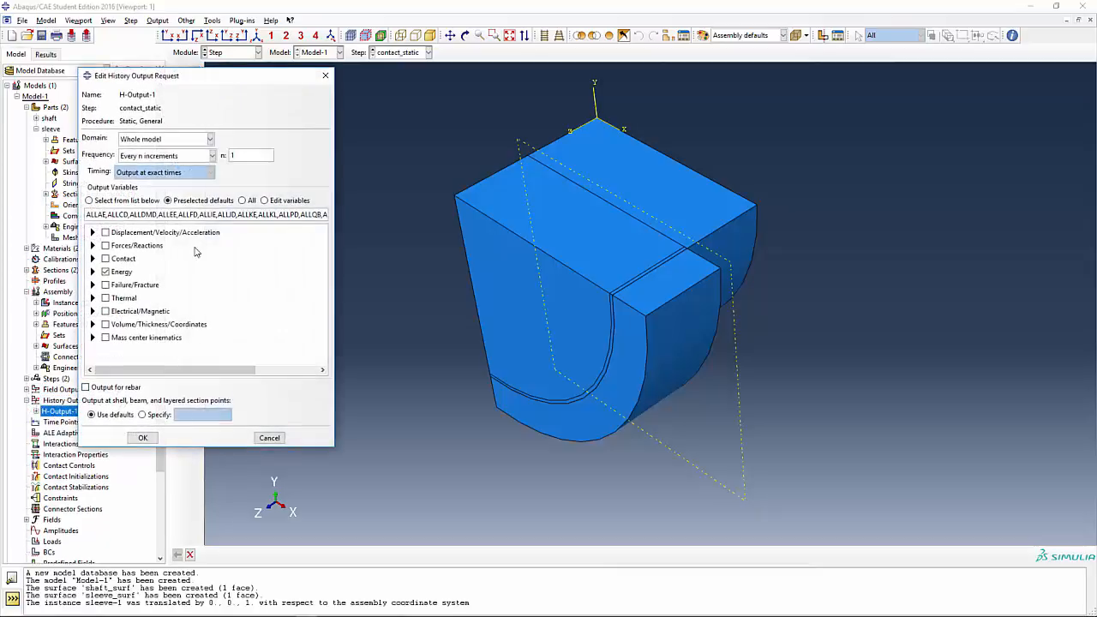
click(144, 437)
Step: Create a contact interaction property named contact_prop with tangential behavior using the isotropic Penalty friction formulation
scroll(115, 443, down, 2)
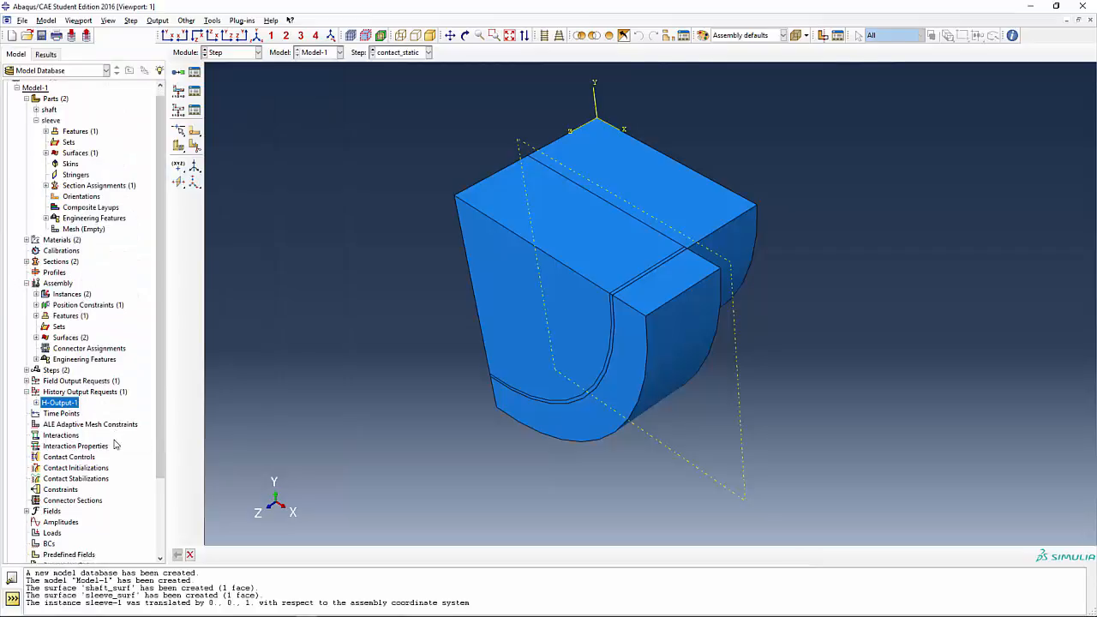
scroll(115, 444, down, 5)
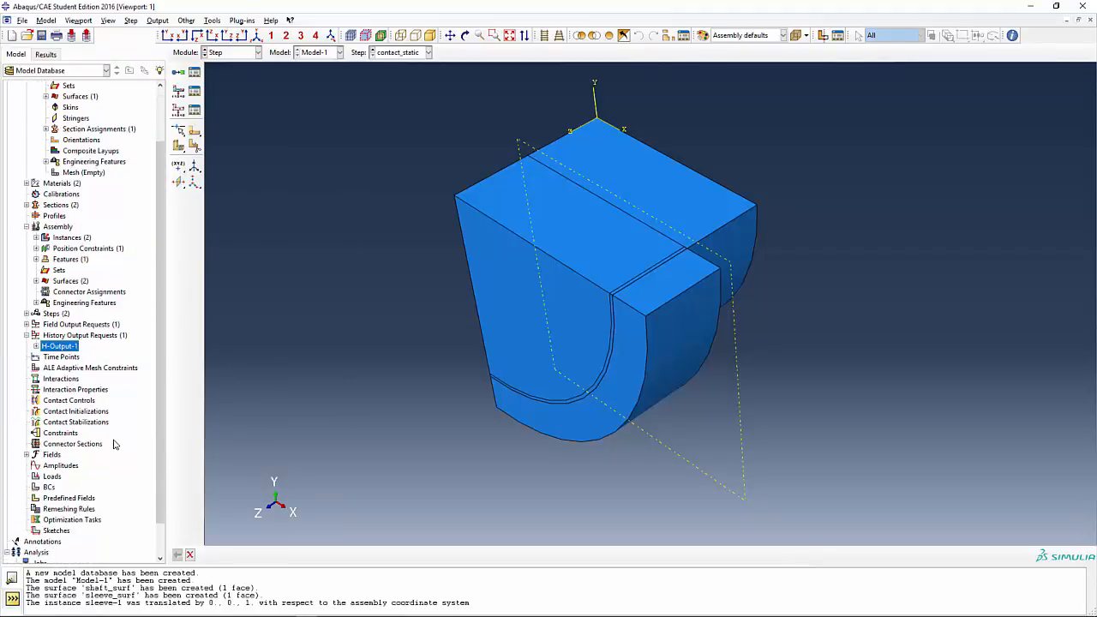
double_click(77, 392)
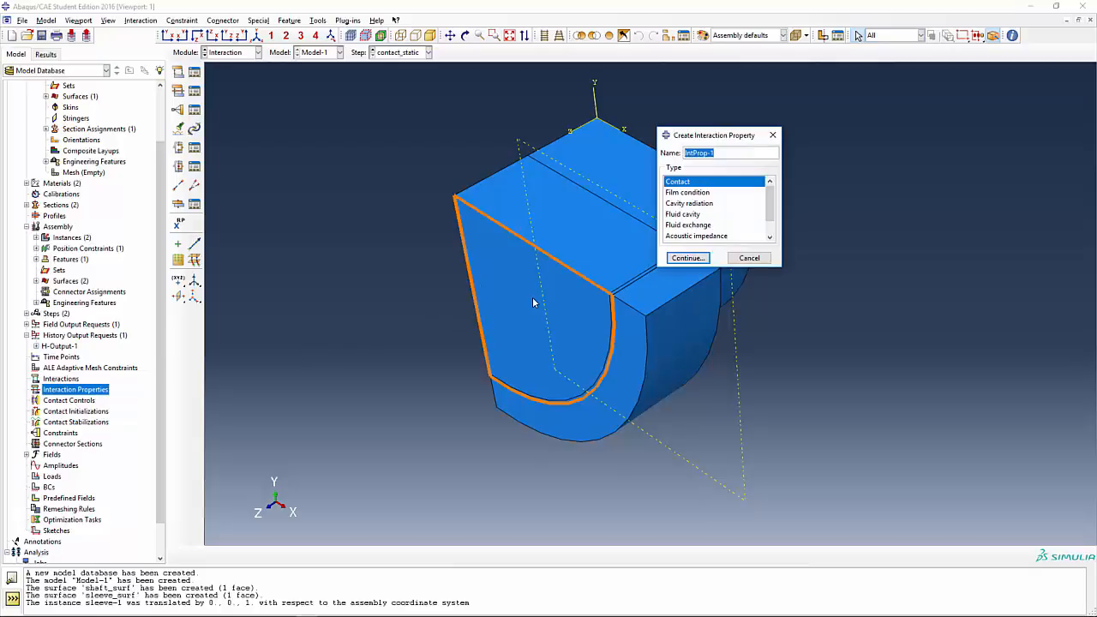
text(contact_prop)
click(689, 258)
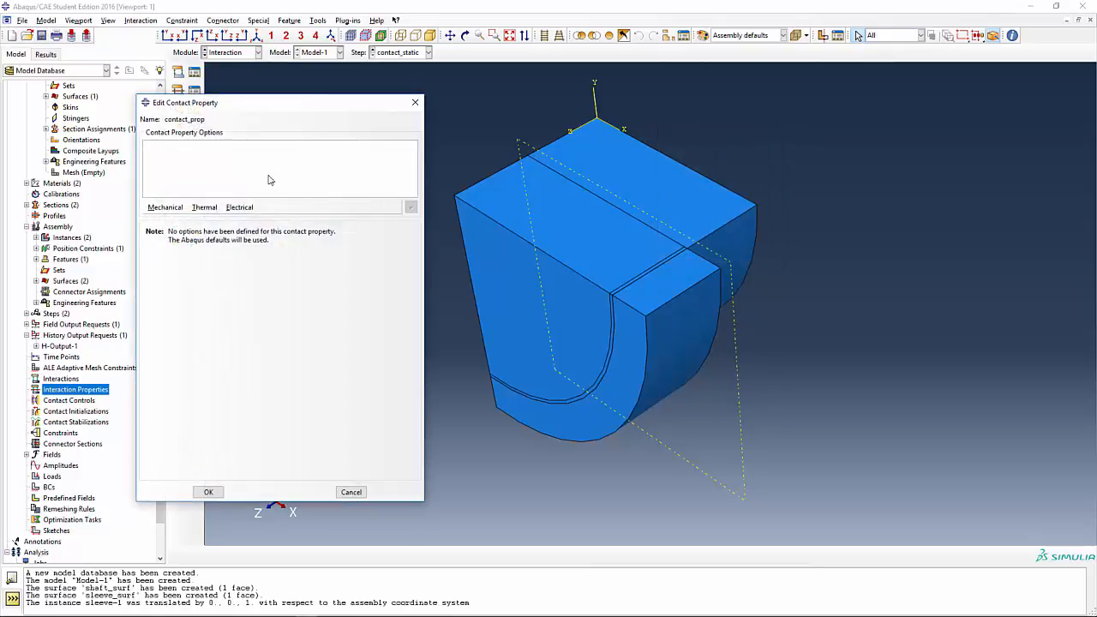
click(167, 209)
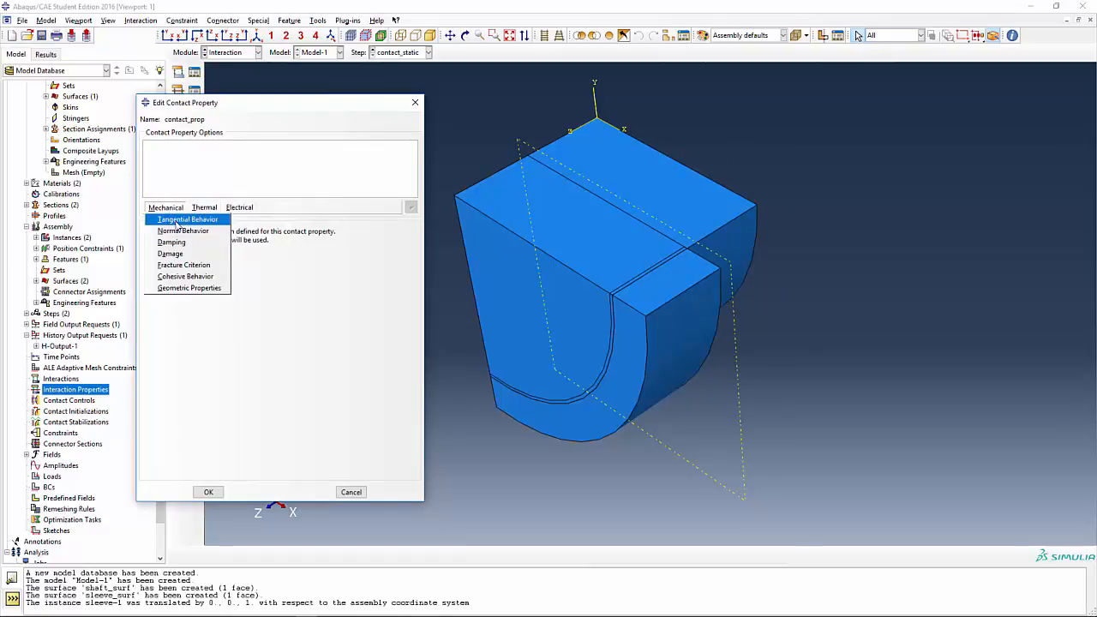
click(176, 221)
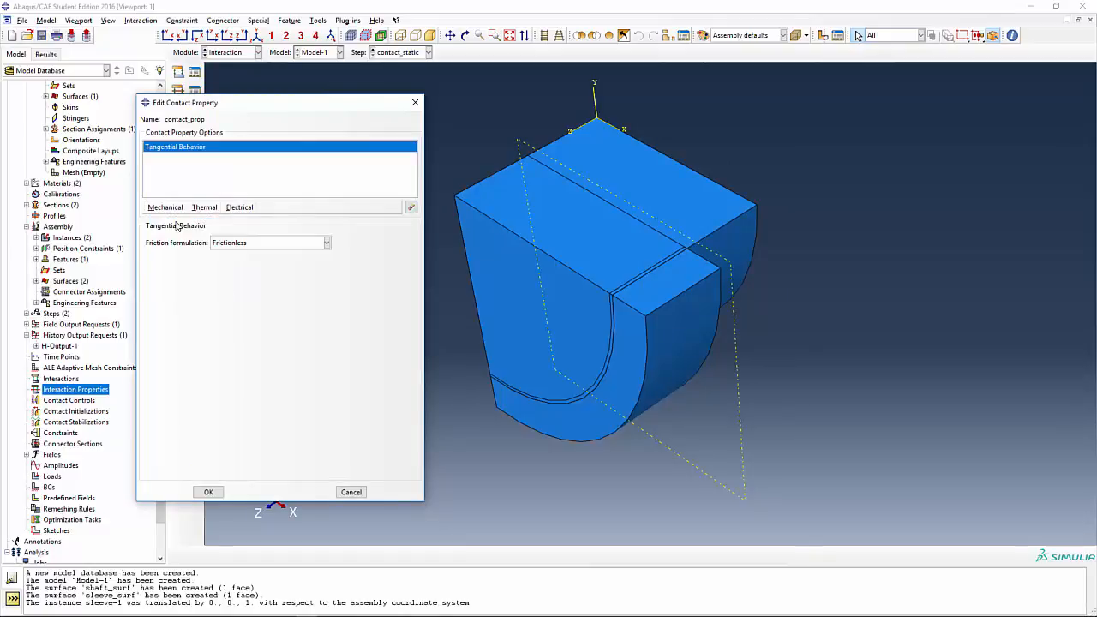
click(249, 244)
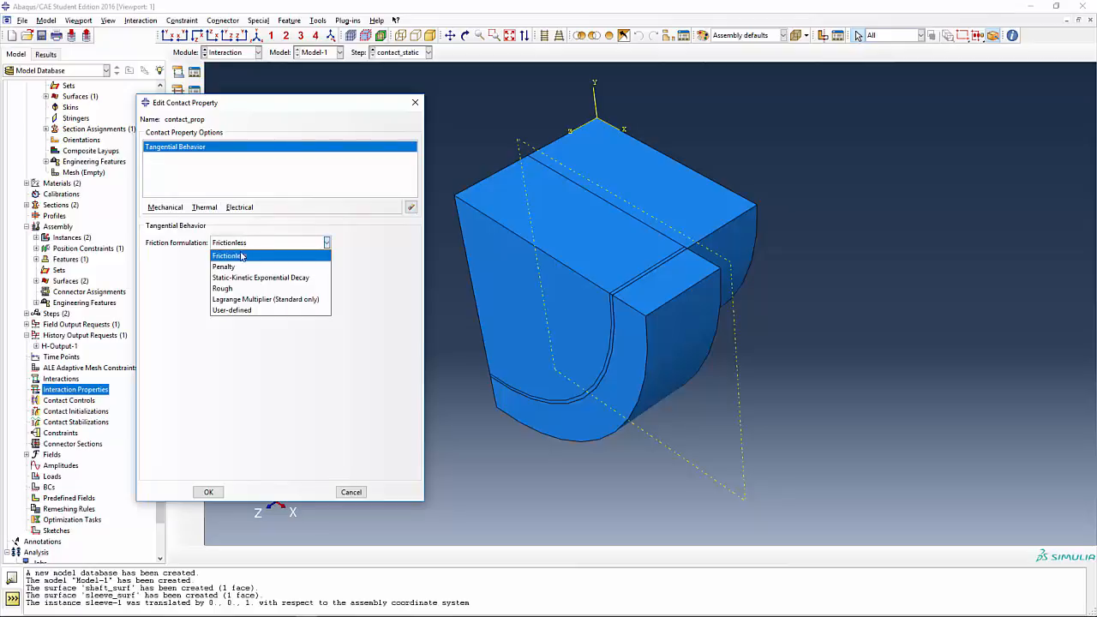
click(230, 268)
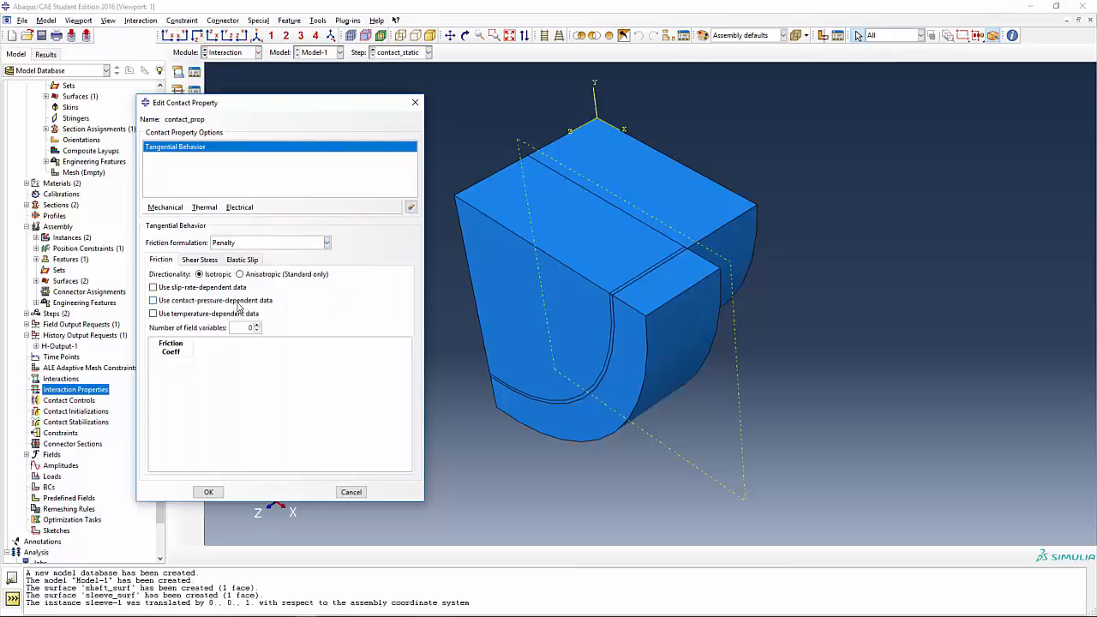
click(182, 365)
Step: Add "Hard" Contact normal behavior to contact_prop, allowing separation after contact, and save the property
click(165, 207)
click(182, 230)
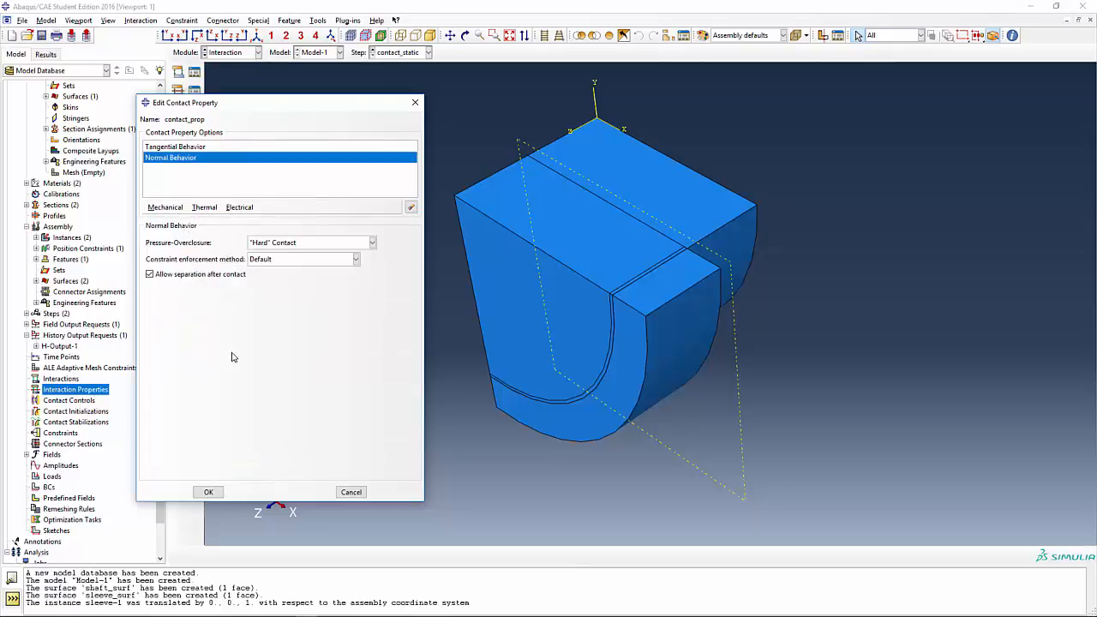
click(209, 490)
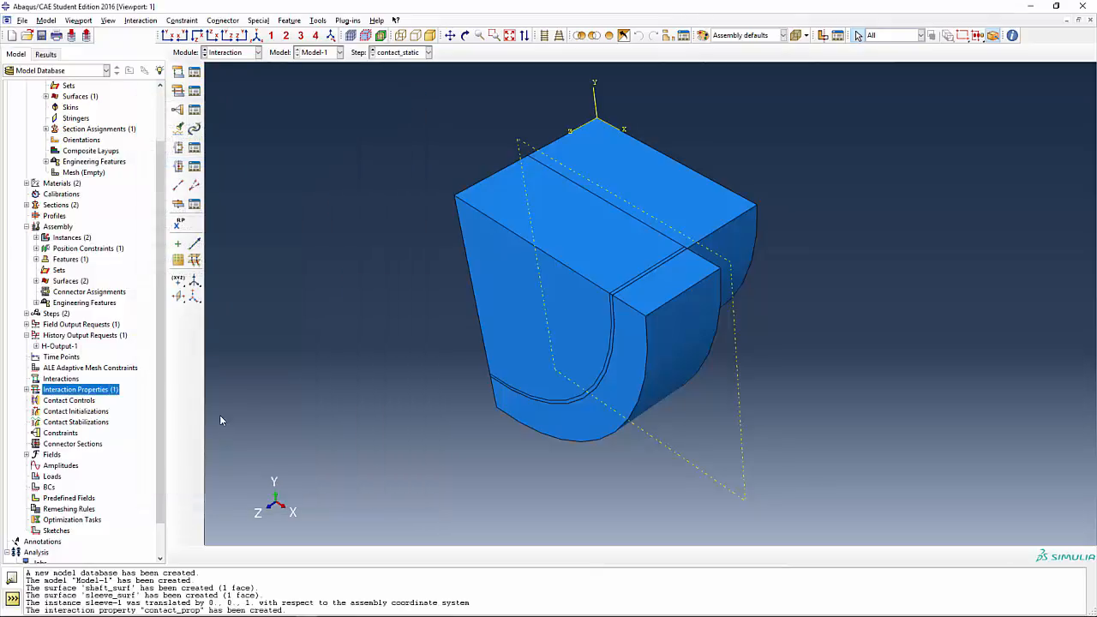
Step: Create a surface-to-surface contact interaction named contact_def in contact_static, with shaft-1.shaft_surf as master surface and sleeve-1.sleeve_surf as slave surface
double_click(72, 380)
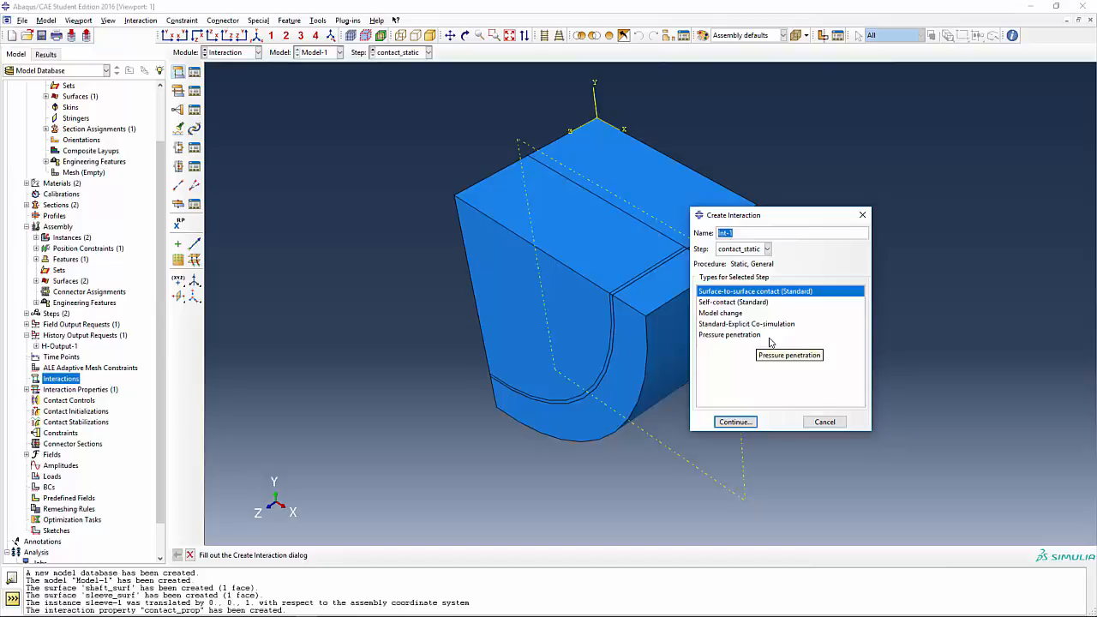
text(contact_def)
click(735, 421)
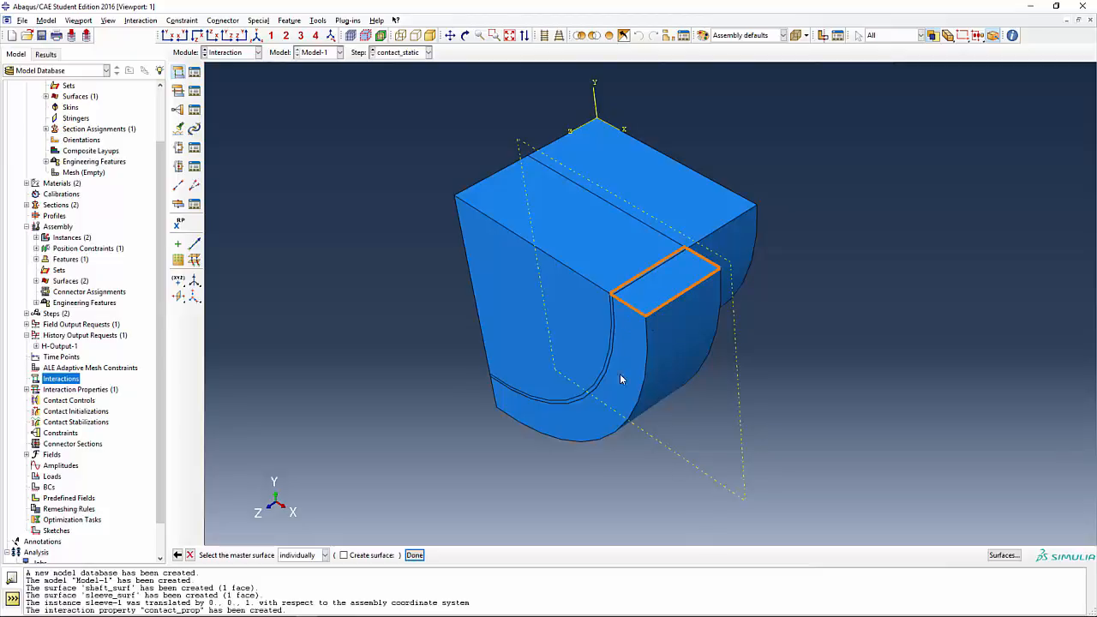
click(1003, 556)
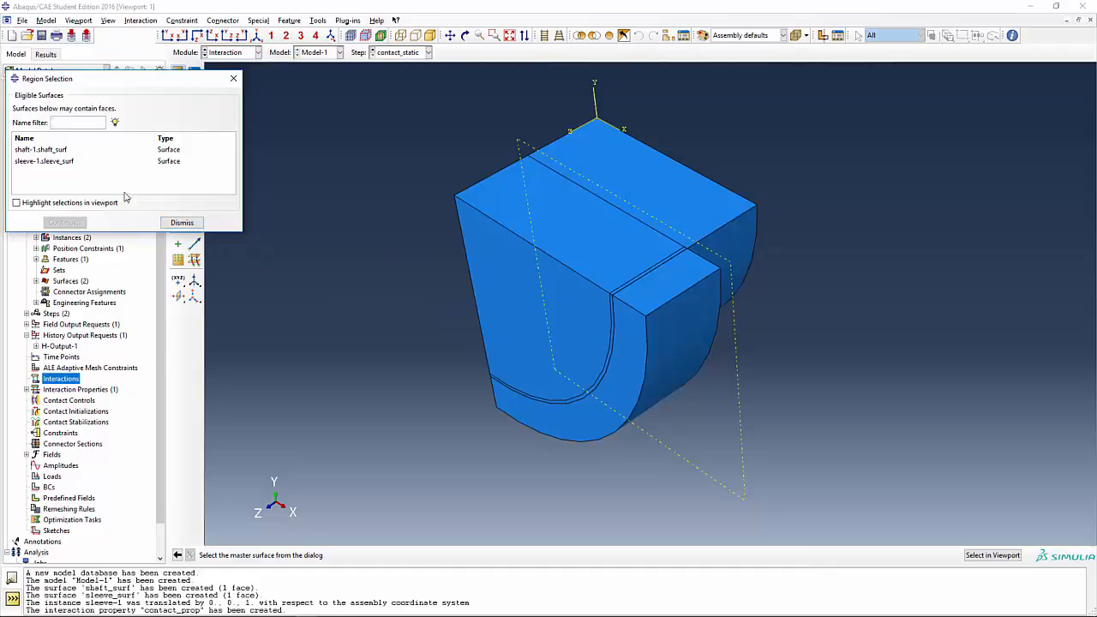
click(51, 150)
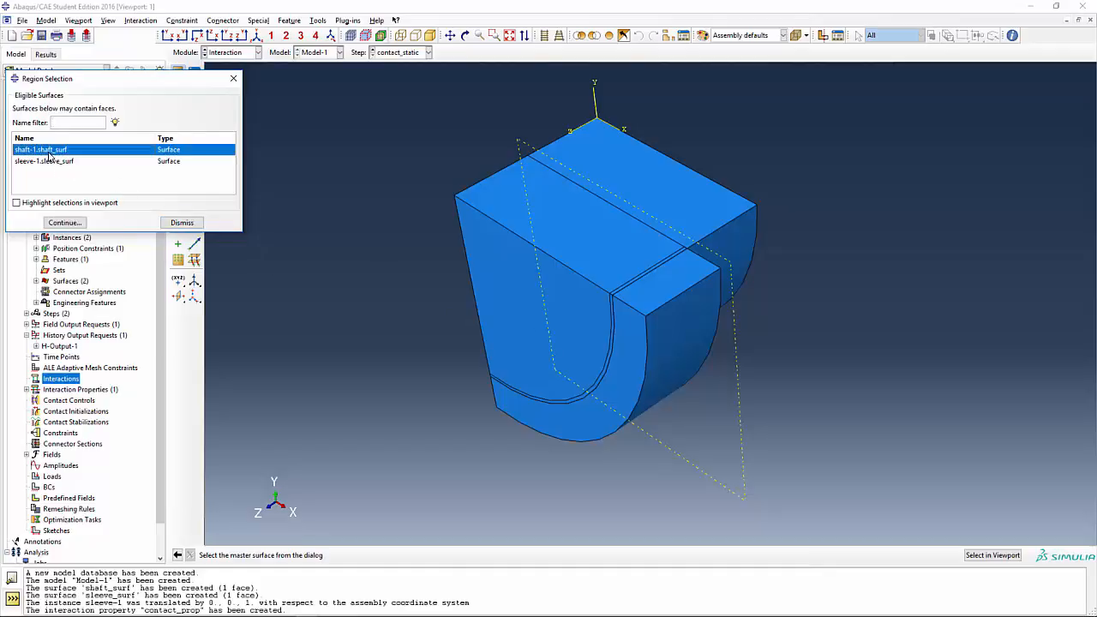
click(16, 203)
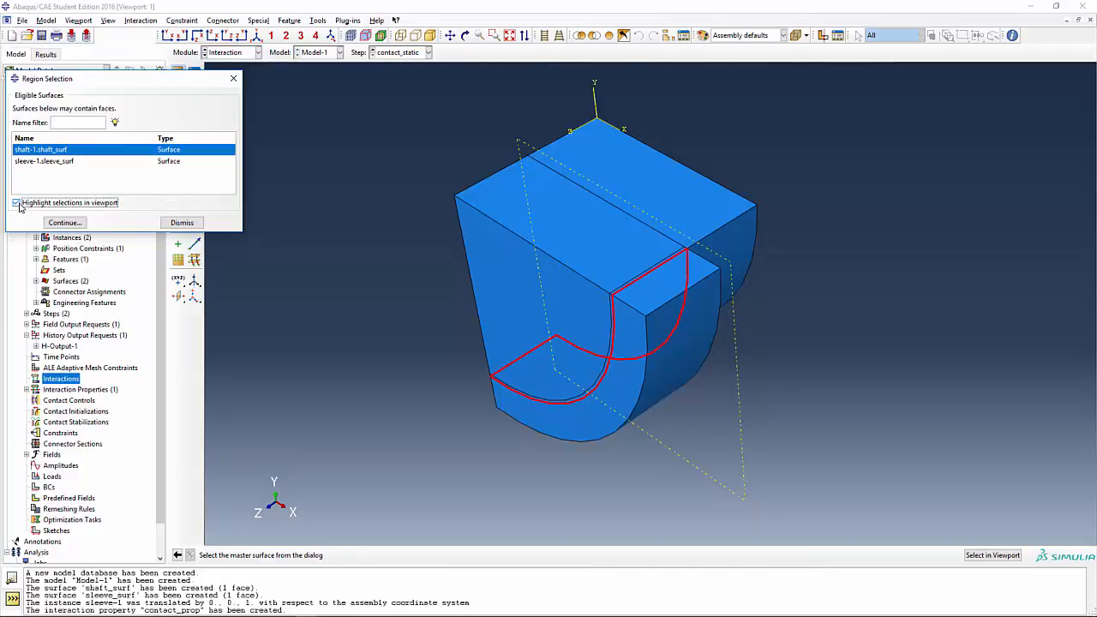
click(65, 222)
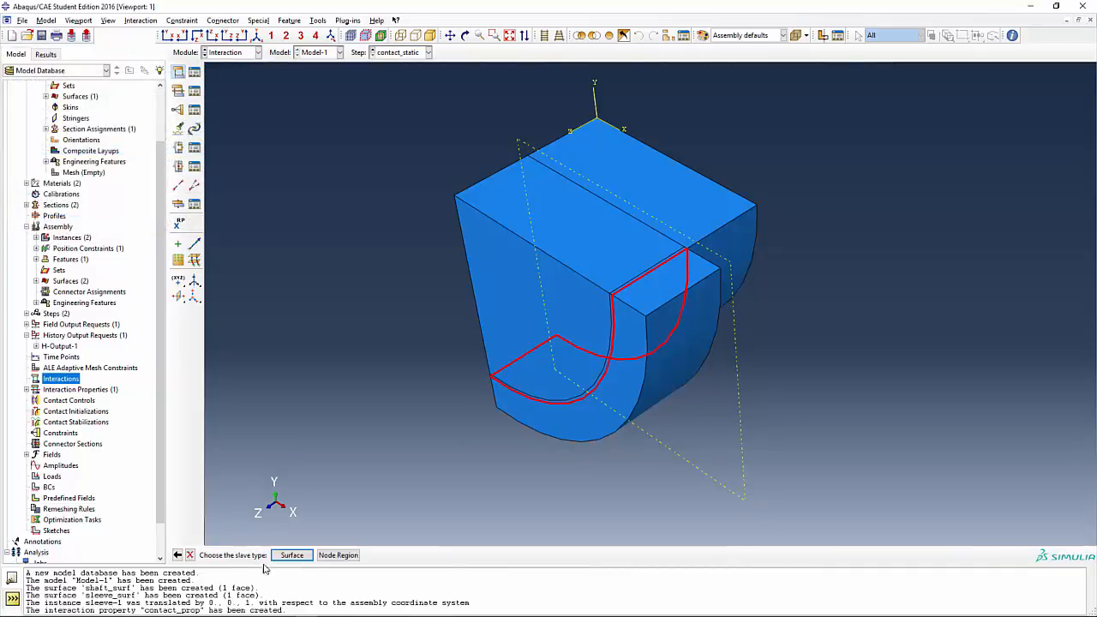
click(292, 556)
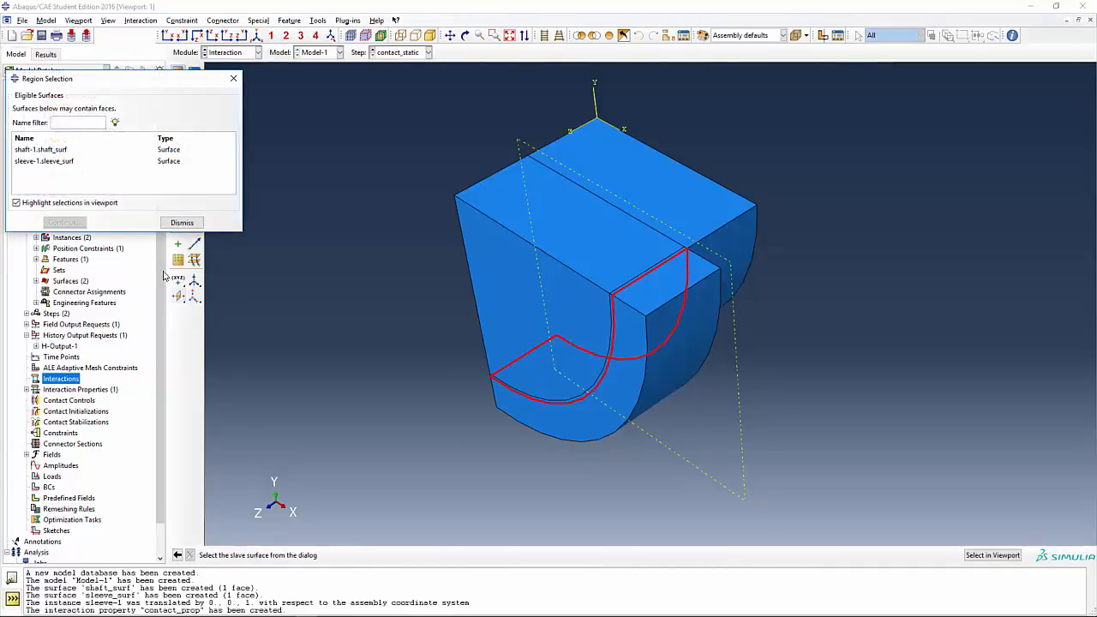
click(54, 164)
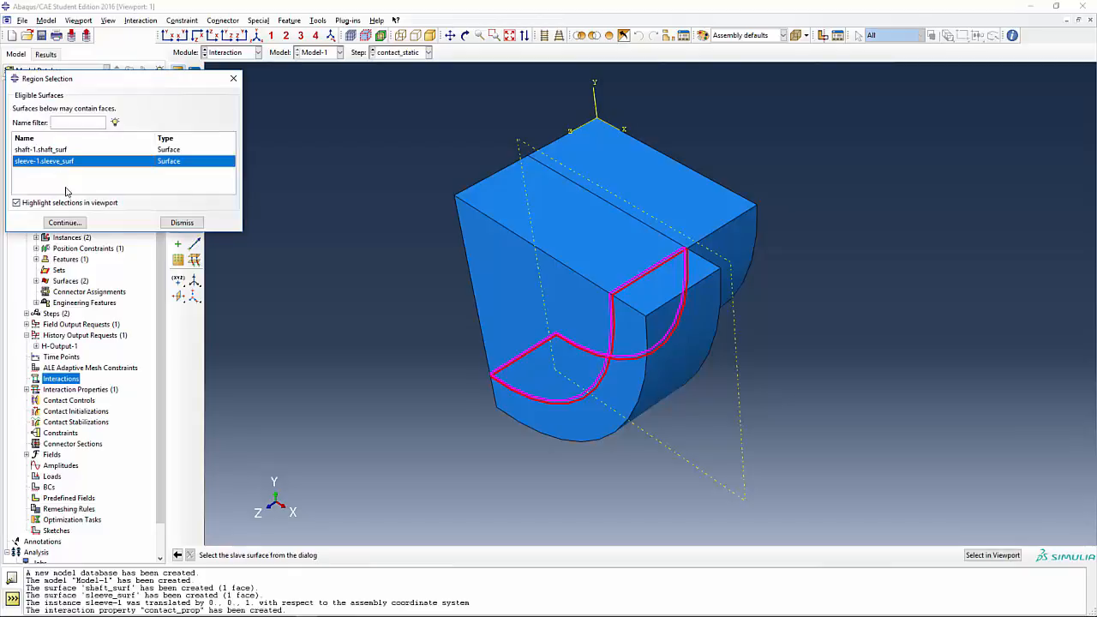
click(65, 223)
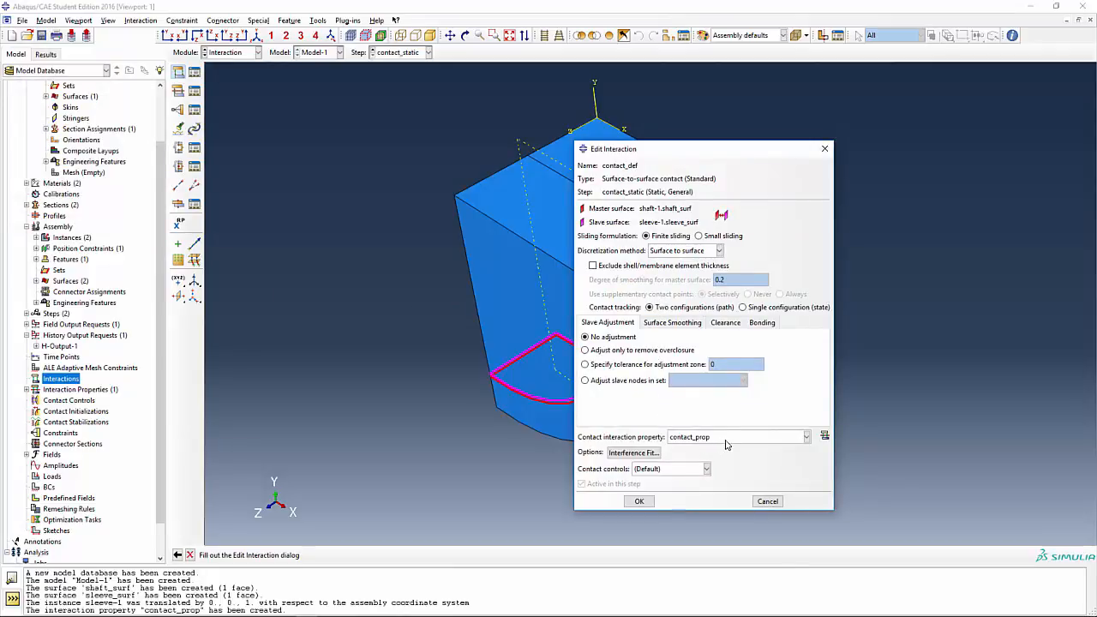
Step: Set contact_def's interference fit to gradually remove slave node overclosure with automatic shrink fit, and check the contact in wireframe before restoring shaded display
click(646, 457)
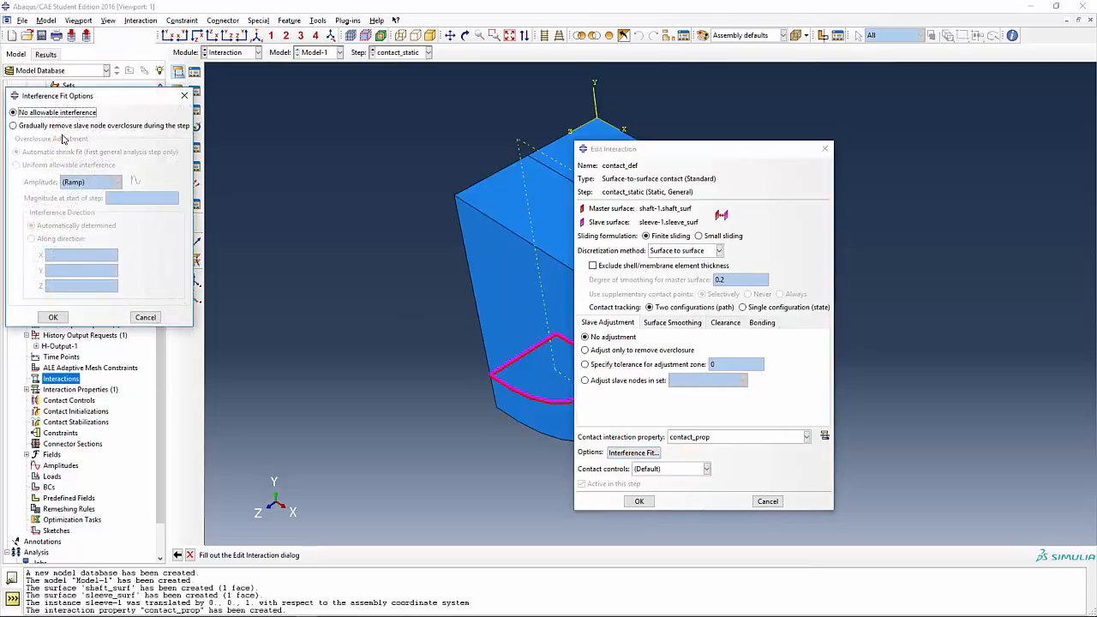
click(14, 126)
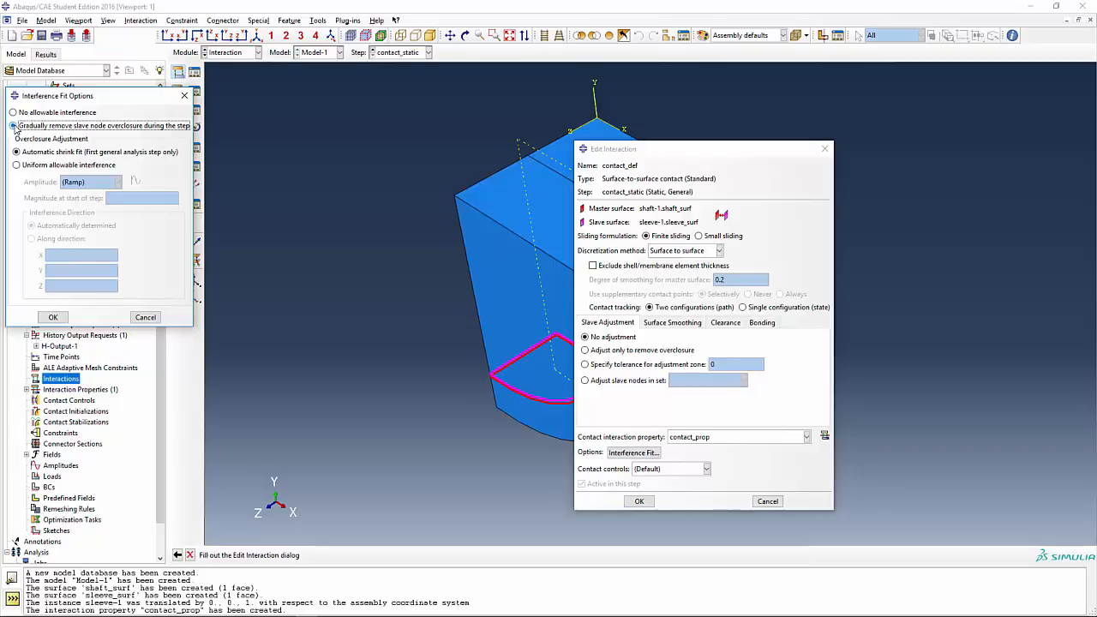
click(56, 318)
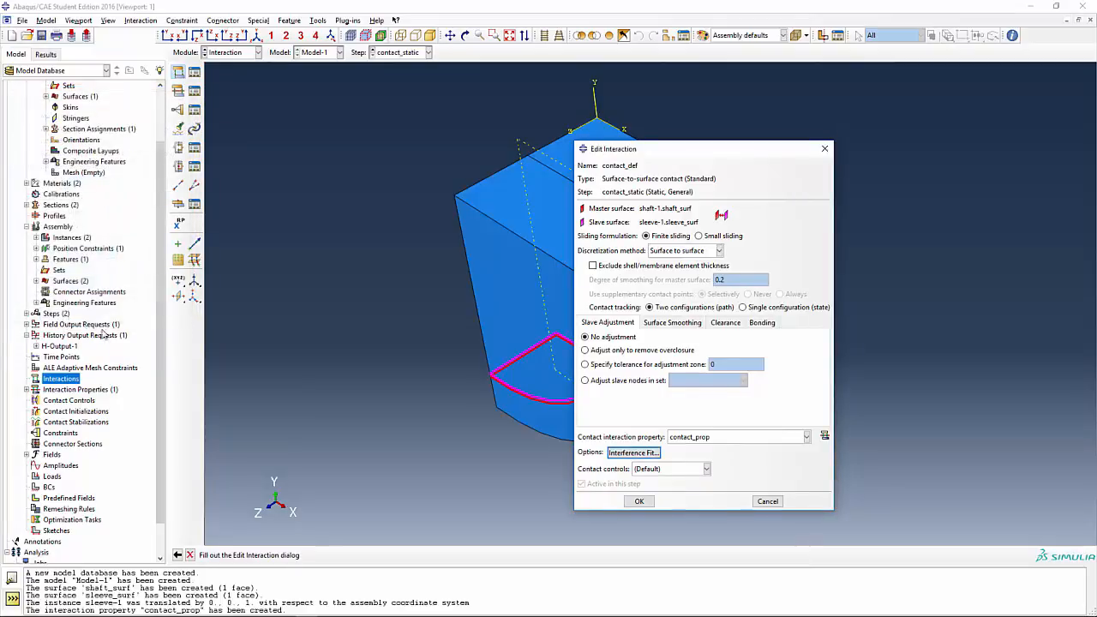
click(639, 501)
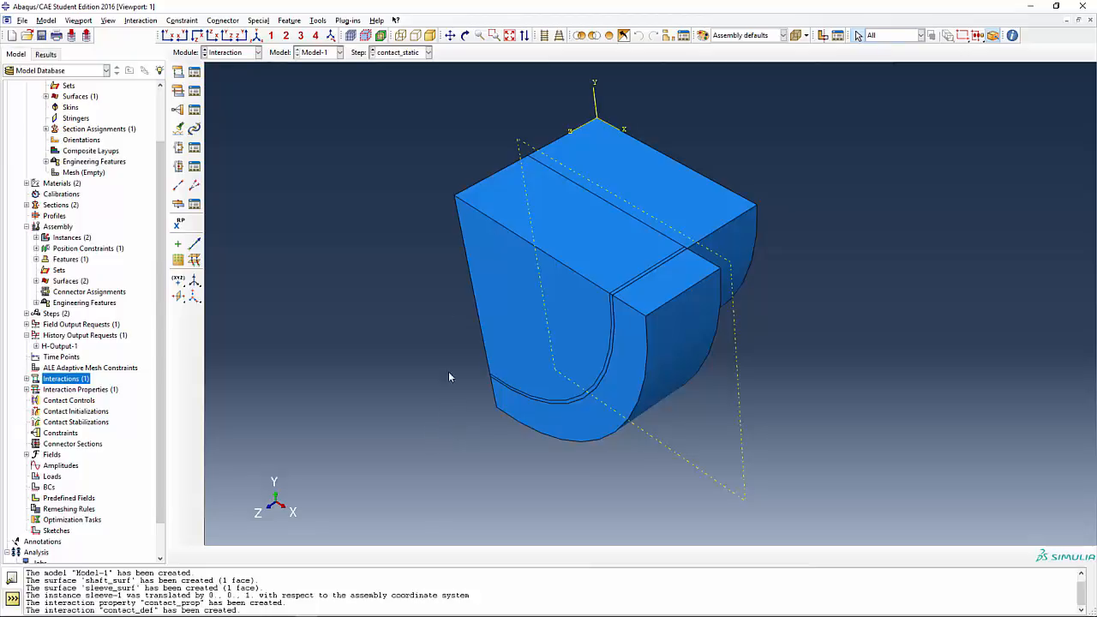
click(400, 36)
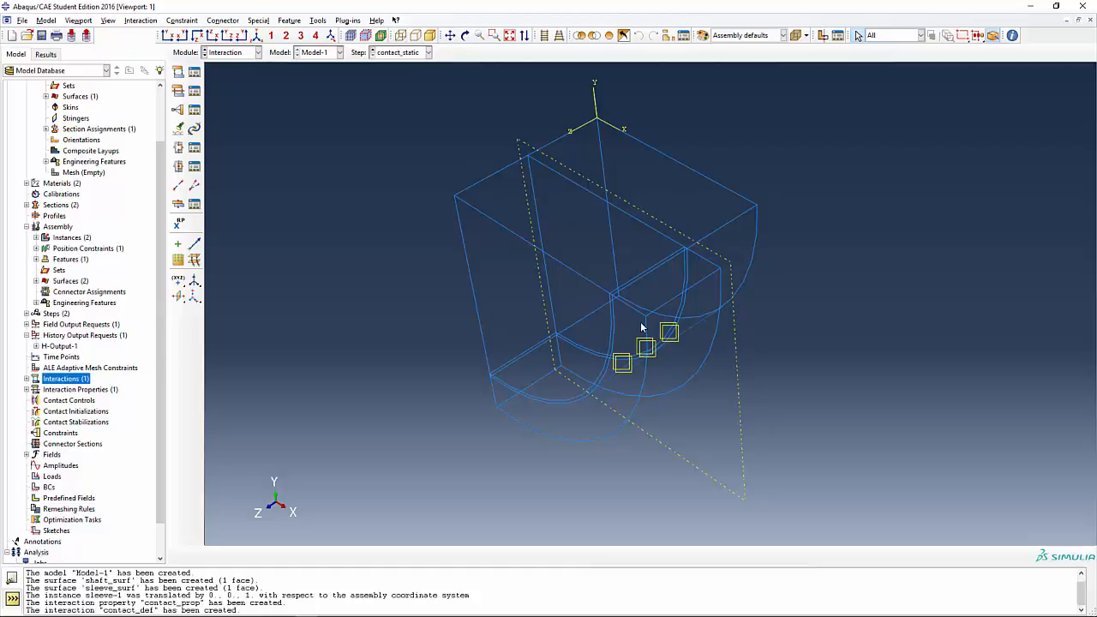
click(430, 36)
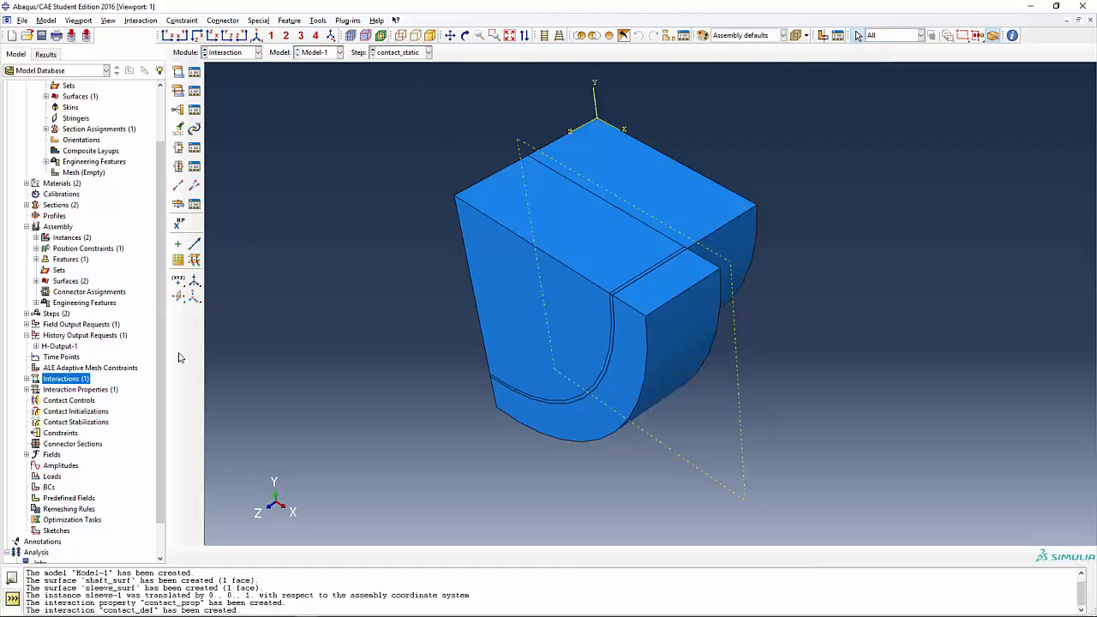
double_click(47, 488)
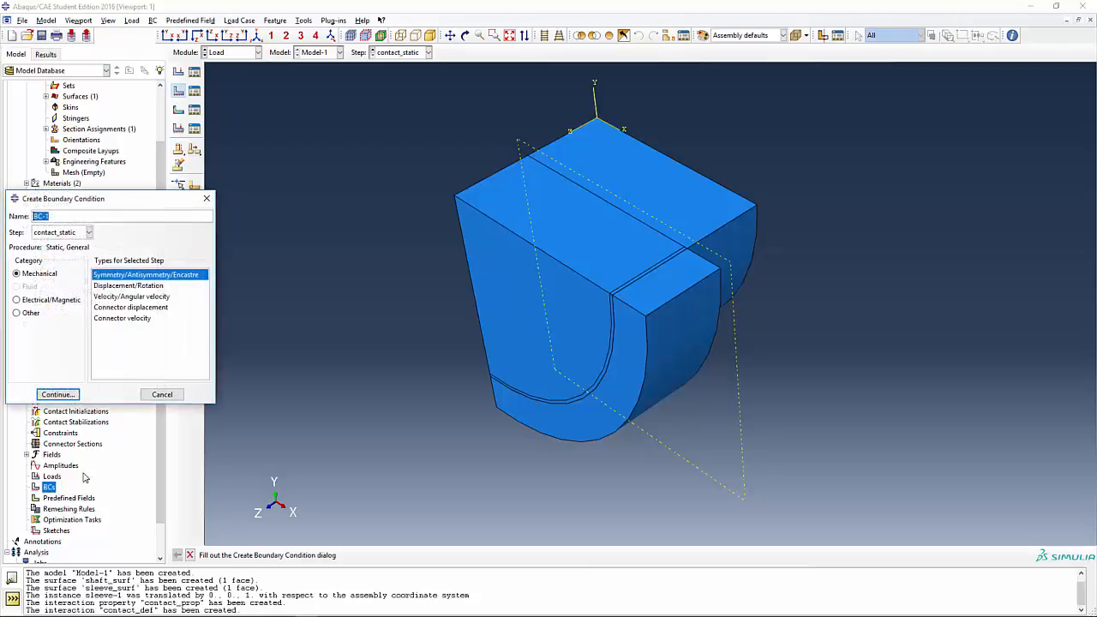
click(135, 286)
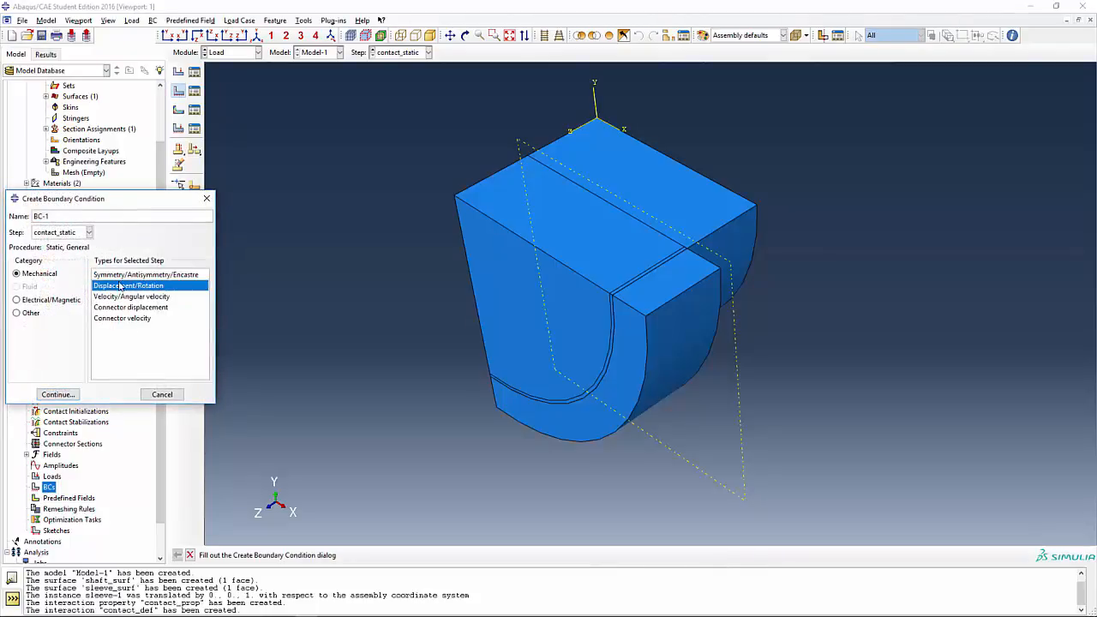
drag(74, 216, 34, 215)
text(z_symm)
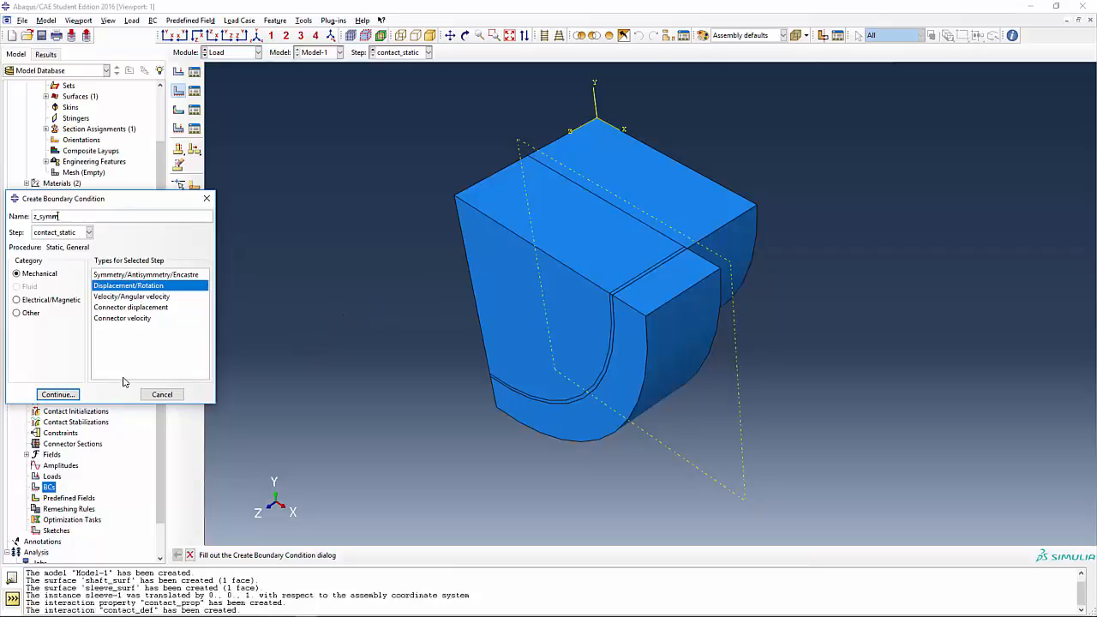
click(74, 395)
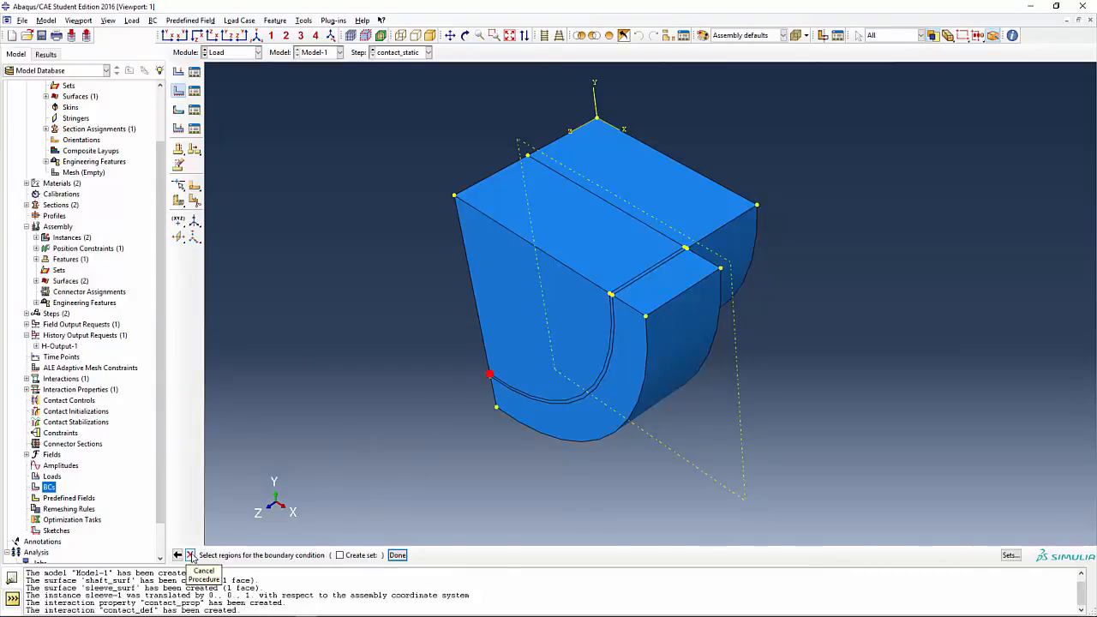
click(192, 556)
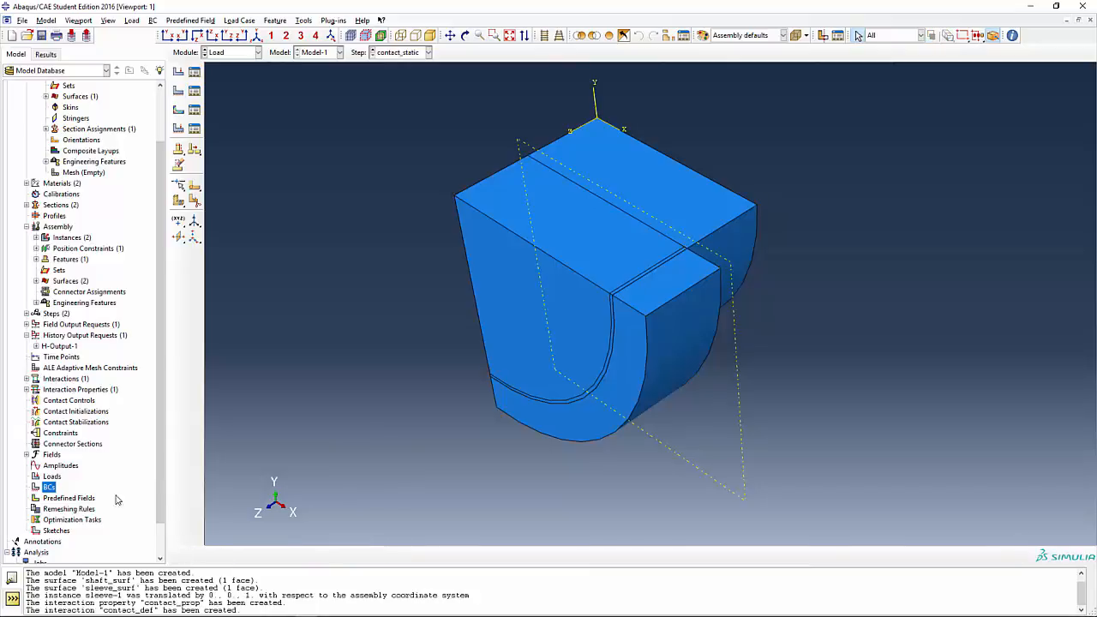
Step: Create a Displacement/Rotation boundary condition named z_symm in contact_static, fixing U3 at 0 on the flush Z-end faces of shaft and sleeve
double_click(49, 486)
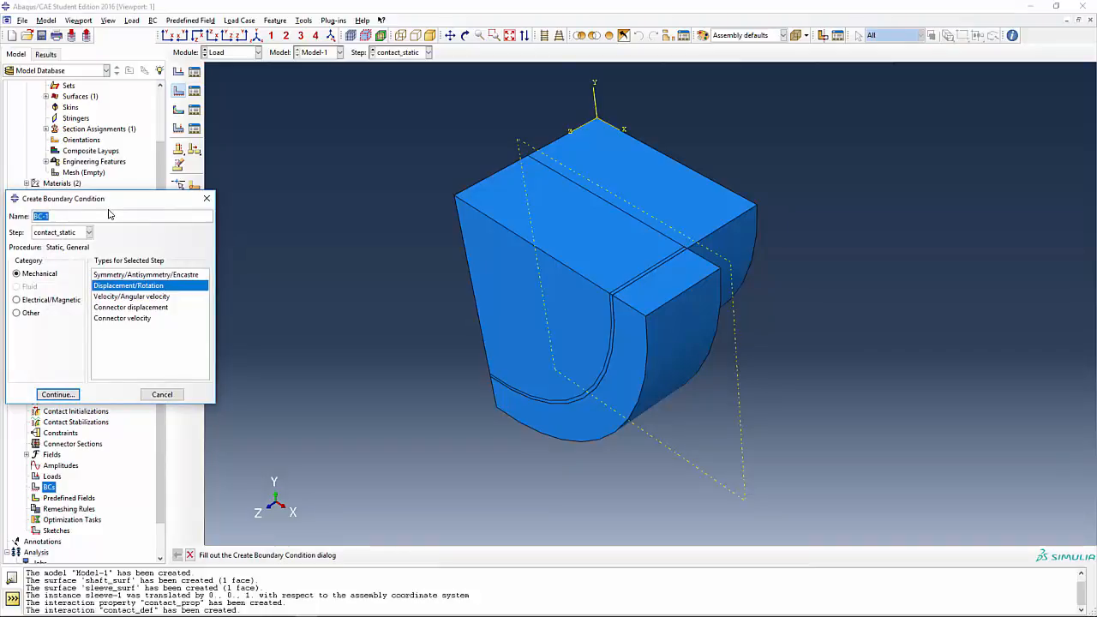
text(z_symm)
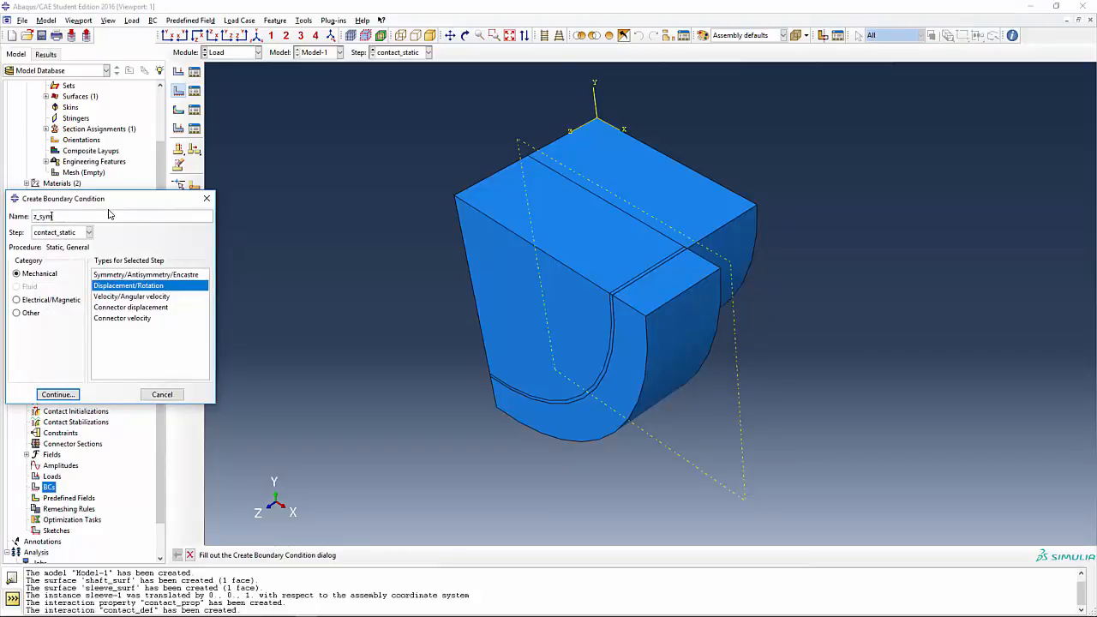
click(57, 394)
click(527, 327)
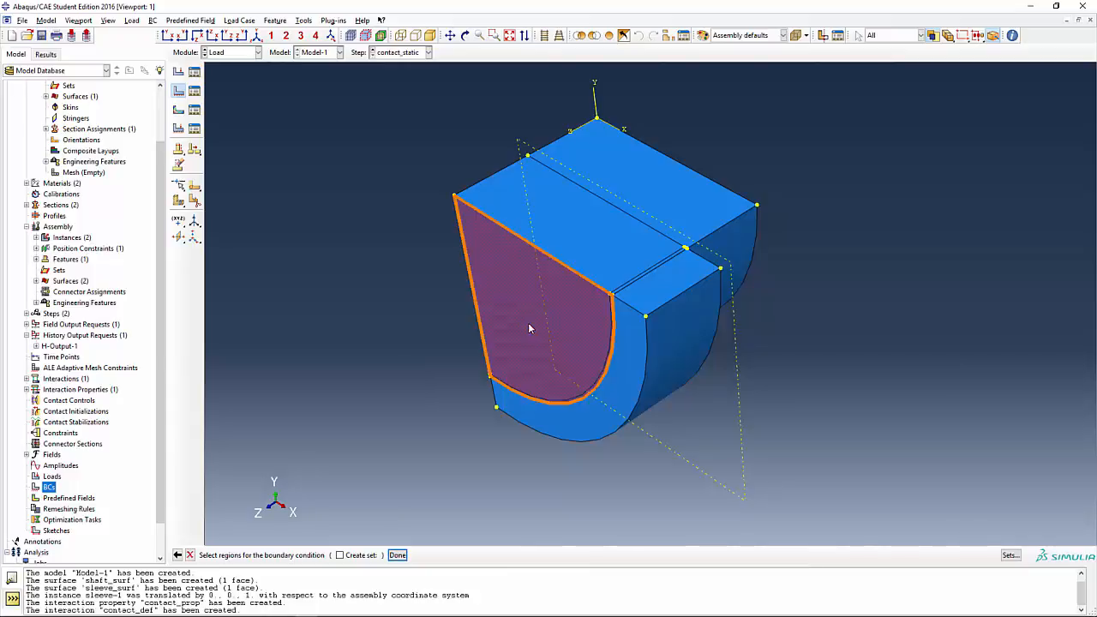
shift+click(612, 420)
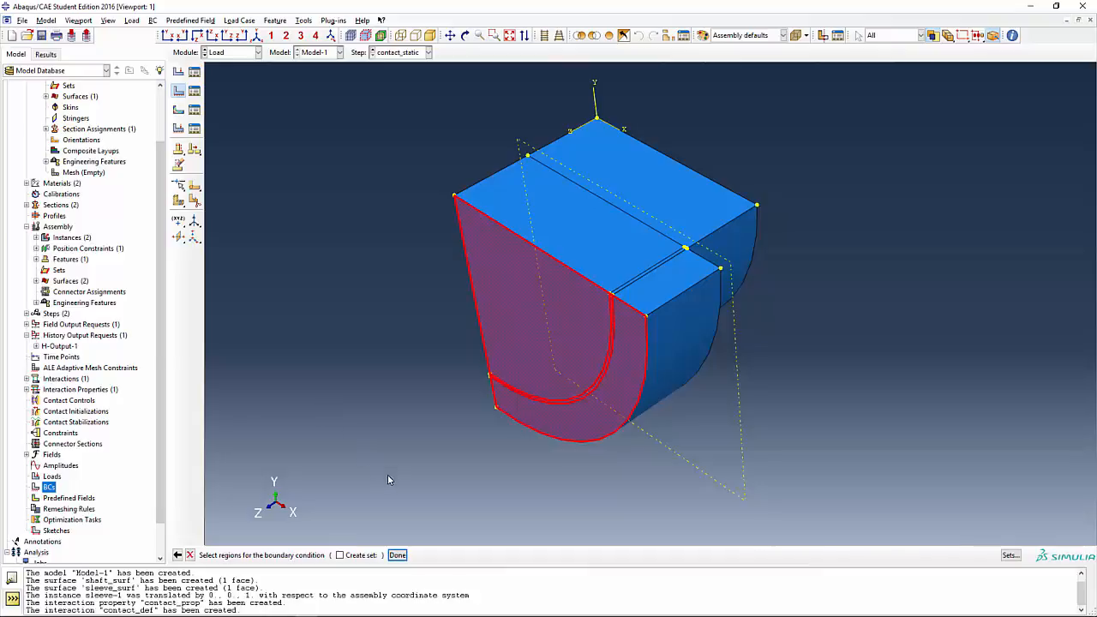
click(396, 554)
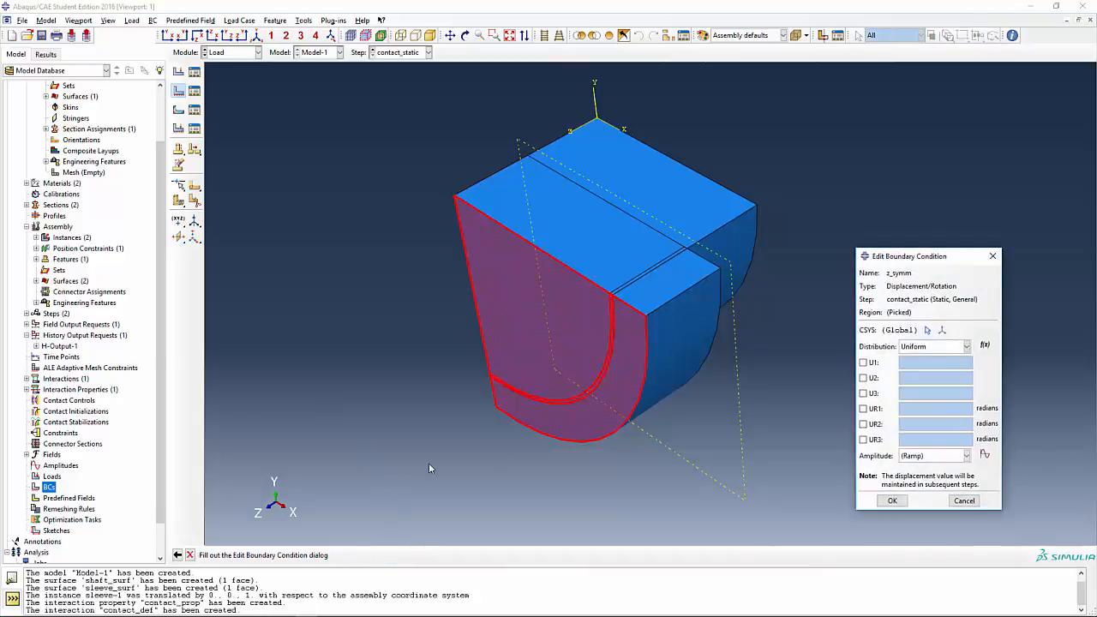
click(862, 393)
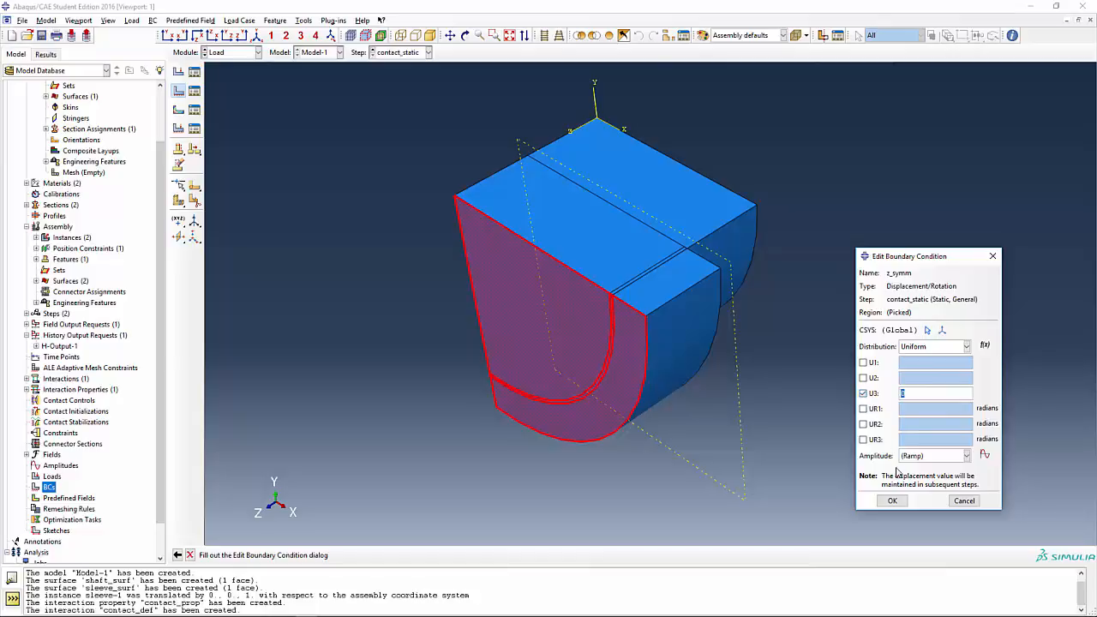
click(891, 501)
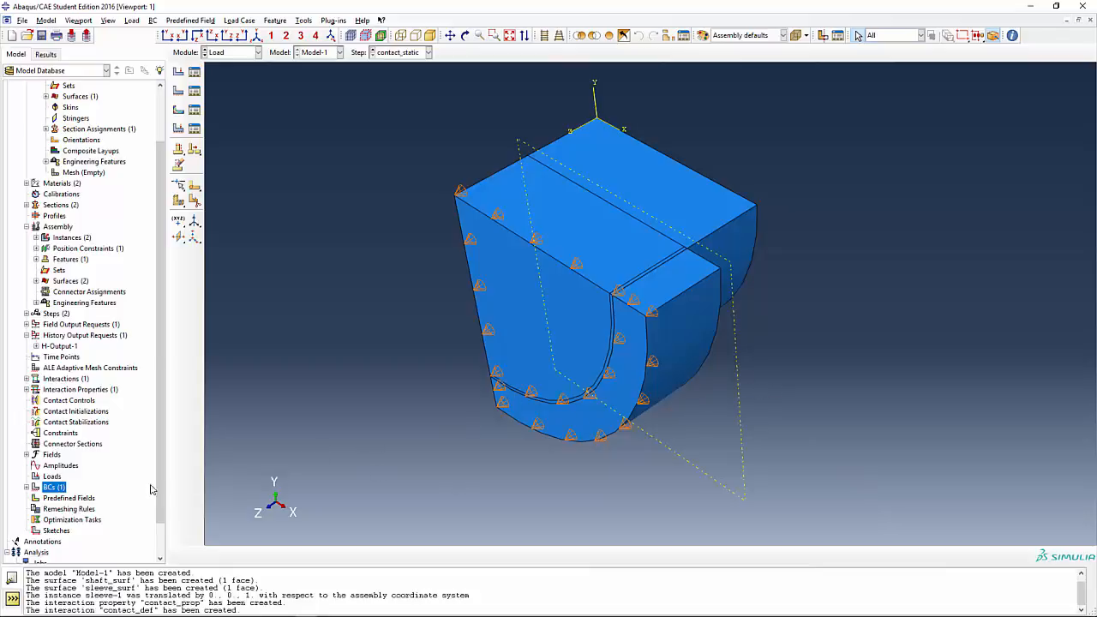
Step: Create a Displacement/Rotation boundary condition named y_symm in contact_static, fixing U2 at 0 on the three flat upper faces of shaft and sleeve
double_click(62, 488)
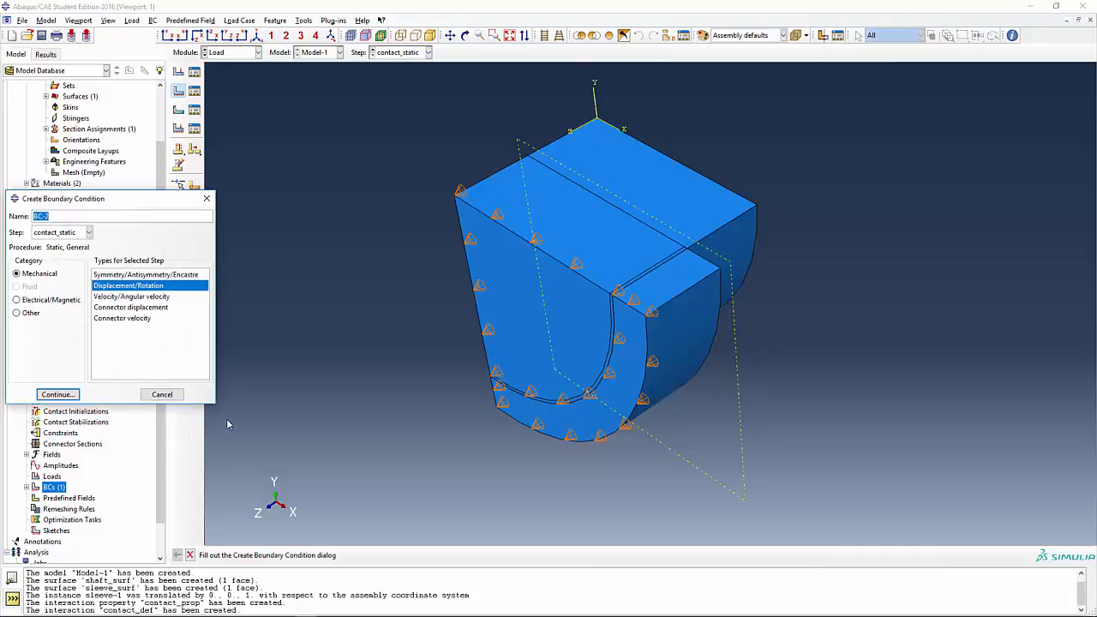
text(y_symm)
click(57, 395)
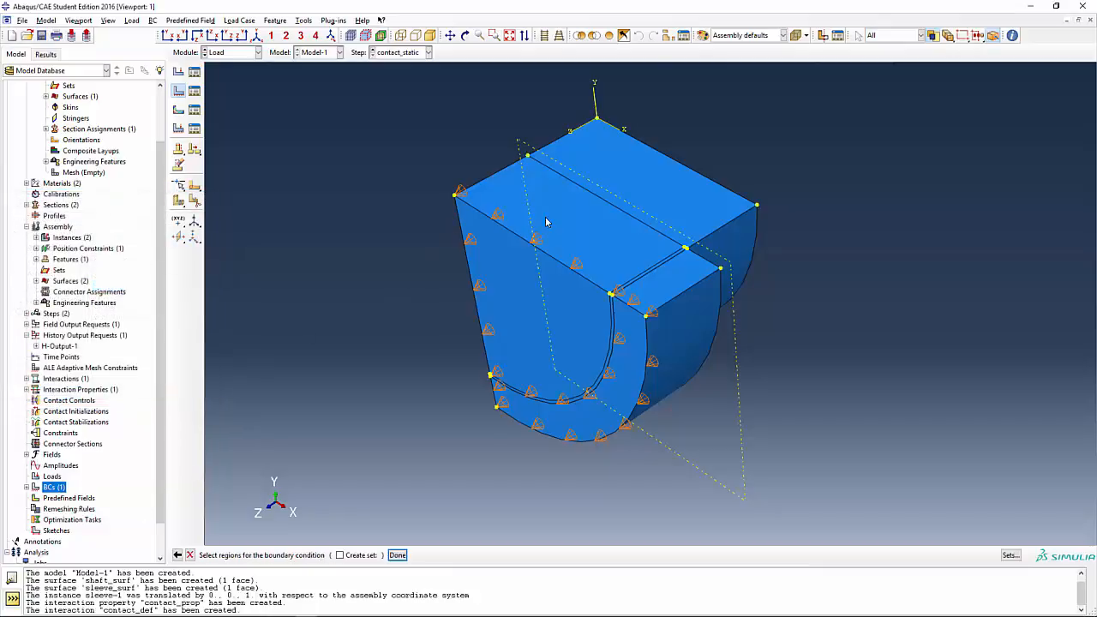
click(551, 221)
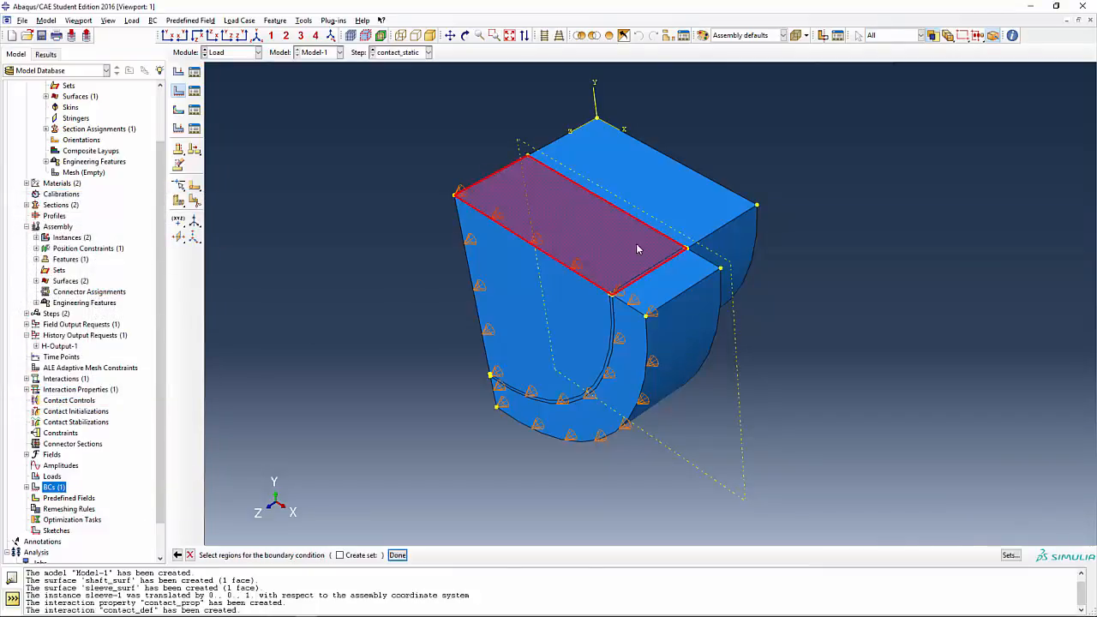
shift+click(683, 268)
shift+click(704, 218)
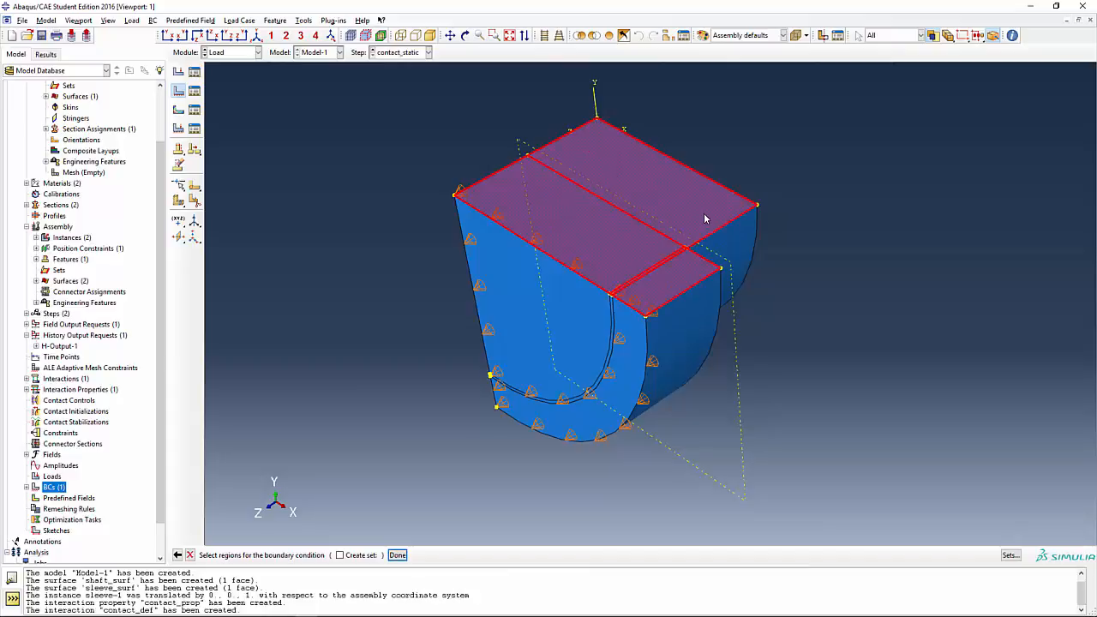
middle_click(814, 272)
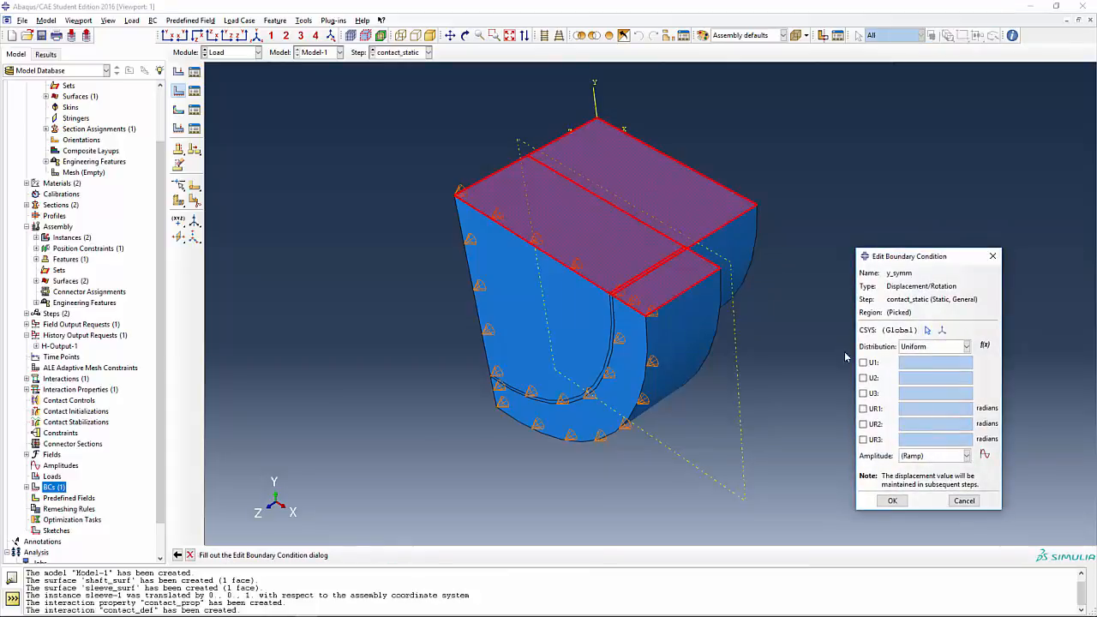
click(863, 378)
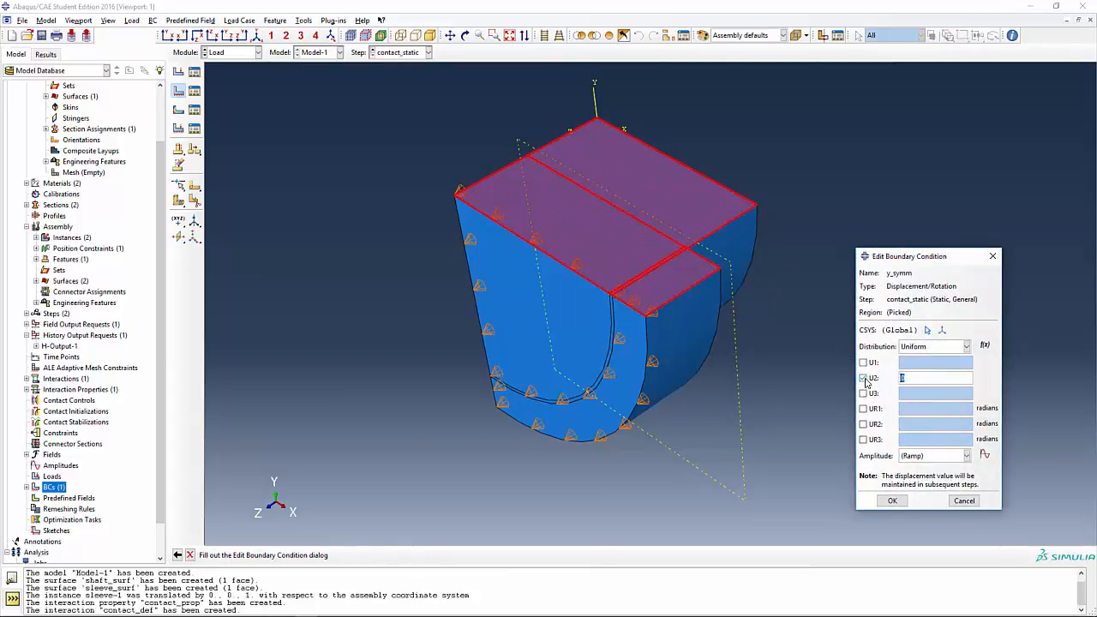
click(891, 501)
Step: Create a Displacement/Rotation boundary condition named x_symm in contact_static, fixing U1 at 0 on the three flat X-normal cut faces of shaft and sleeve
ctrl+alt+drag(479, 415, 610, 286)
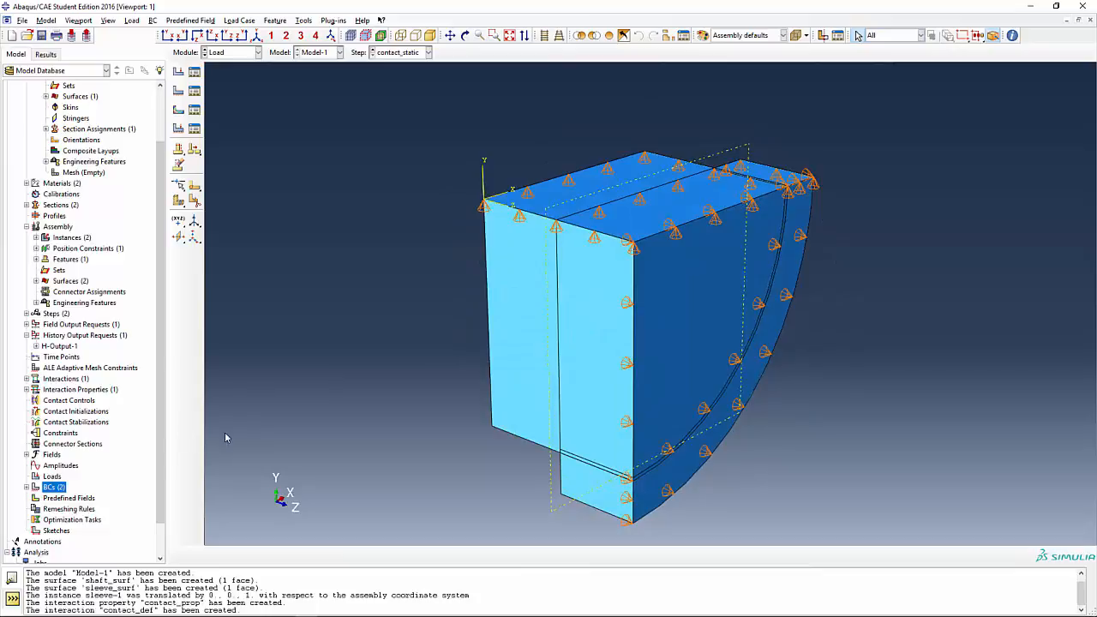
double_click(58, 488)
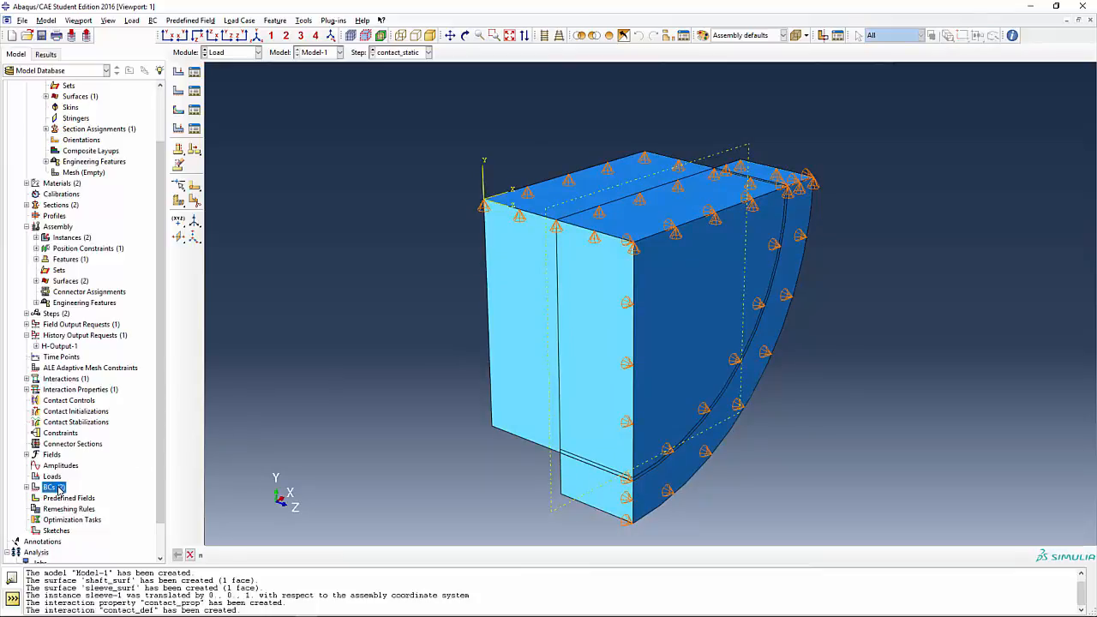
text(x)
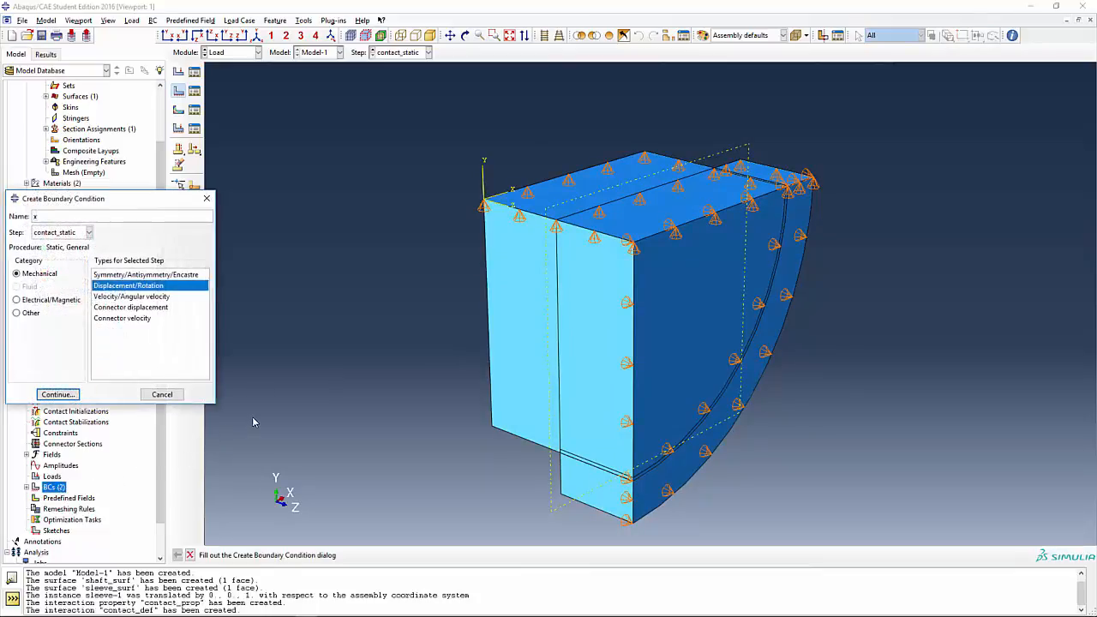
text(_symm)
click(58, 394)
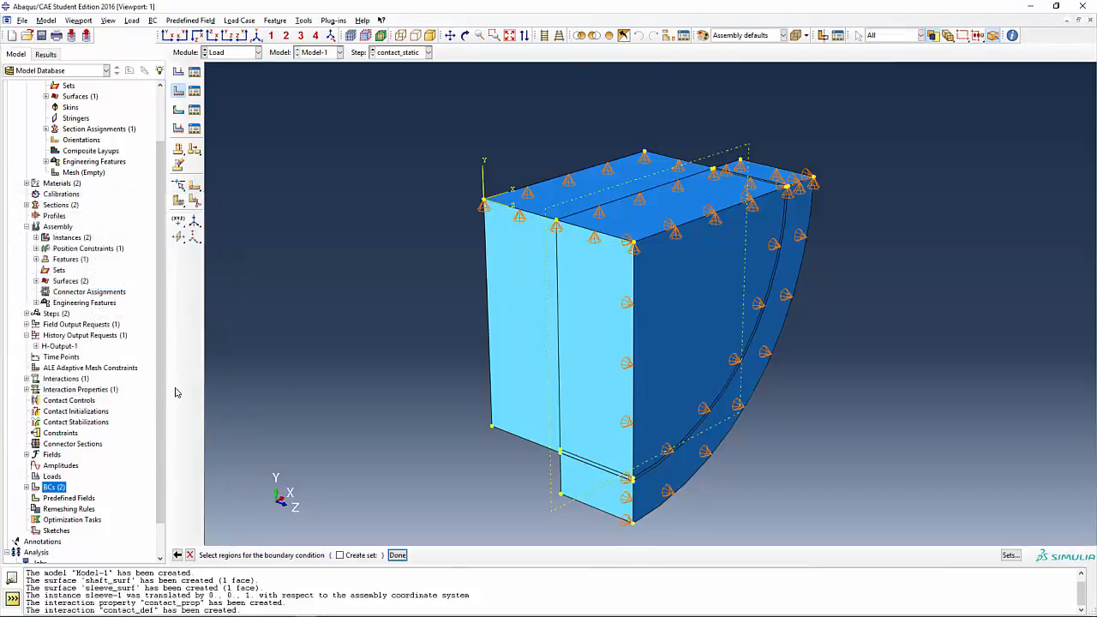
click(518, 326)
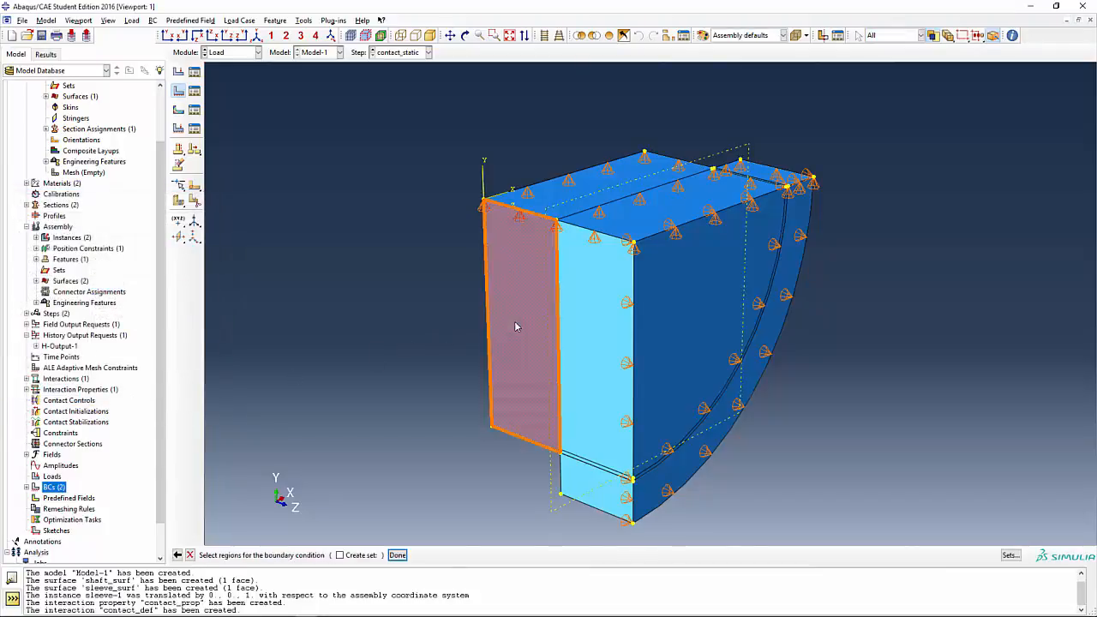
shift+click(588, 326)
shift+click(593, 484)
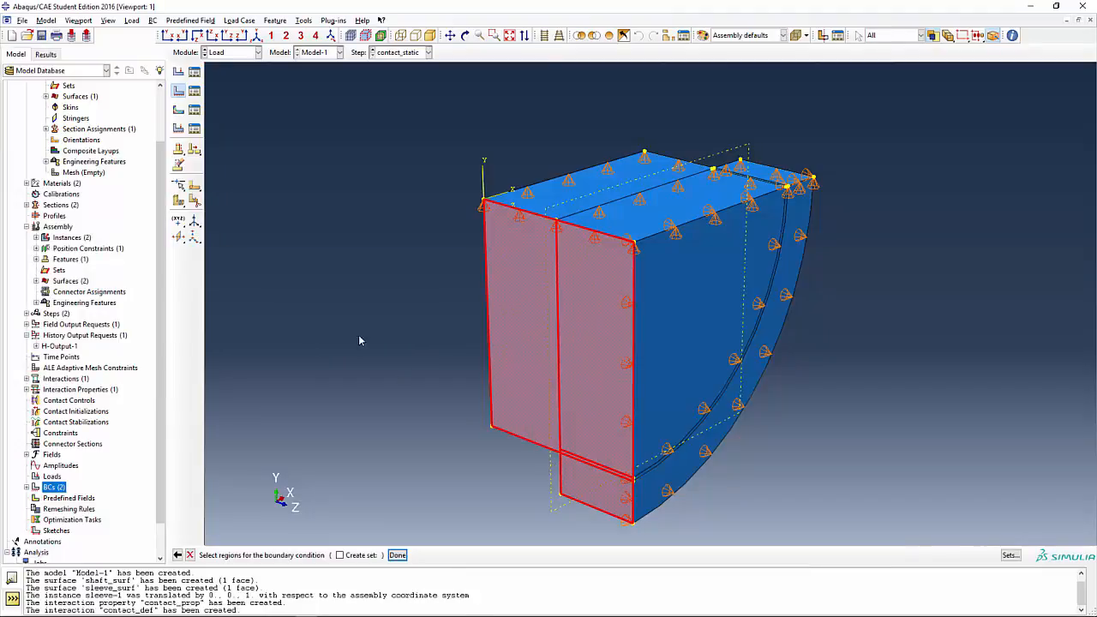
middle_click(360, 340)
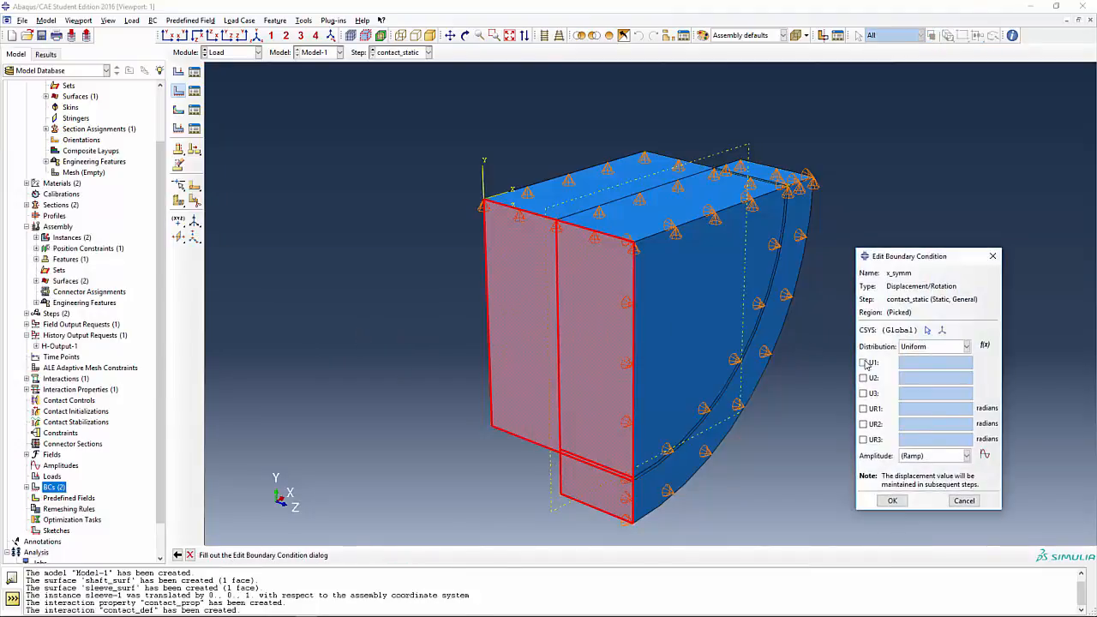
click(864, 362)
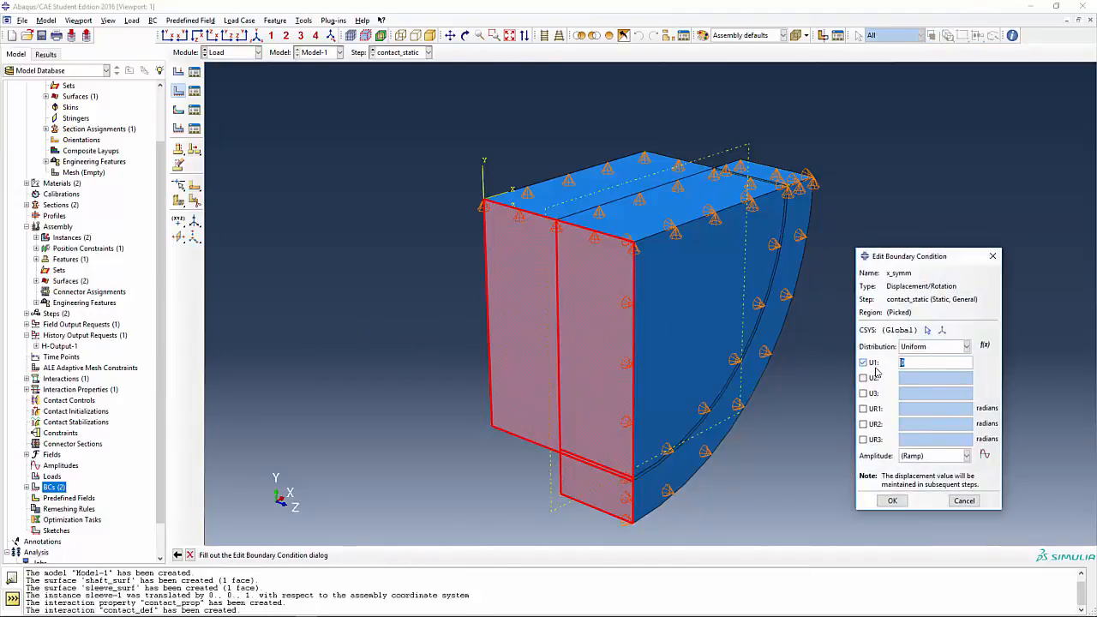
click(892, 501)
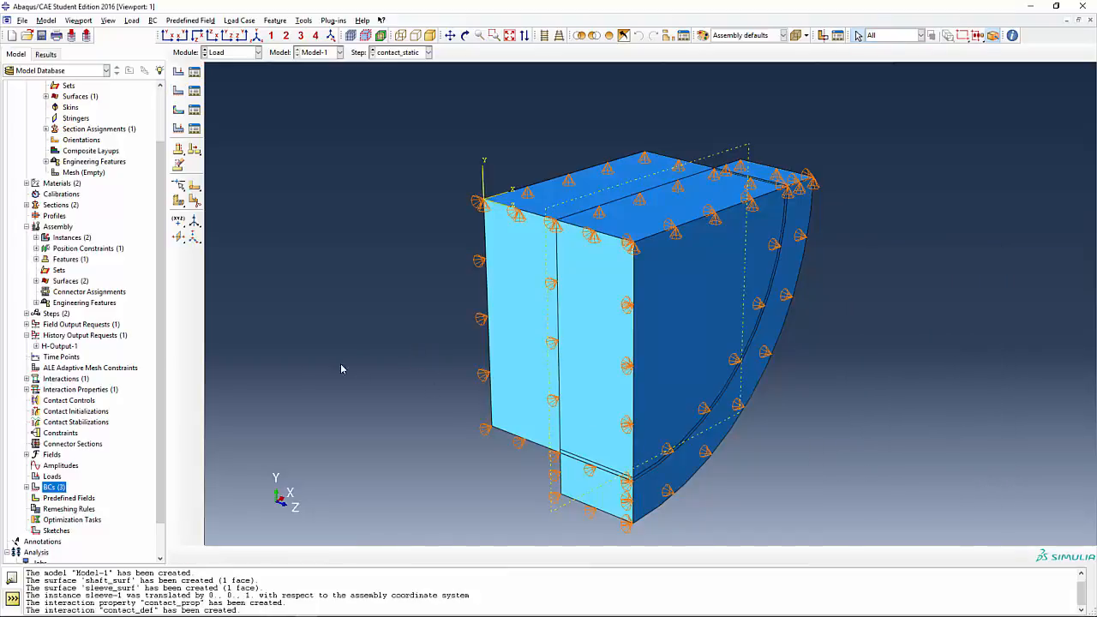
Step: Switch to the Mesh module and show the shaft part instead of the assembly as the object to mesh
ctrl+alt+drag(520, 366, 394, 342)
ctrl+alt+drag(459, 318, 462, 289)
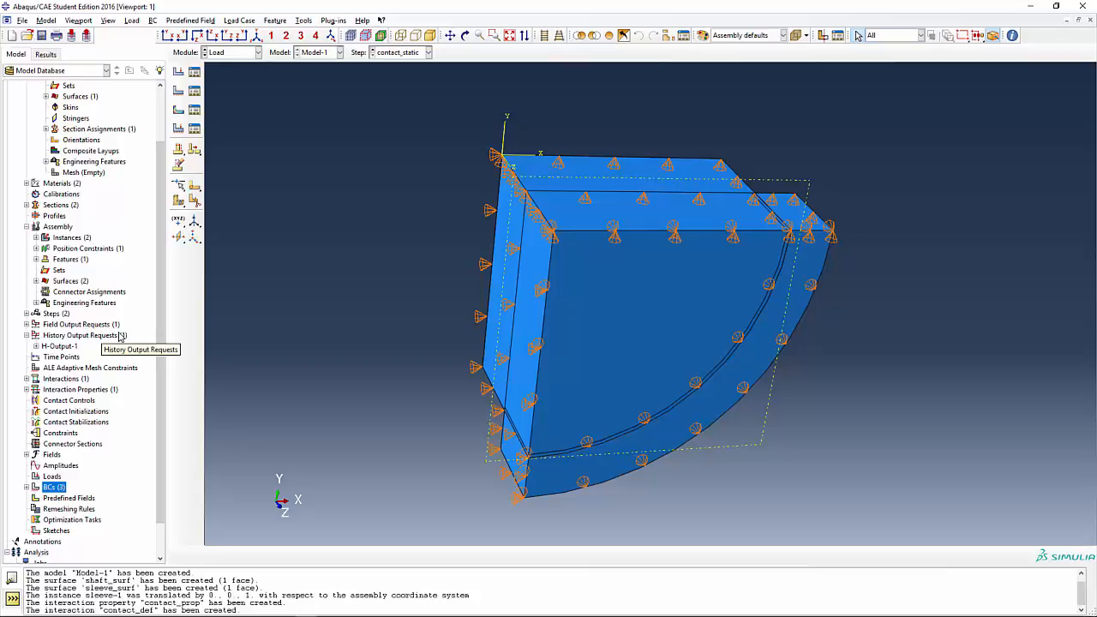
click(259, 54)
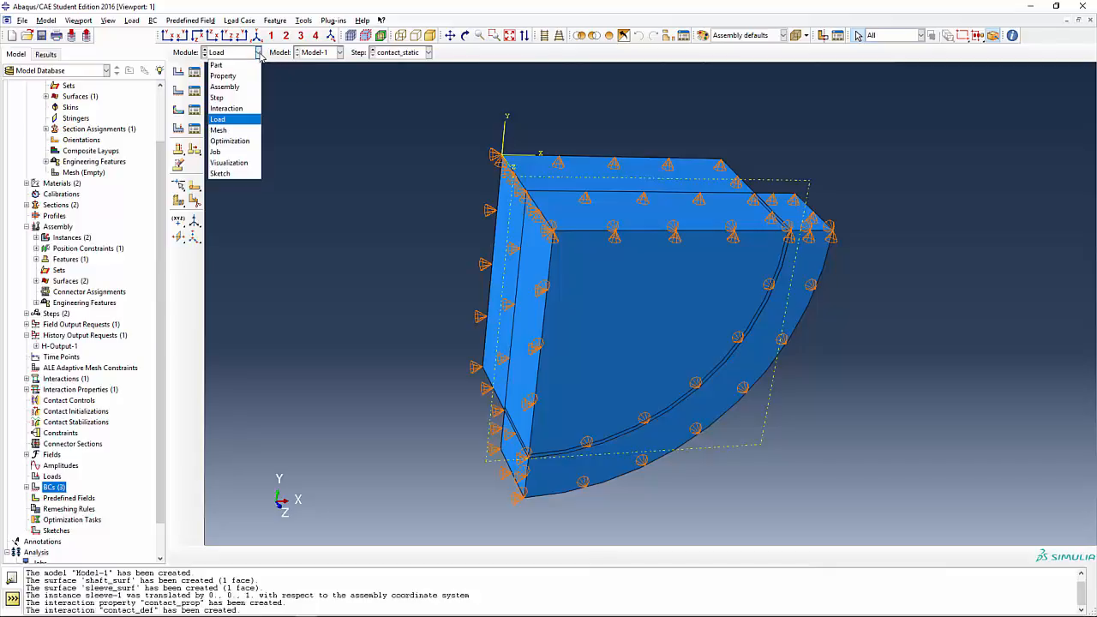
click(221, 129)
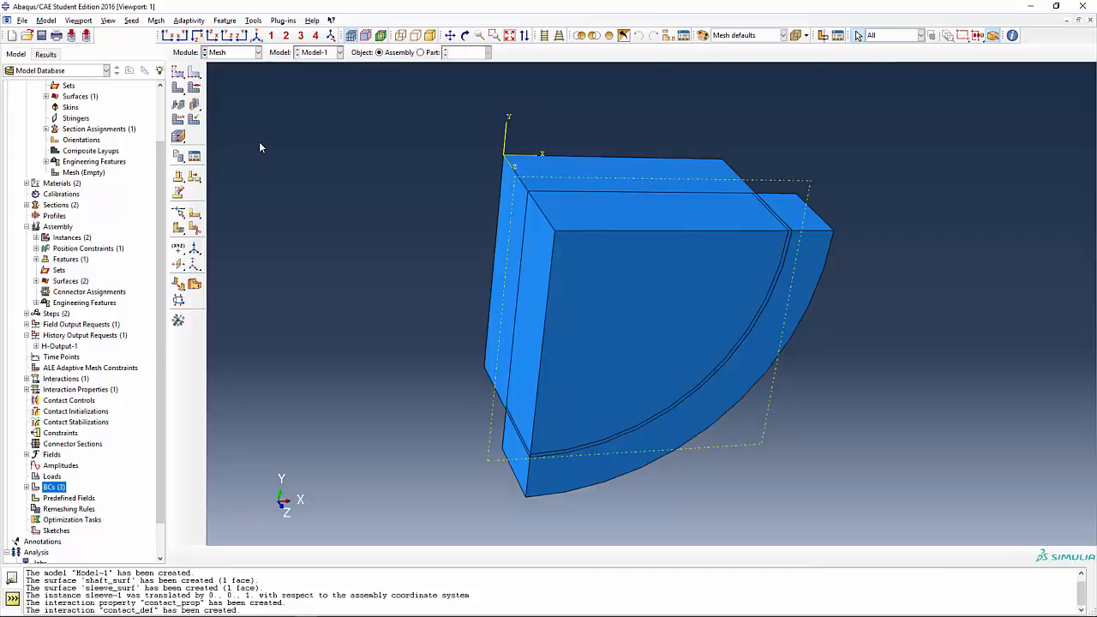
click(420, 53)
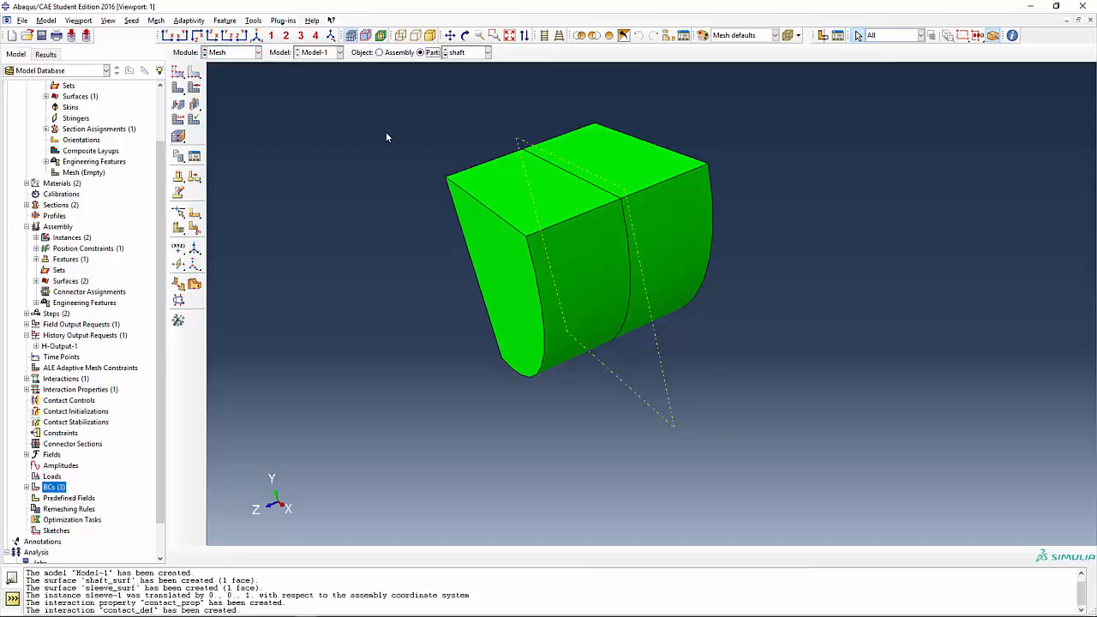
ctrl+alt+drag(333, 140, 451, 203)
ctrl+alt+drag(534, 264, 565, 265)
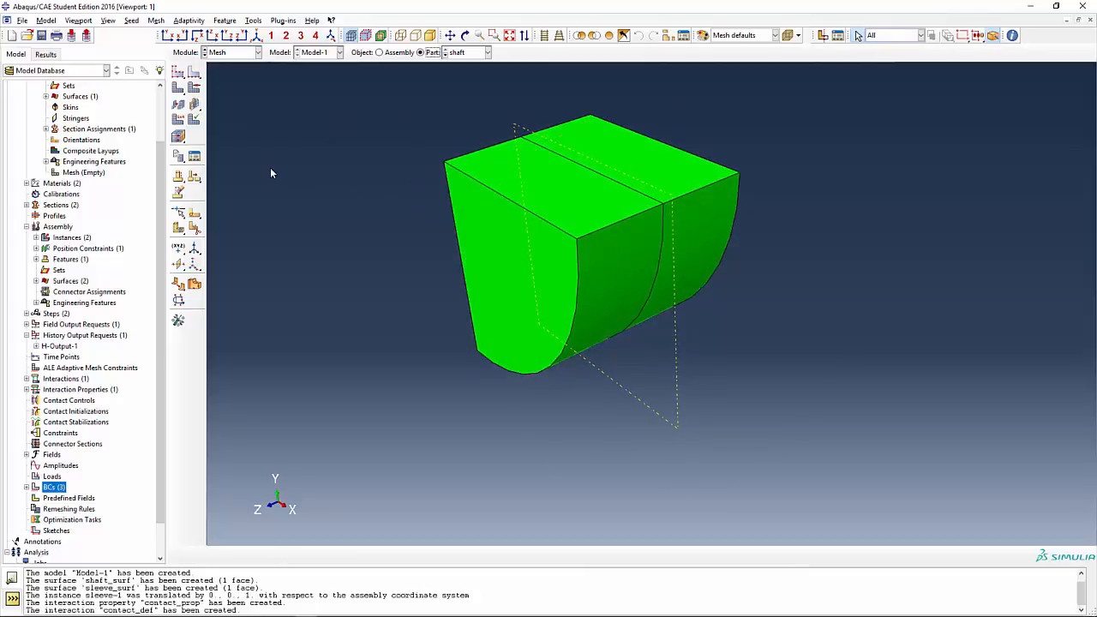
Step: Assign both shaft cells standard linear 3D Stress hex elements with reduced integration turned off
click(178, 134)
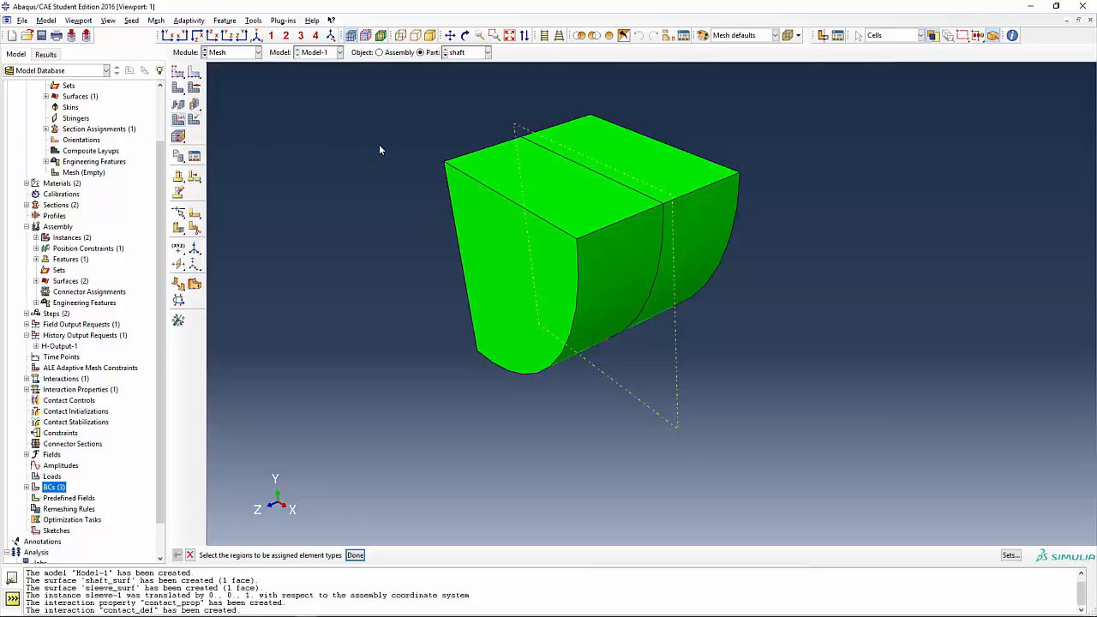
scroll(398, 149, down, 2)
drag(404, 113, 808, 407)
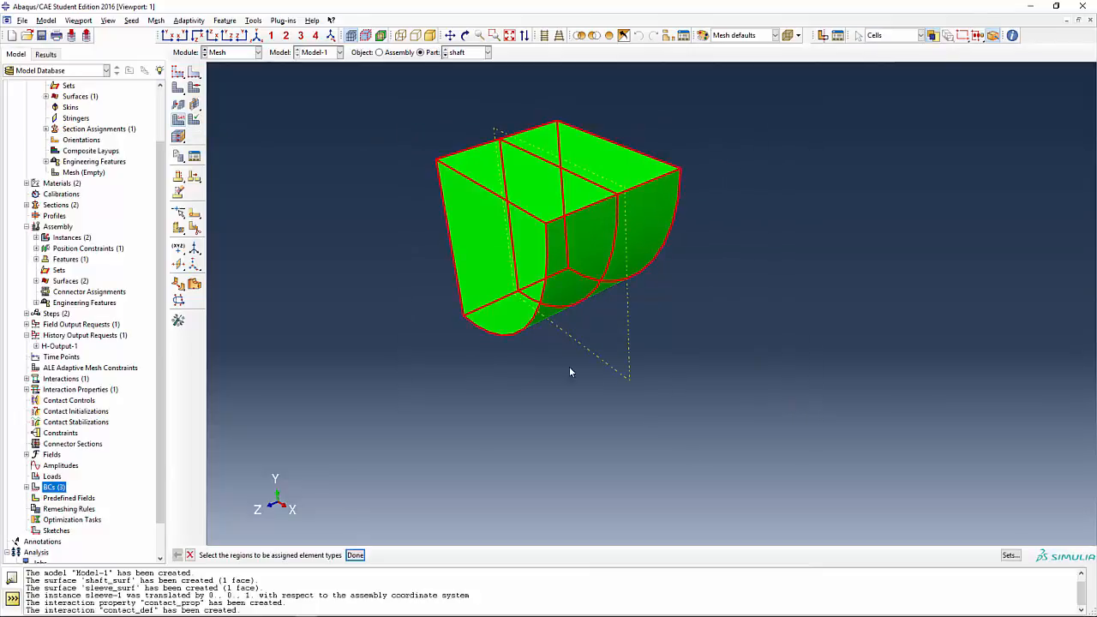
middle_click(502, 354)
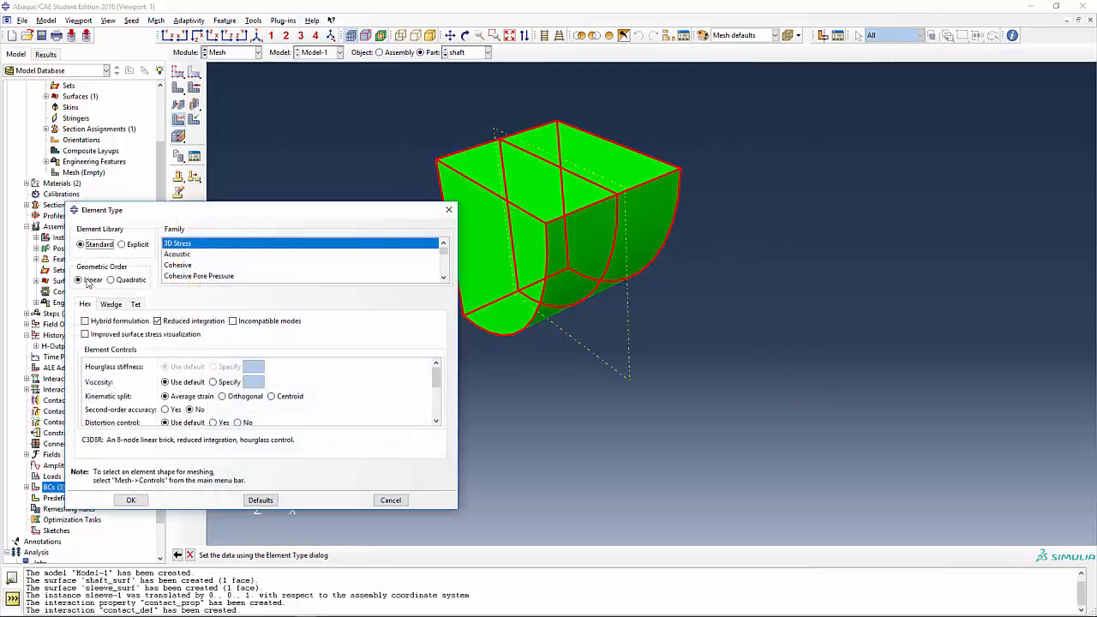
click(158, 320)
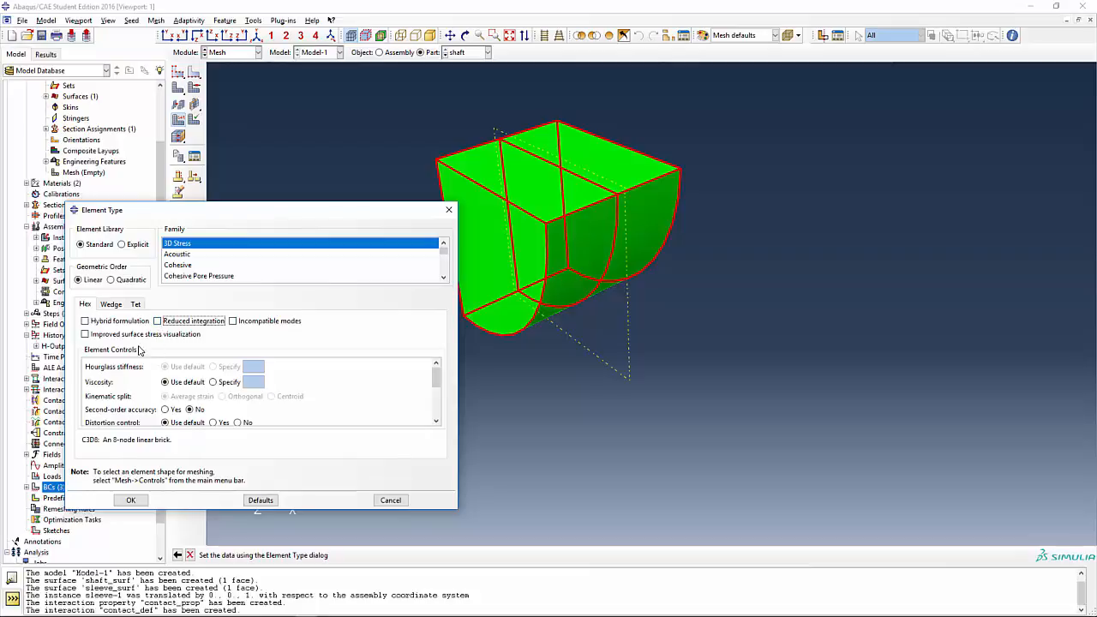
click(131, 499)
Step: Set the mesh controls of both shaft cells to the Hex element shape with the Structured technique
click(195, 88)
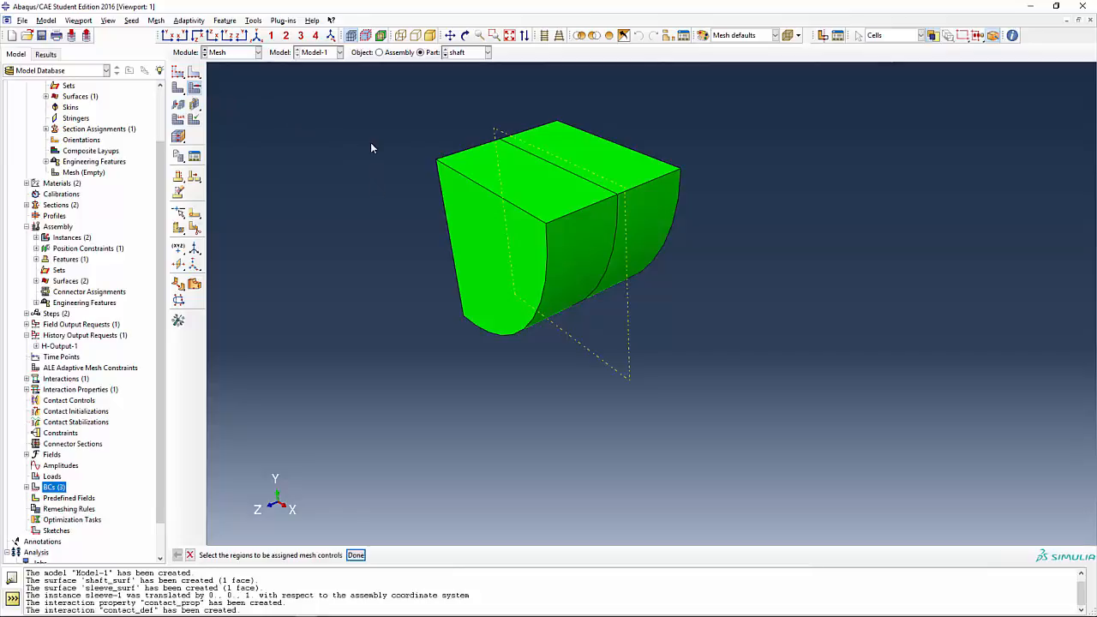
drag(385, 115, 710, 392)
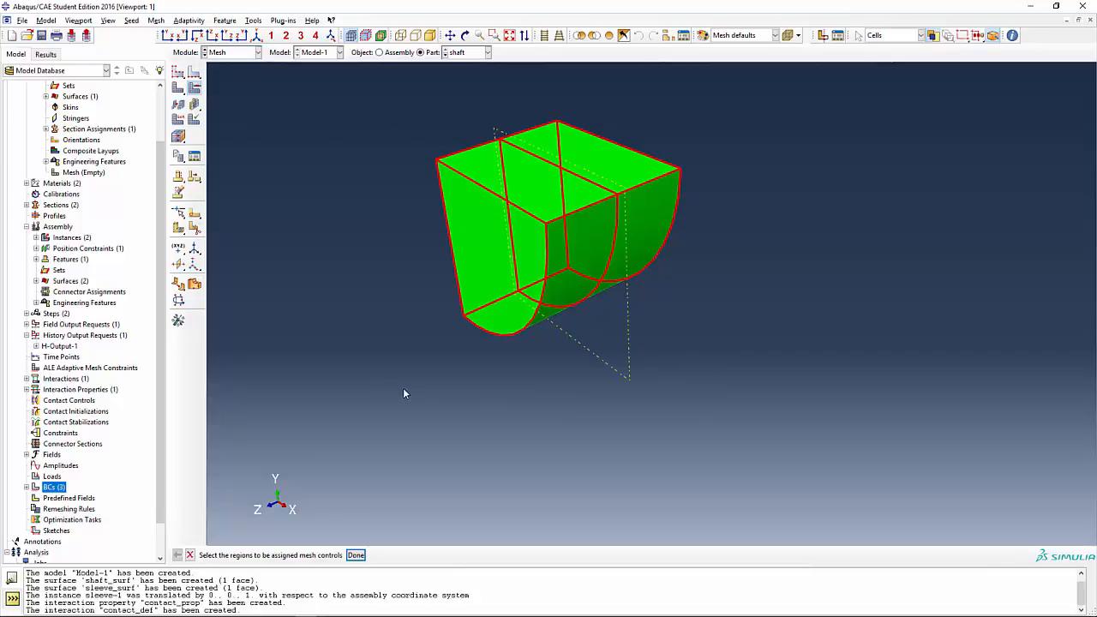
middle_click(399, 386)
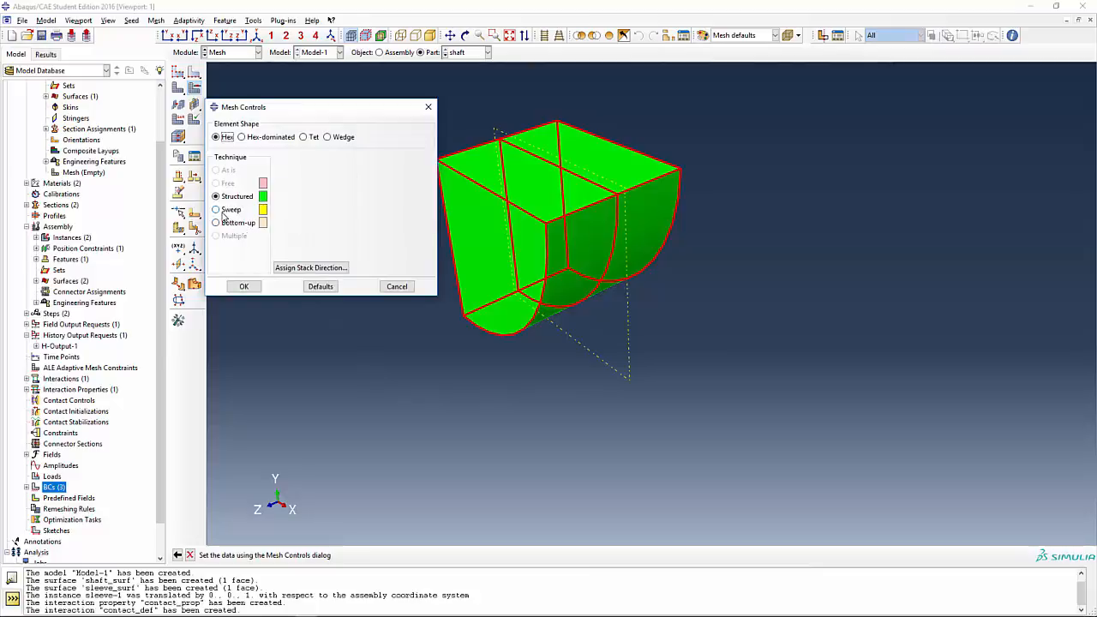
click(246, 286)
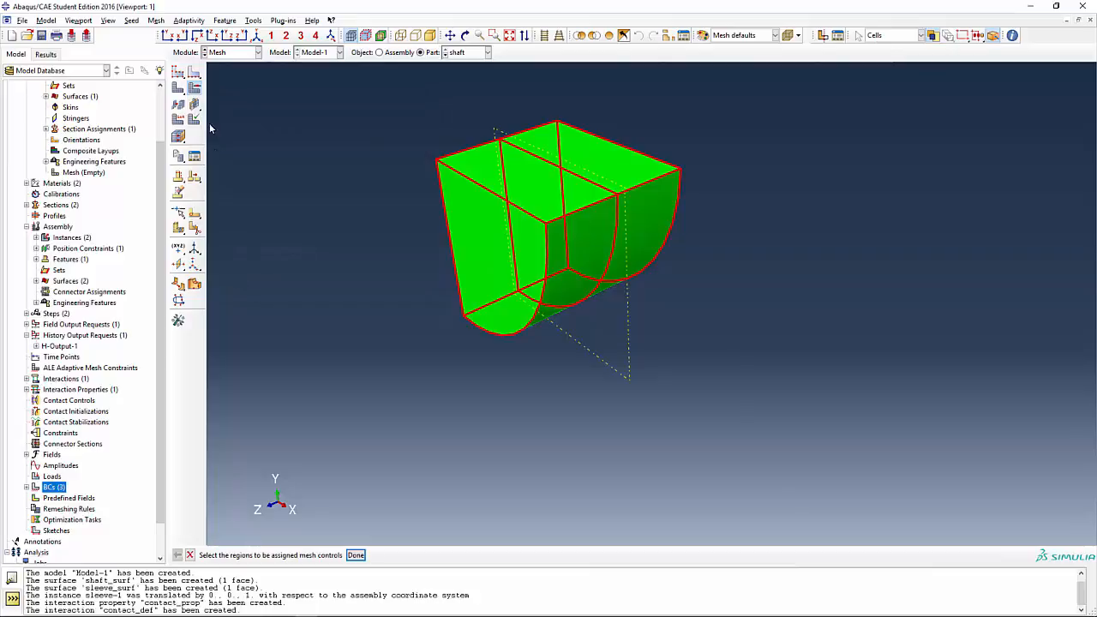
Step: Seed the shaft with an approximate global size of 0.36 and generate its mesh
click(179, 74)
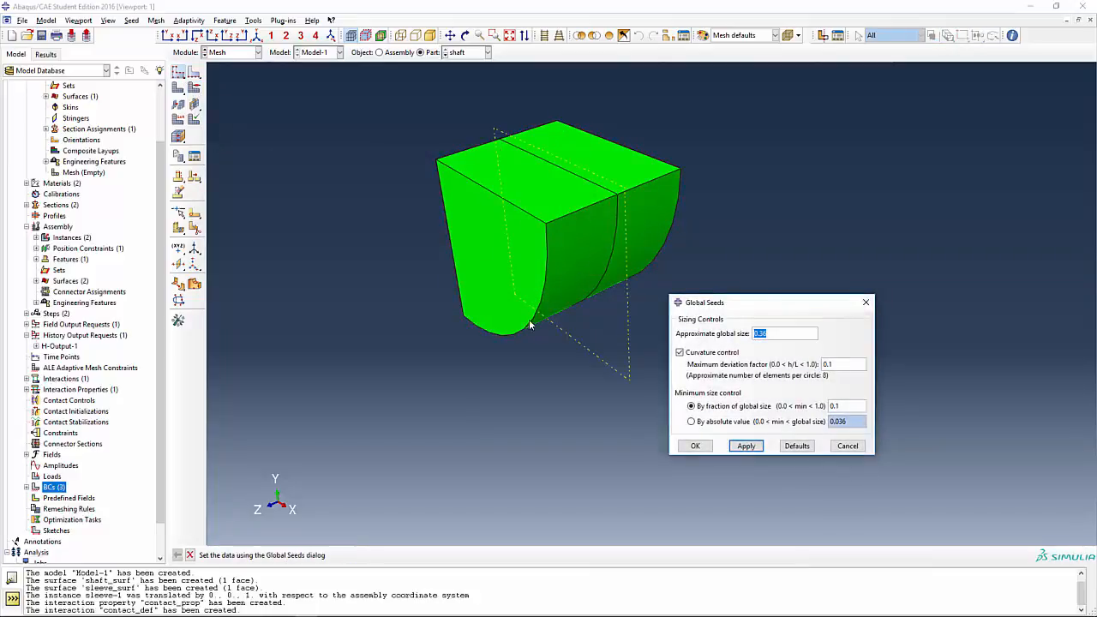
click(745, 446)
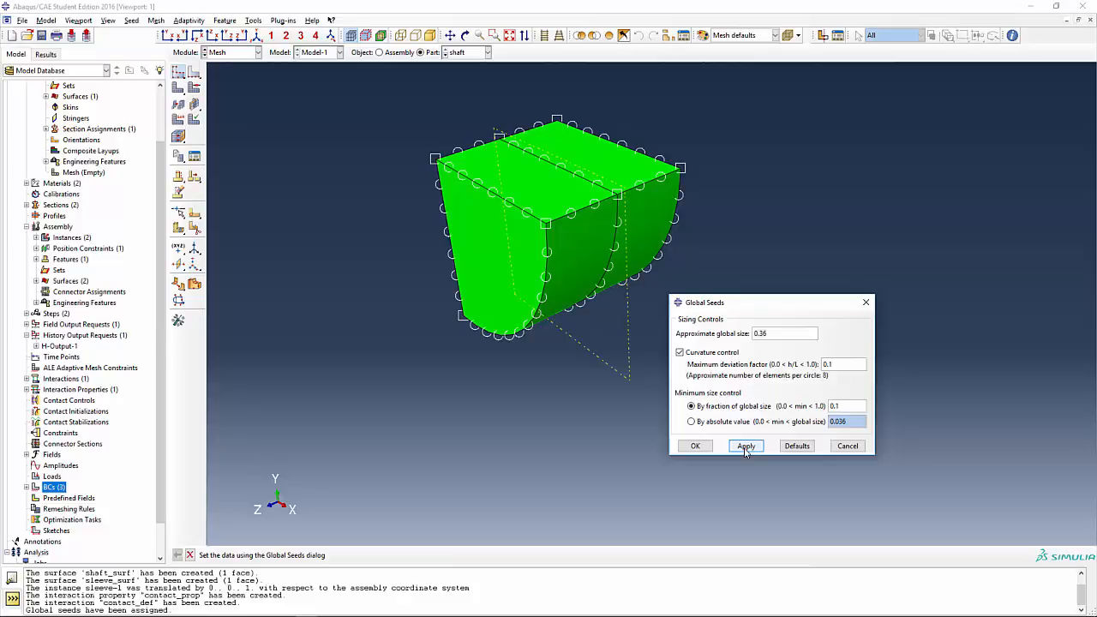
click(694, 445)
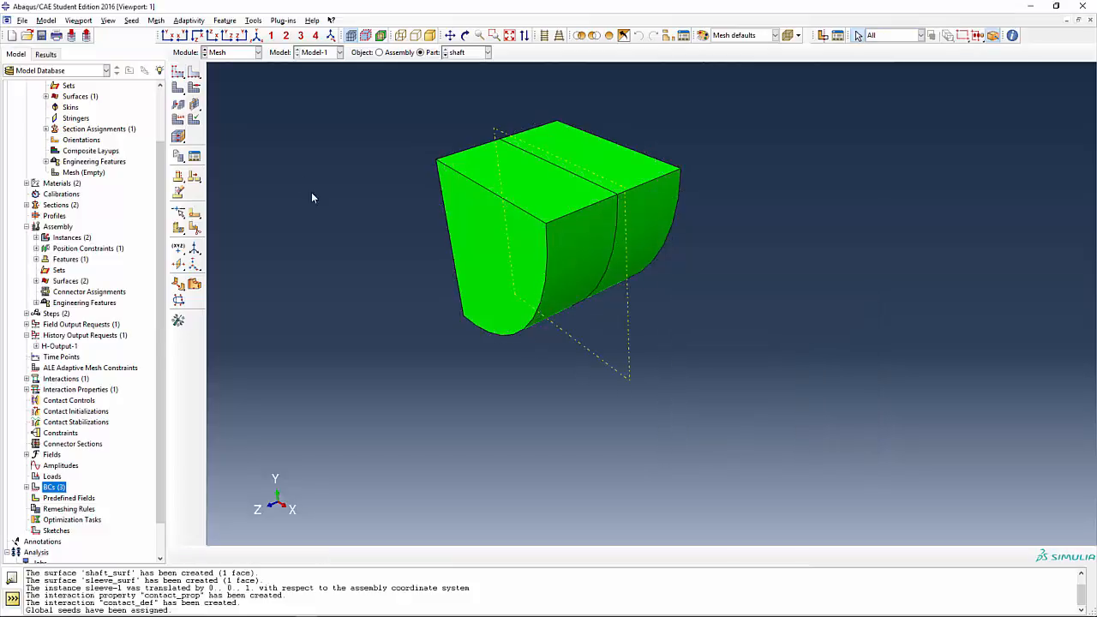
click(178, 88)
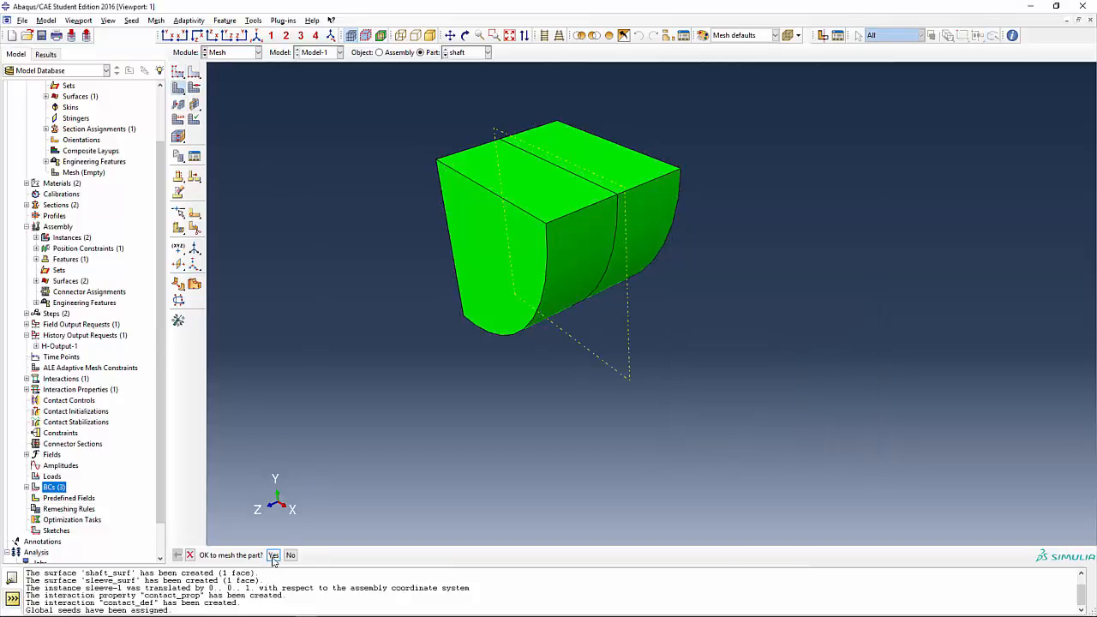
click(273, 556)
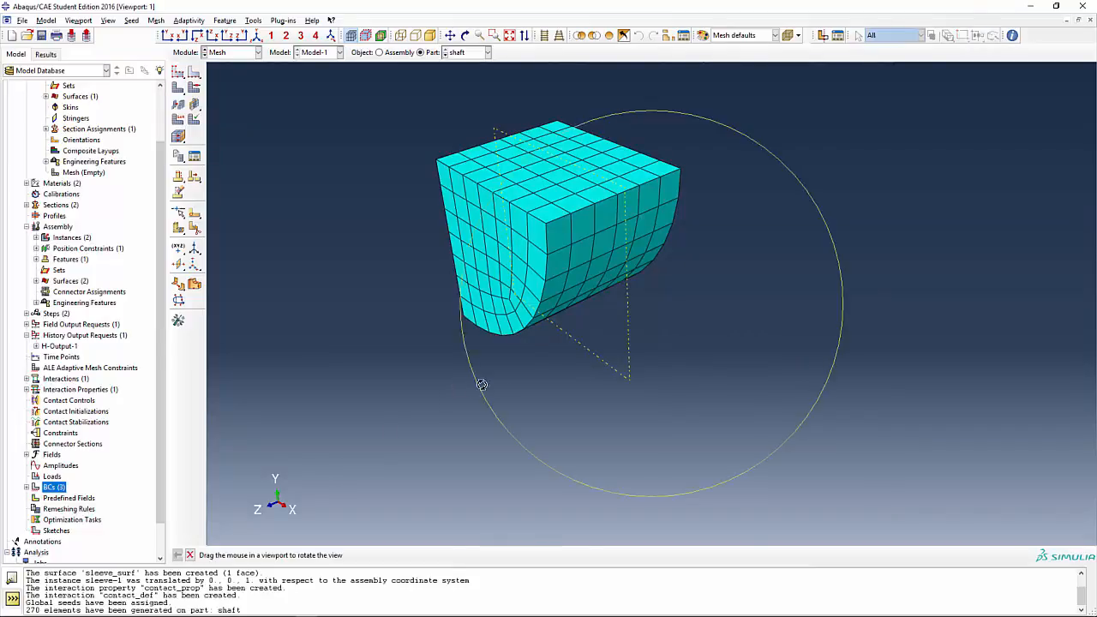
mouse_move(482, 384)
ctrl+alt+mouse_down()
mouse_move(544, 389)
mouse_move(471, 384)
ctrl+alt+mouse_up()
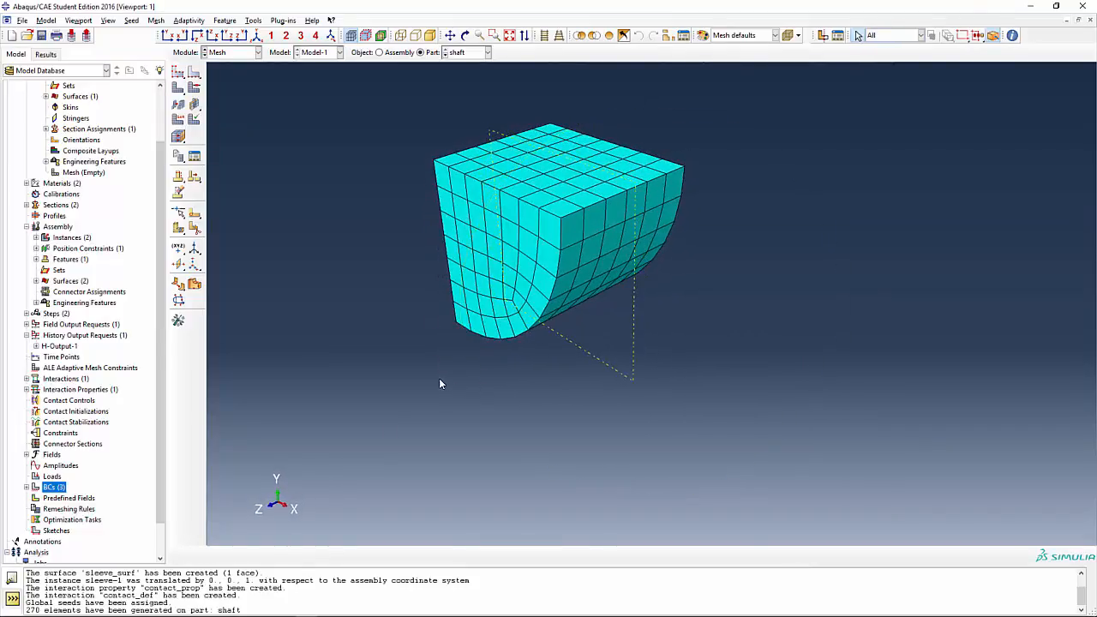
Step: For the sleeve part, assign linear 3D Stress hex elements without reduced integration and accept structured Hex mesh controls
click(475, 53)
click(467, 76)
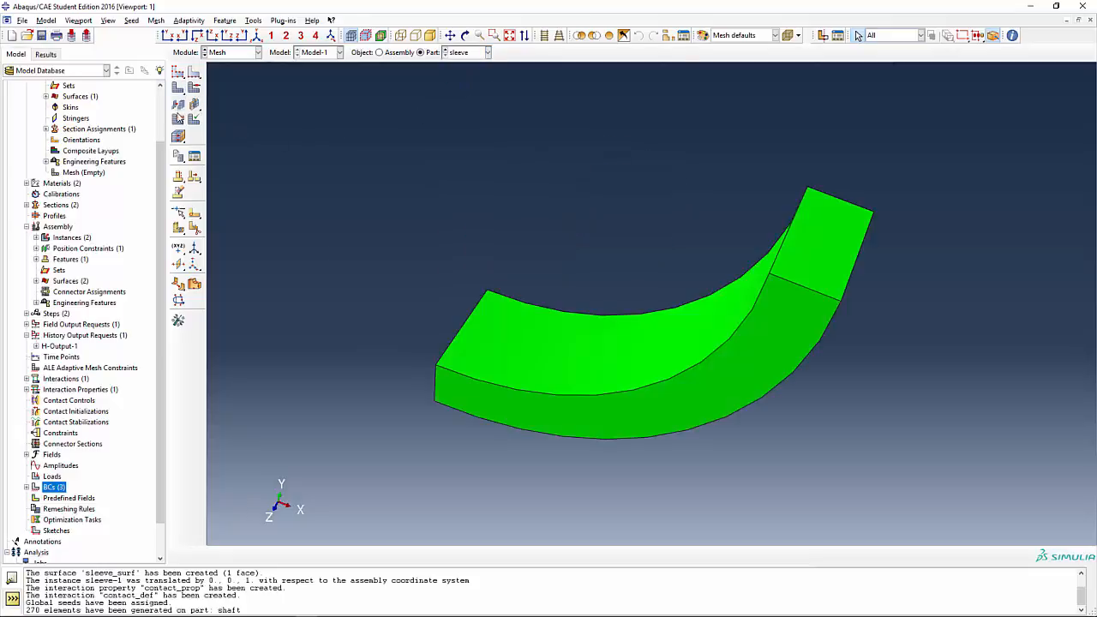
click(178, 119)
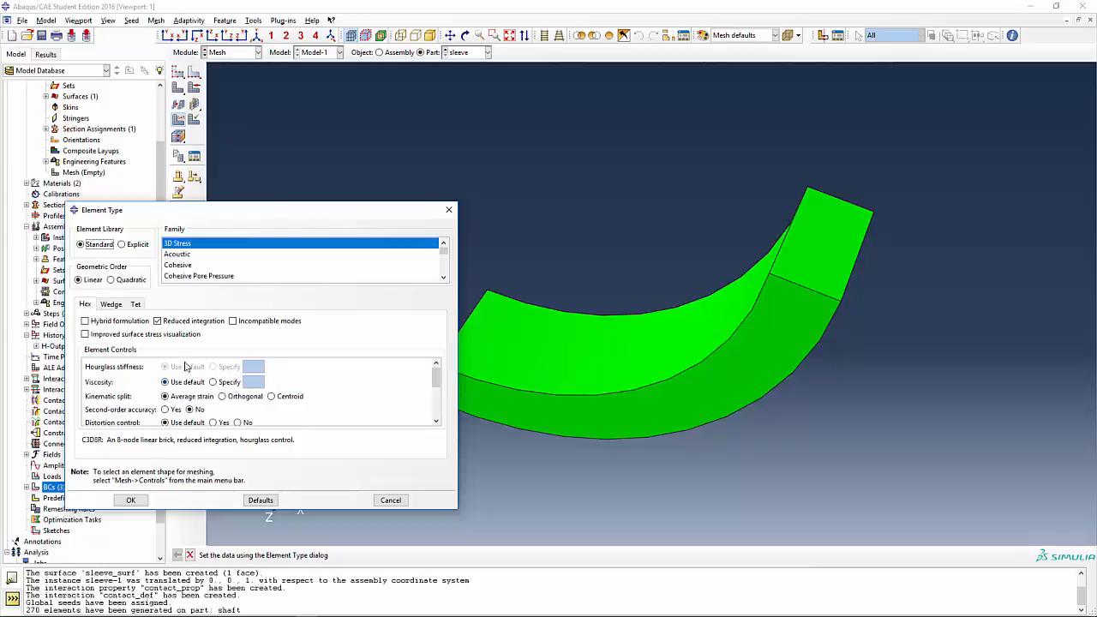
click(158, 321)
click(131, 500)
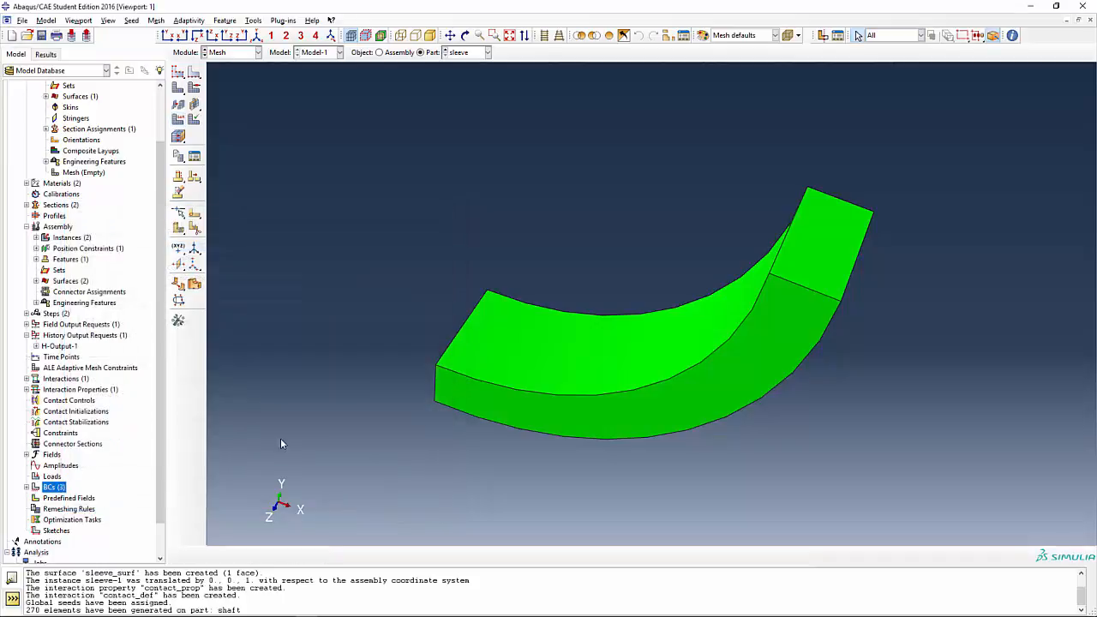
click(194, 87)
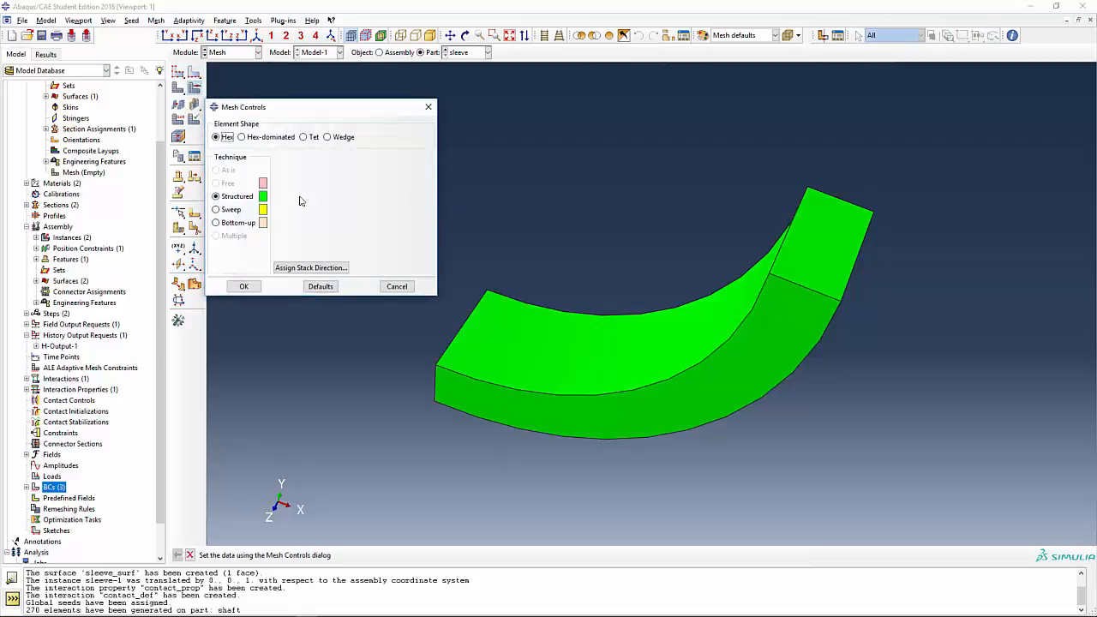
click(244, 287)
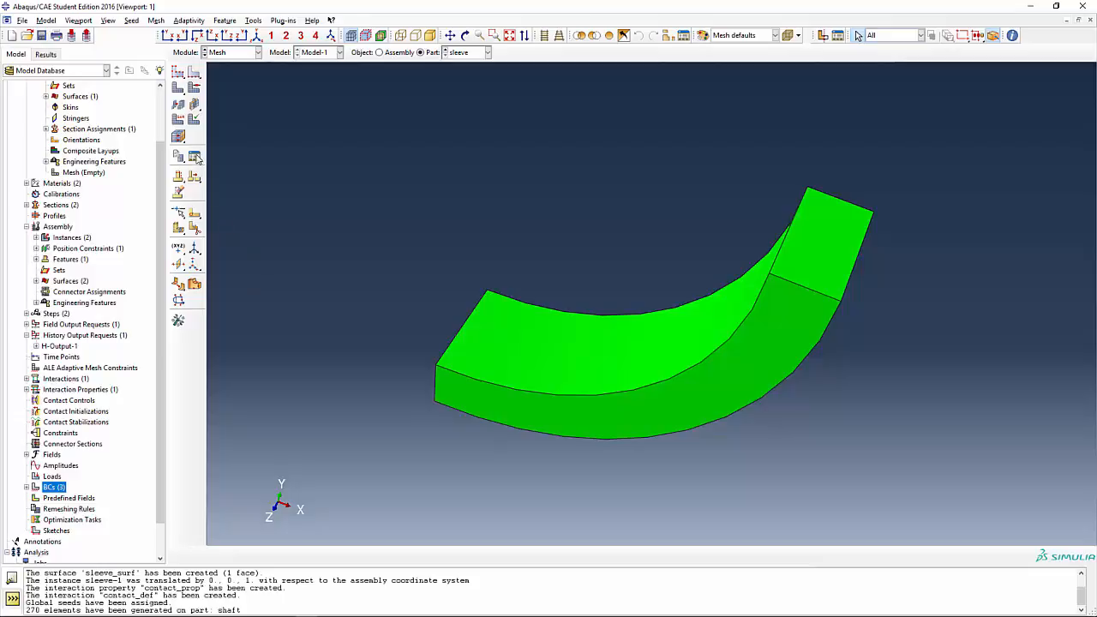
Step: Seed the sleeve with an approximate global size of 0.36 and generate its mesh
click(178, 76)
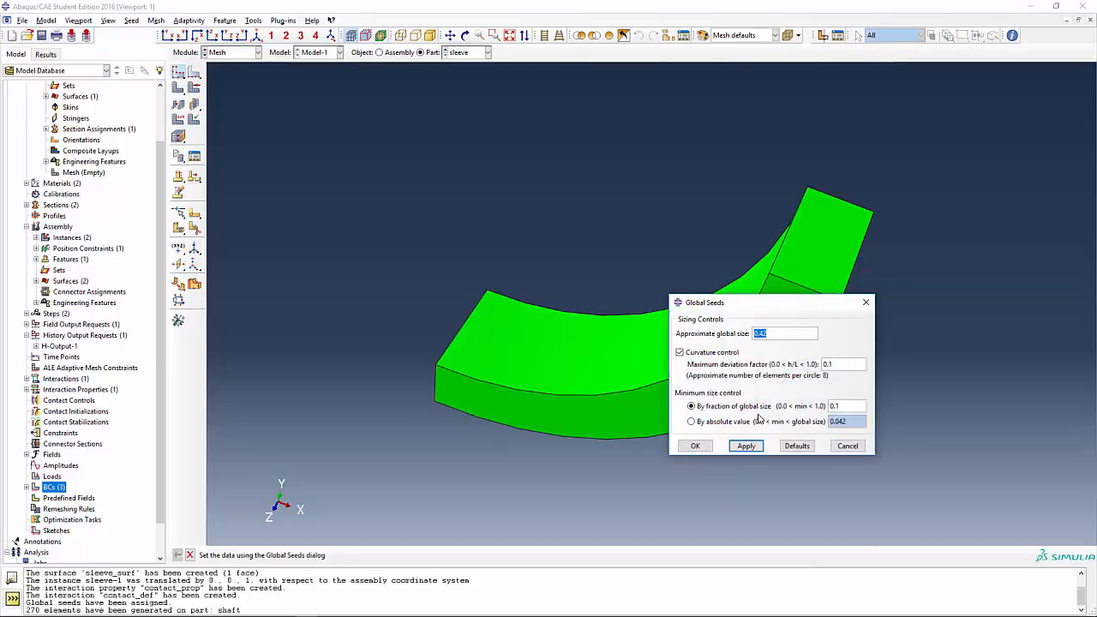
text(0.)
click(737, 449)
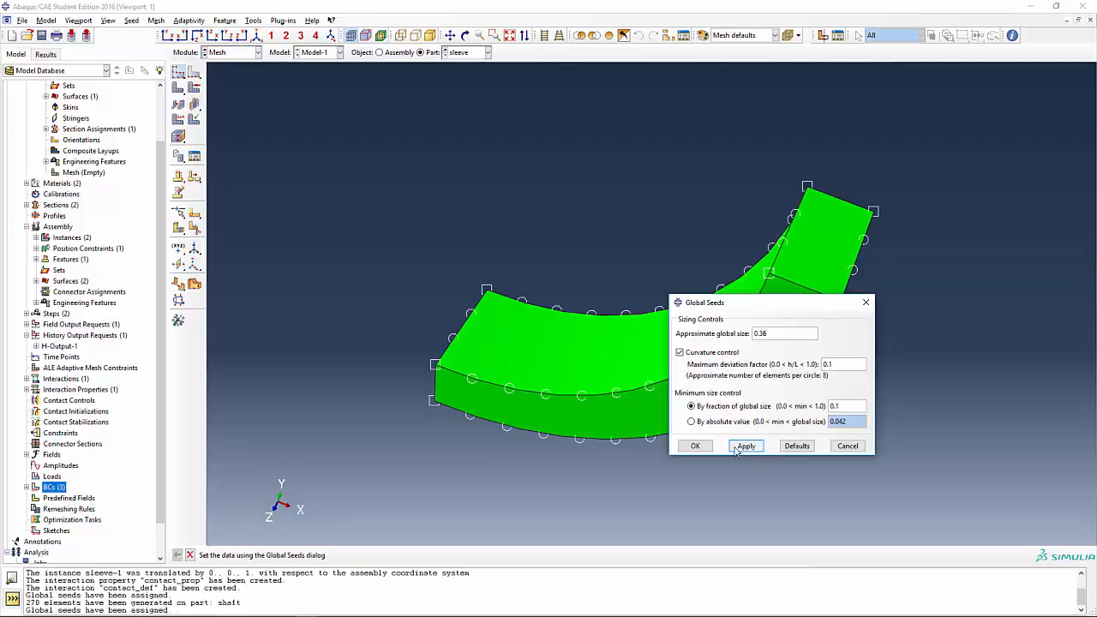
click(694, 446)
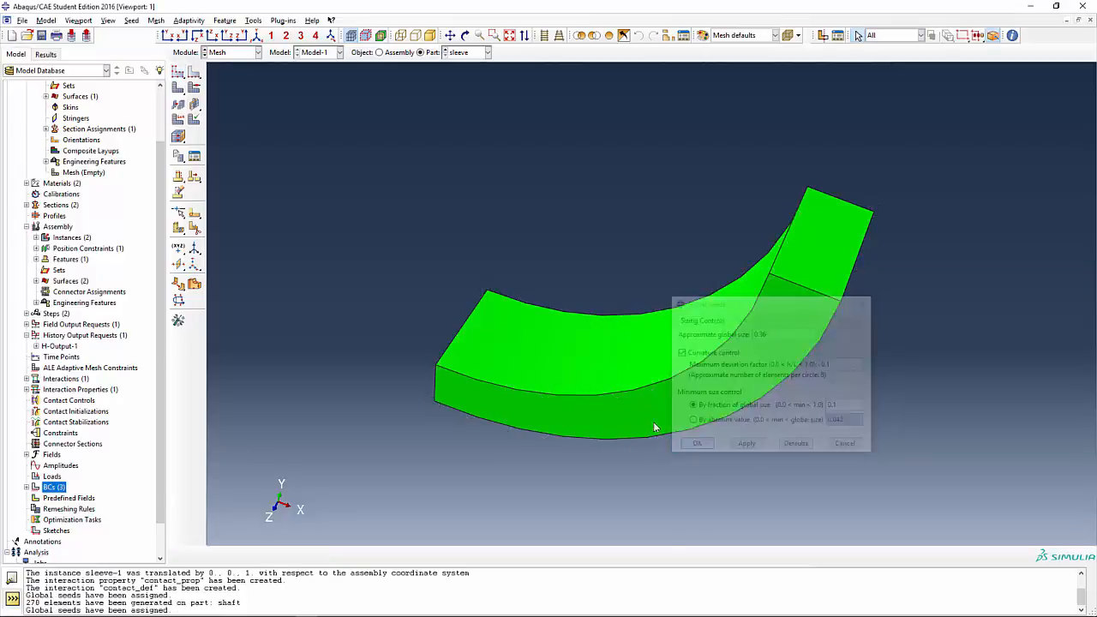
click(183, 92)
click(270, 558)
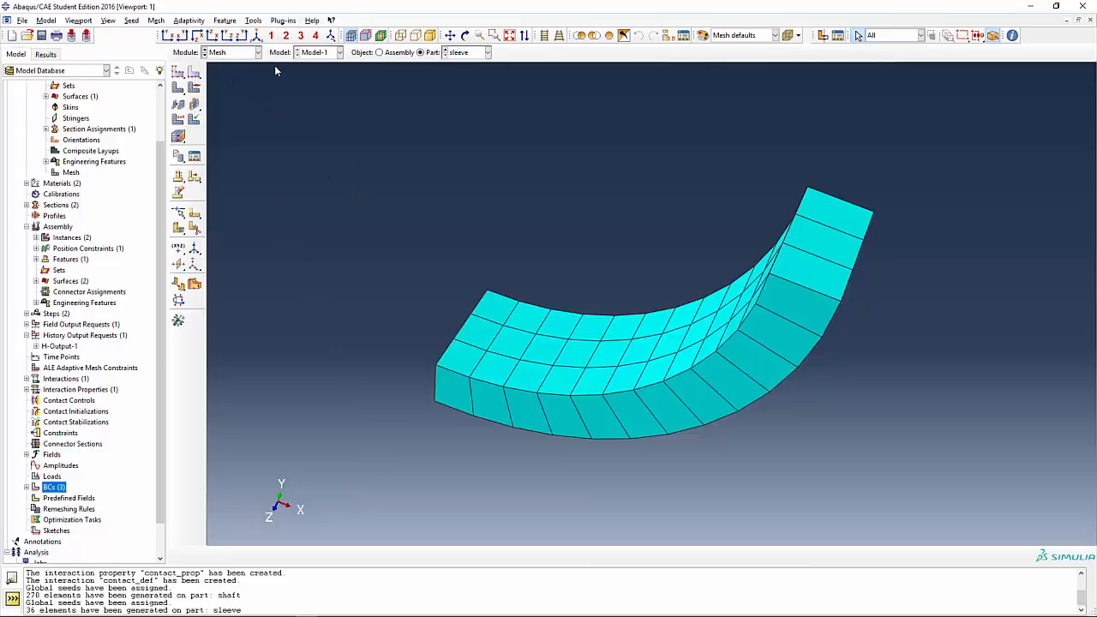
Step: Reseed the sleeve with a global size of 0.25, deleting the invalidated mesh, and mesh the part again
click(191, 77)
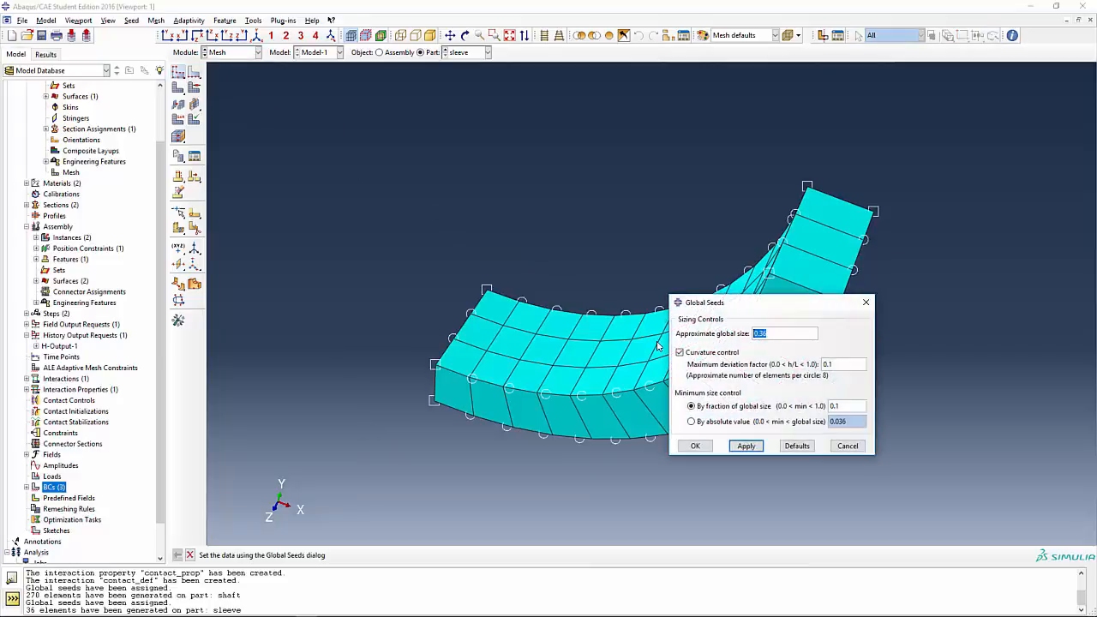
text(0.25)
click(695, 445)
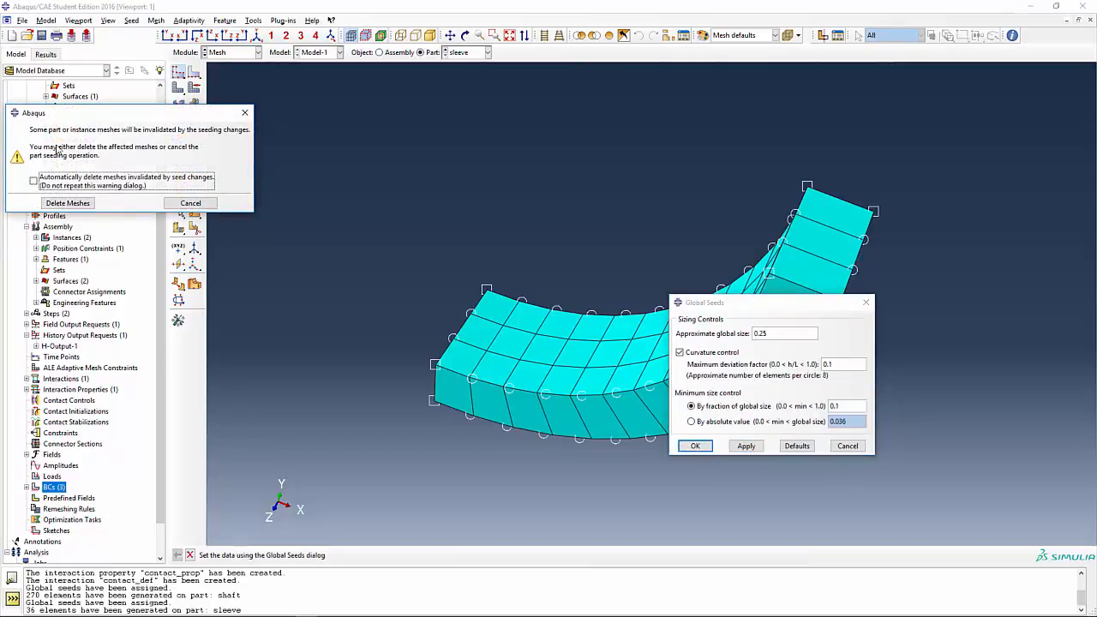
click(68, 203)
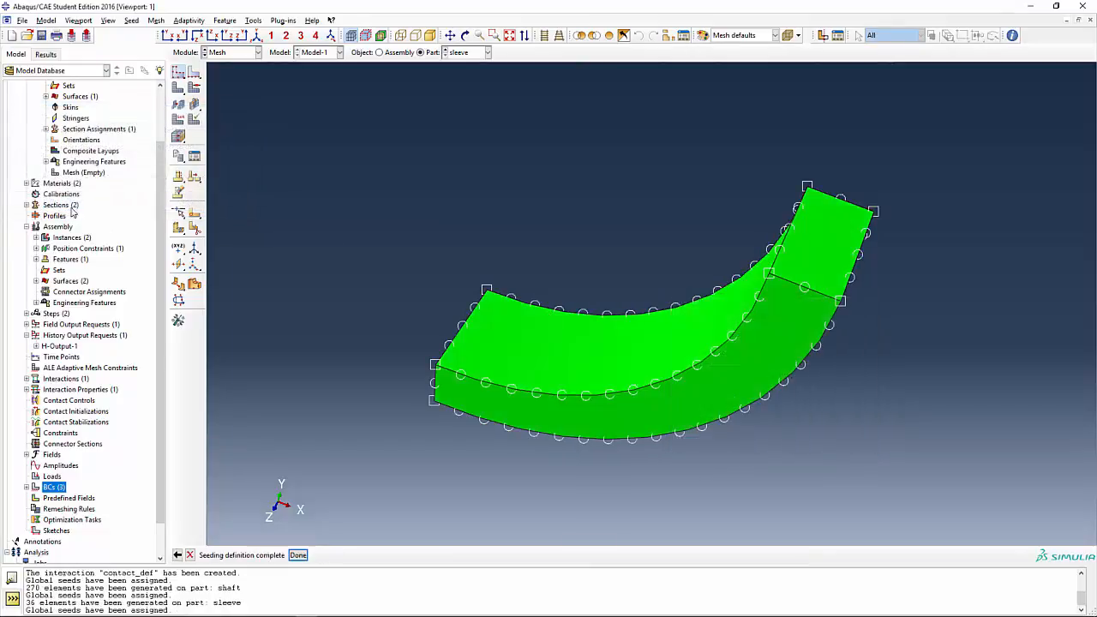
click(179, 87)
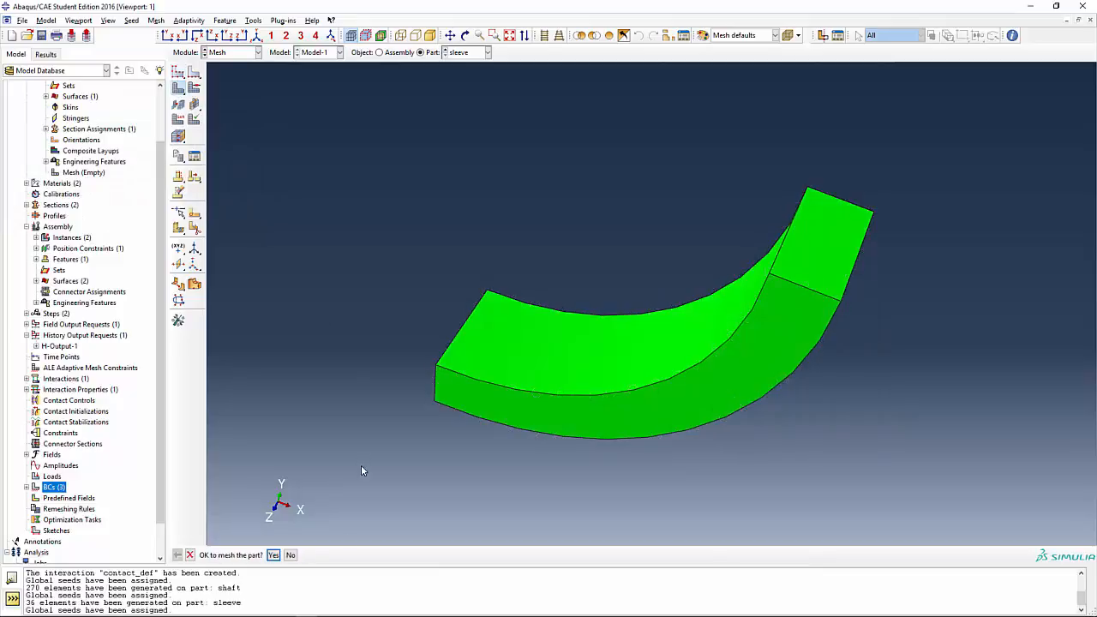
click(273, 554)
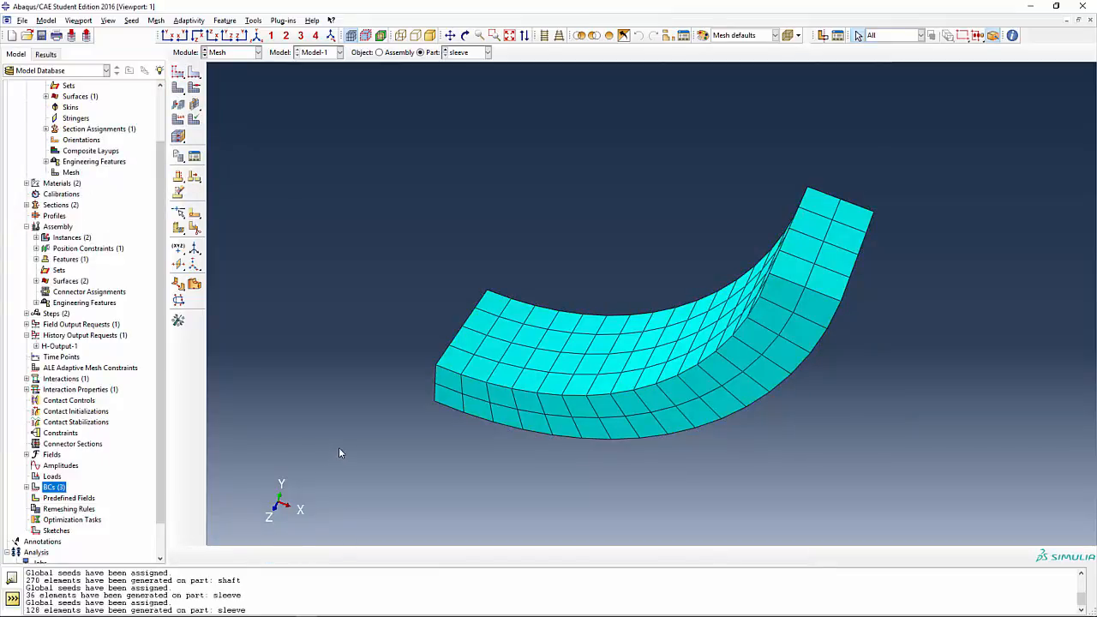
Step: Display the meshed assembly, and create a full-analysis job named soln_interf_fit for Model-1 with the default job settings
click(380, 53)
mouse_move(593, 348)
ctrl+alt+mouse_down()
mouse_move(468, 333)
mouse_move(503, 339)
mouse_move(491, 313)
mouse_move(608, 311)
mouse_move(628, 352)
mouse_move(606, 319)
mouse_move(613, 347)
ctrl+alt+mouse_up()
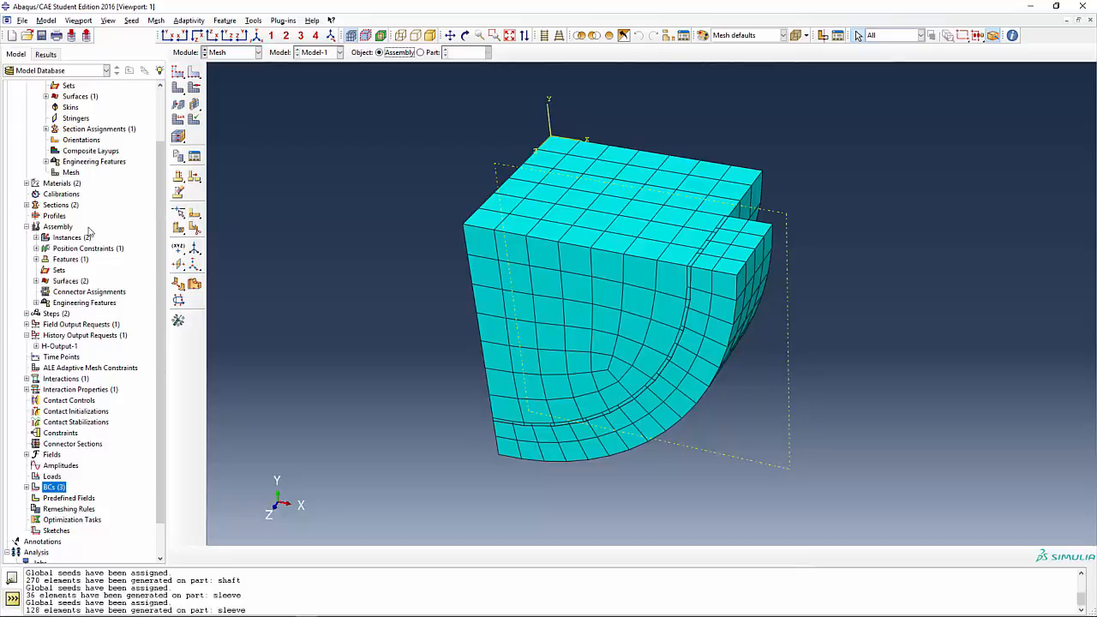
scroll(36, 523, down, 1)
double_click(39, 525)
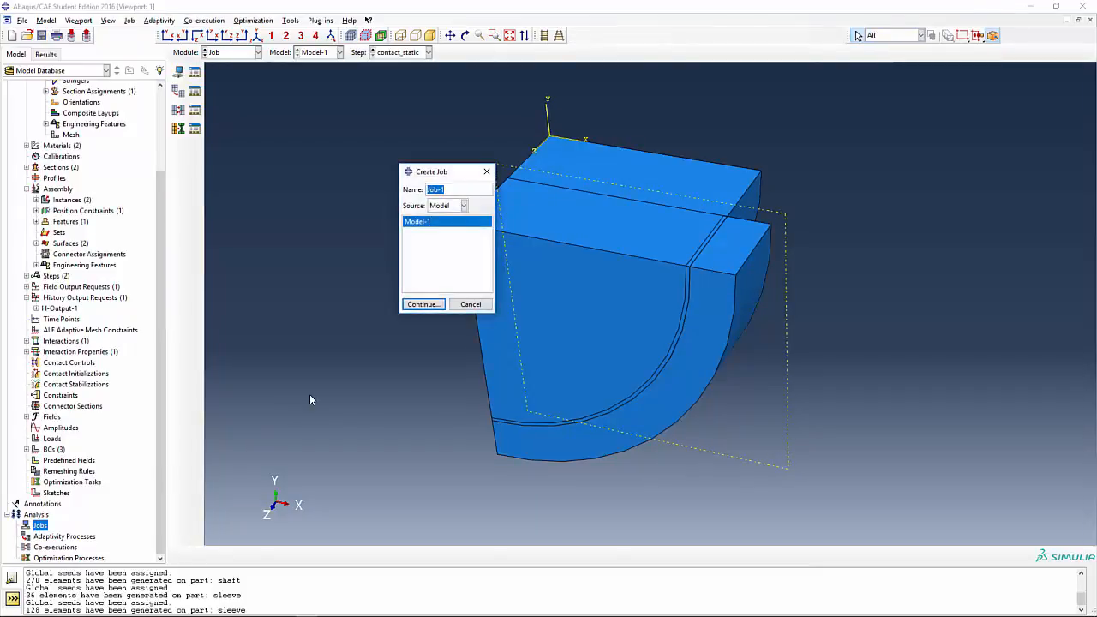
text(soln_interf_fit)
click(420, 305)
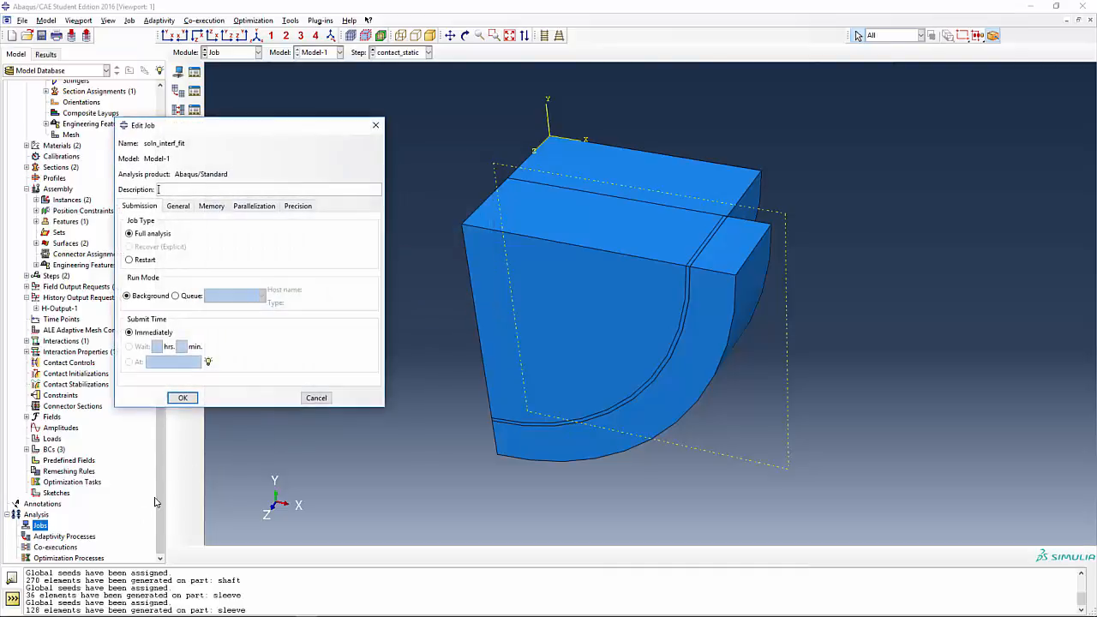
click(176, 395)
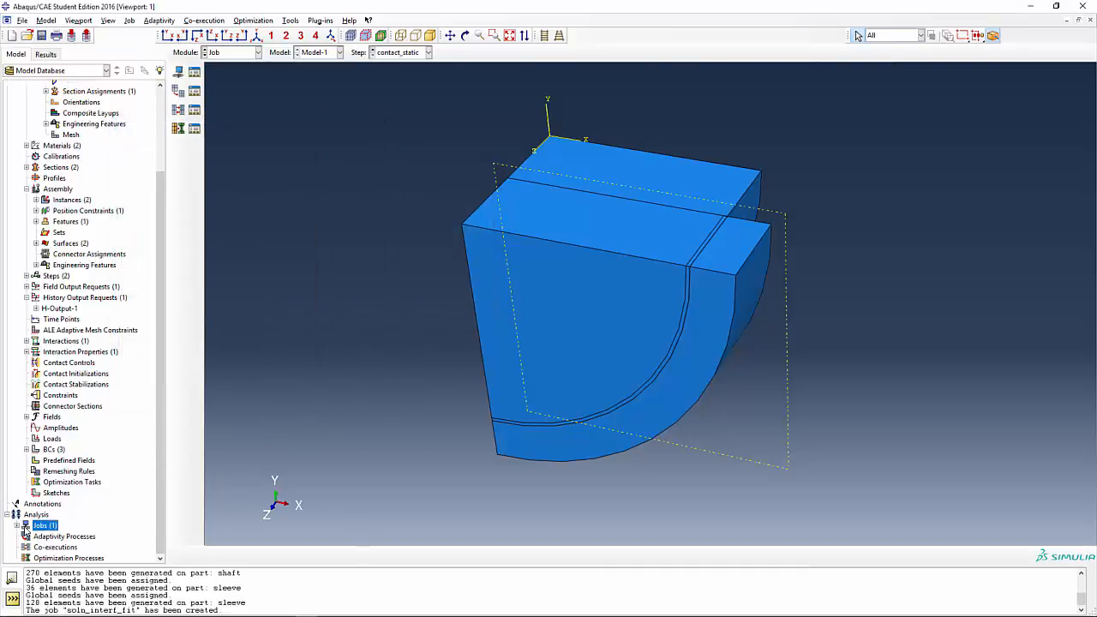
Step: Submit the soln_interf_fit job for analysis and open its monitor
click(17, 524)
right_click(48, 537)
click(77, 559)
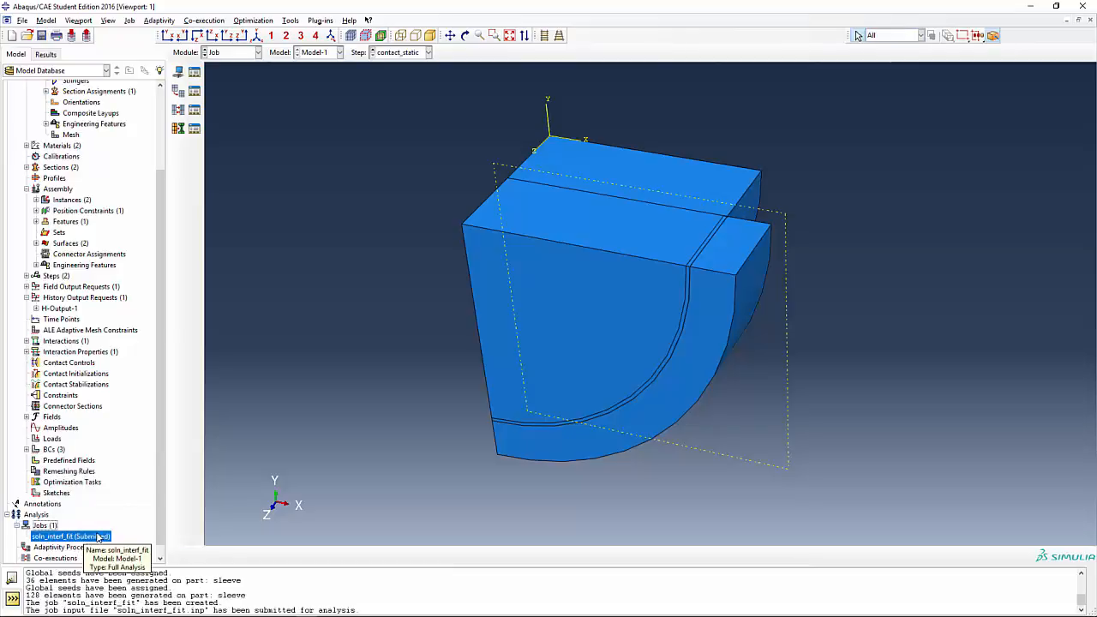
right_click(99, 537)
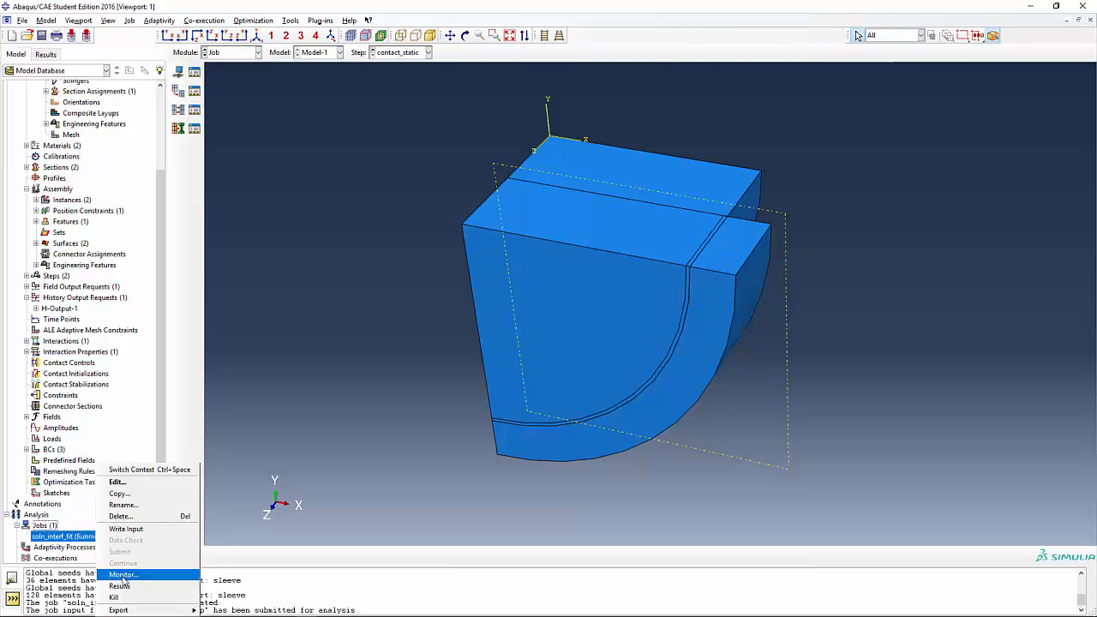
click(124, 578)
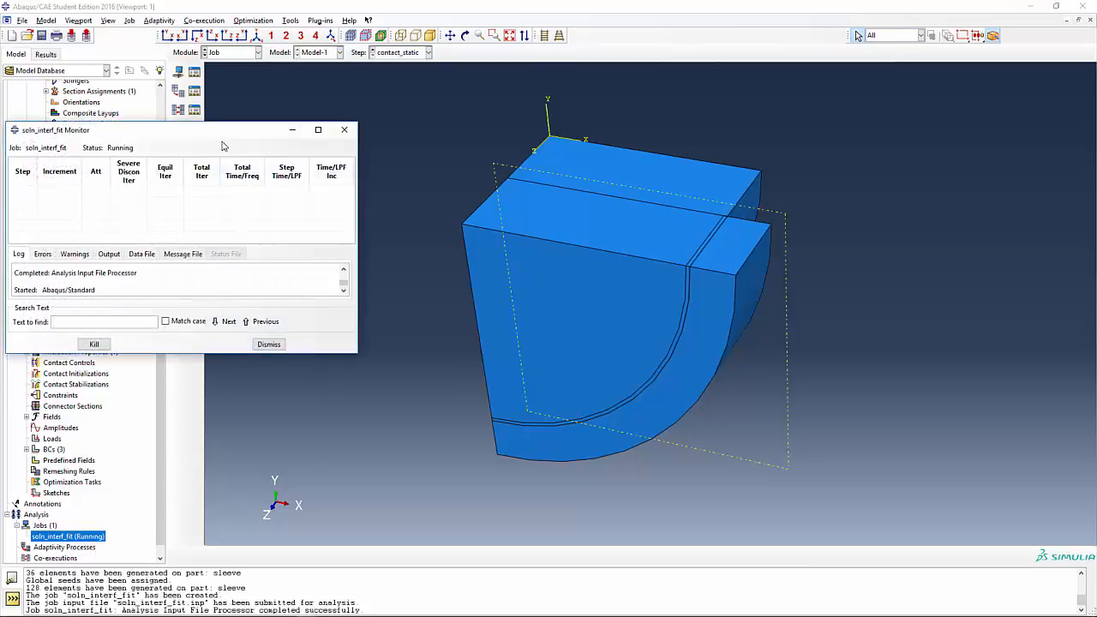
Step: Enlarge the job monitor and its increment table to follow the analysis to completion, and close it
drag(226, 354, 225, 566)
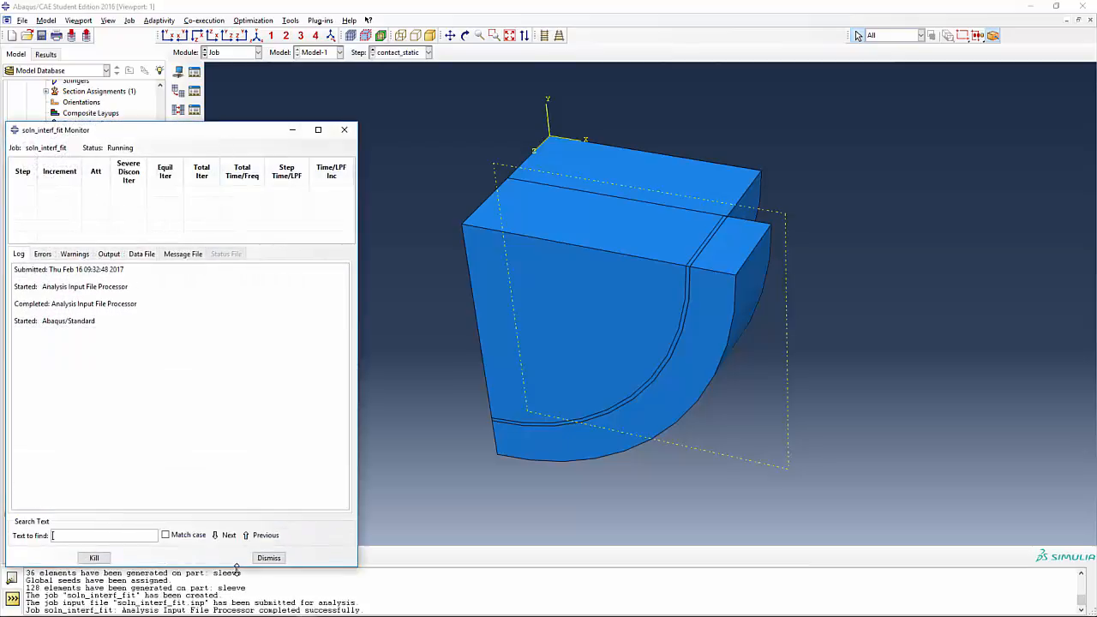
drag(197, 249, 204, 358)
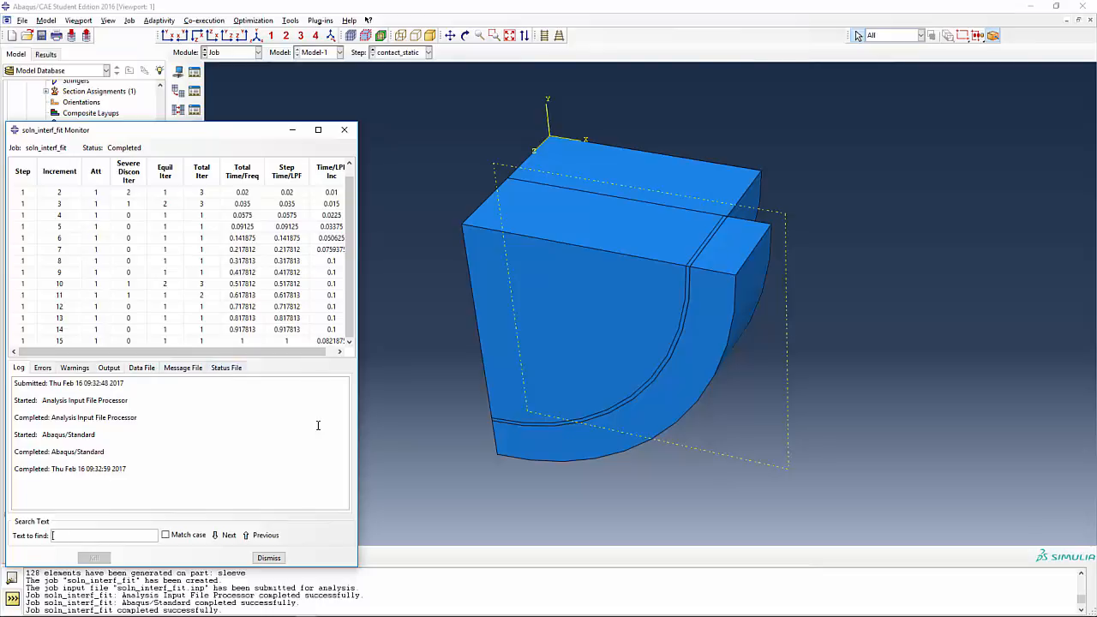
click(278, 561)
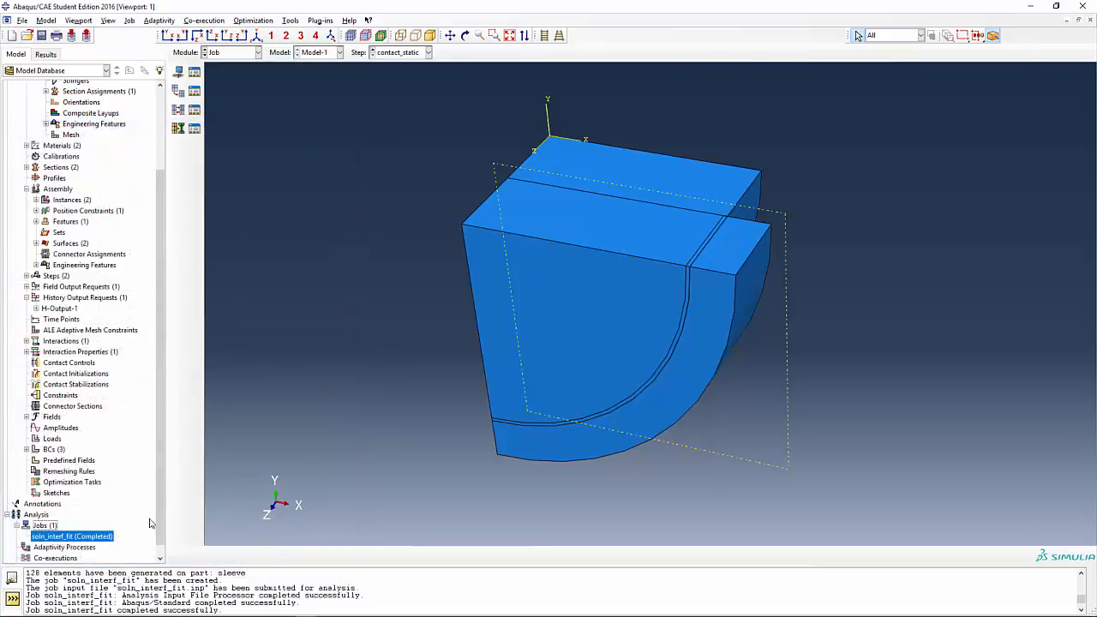
Step: Open the results of the soln_interf_fit job and plot the Mises stress contours on the deformed shape
right_click(99, 537)
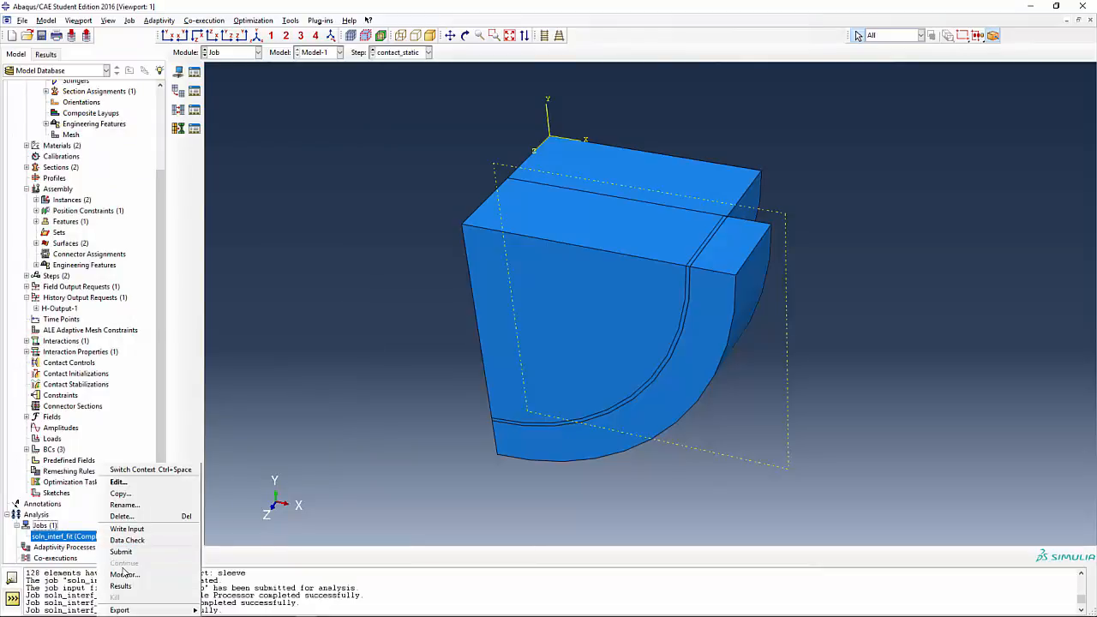
click(120, 585)
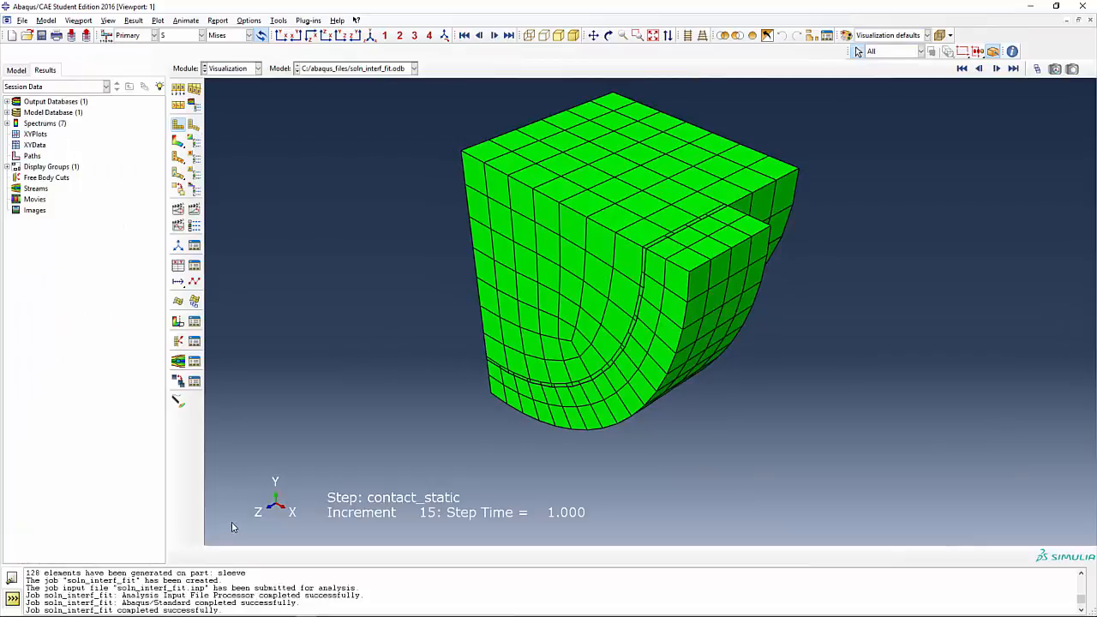
click(180, 144)
mouse_move(458, 336)
ctrl+alt+mouse_down()
mouse_move(502, 345)
mouse_move(470, 342)
ctrl+alt+mouse_up()
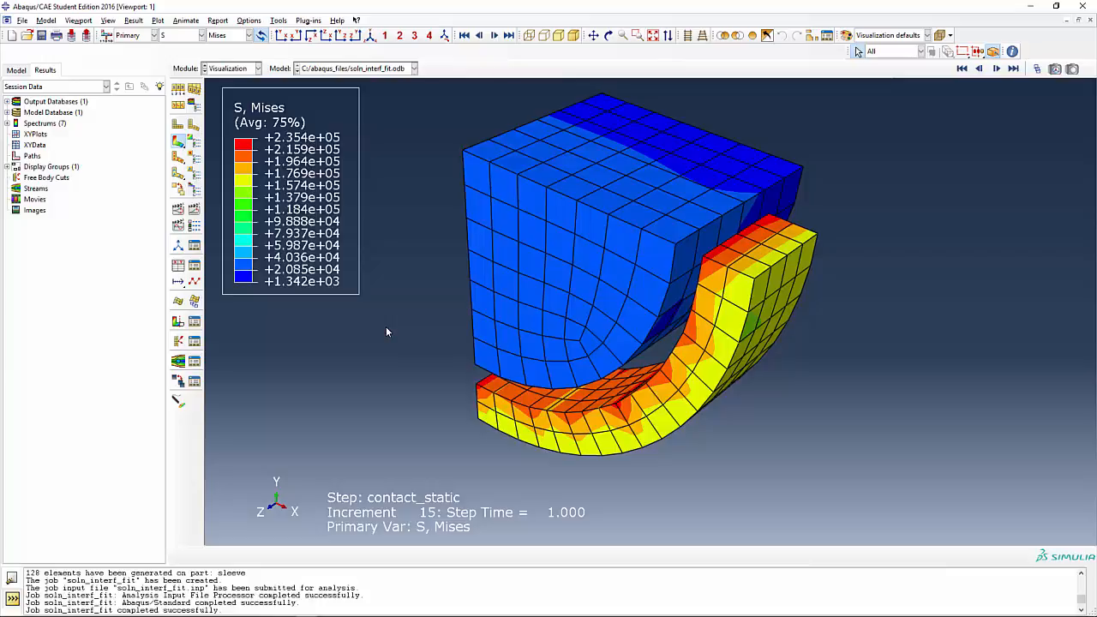
Step: Switch the contour plot to contact pressure, CPRESS, and inspect the mating surfaces
click(202, 35)
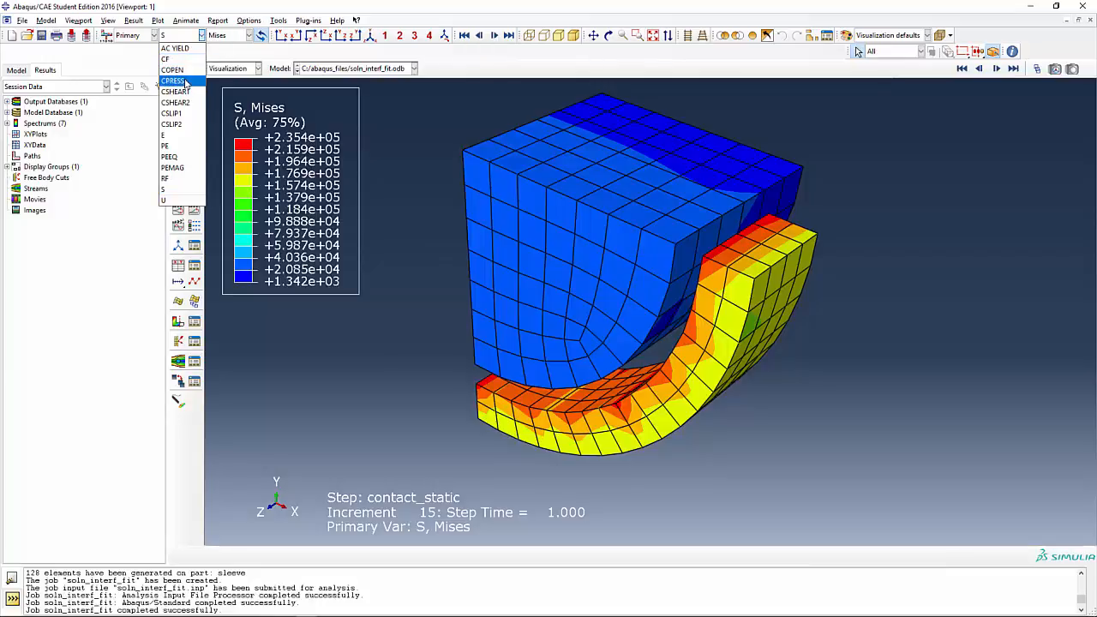
click(184, 82)
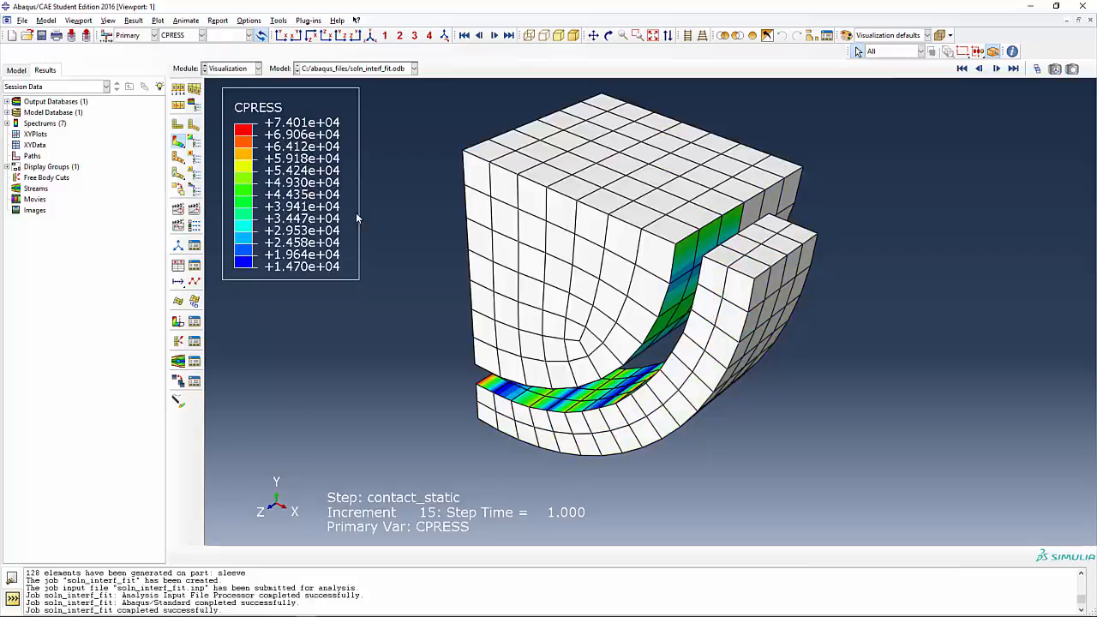
ctrl+alt+drag(467, 283, 473, 346)
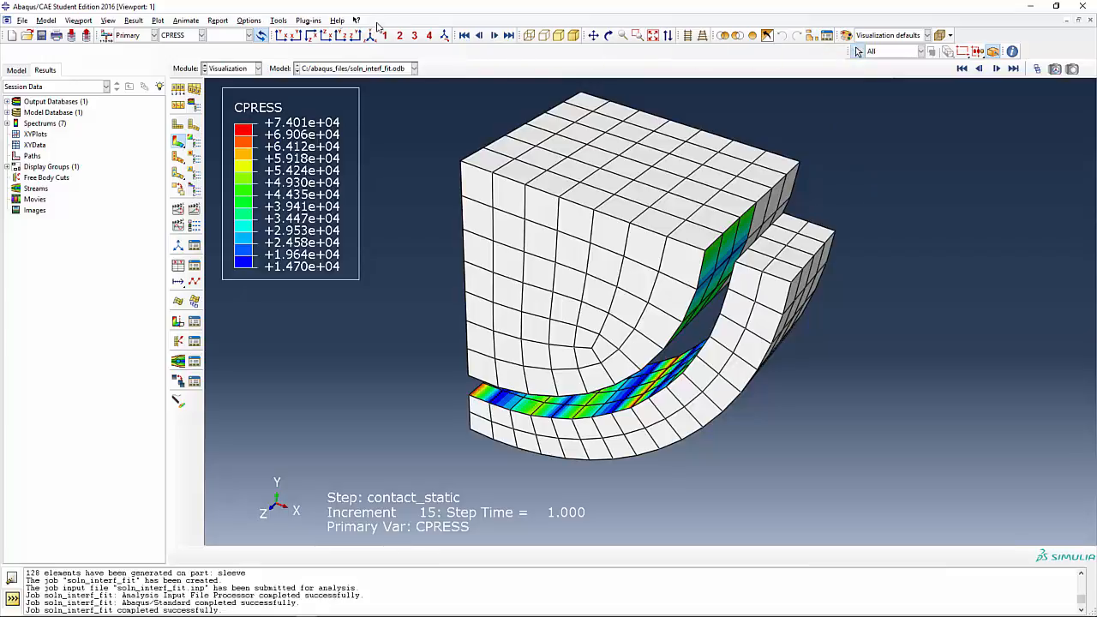
Step: Replace the displayed model with only the SHAFT-1.SHAFT_SURF surface using a display group, and examine its contact pressure
click(283, 21)
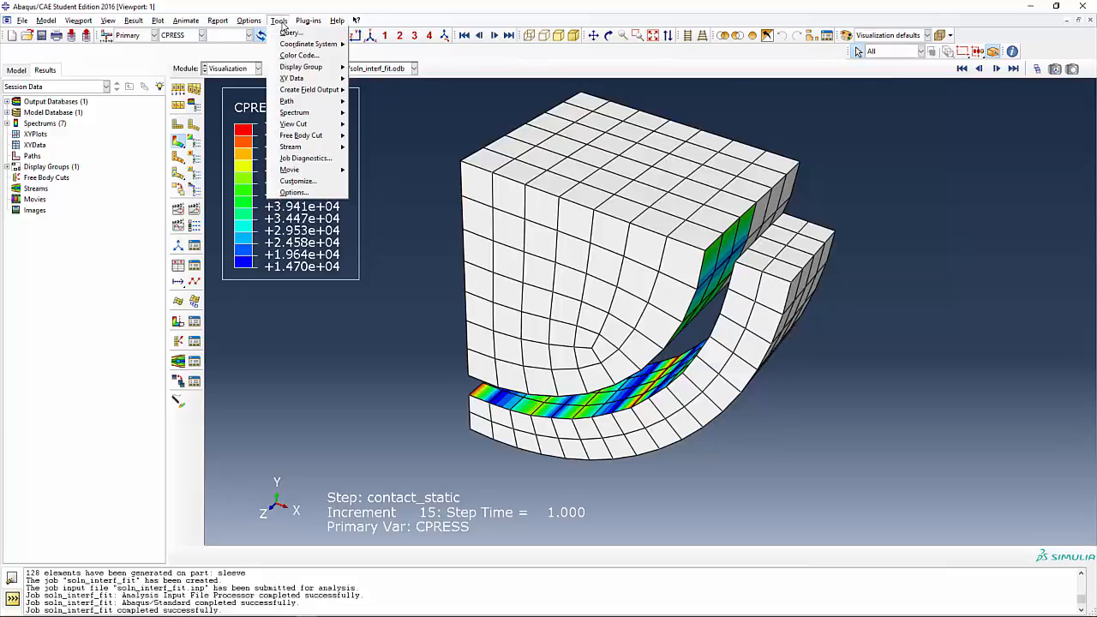
mouse_move(294, 69)
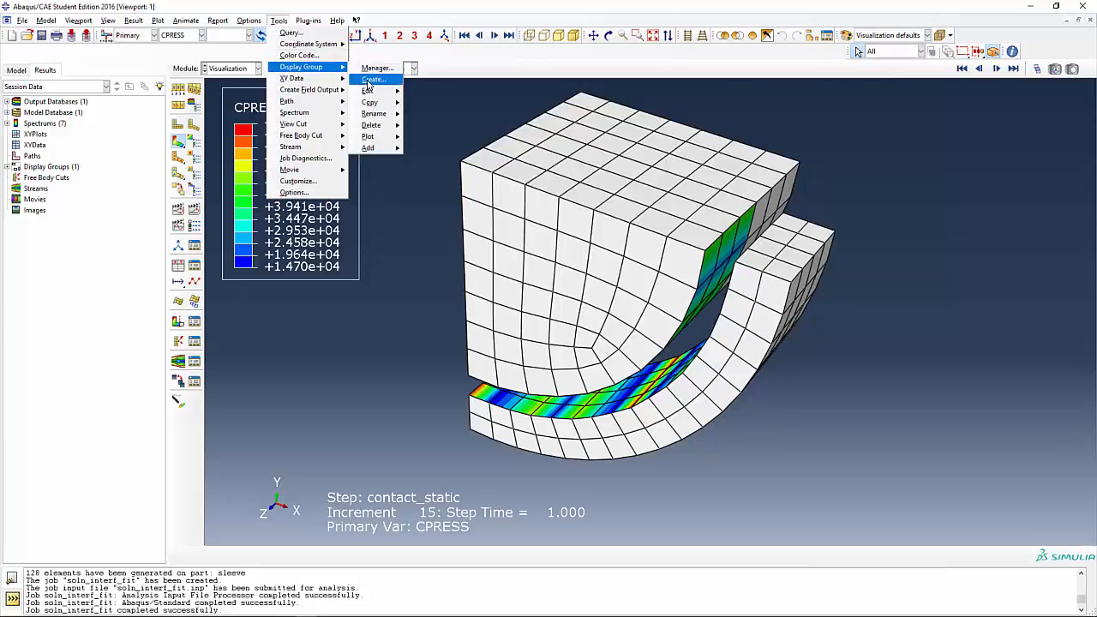
click(368, 79)
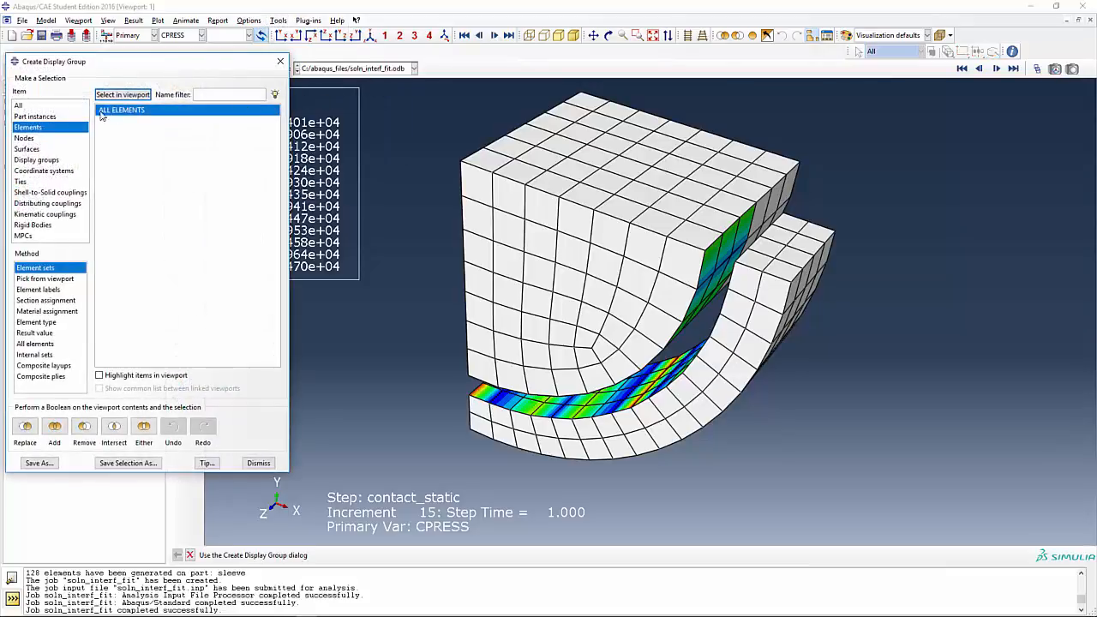
click(27, 149)
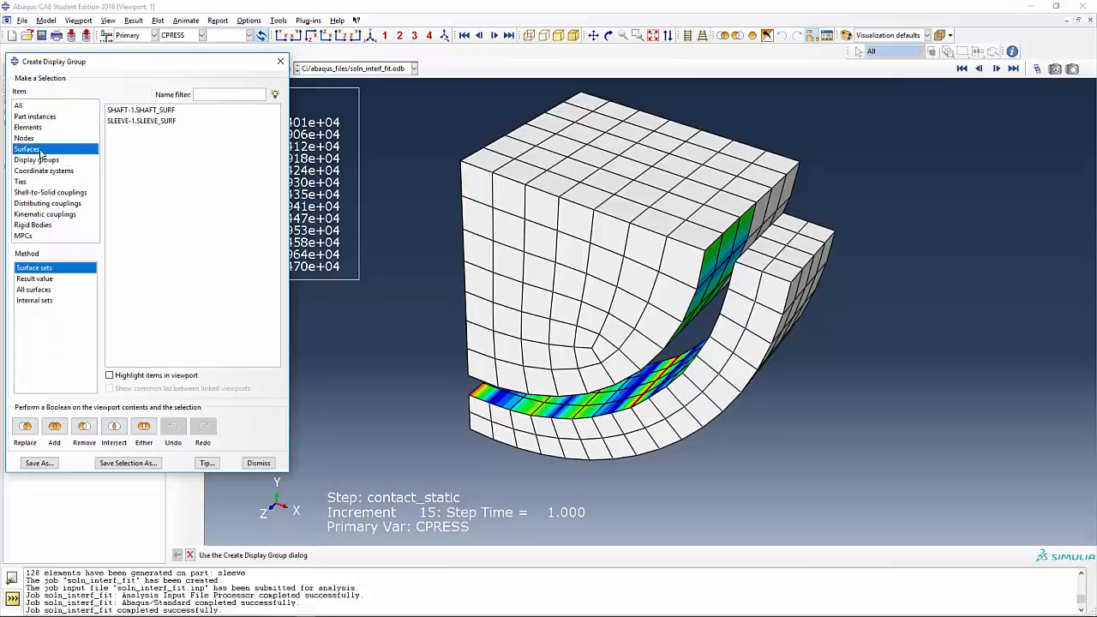
click(135, 111)
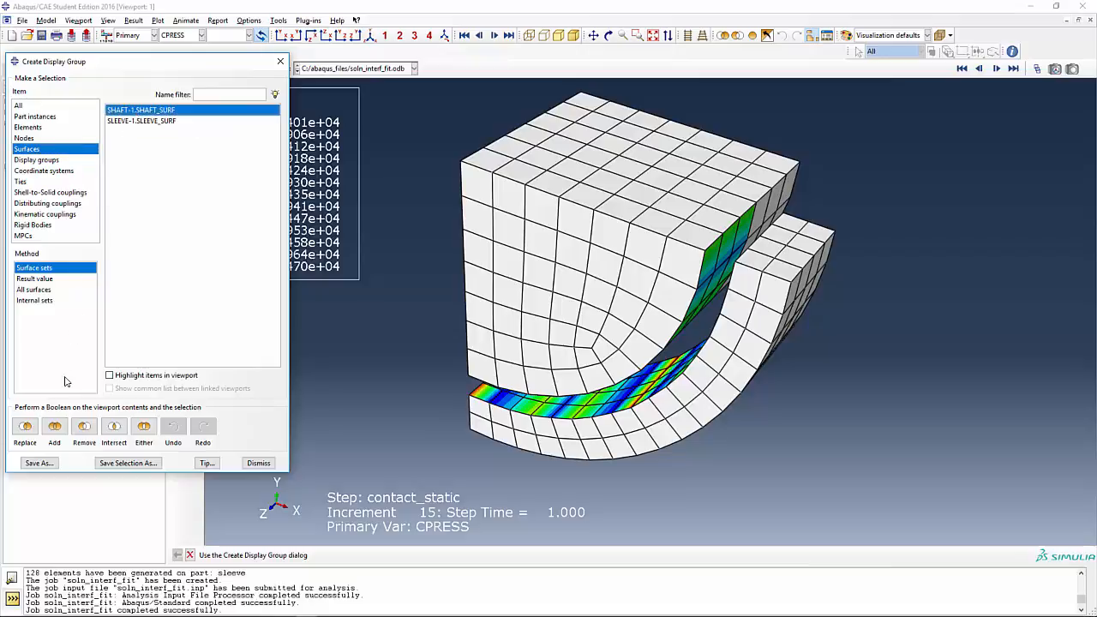
click(27, 435)
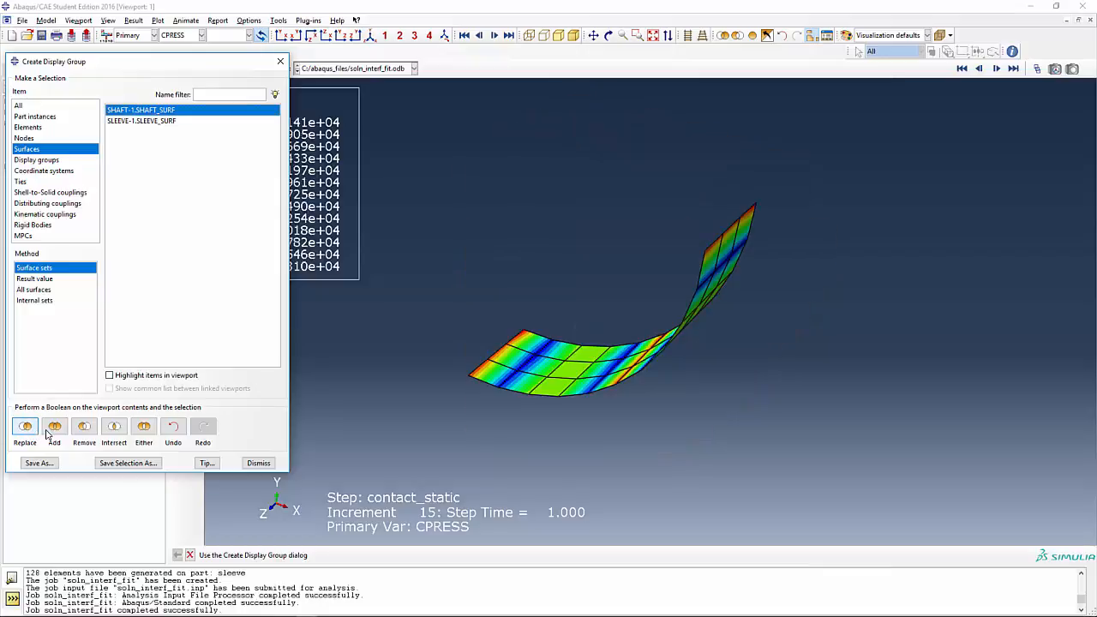
click(606, 392)
drag(607, 392, 727, 439)
ctrl+alt+drag(514, 385, 580, 394)
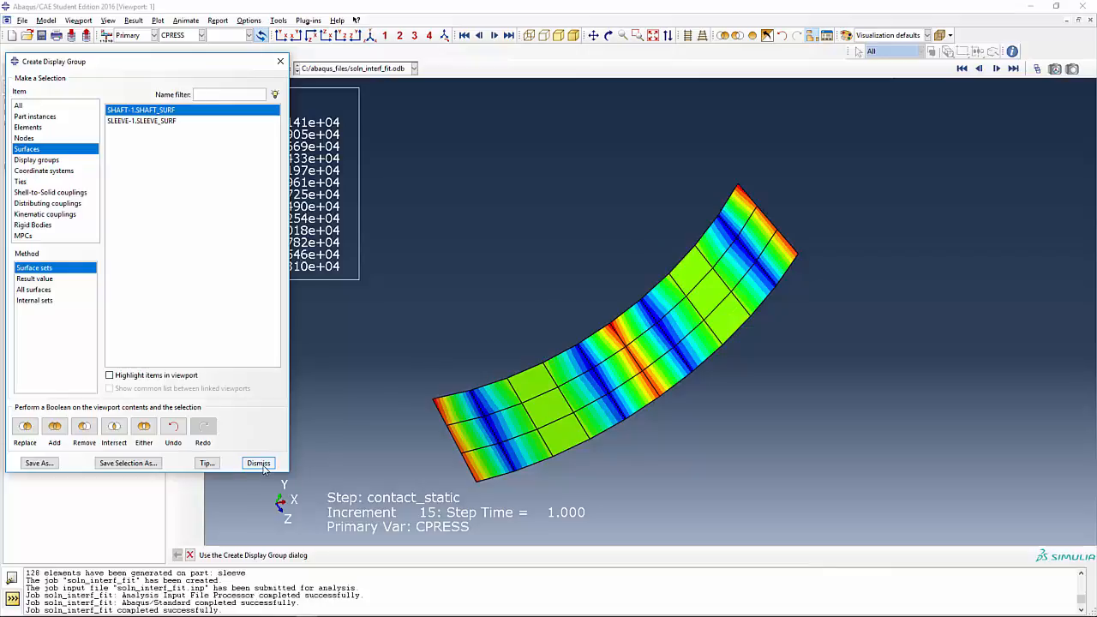
click(258, 463)
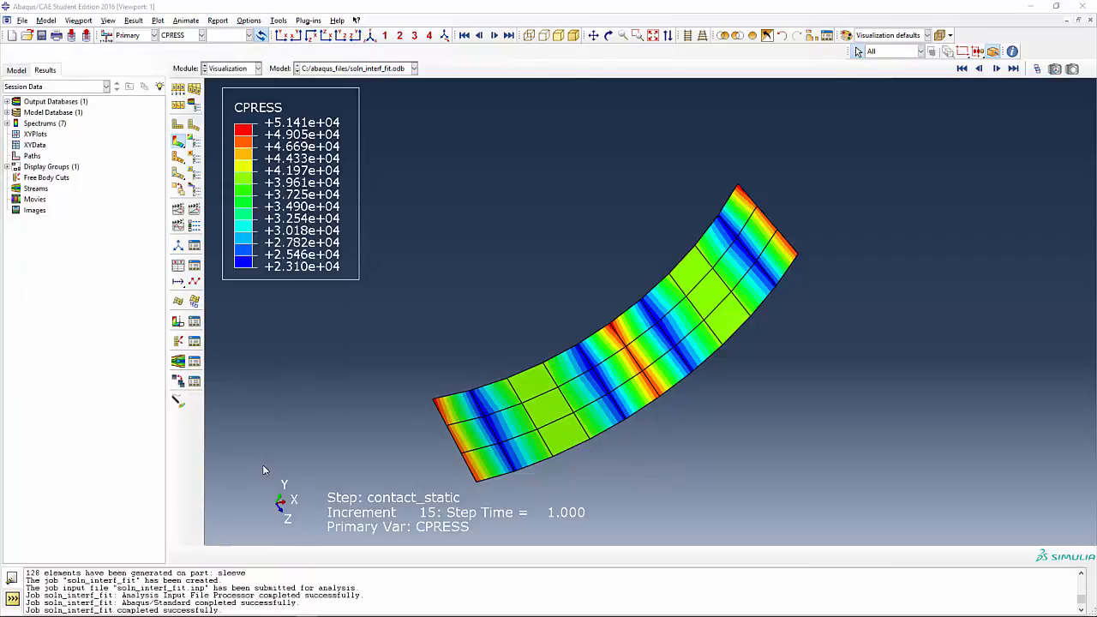
Step: In the Mesh module, assign quadratic 3D Stress elements to the entire shaft part, with C3D10 for tetrahedra
mouse_move(968, 610)
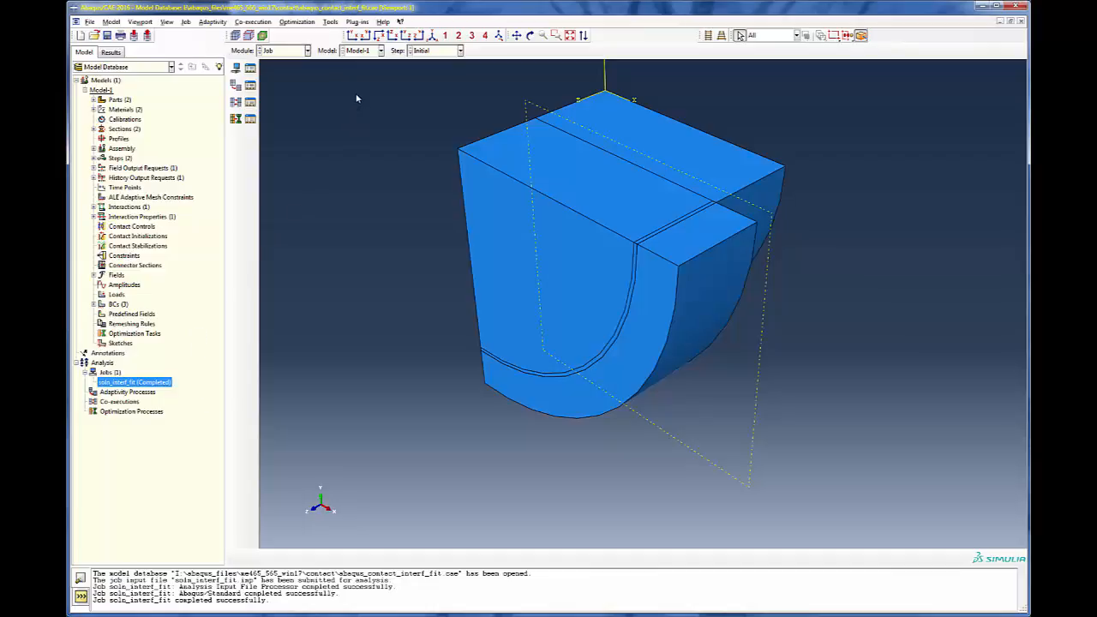
click(306, 51)
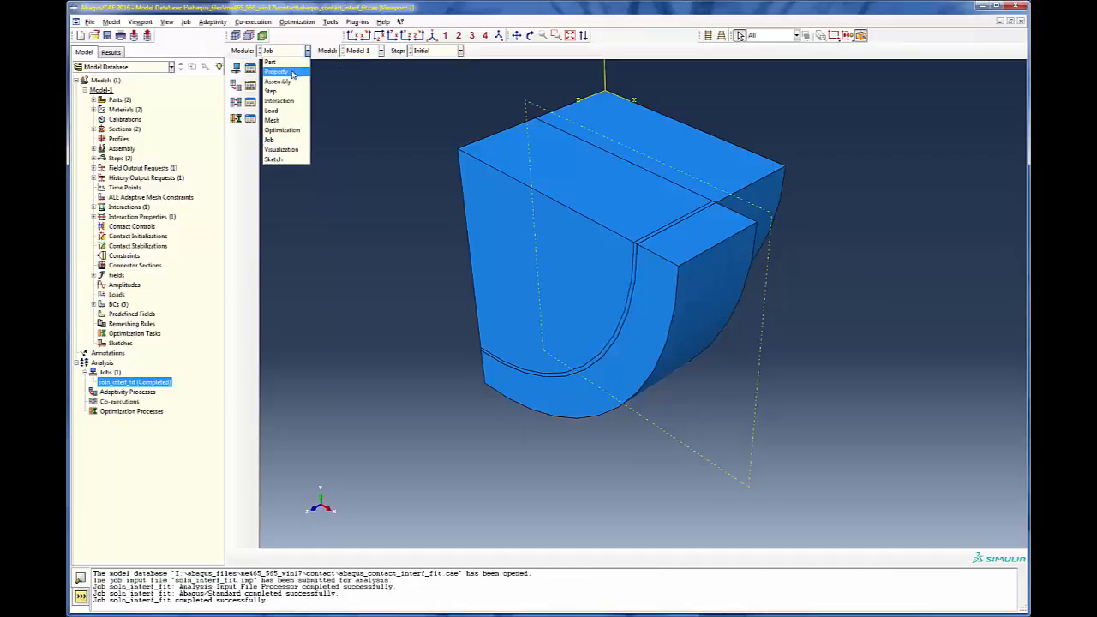
click(278, 120)
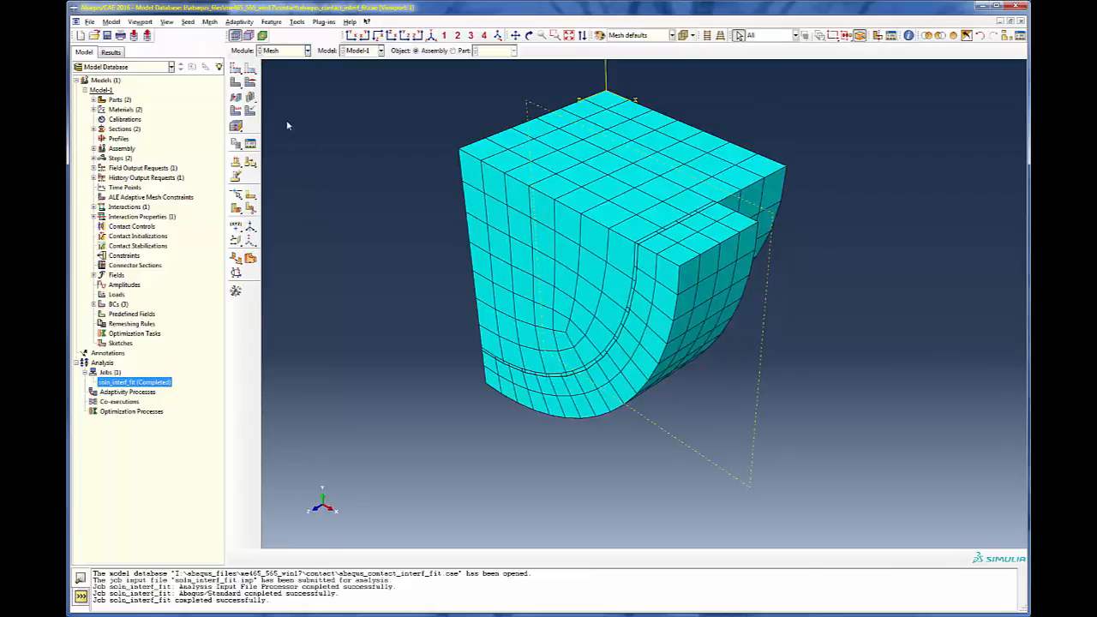
click(452, 50)
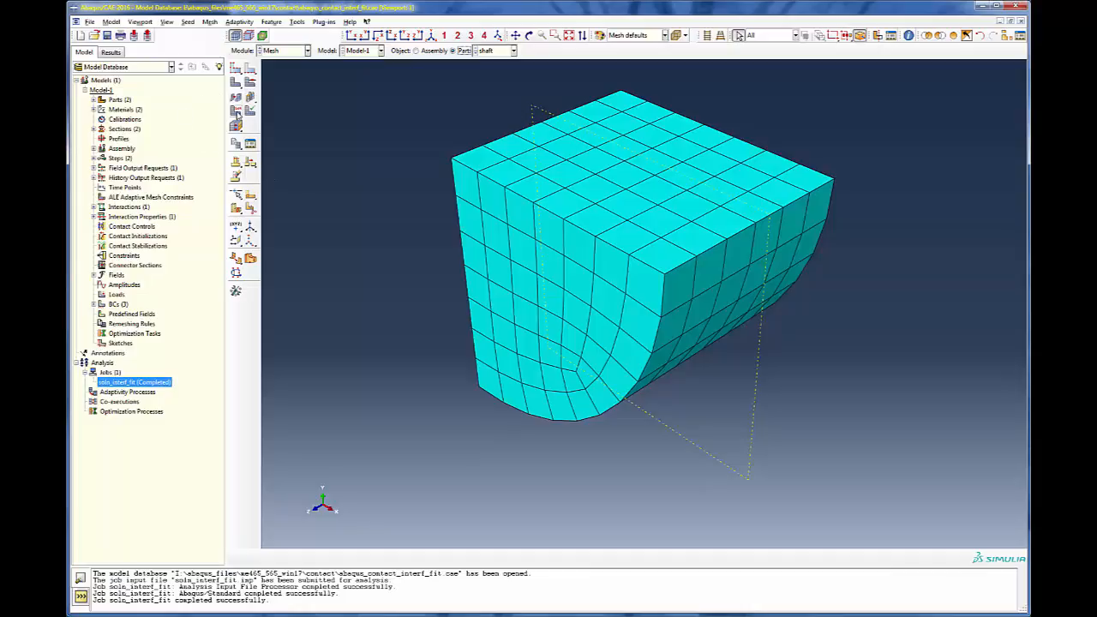
click(237, 115)
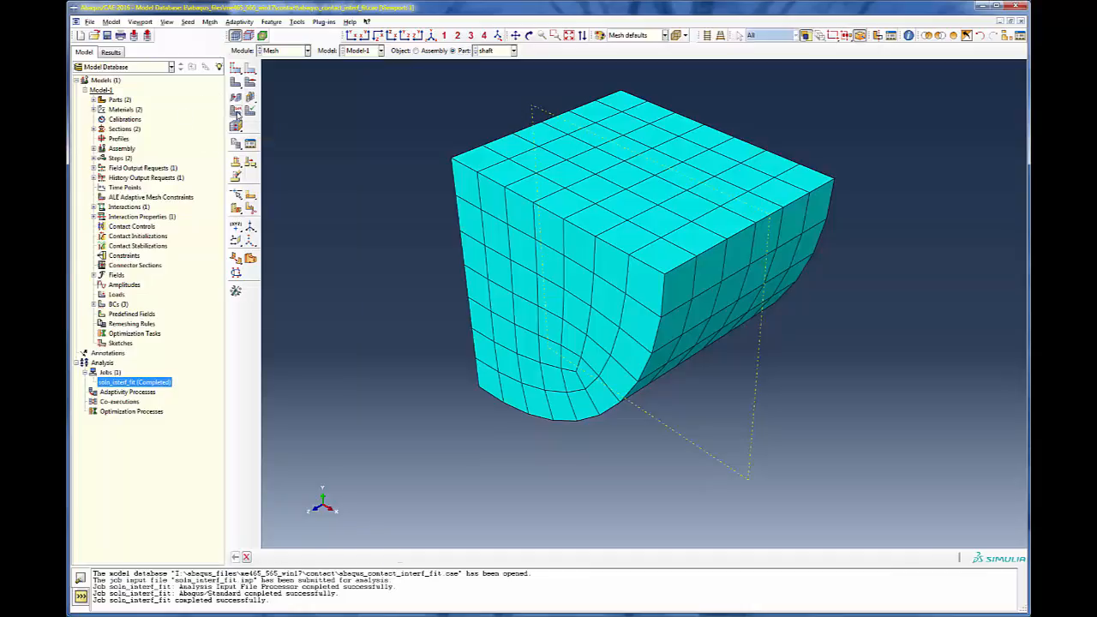
scroll(403, 168, up, 2)
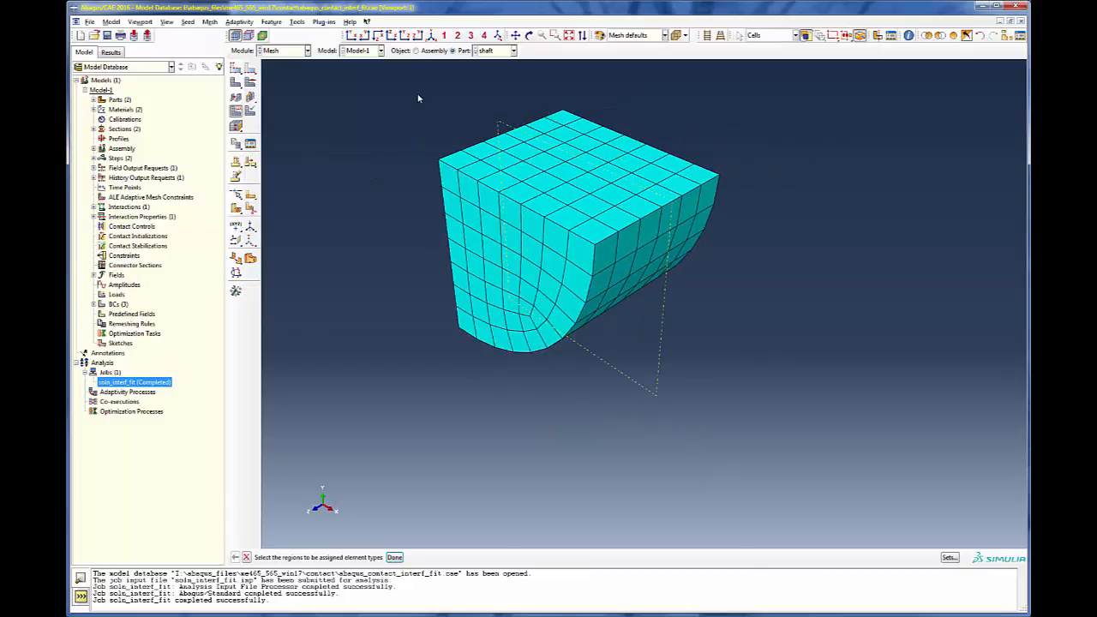
drag(415, 91, 736, 369)
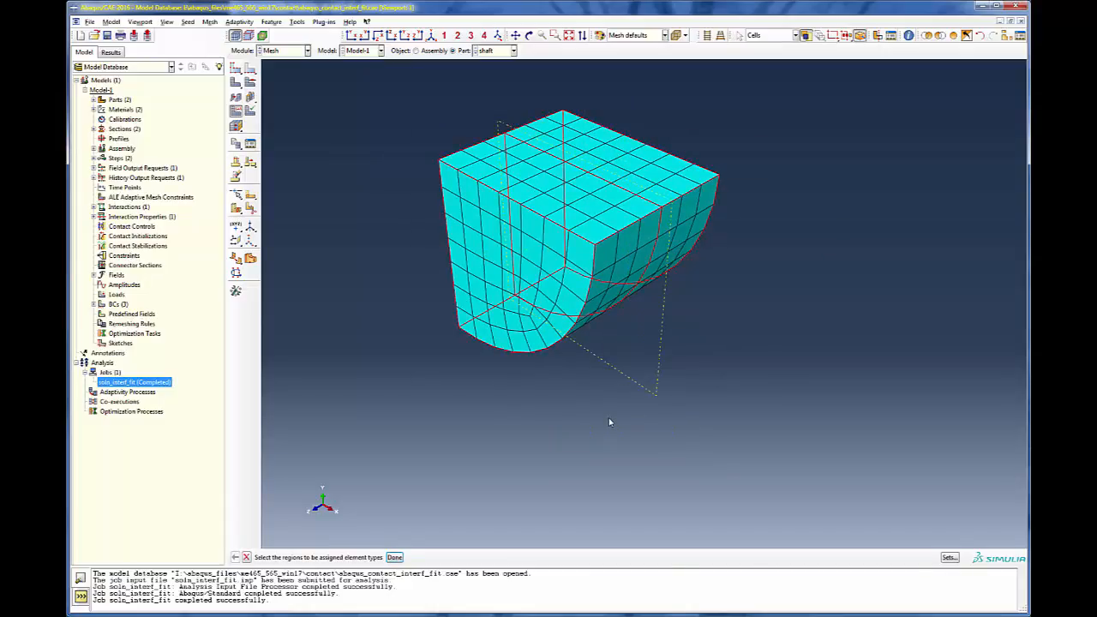
middle_click(608, 417)
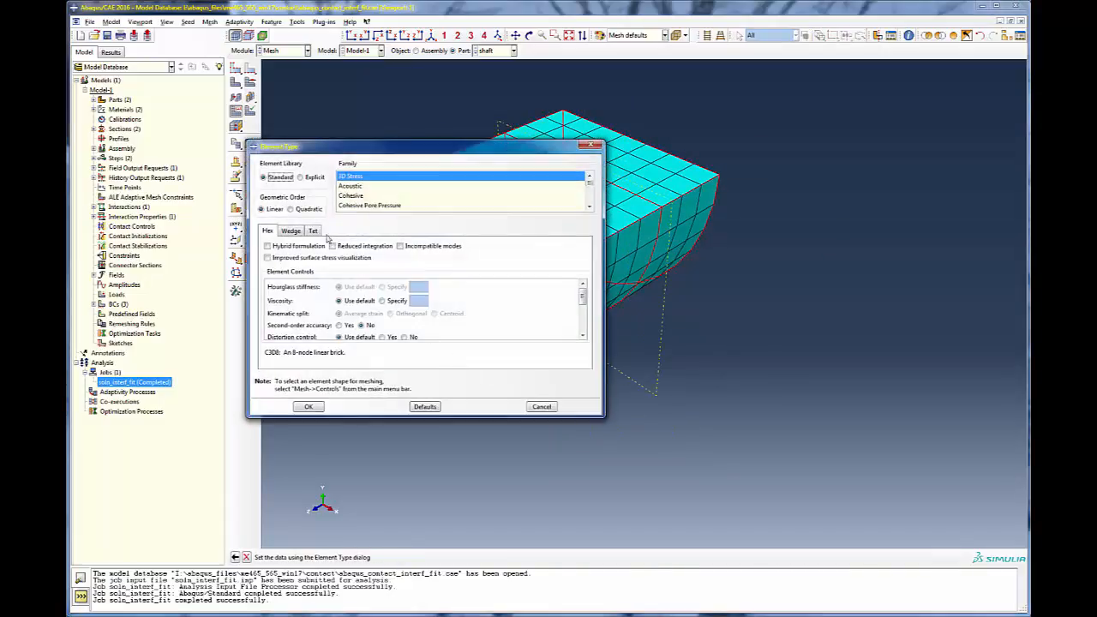
click(290, 209)
click(314, 232)
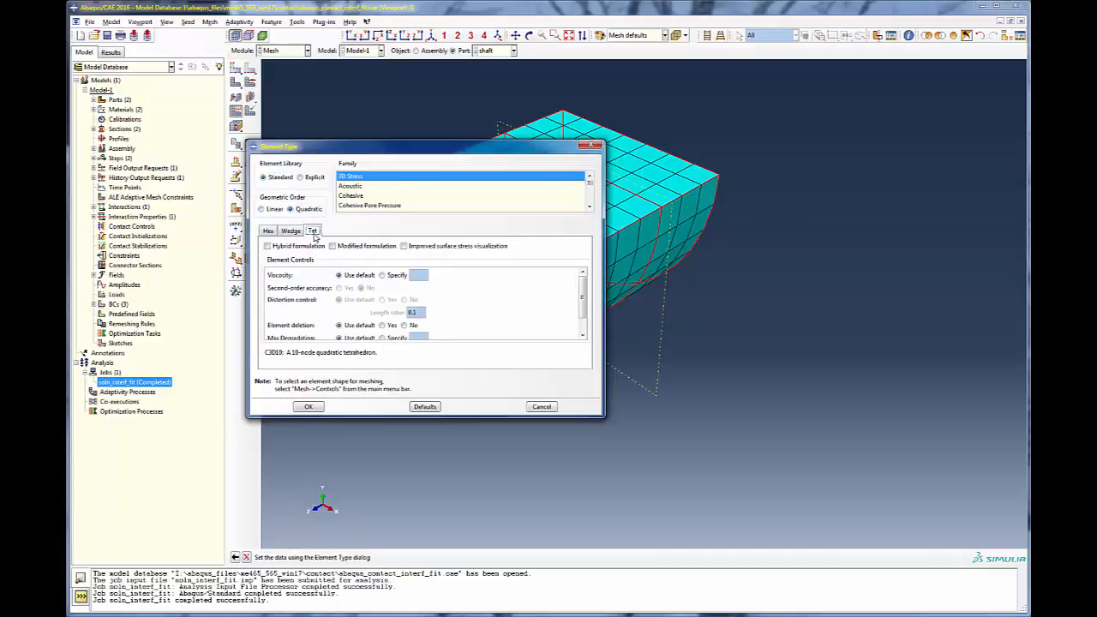
click(308, 407)
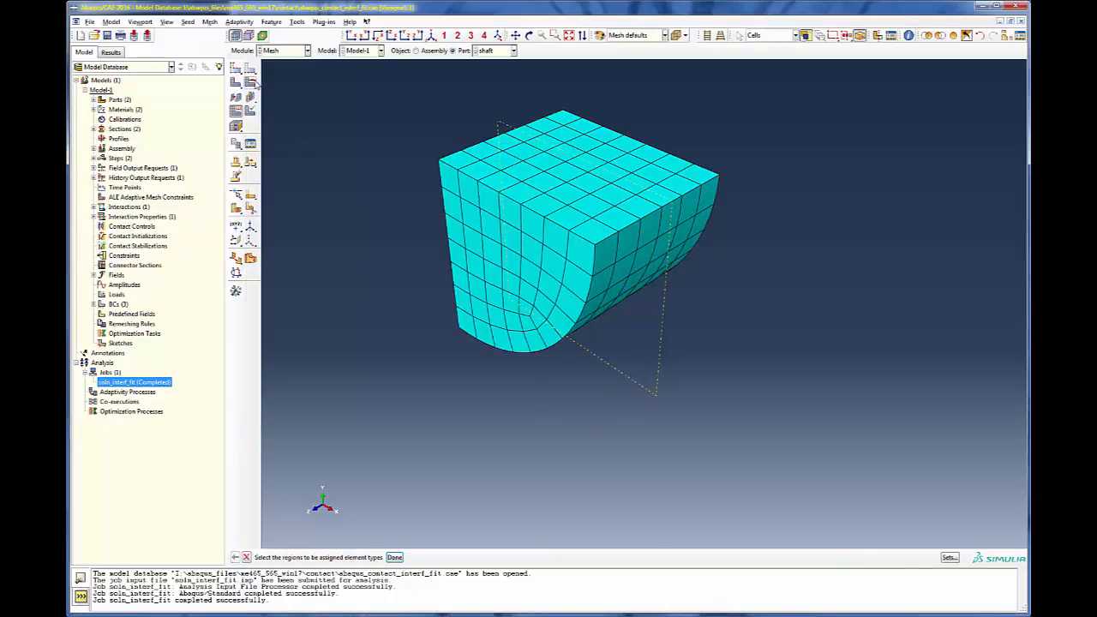
Step: Set the shaft's mesh controls to the Tet element shape with free meshing and the default algorithm, deleting the invalidated meshes
click(250, 82)
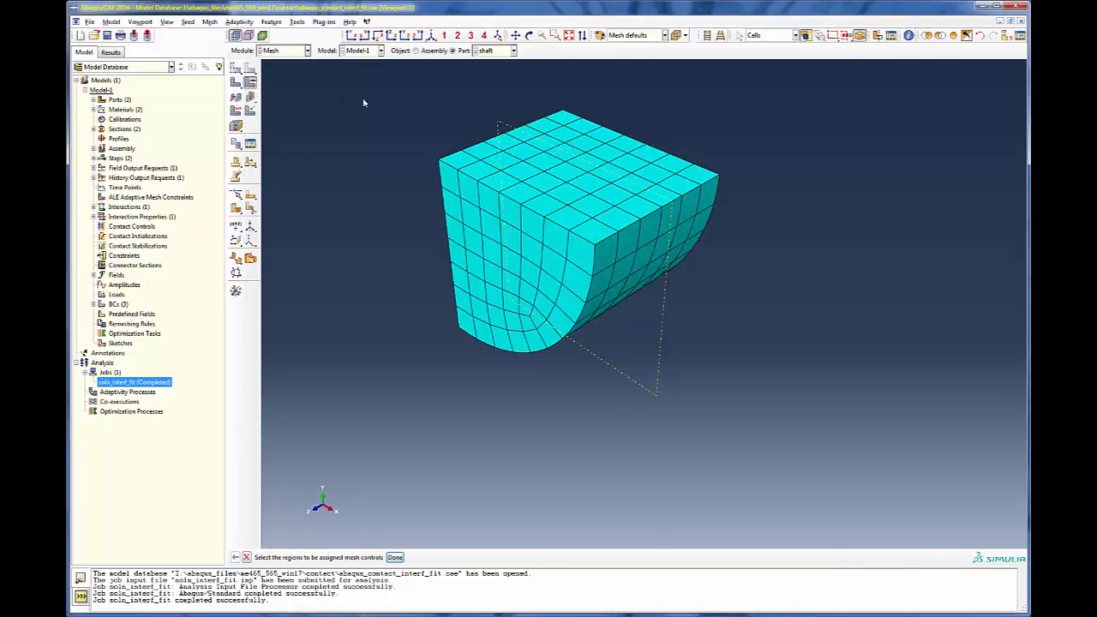
drag(374, 92, 704, 412)
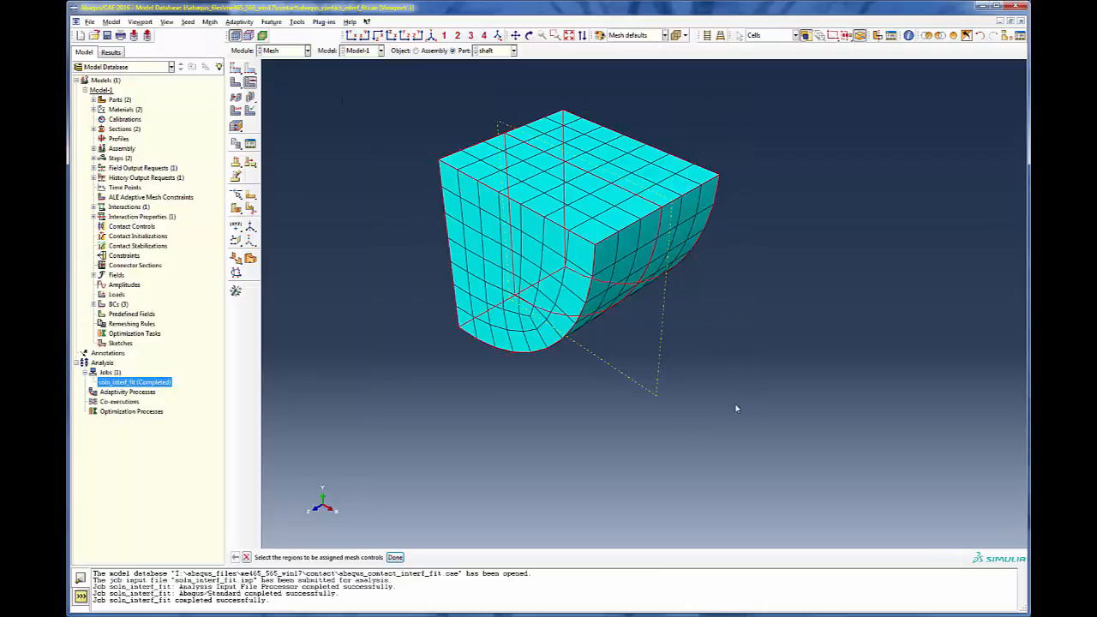
click(395, 557)
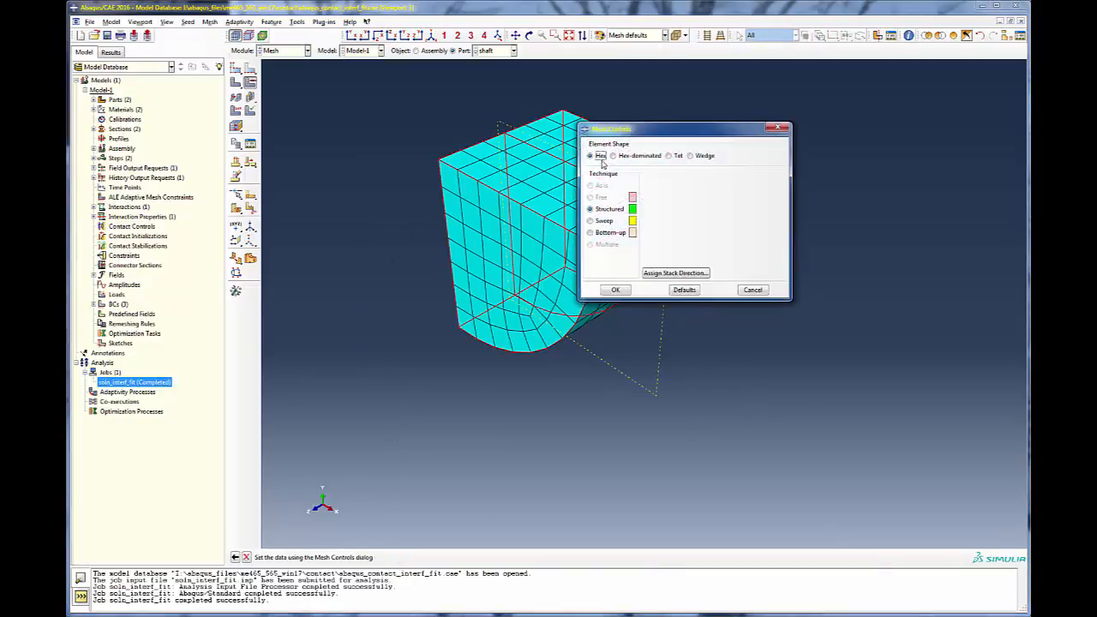
click(670, 157)
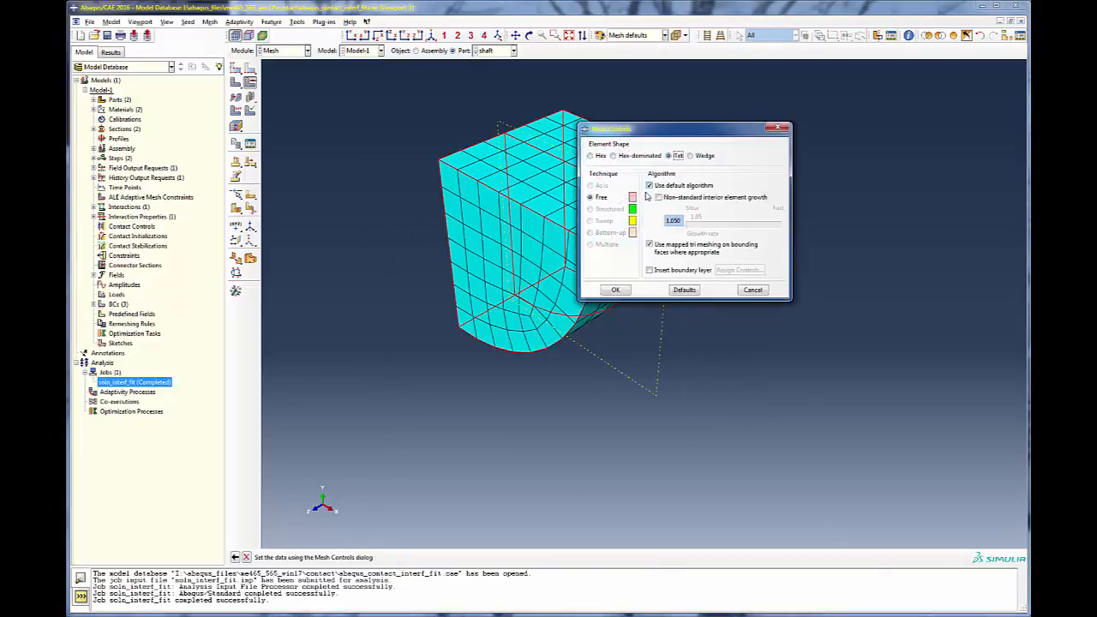
click(616, 290)
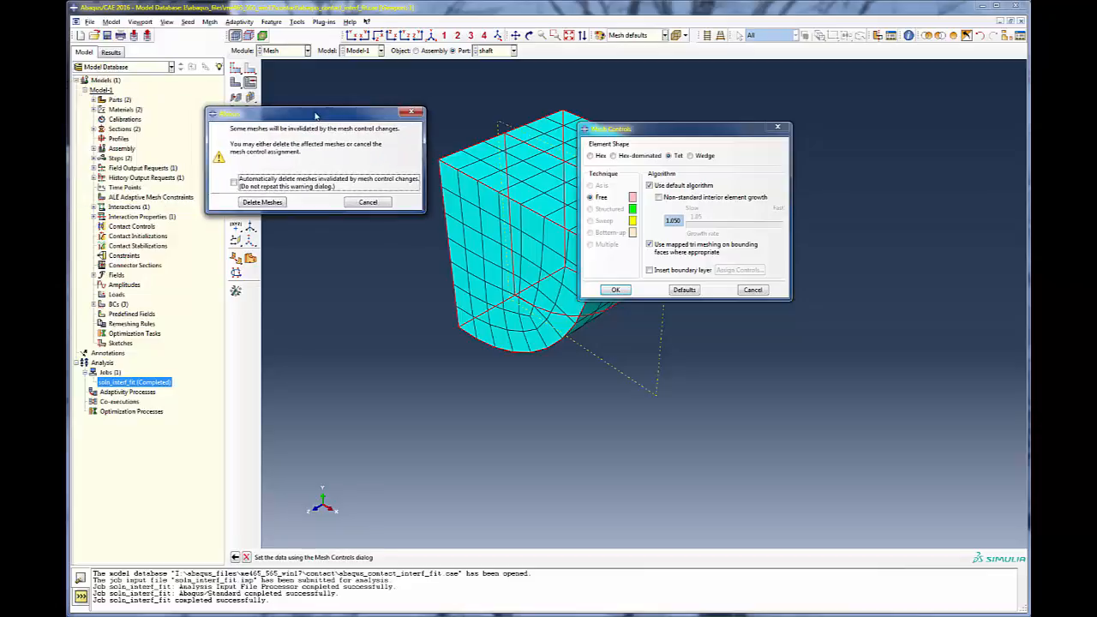
click(263, 202)
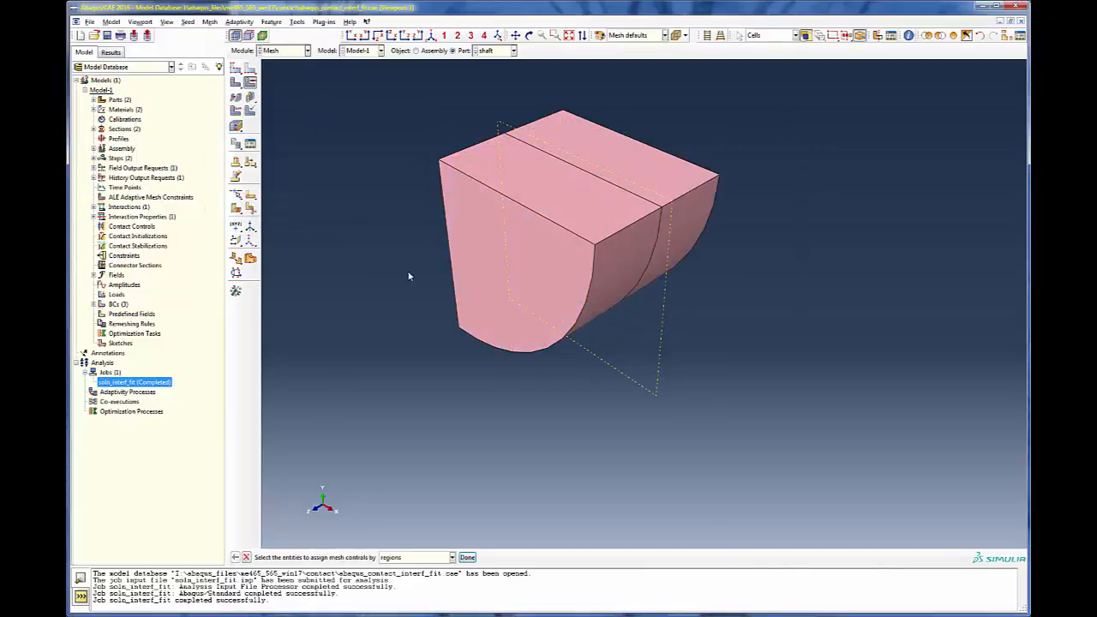
Step: Seed the shaft with an approximate global size of 0.2
click(236, 71)
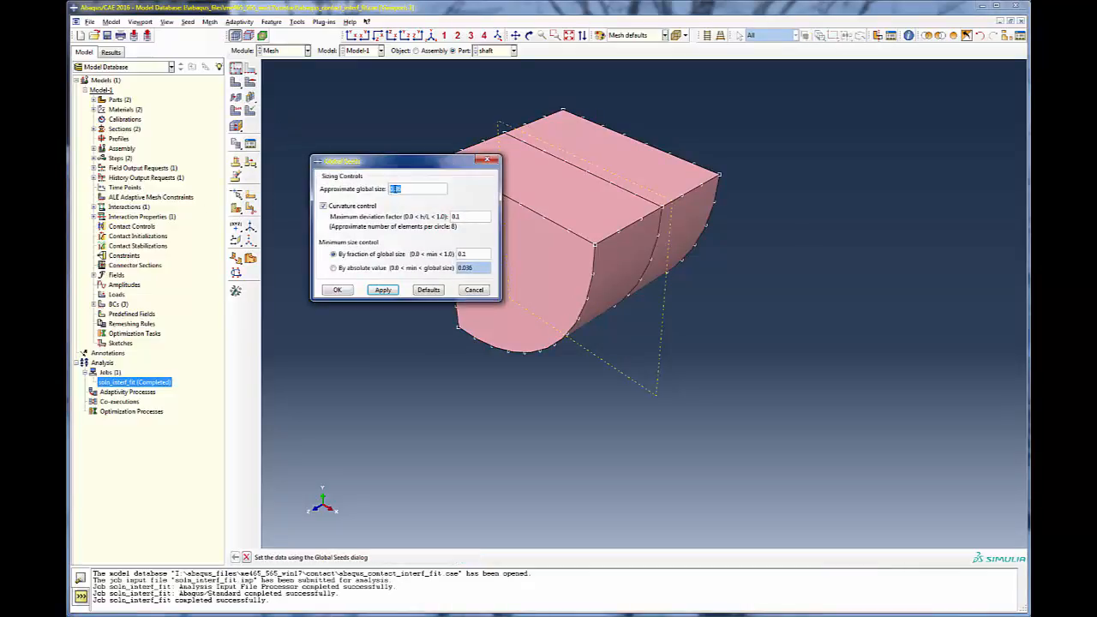
drag(395, 189, 407, 188)
text(2)
click(385, 290)
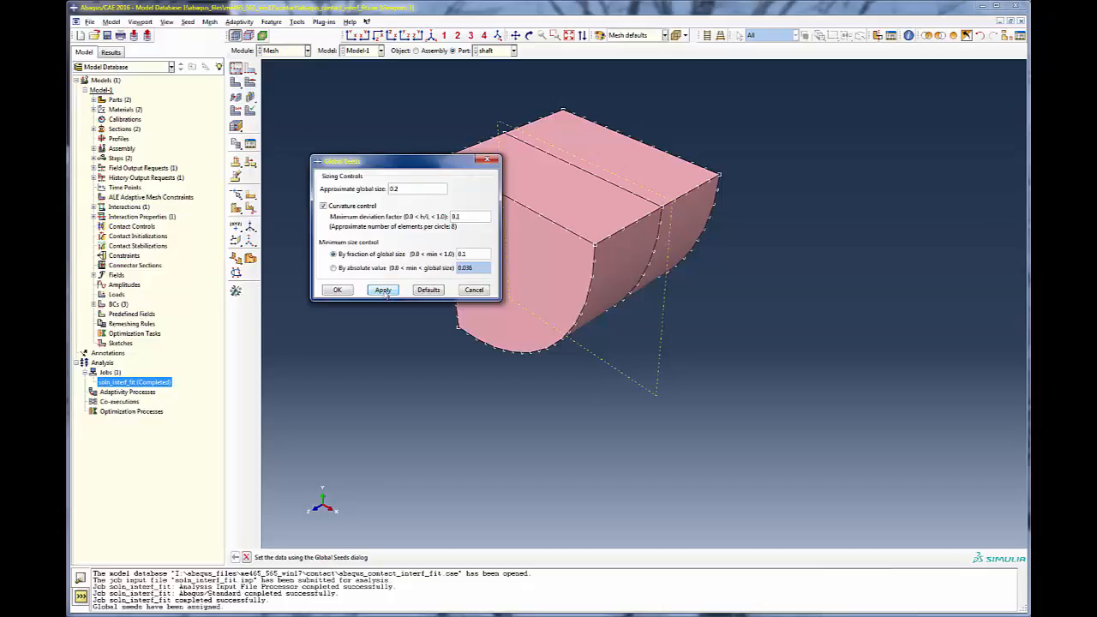
Step: Generate the tetrahedral mesh on the shaft part with the new seeds, and display the meshed assembly
click(338, 289)
click(240, 84)
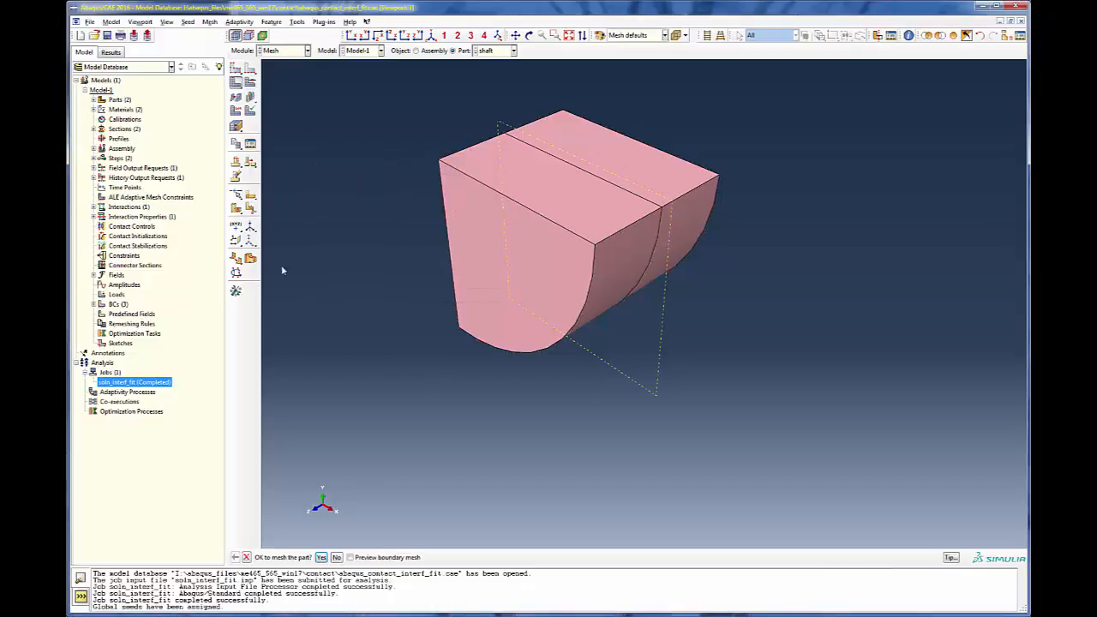
click(327, 556)
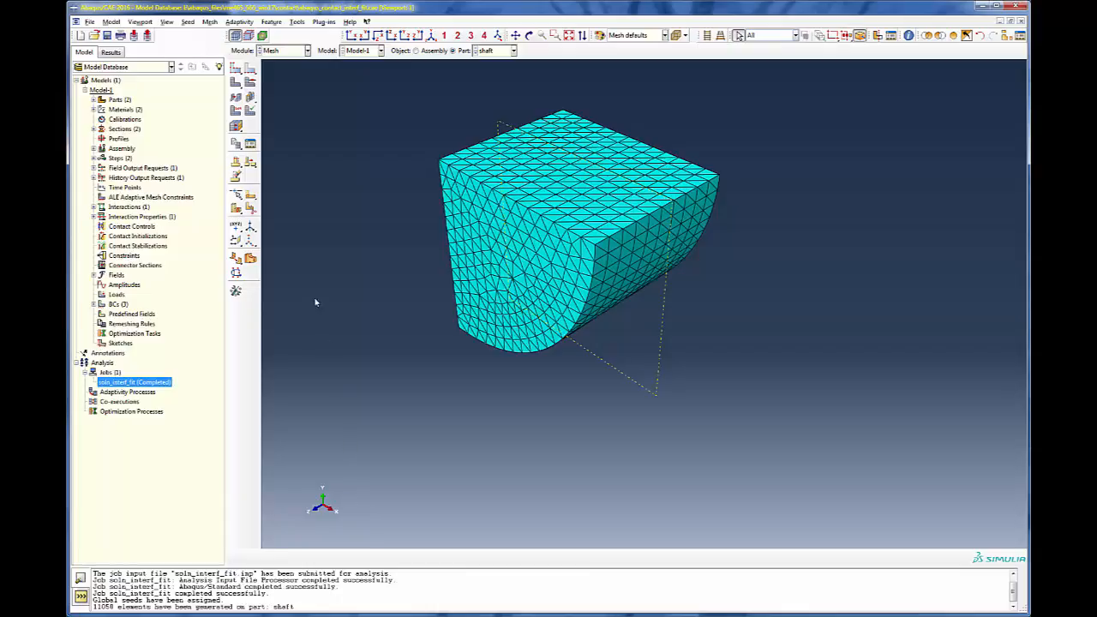
click(416, 51)
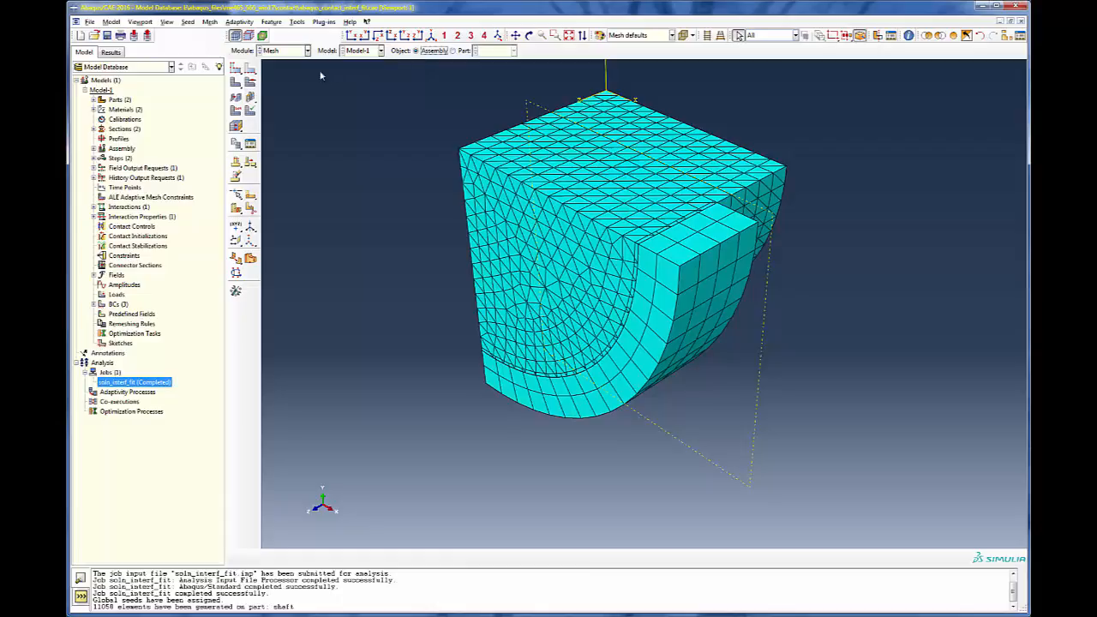
Step: Seed the sleeve part with an approximate global size of 0.12, automatically deleting the meshes invalidated by the seed change
click(453, 51)
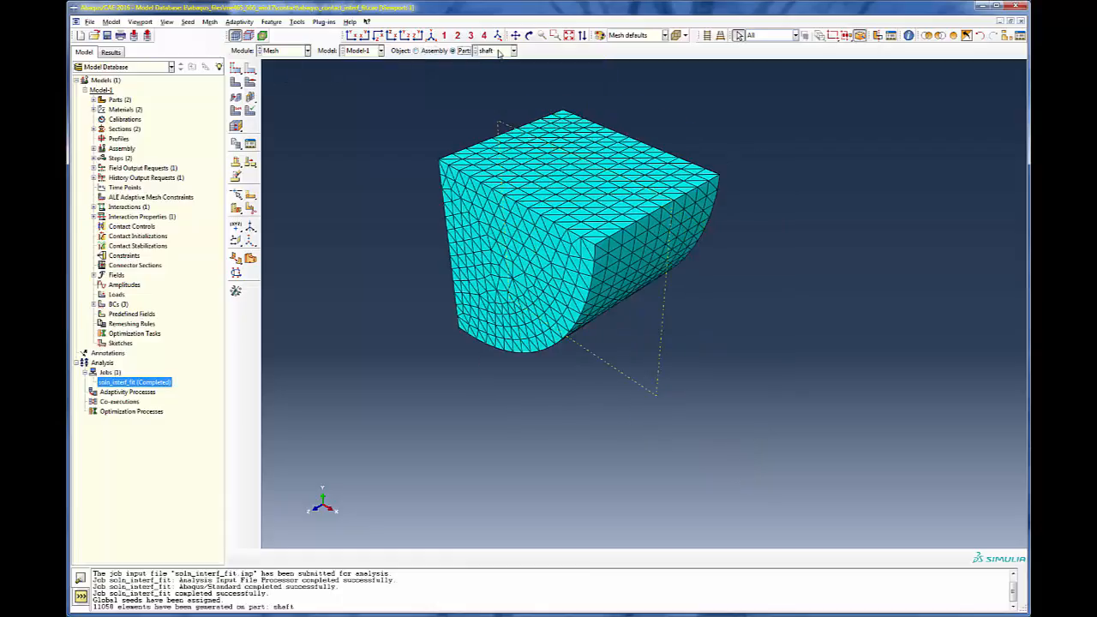
click(513, 51)
click(490, 72)
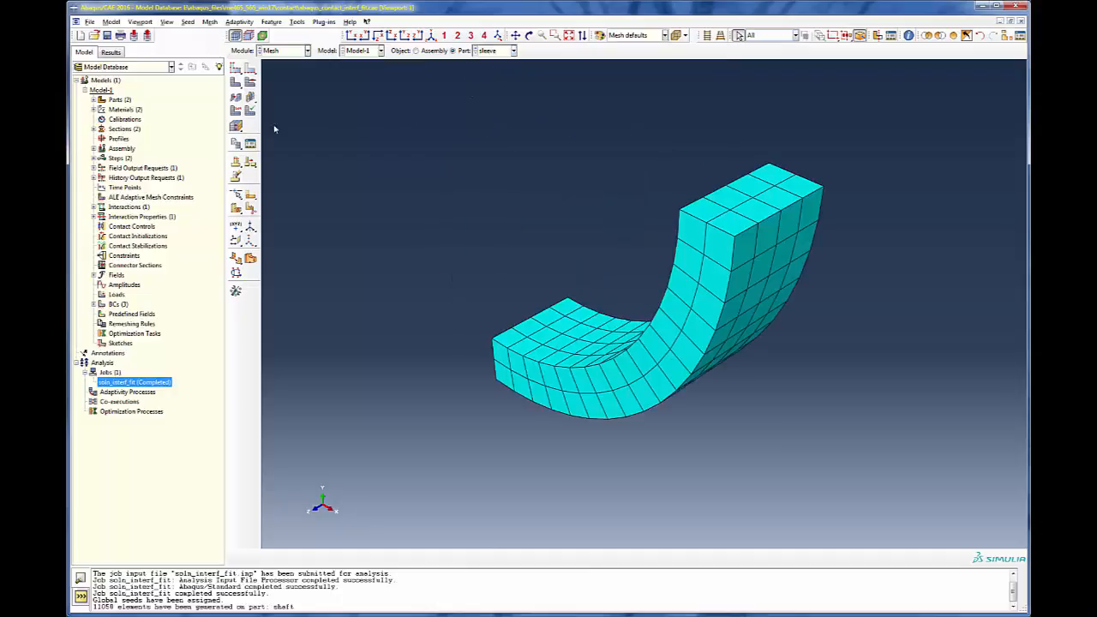
click(236, 68)
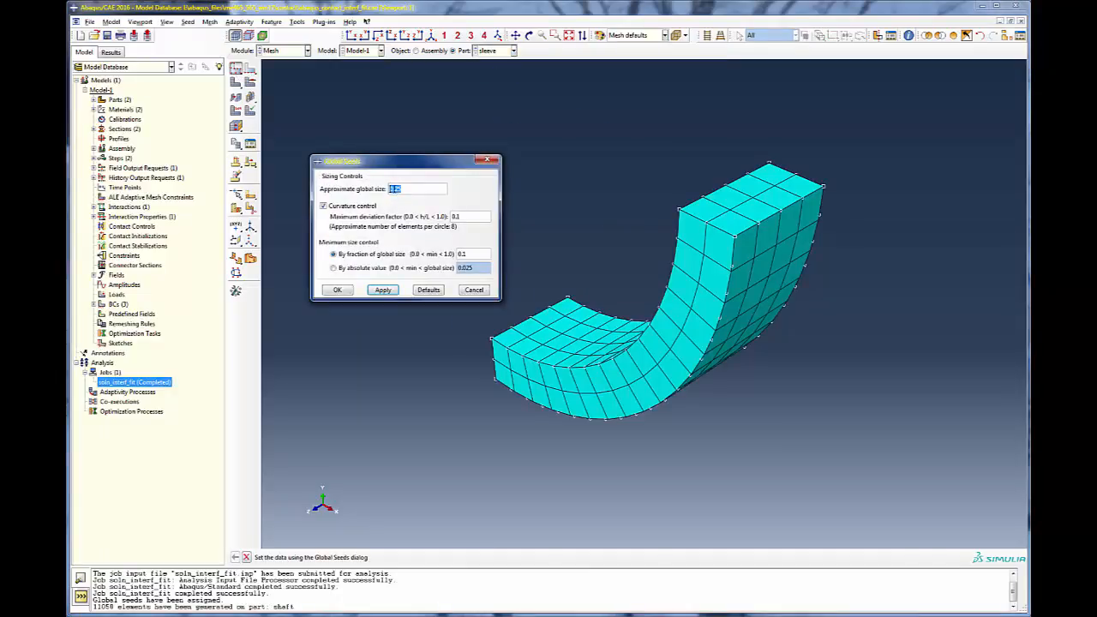
double_click(396, 189)
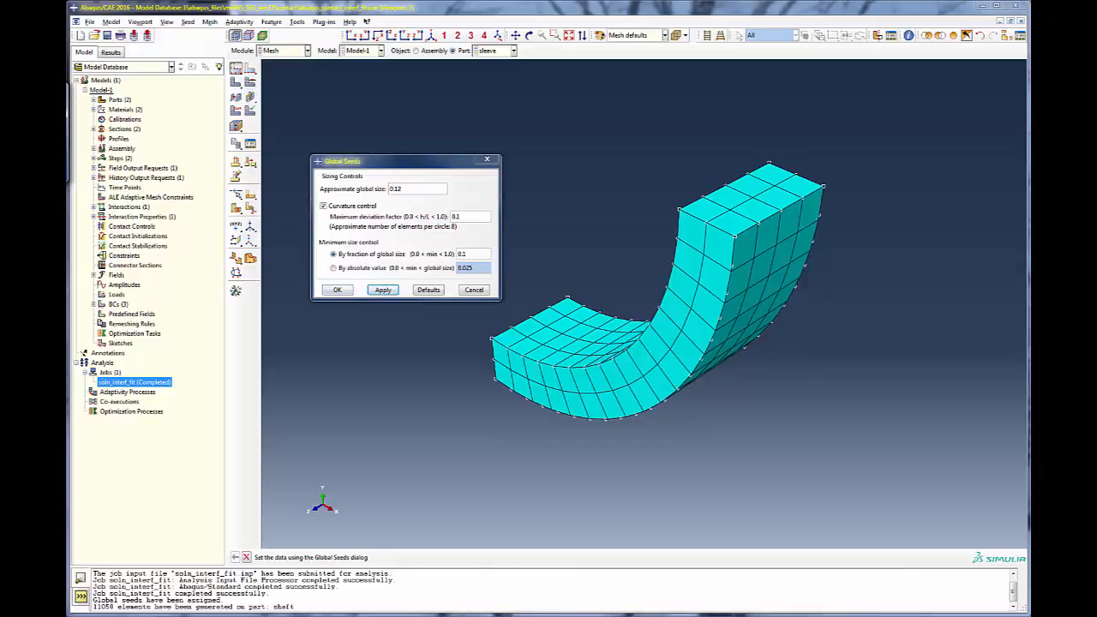
drag(12, 90, 313, 90)
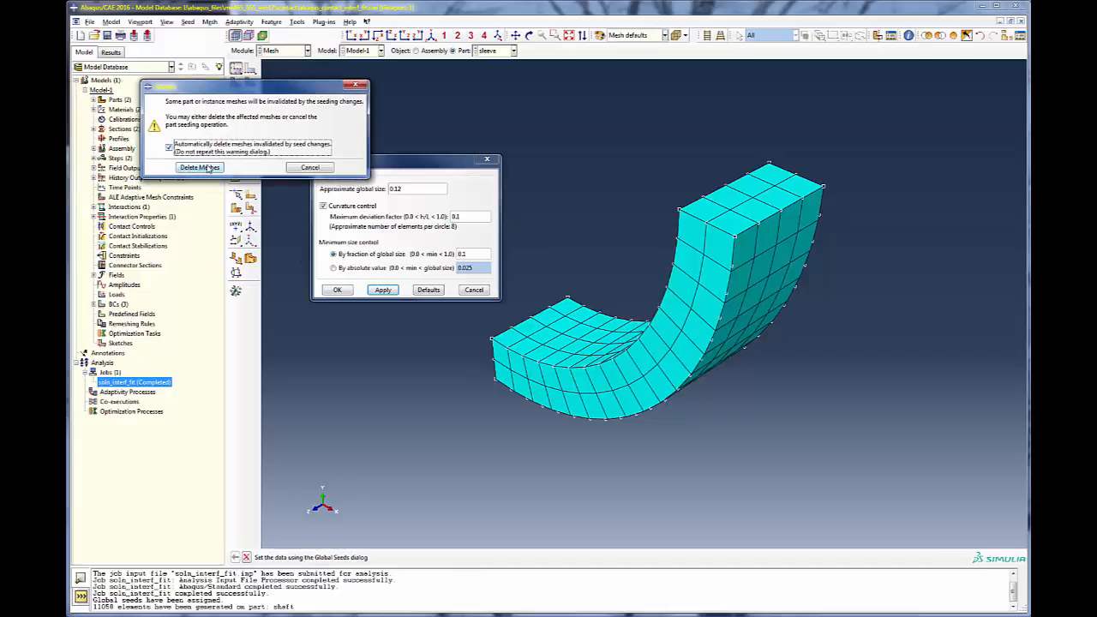
click(199, 167)
click(338, 291)
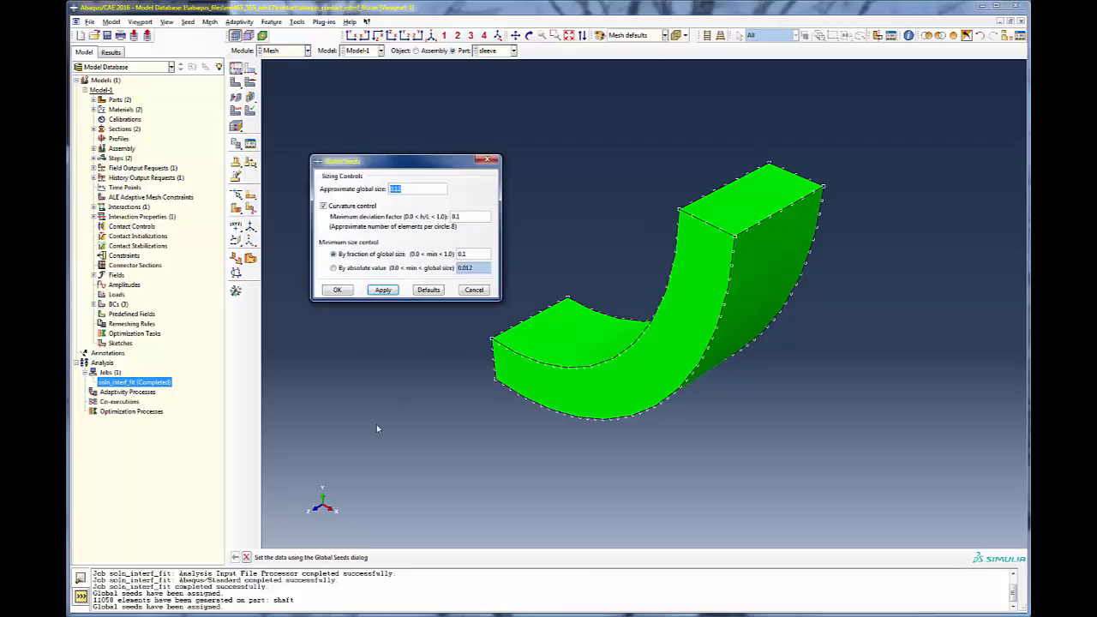
click(474, 290)
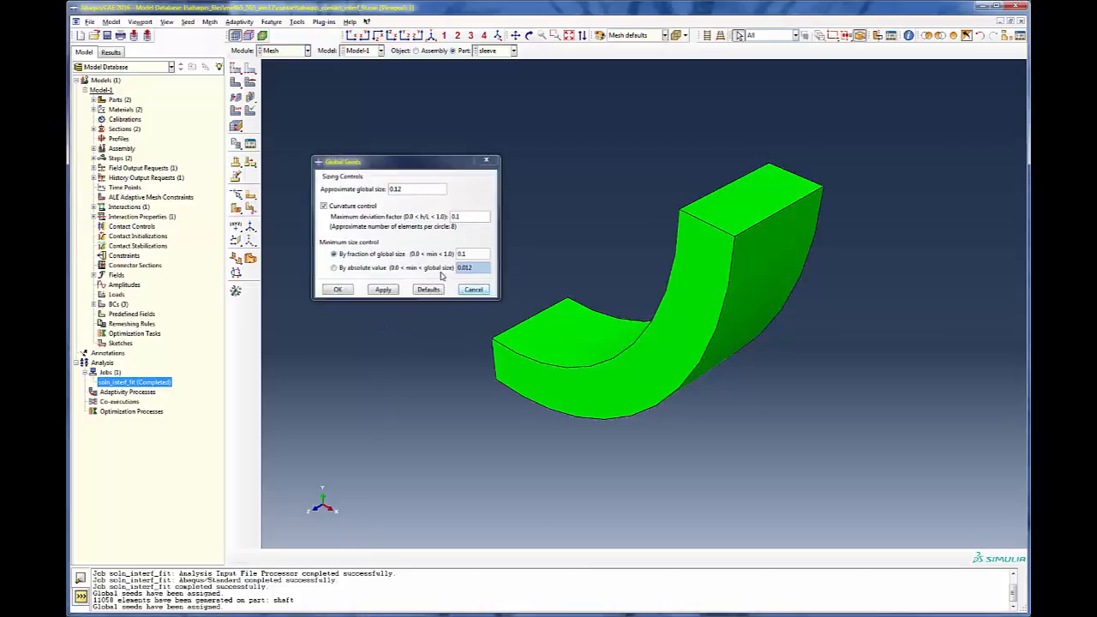
Step: Generate the mesh on the sleeve part and display the full assembly with both refined meshes
click(240, 88)
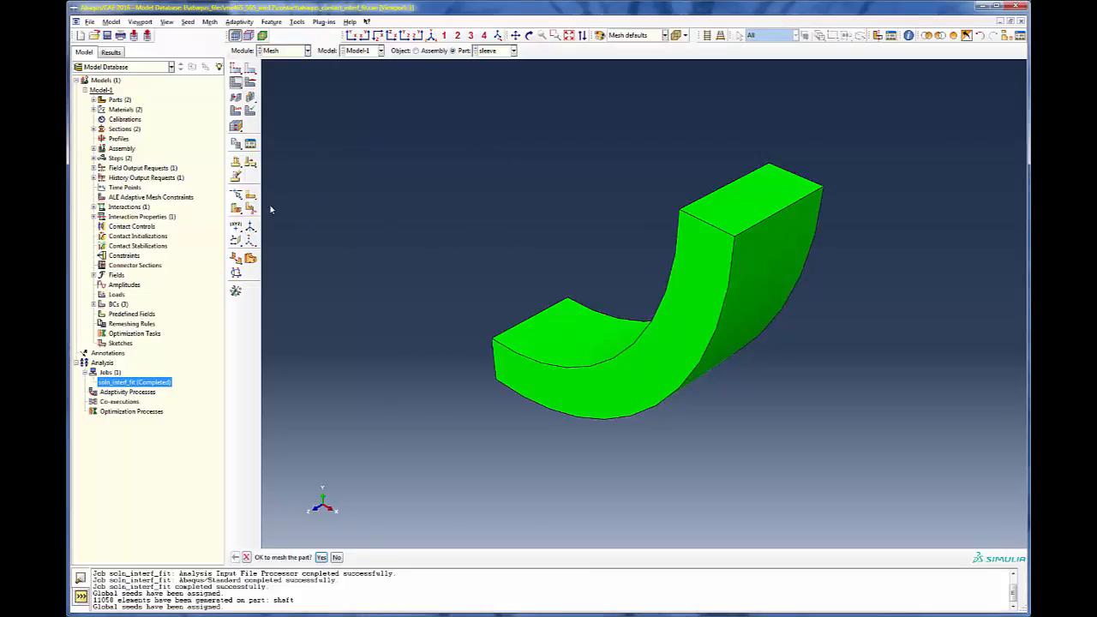
click(236, 80)
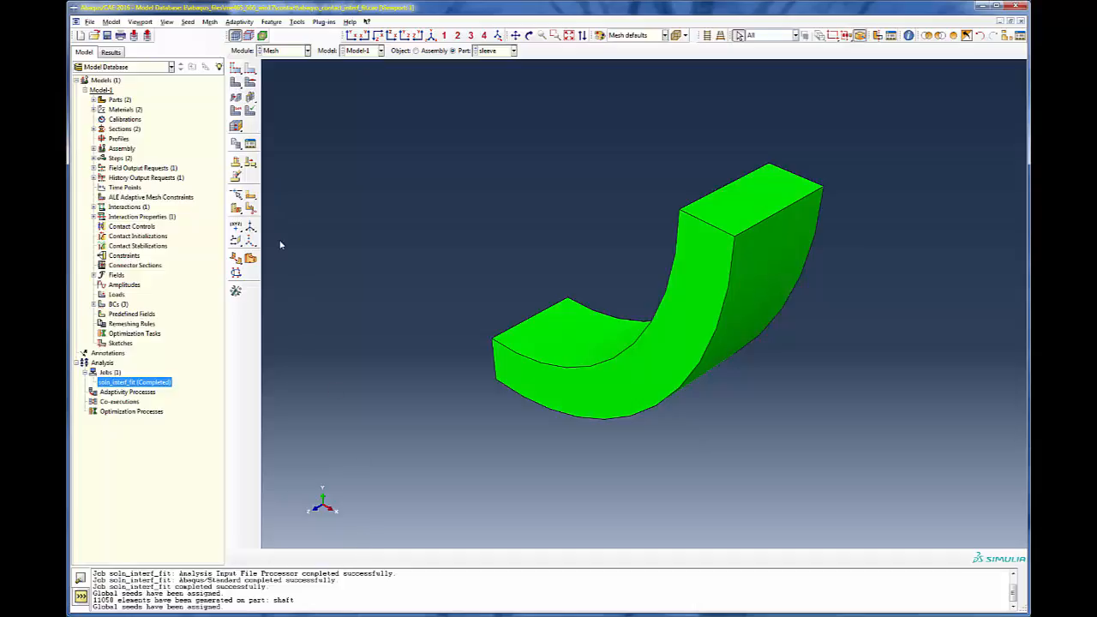
click(250, 96)
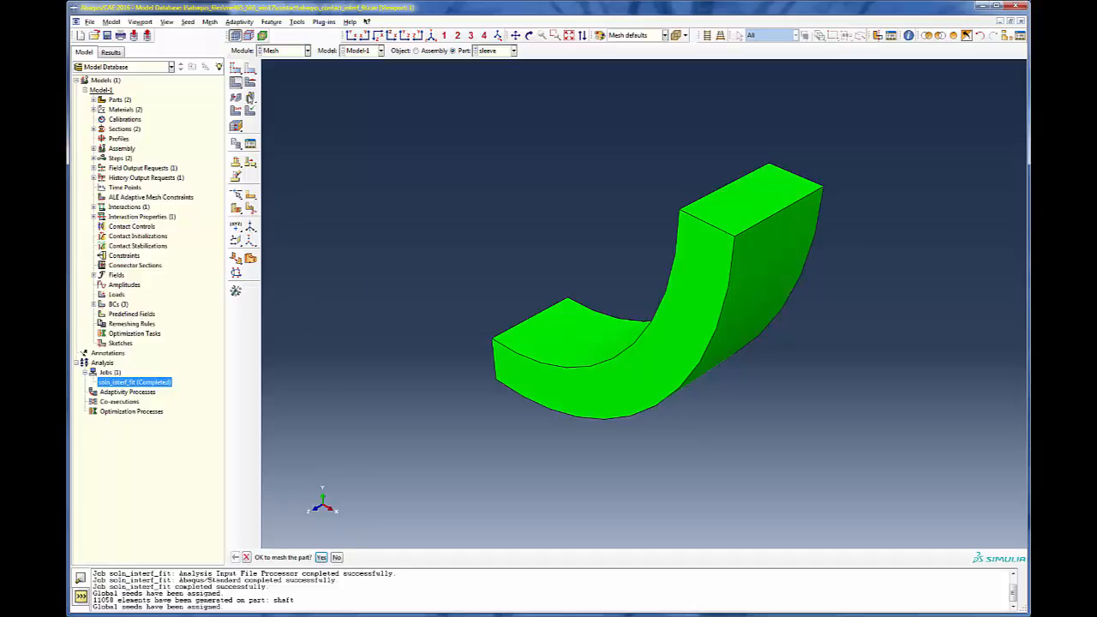
click(321, 557)
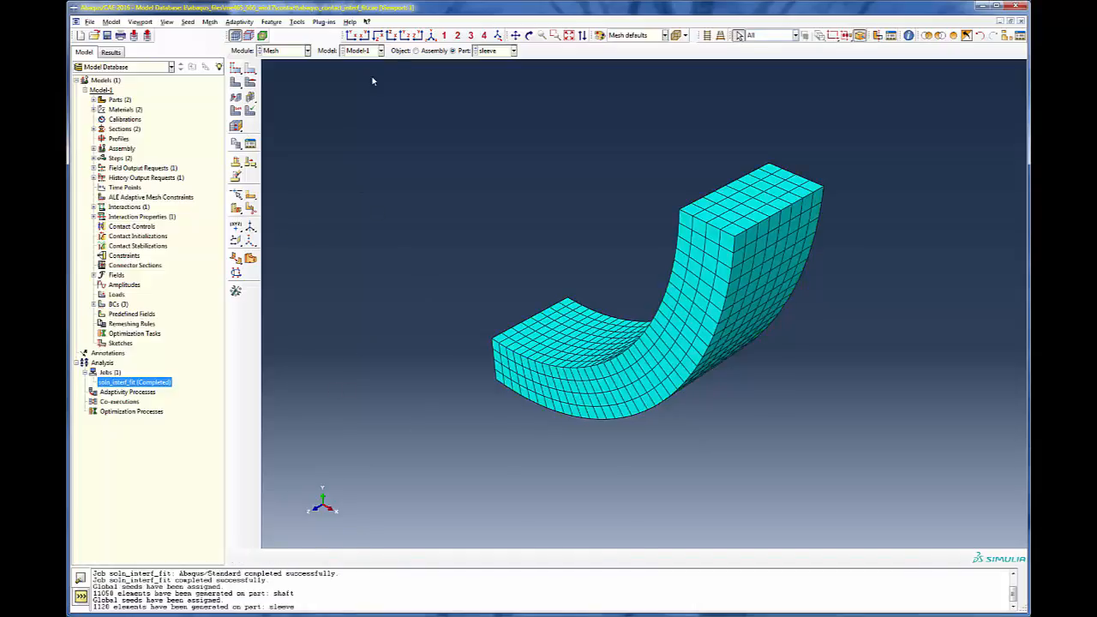
click(416, 50)
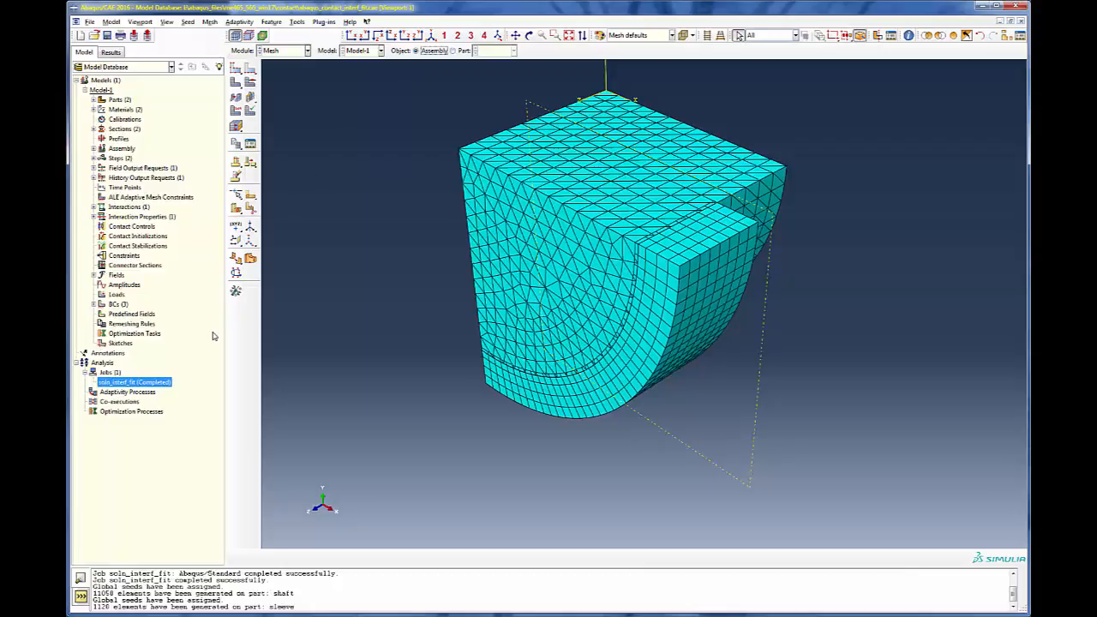
Step: Resubmit the soln_interf_fit job, overwriting its existing job files, and monitor the run until it completes
right_click(158, 387)
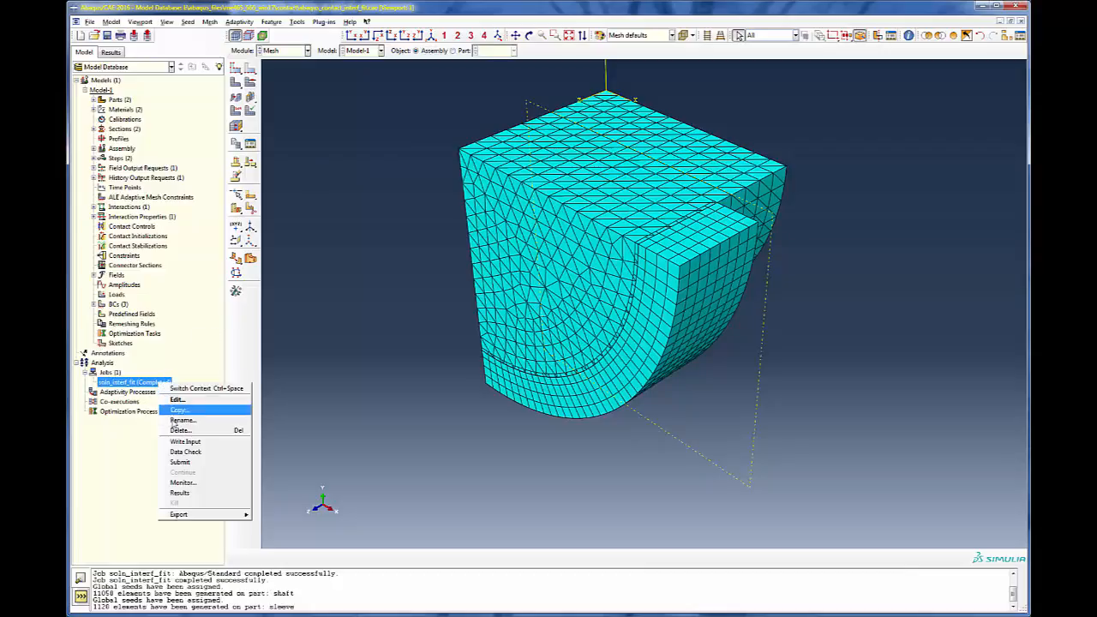
click(184, 461)
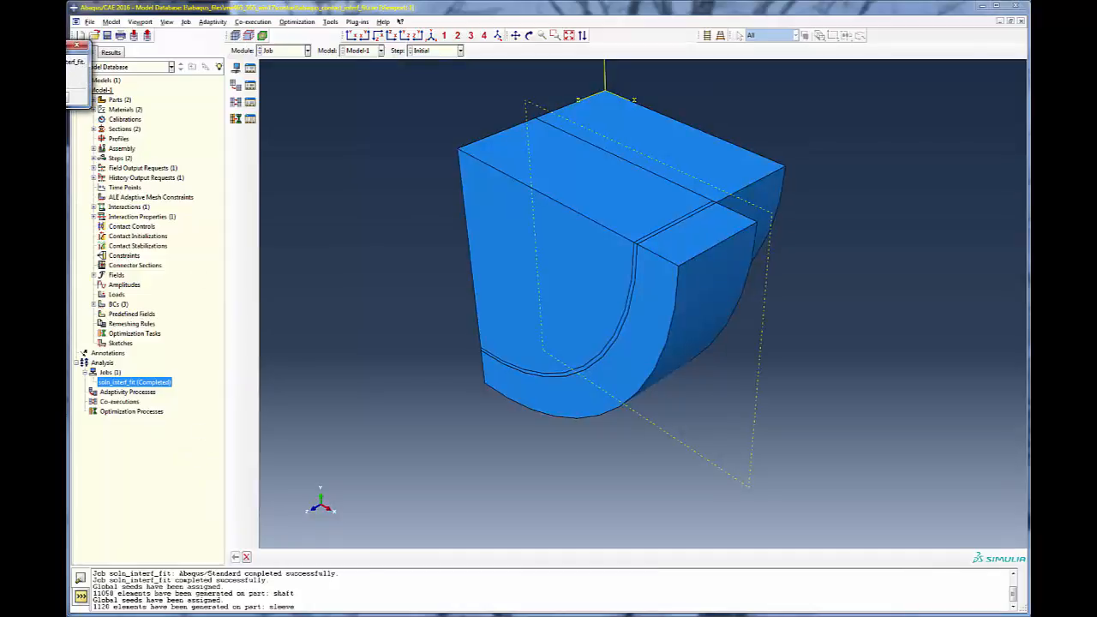
click(214, 140)
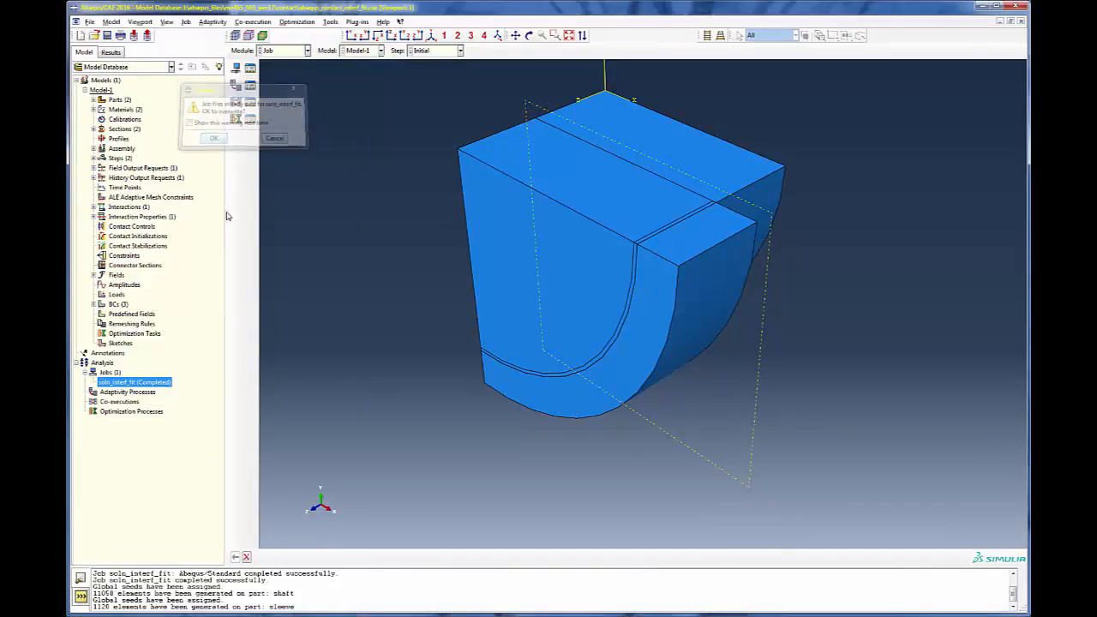
right_click(138, 385)
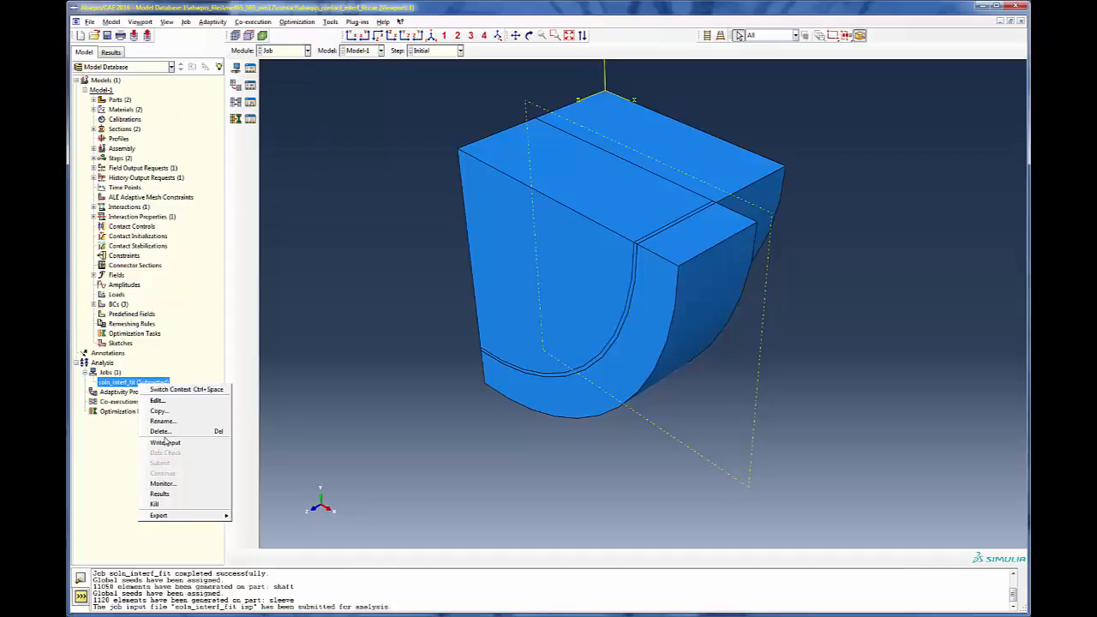
click(163, 483)
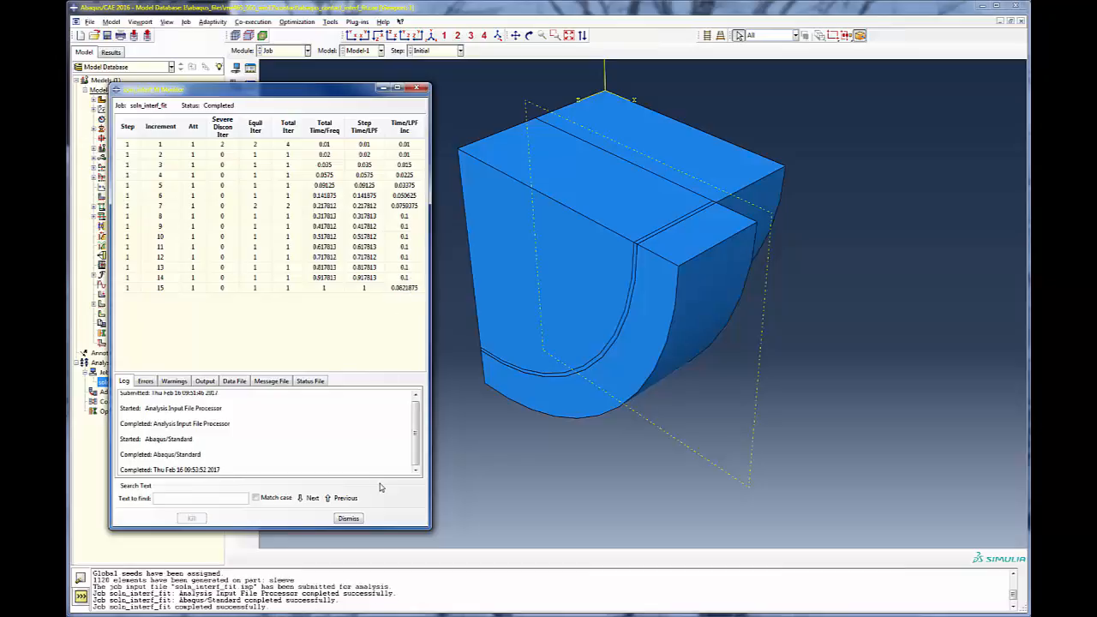
click(348, 517)
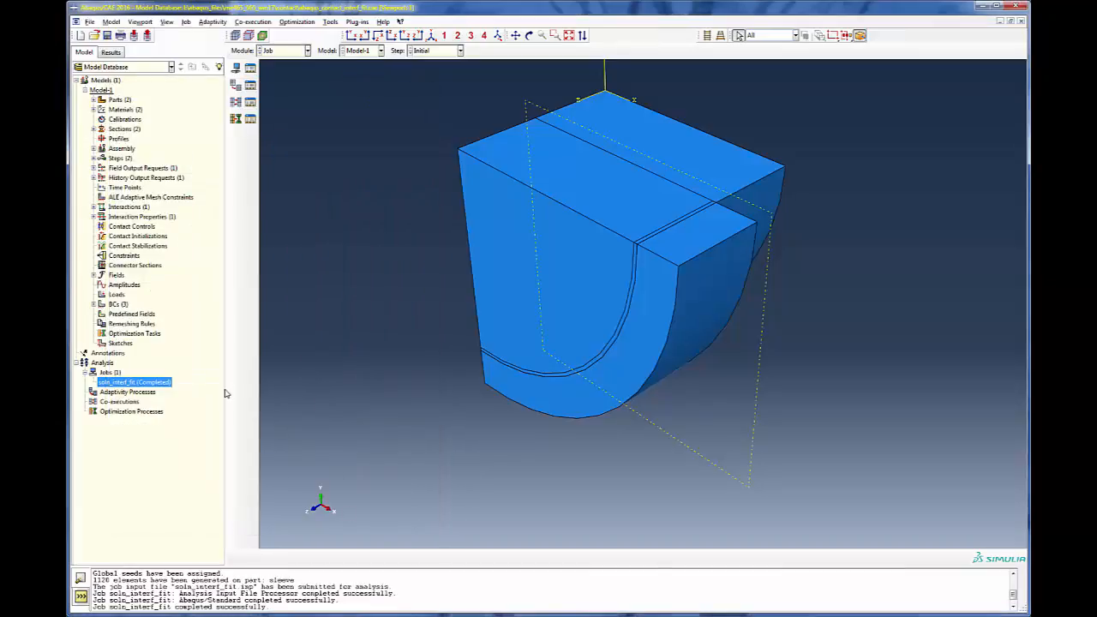
Step: Open the soln_interf_fit results and plot the von Mises stress contours on the deformed shape
right_click(158, 384)
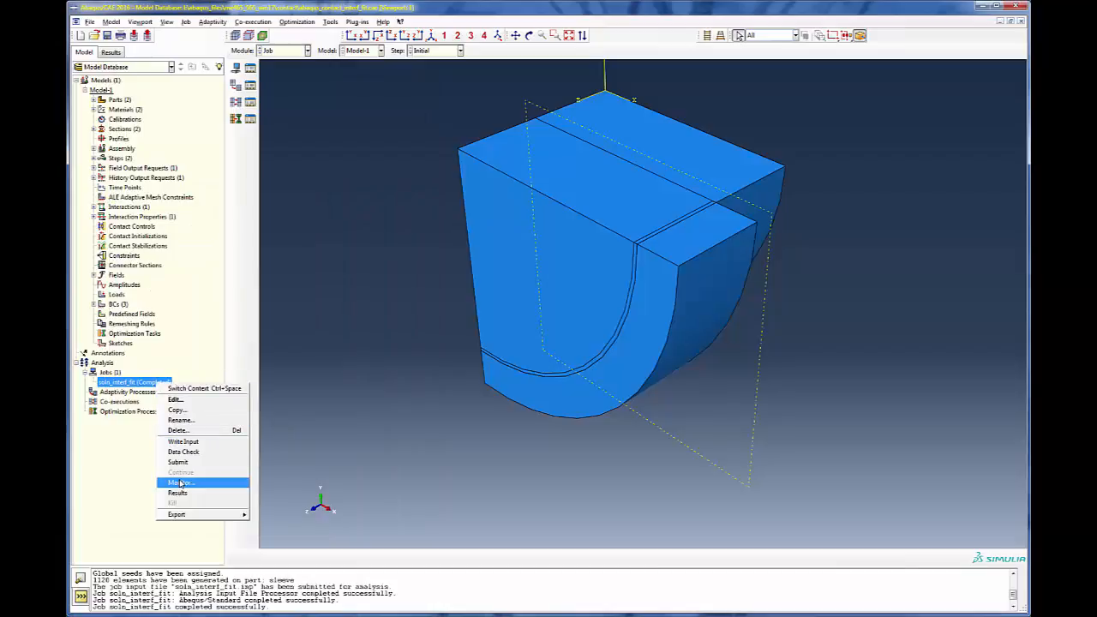
click(178, 493)
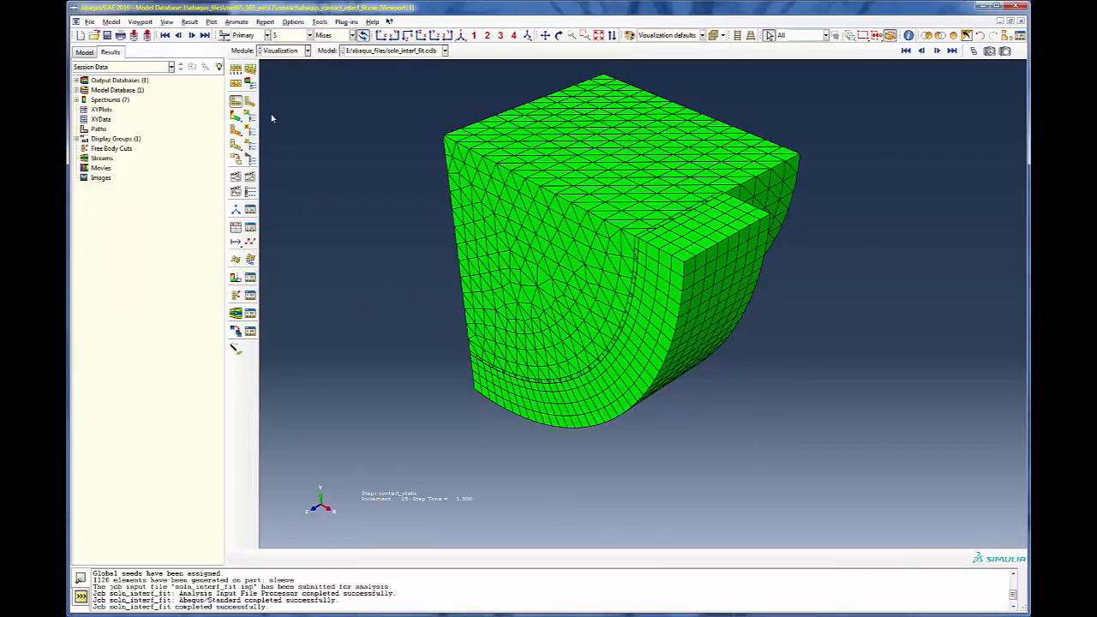
click(237, 119)
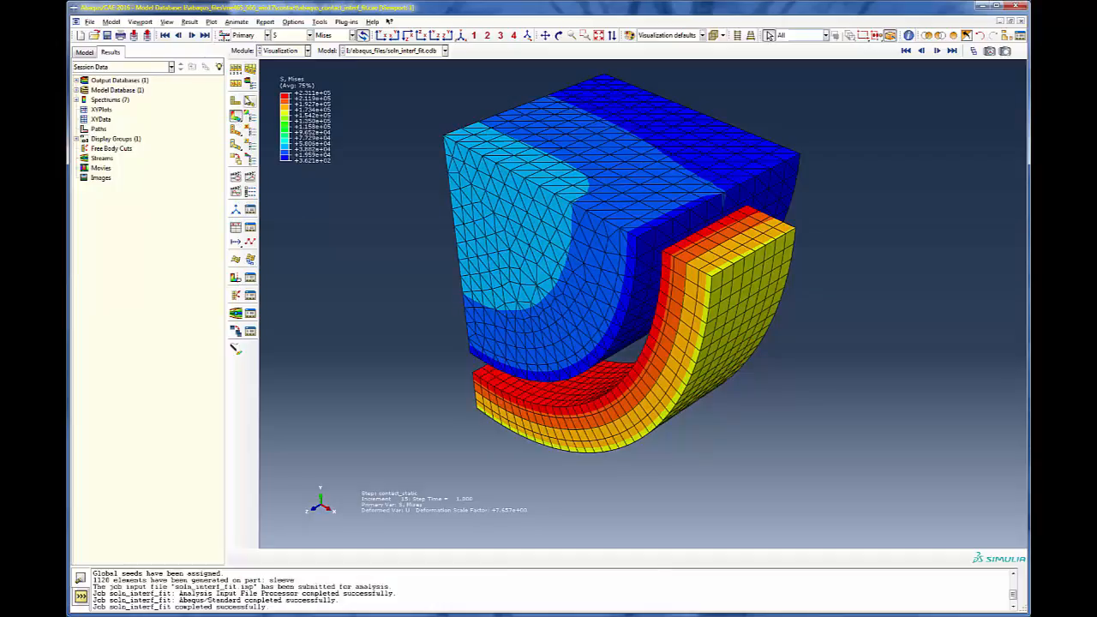
Step: Switch the contour plot's primary variable to CPRESS and examine the contact pressure between the shaft and sleeve
click(305, 36)
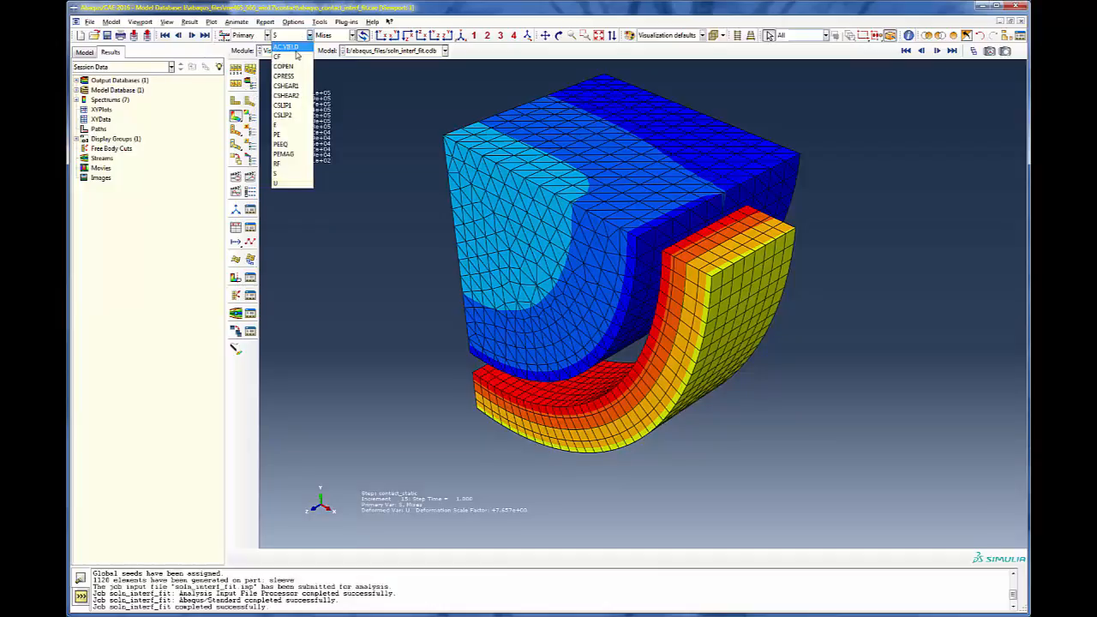
click(289, 77)
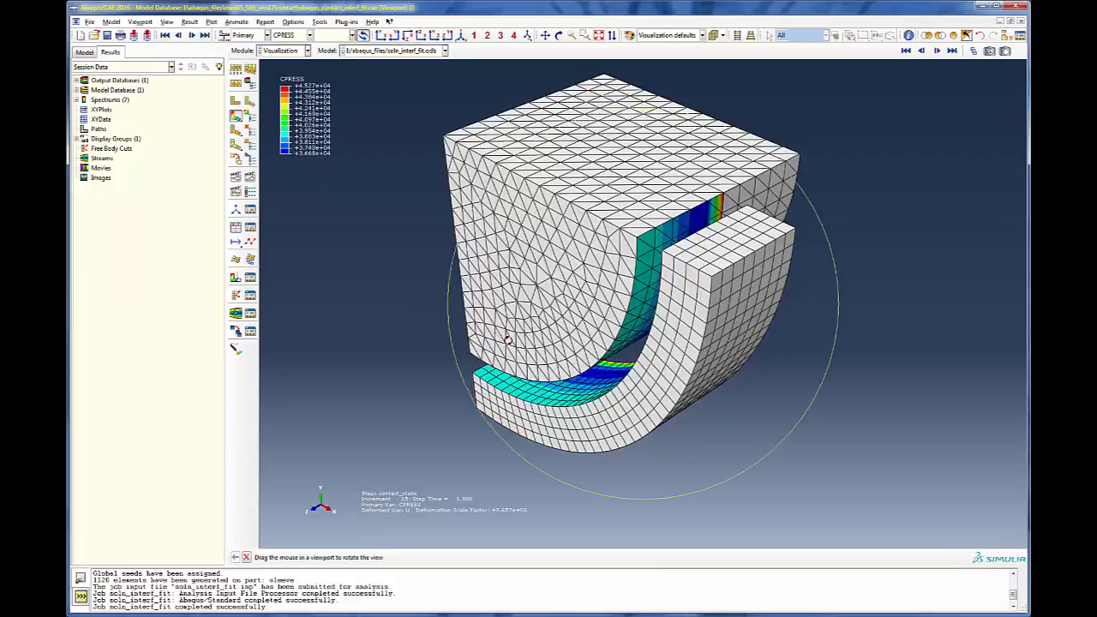
ctrl+alt+drag(503, 340, 621, 381)
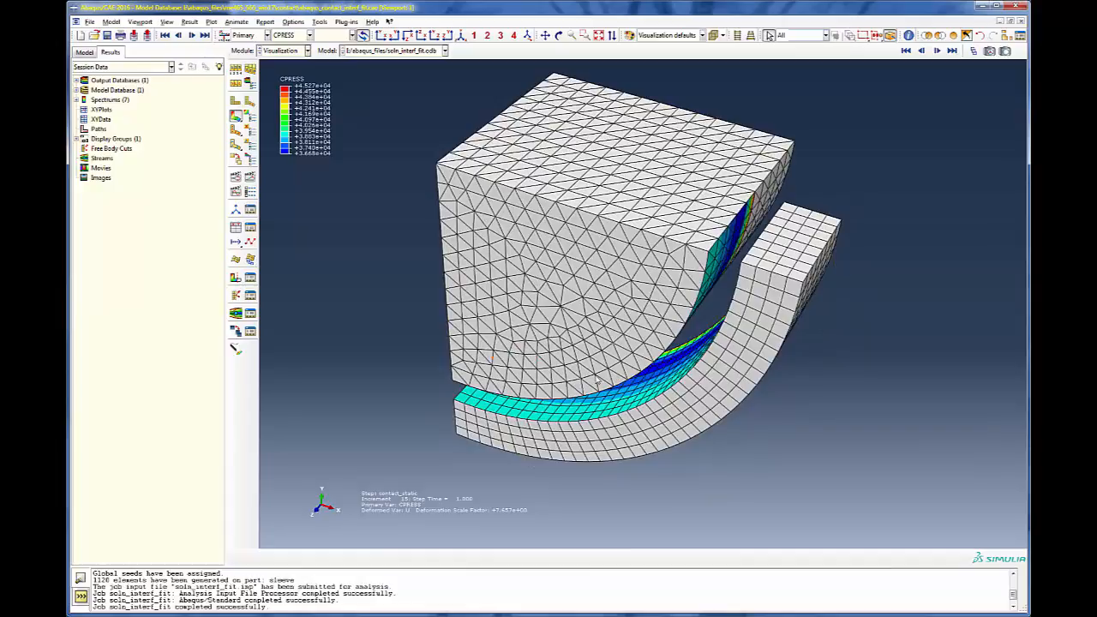
ctrl+alt+drag(611, 302, 570, 295)
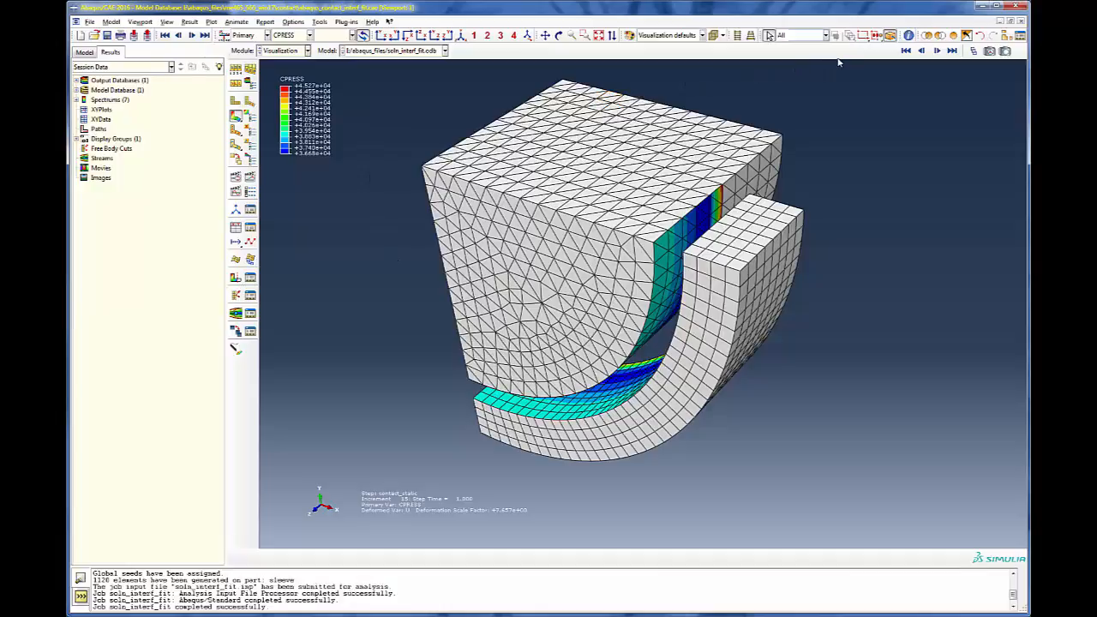
Step: Replace the displayed model with only the SHAFT-1.SHAFT_SURF surface set and examine its contact pressure on the refined mesh
click(1005, 36)
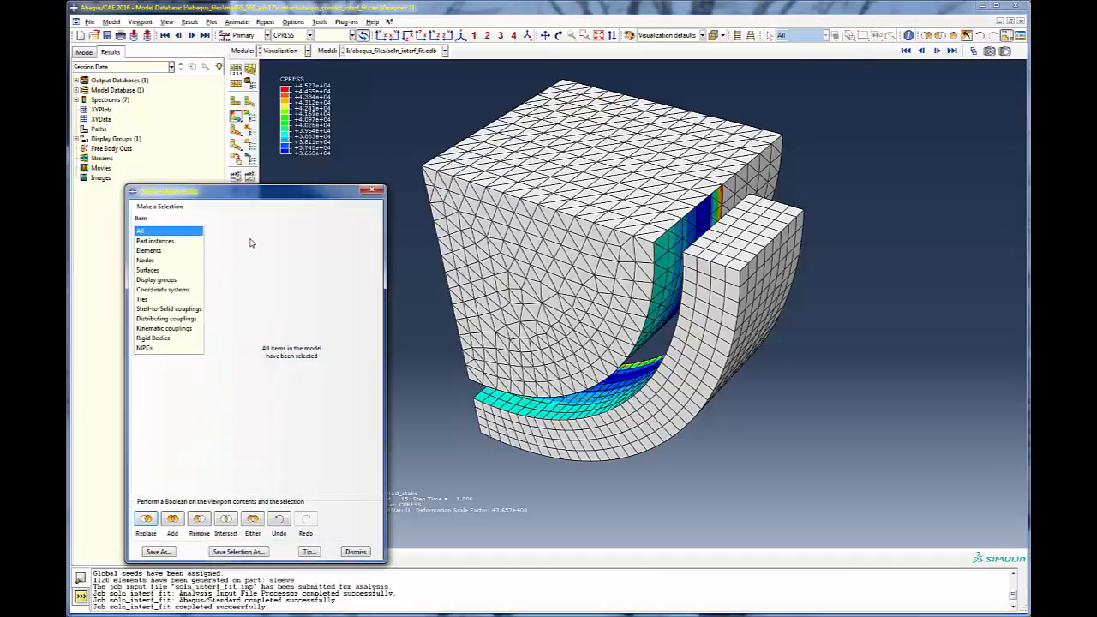
click(157, 270)
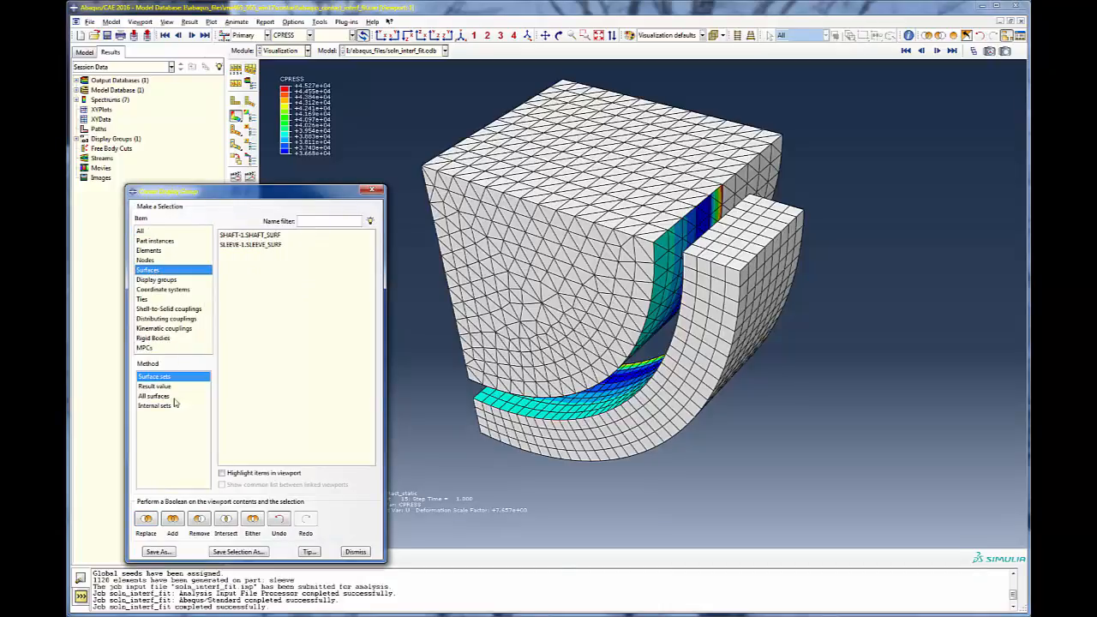
click(247, 236)
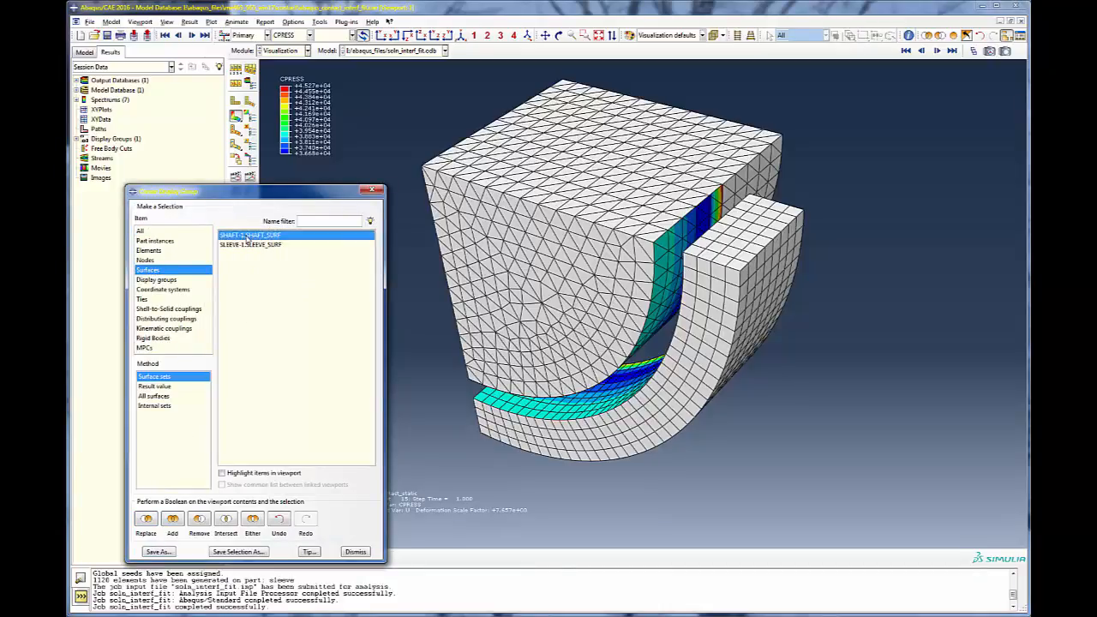
click(147, 520)
ctrl+alt+drag(509, 381, 683, 389)
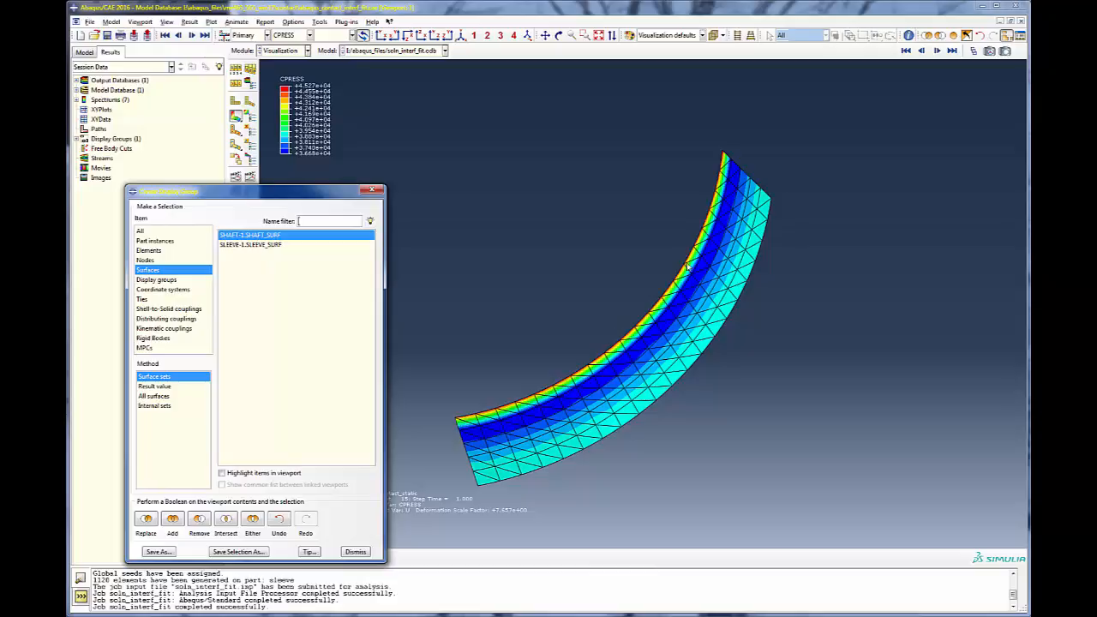
Step: Restore the full model display and inspect the contact pressure along the shaft–sleeve interface from several sides
click(953, 37)
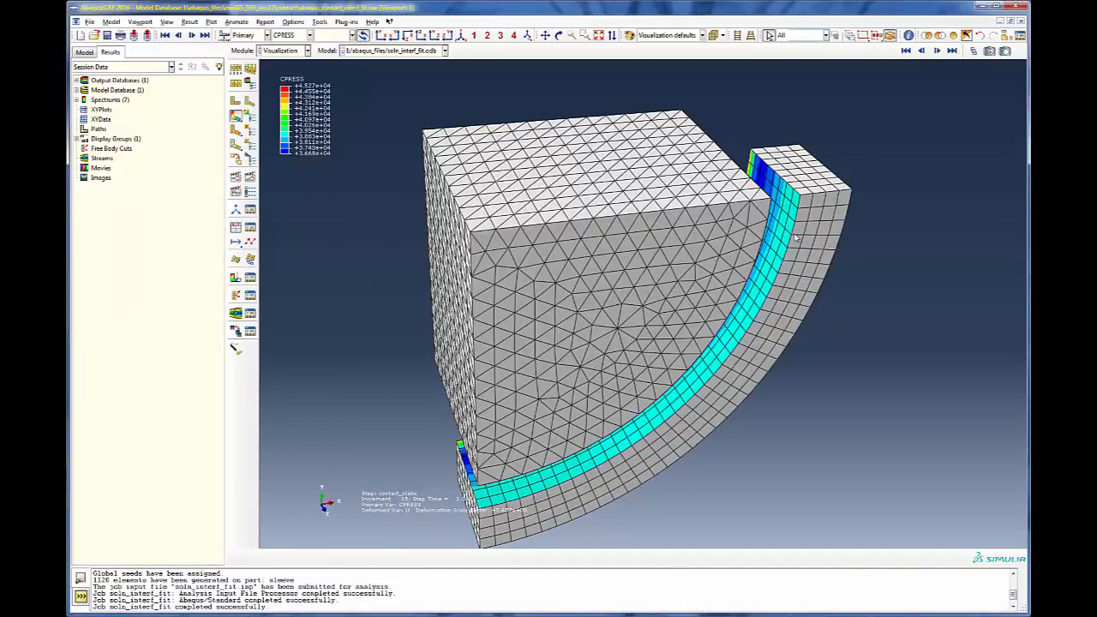
ctrl+alt+drag(794, 237, 604, 409)
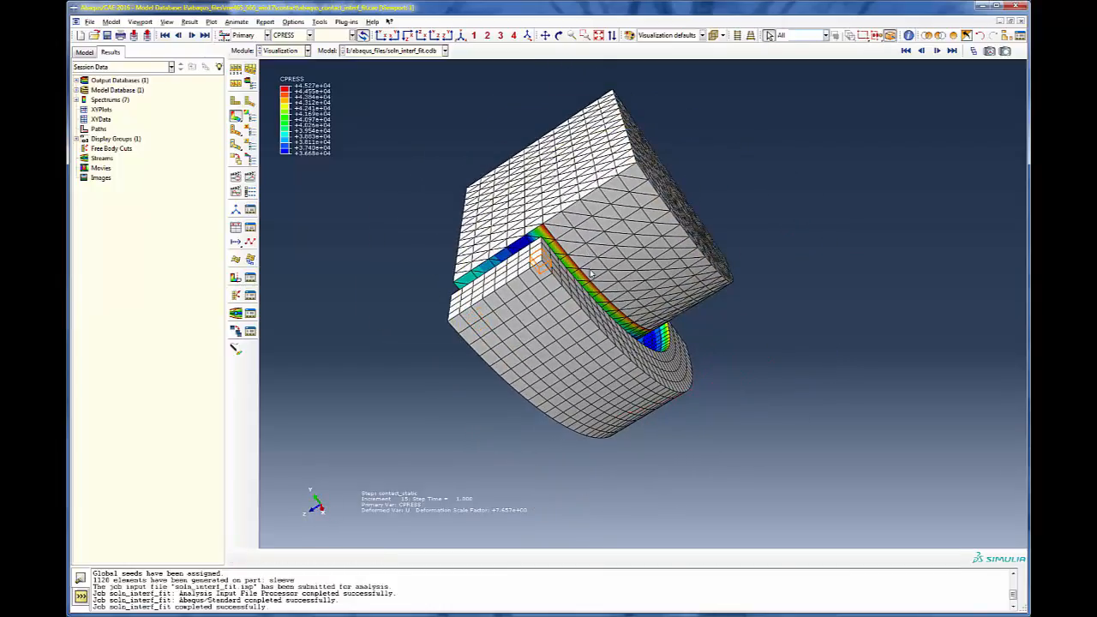
ctrl+alt+drag(592, 270, 725, 360)
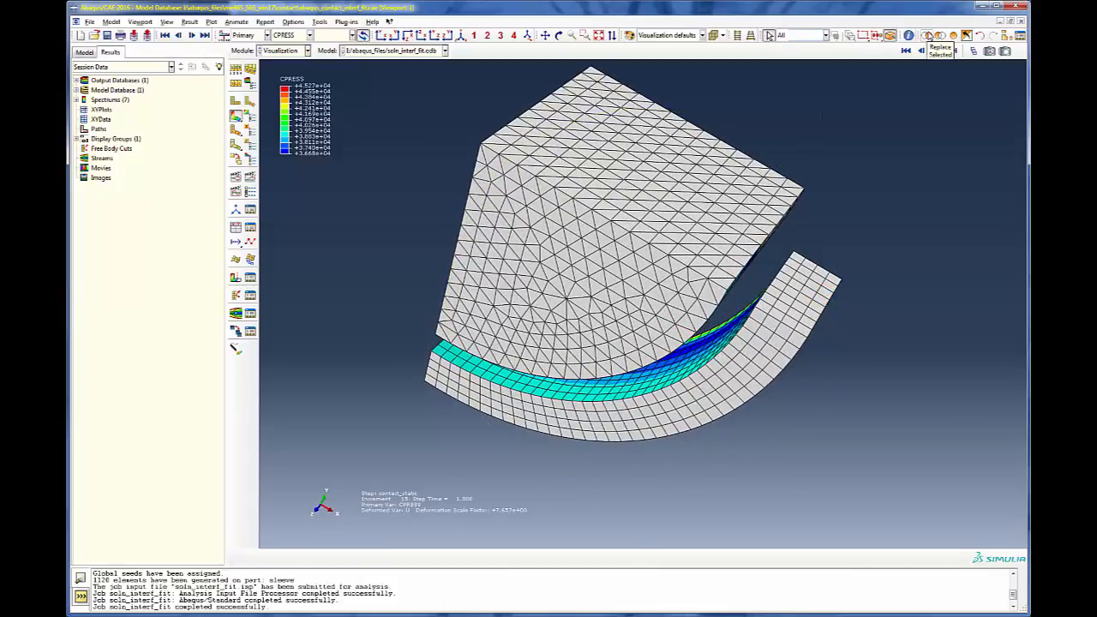
Step: Replace the displayed model with only the SLEEVE-1.SLEEVE_SURF surface set and examine its contact pressure
click(1014, 36)
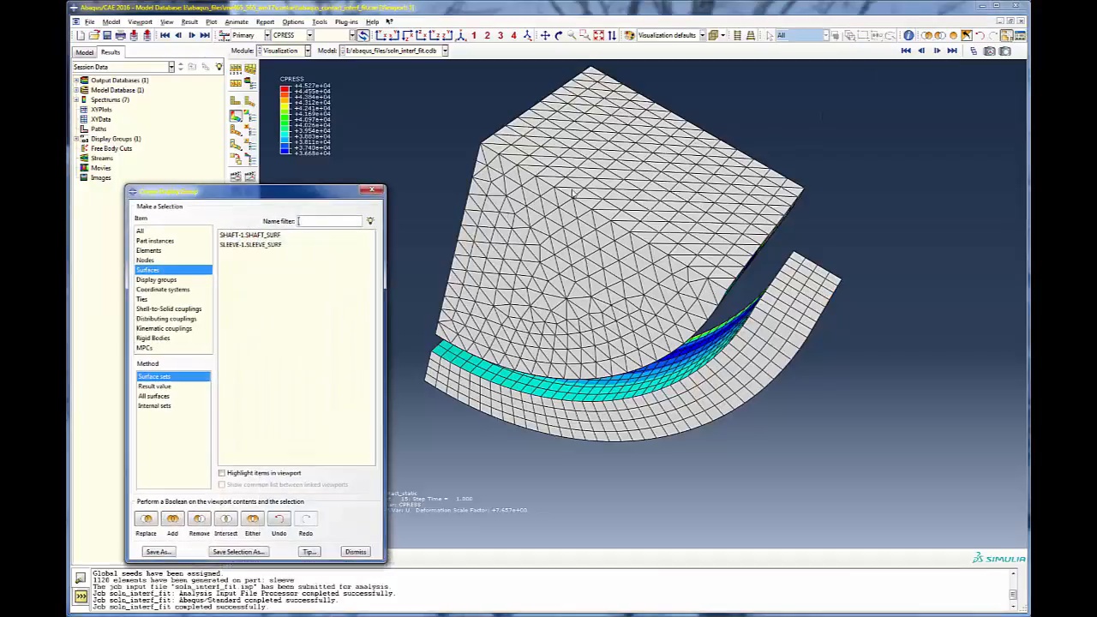
click(243, 245)
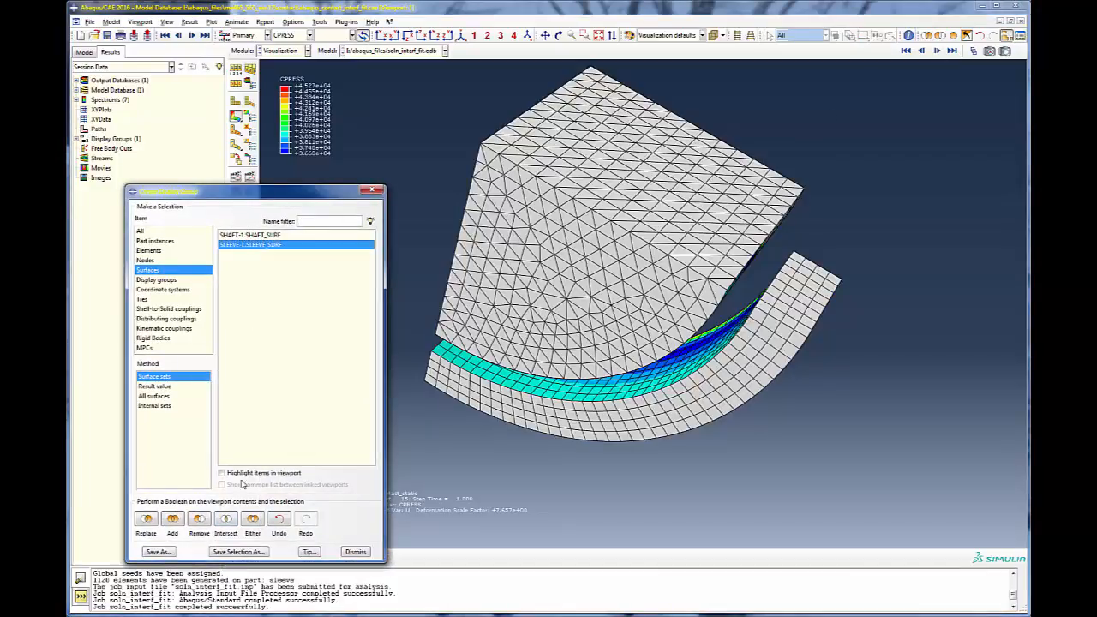
click(151, 522)
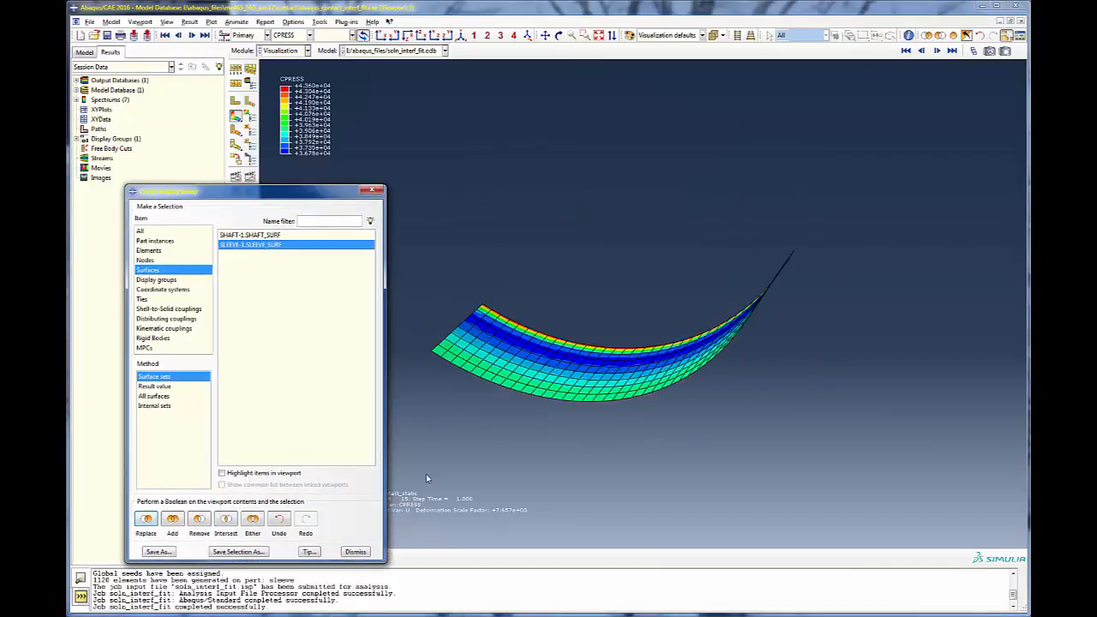
ctrl+alt+drag(557, 406, 577, 438)
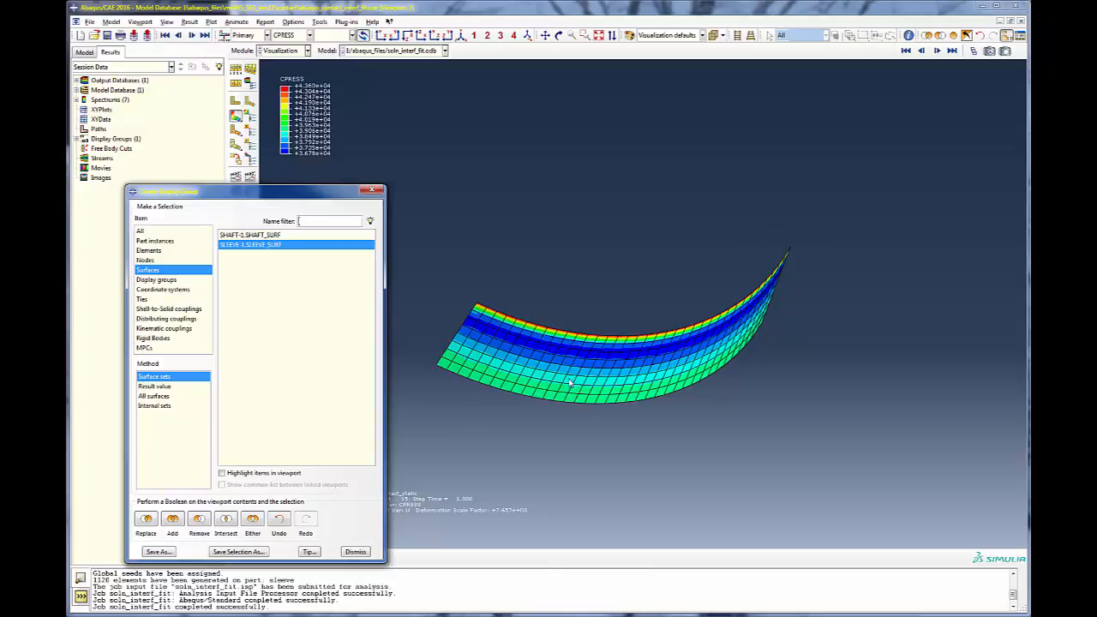
ctrl+alt+middle_drag(570, 375, 643, 385)
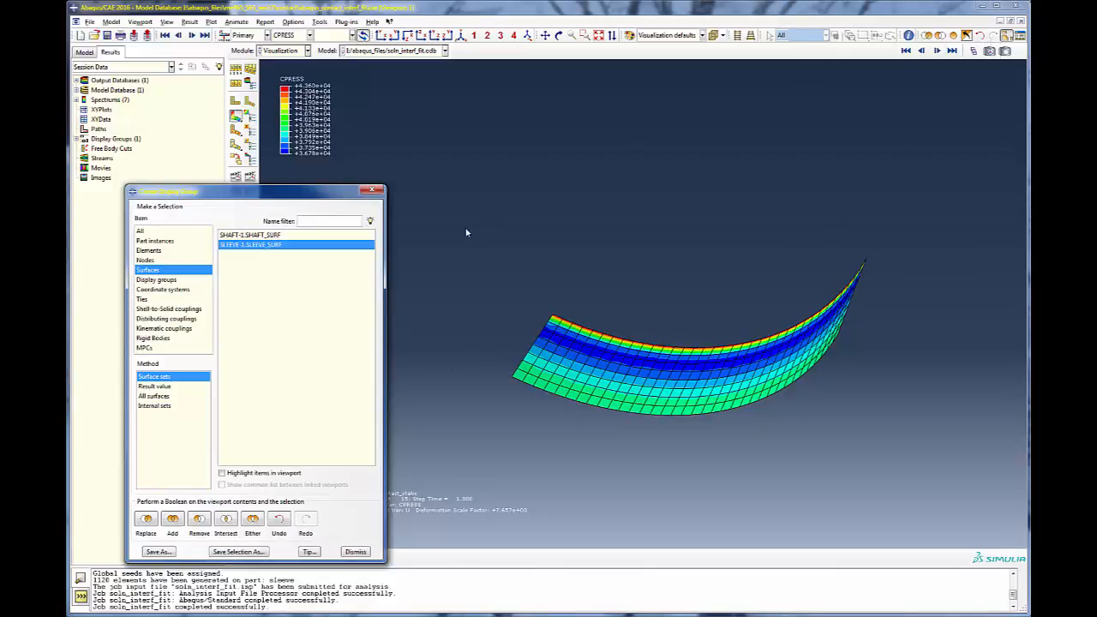
Step: Replace the displayed surface with the SHAFT-1.SHAFT_SURF surface set and close the display group dialog
click(273, 235)
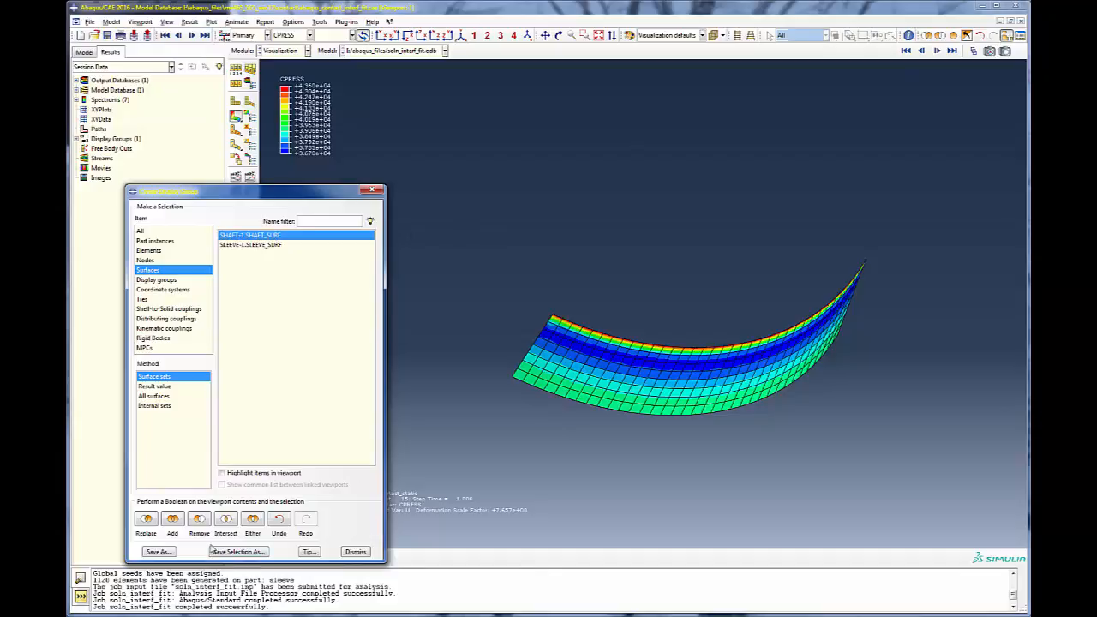
click(146, 518)
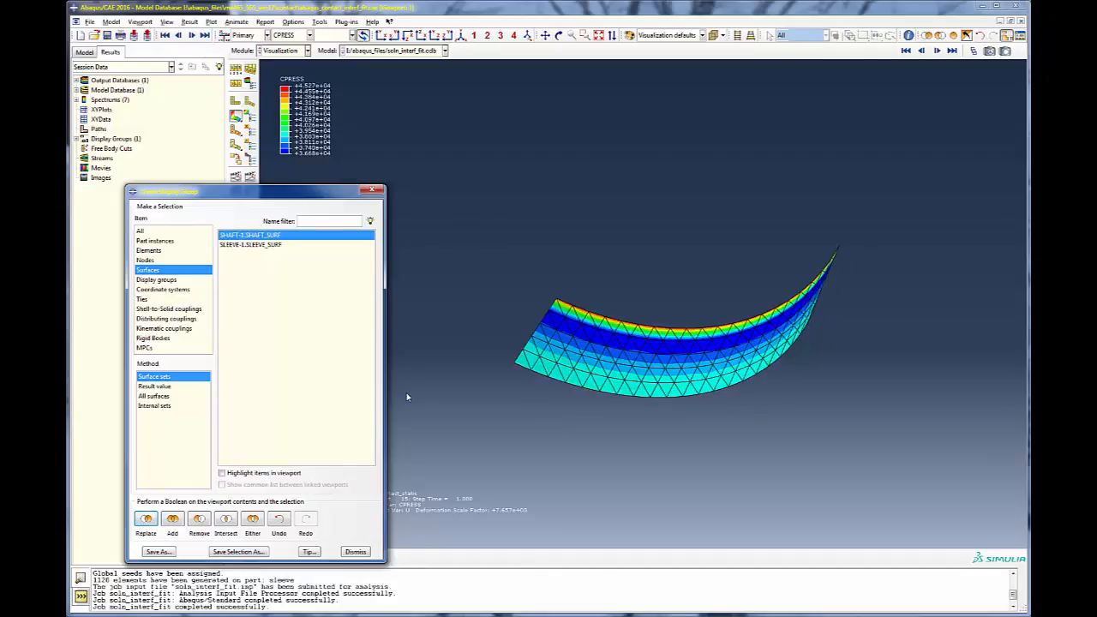
click(374, 191)
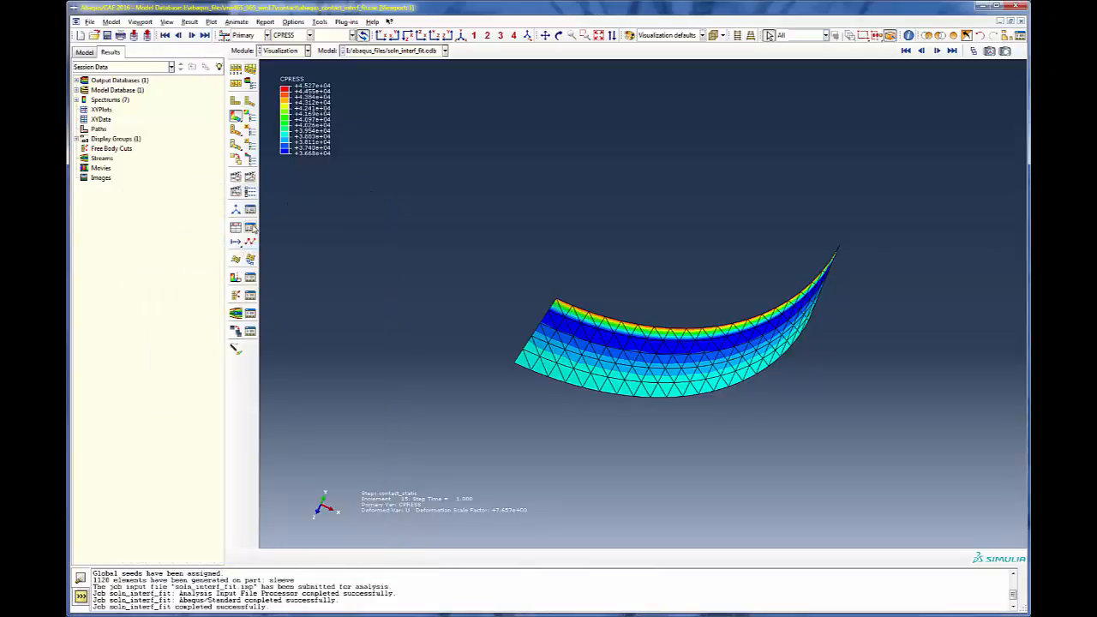
Step: Start a new node list path named shaft_edge_nodes
click(320, 22)
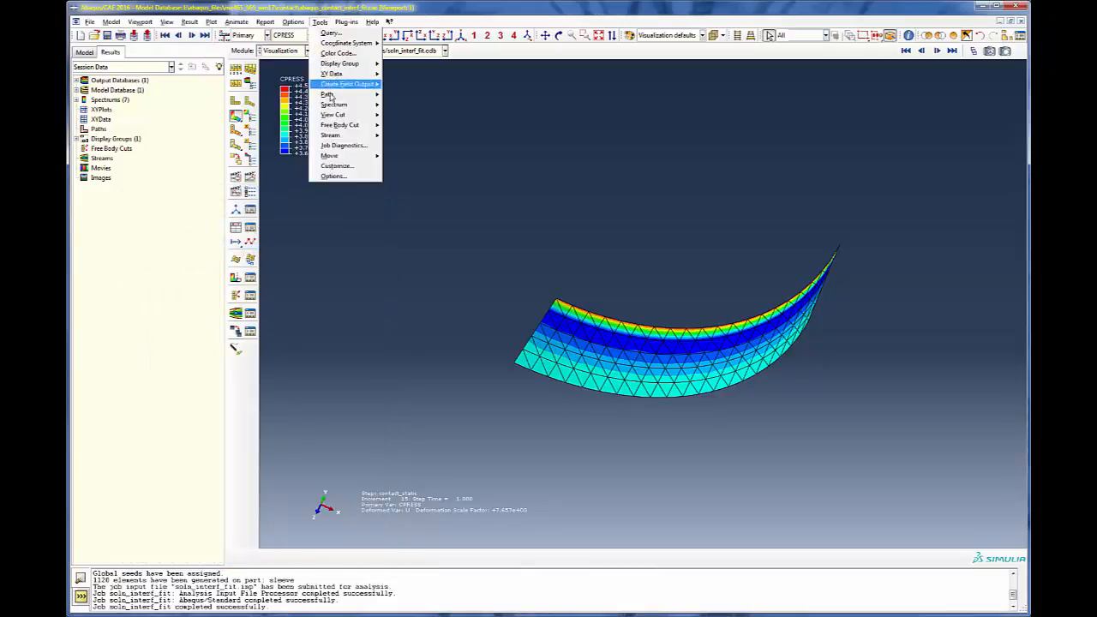
mouse_move(330, 136)
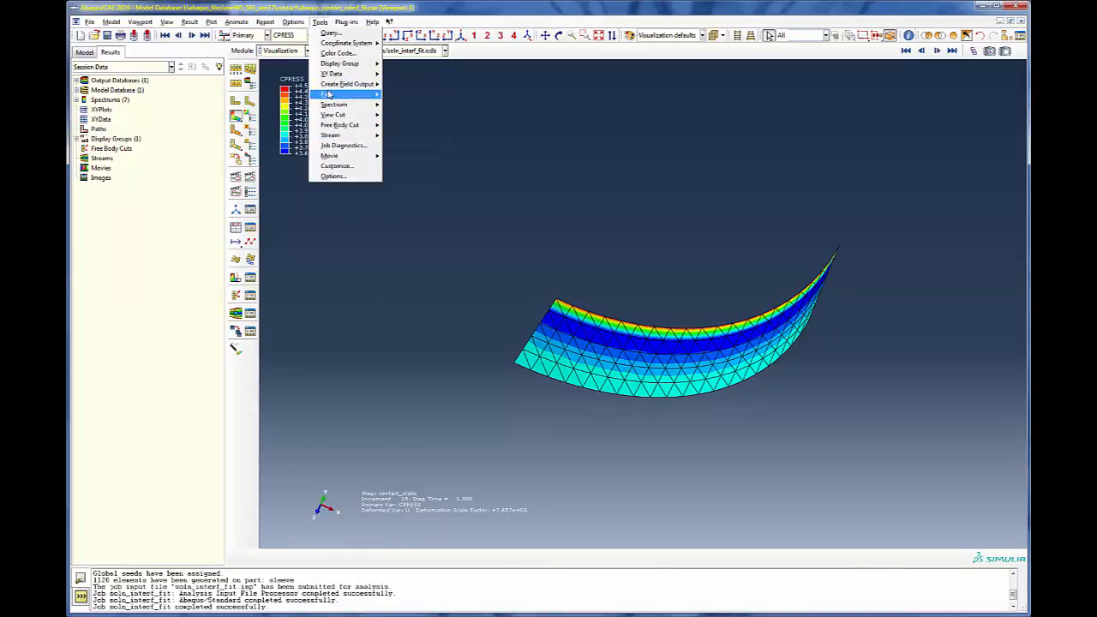
mouse_move(364, 94)
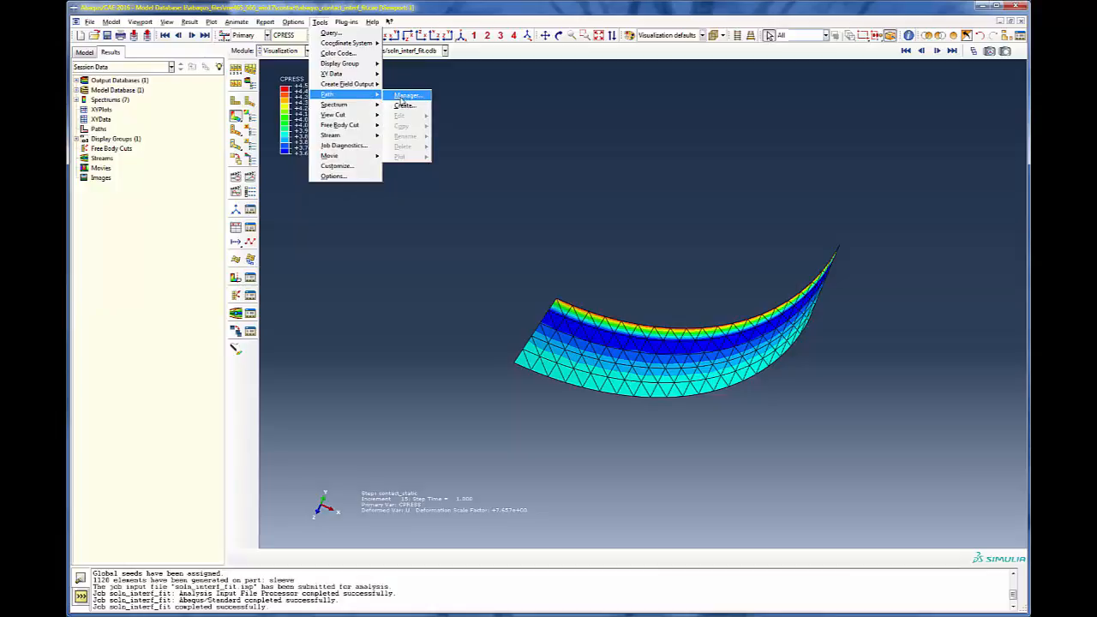
click(403, 105)
scroll(493, 353, up, 4)
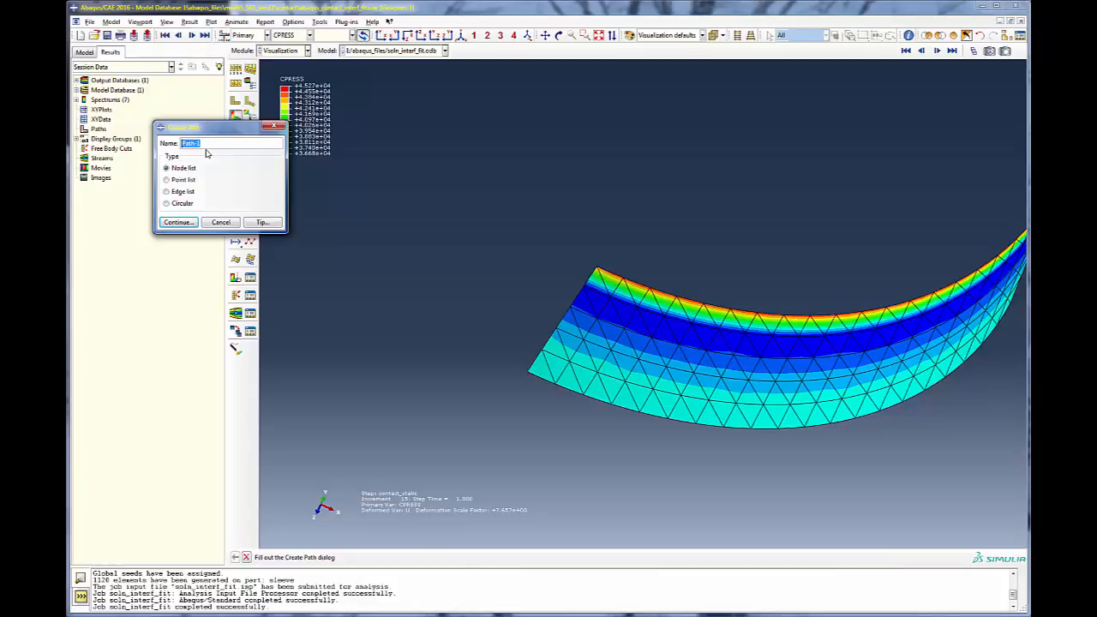
text(st)
click(177, 223)
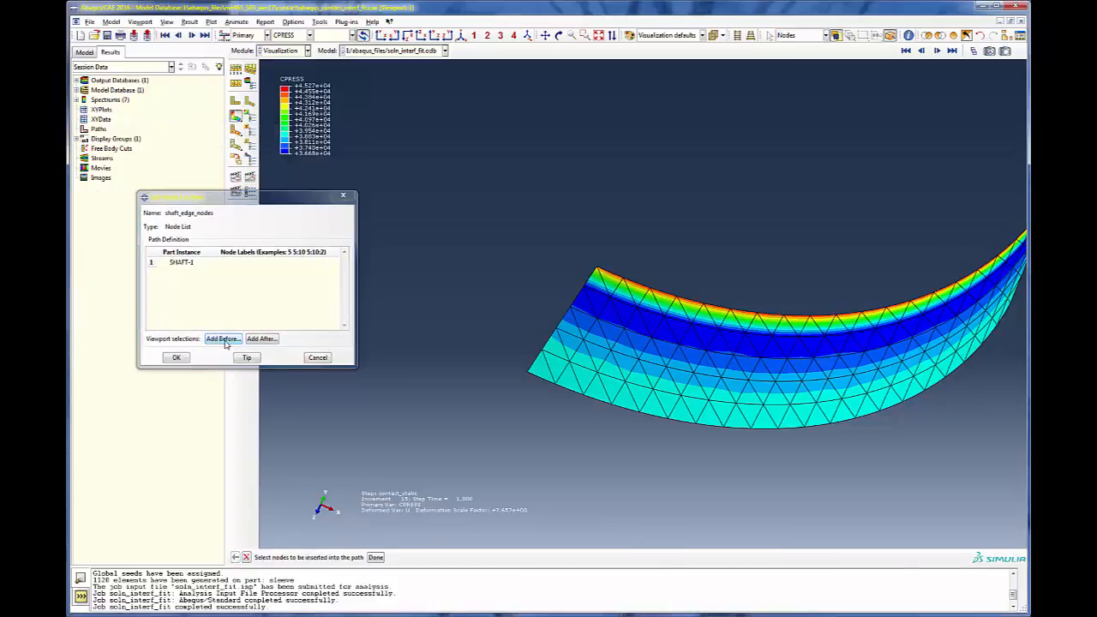
Step: Add the nodes along the straight axial edge of the shaft's contact surface to the path and accept the path definition
click(267, 341)
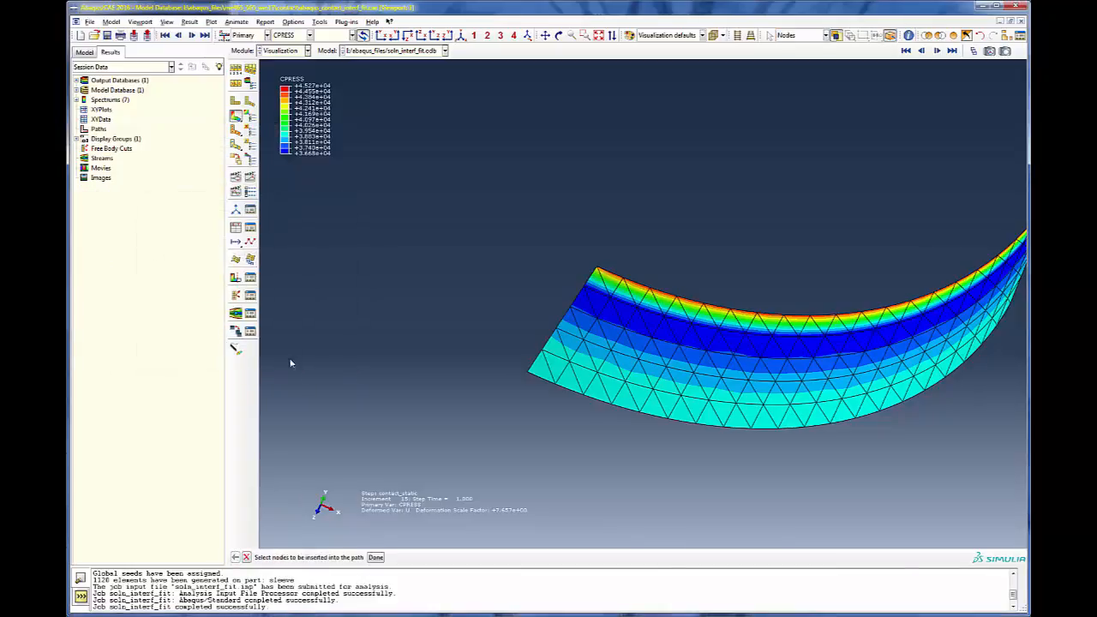
click(530, 372)
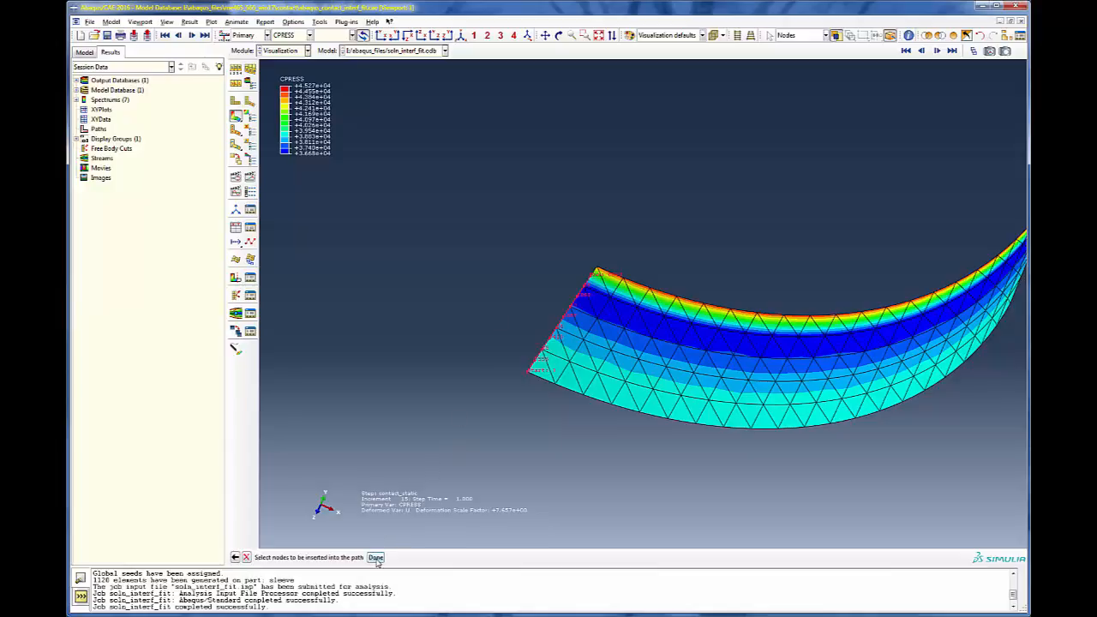
scroll(526, 512, down, 2)
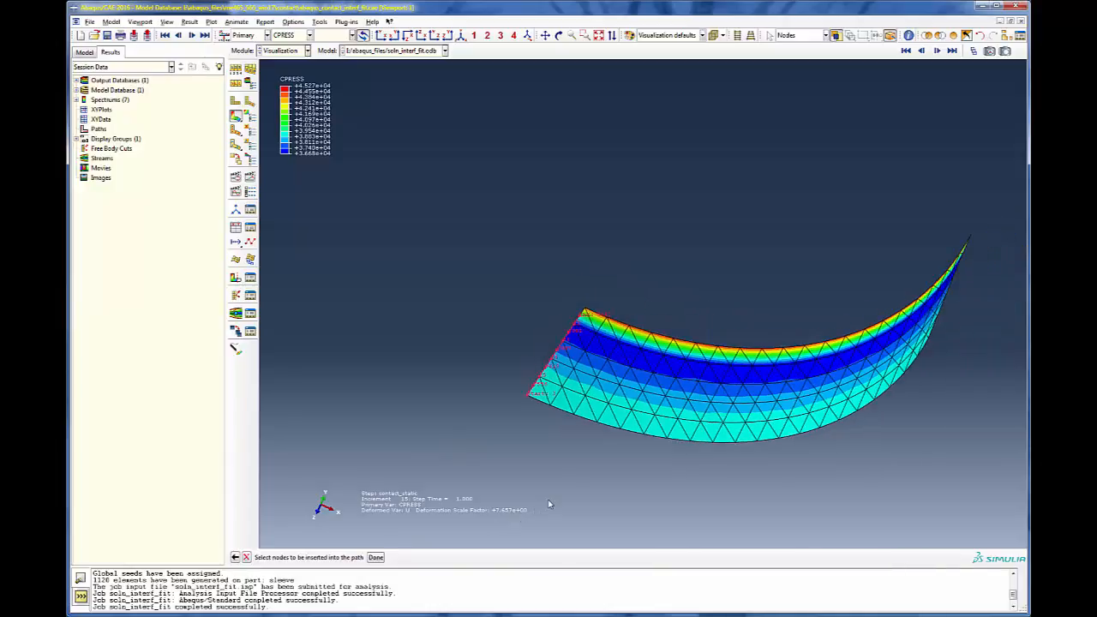
click(375, 557)
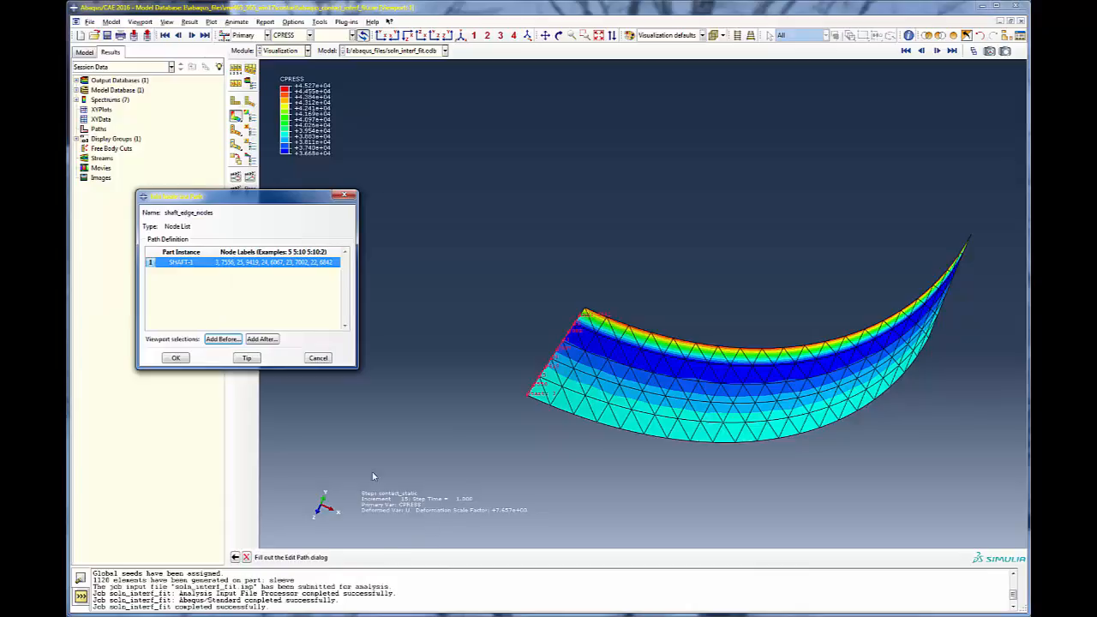
click(176, 358)
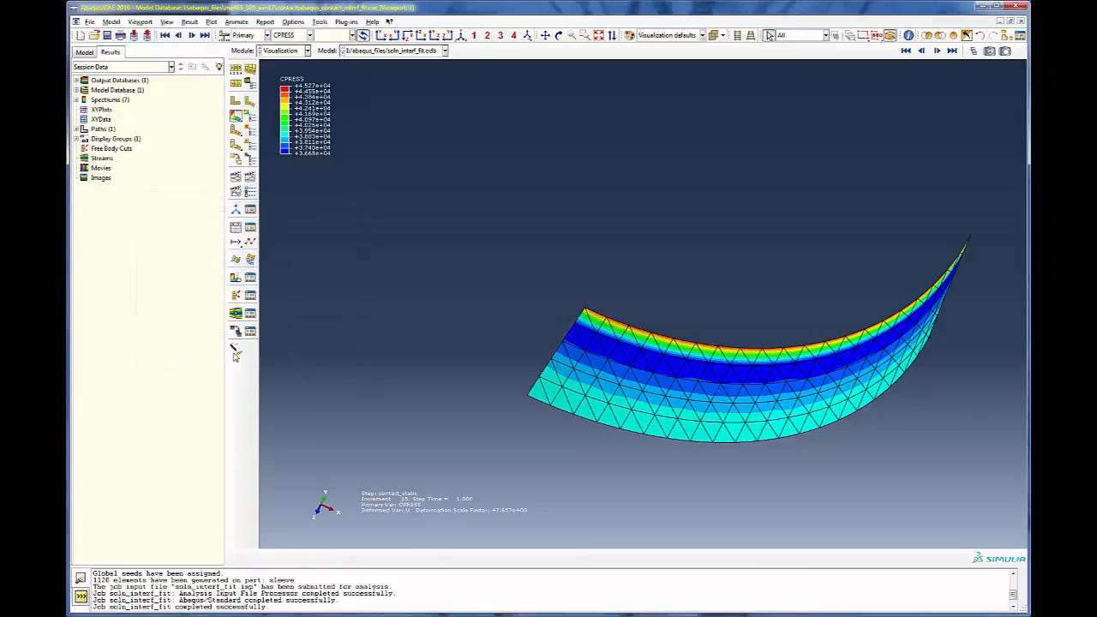
Step: Restore the full model display and plot CPRESS against true distance along the shaft_edge_nodes path on the deformed shape
click(954, 36)
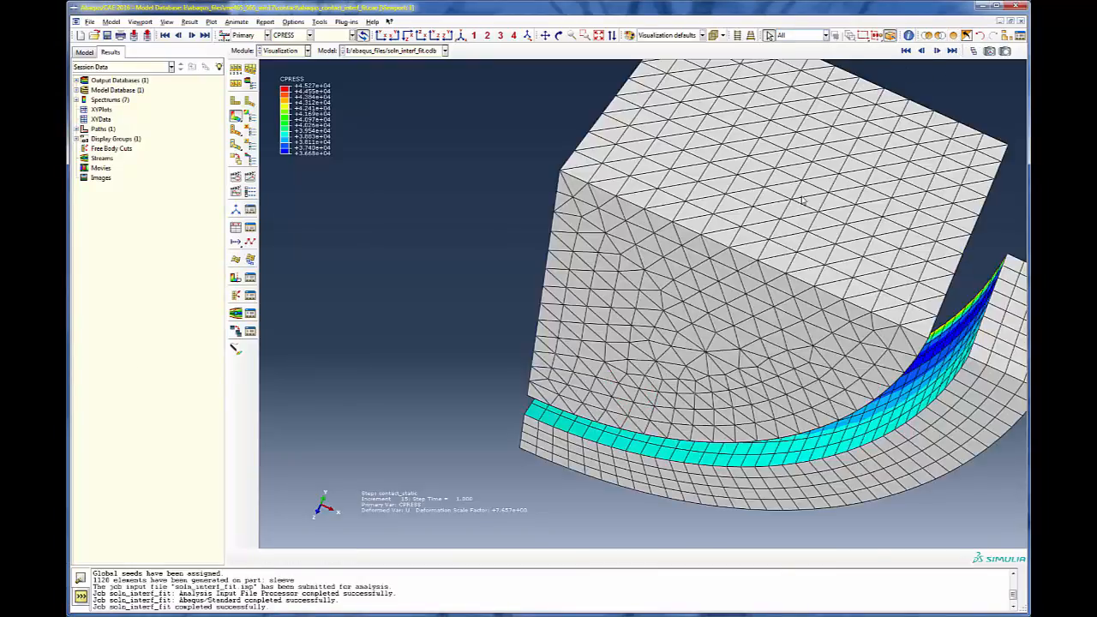
scroll(514, 304, down, 3)
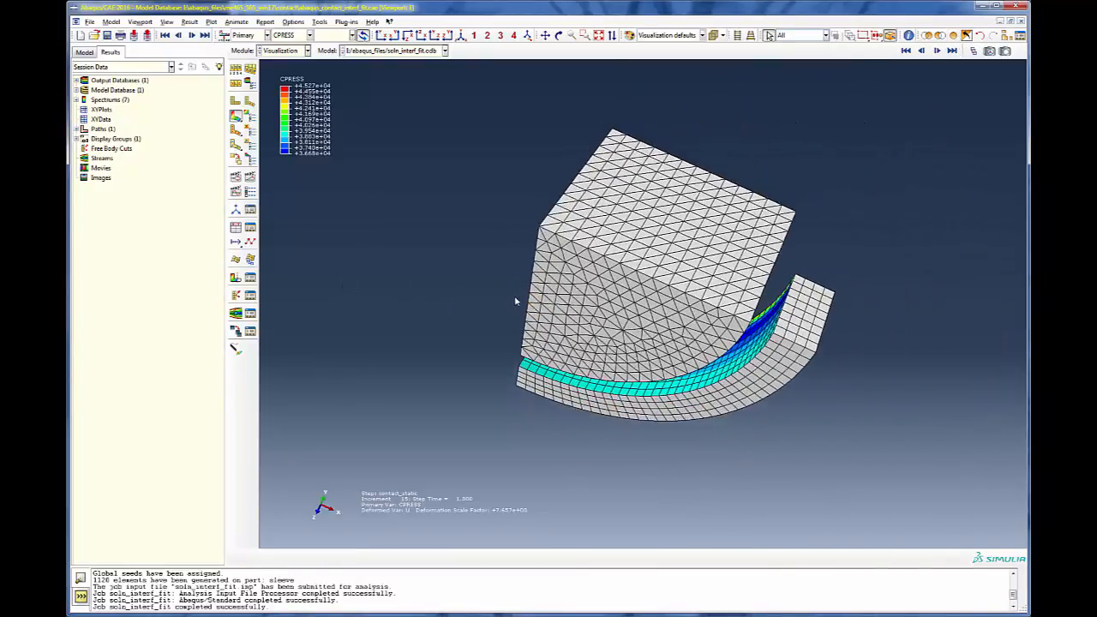
click(236, 227)
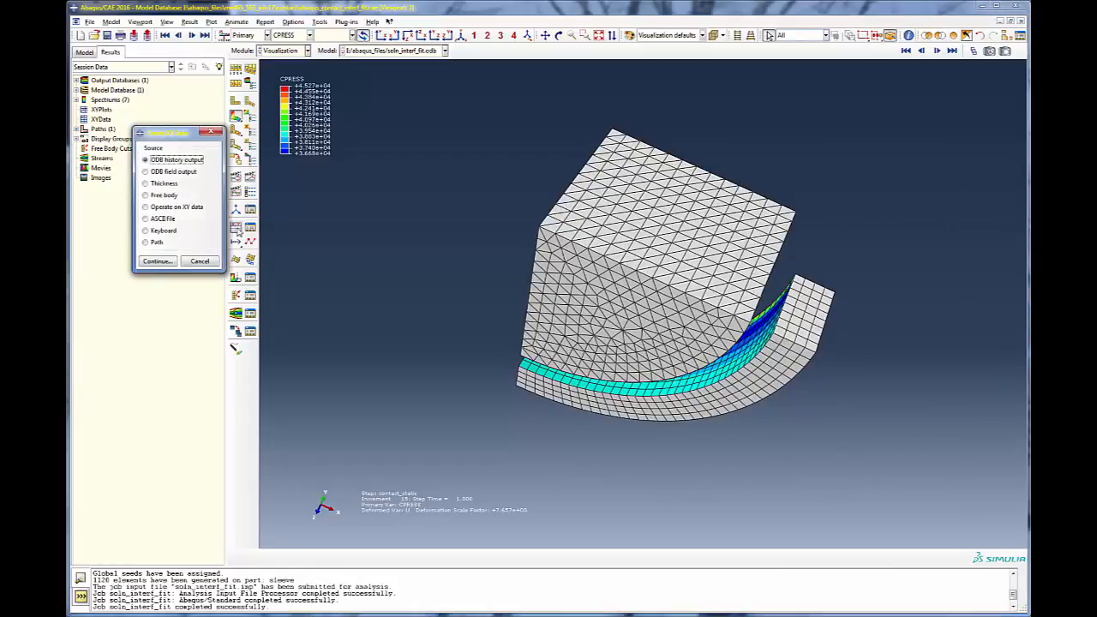
click(145, 242)
click(158, 261)
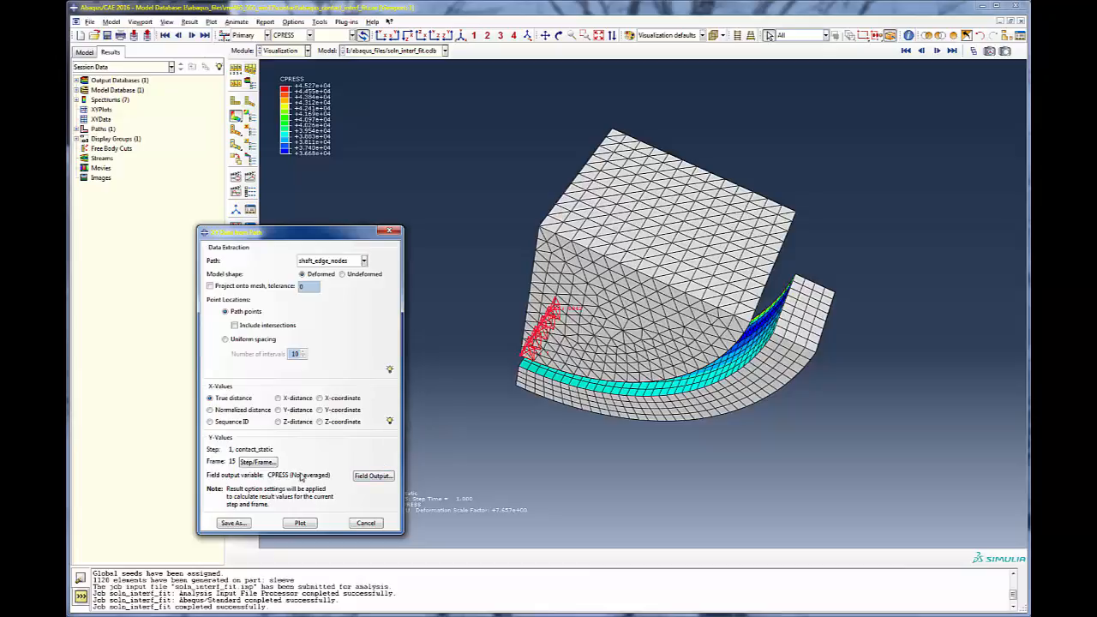
click(300, 523)
drag(348, 233, 169, 259)
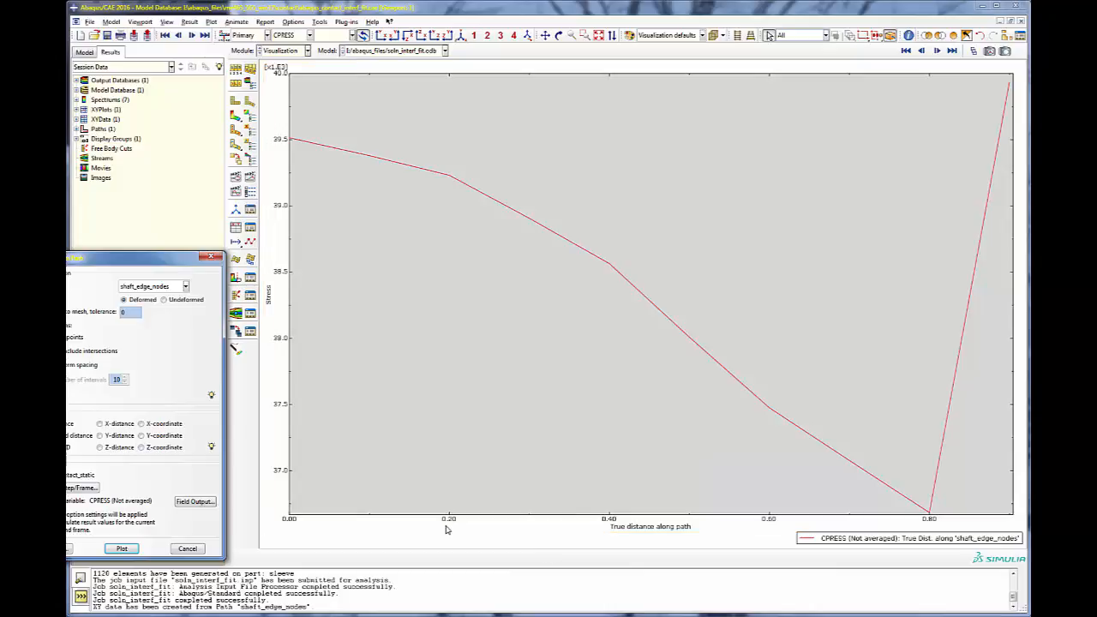
click(187, 548)
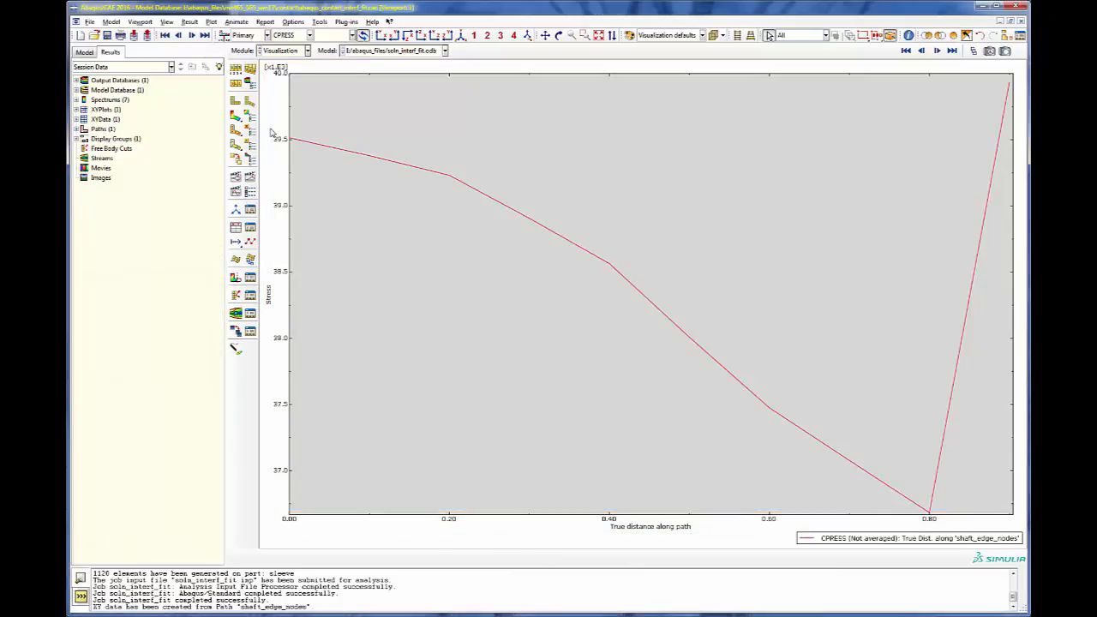
Step: Return to the CPRESS contour plot on the deformed shape and inspect the shaft and sleeve end faces
click(239, 119)
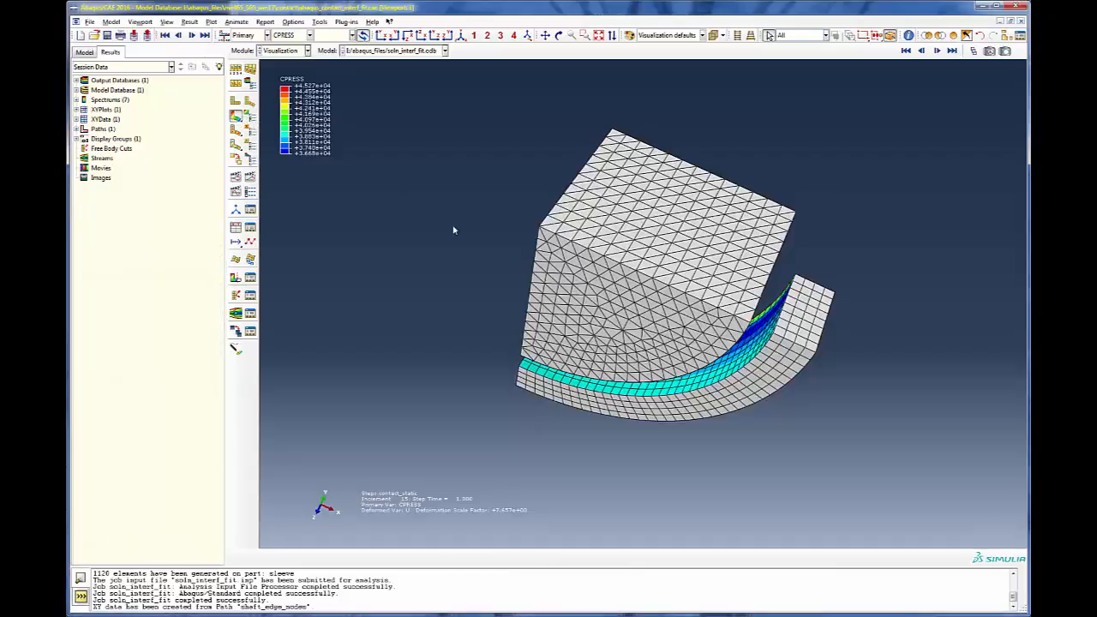
ctrl+alt+drag(598, 359, 572, 225)
ctrl+alt+drag(522, 301, 549, 353)
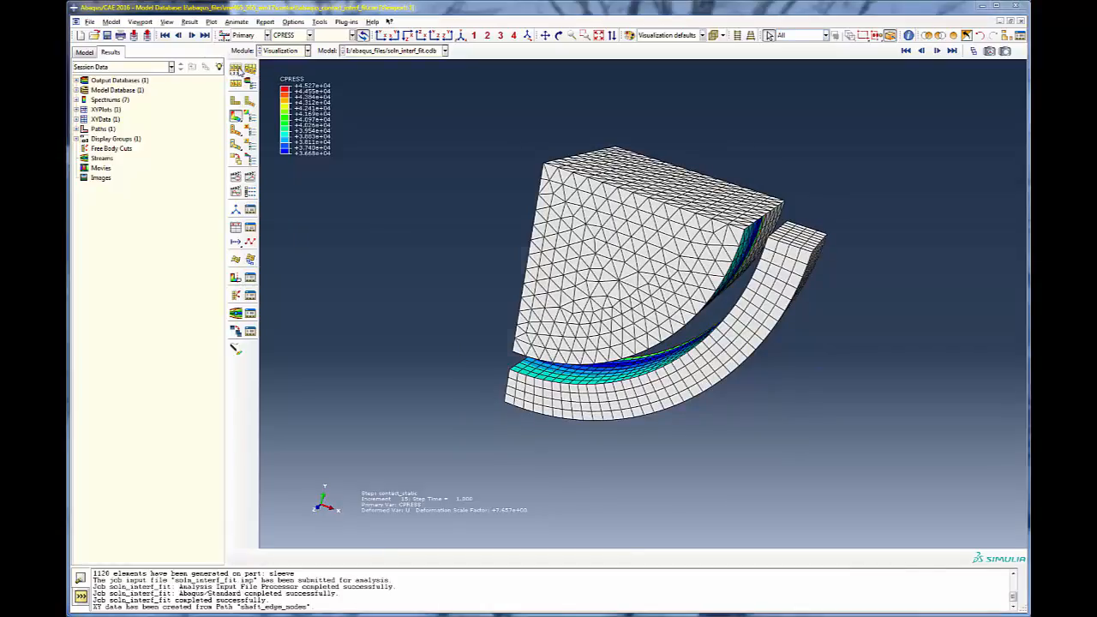
Step: Set the plot's deformation scale factor to a uniform value of 1
click(248, 71)
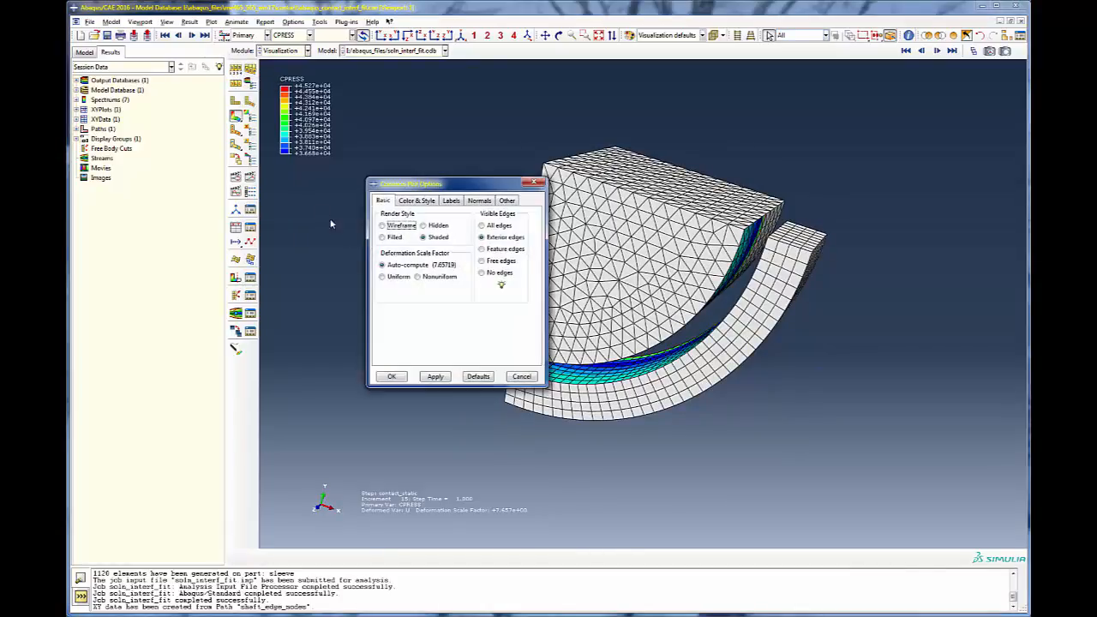
click(383, 278)
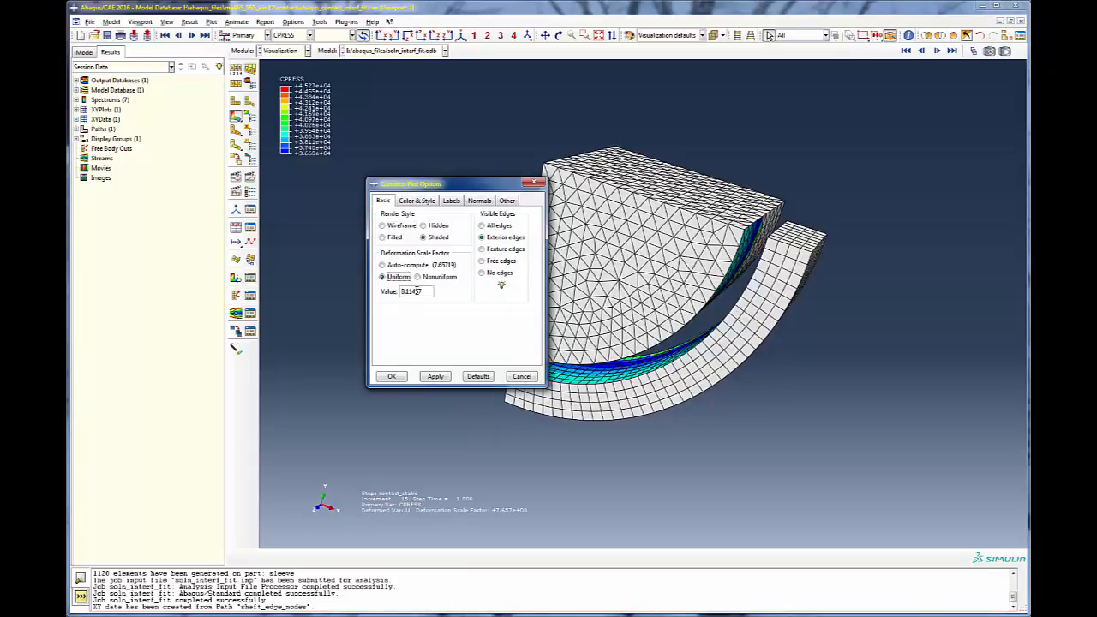
drag(425, 291, 394, 293)
text(1)
click(392, 376)
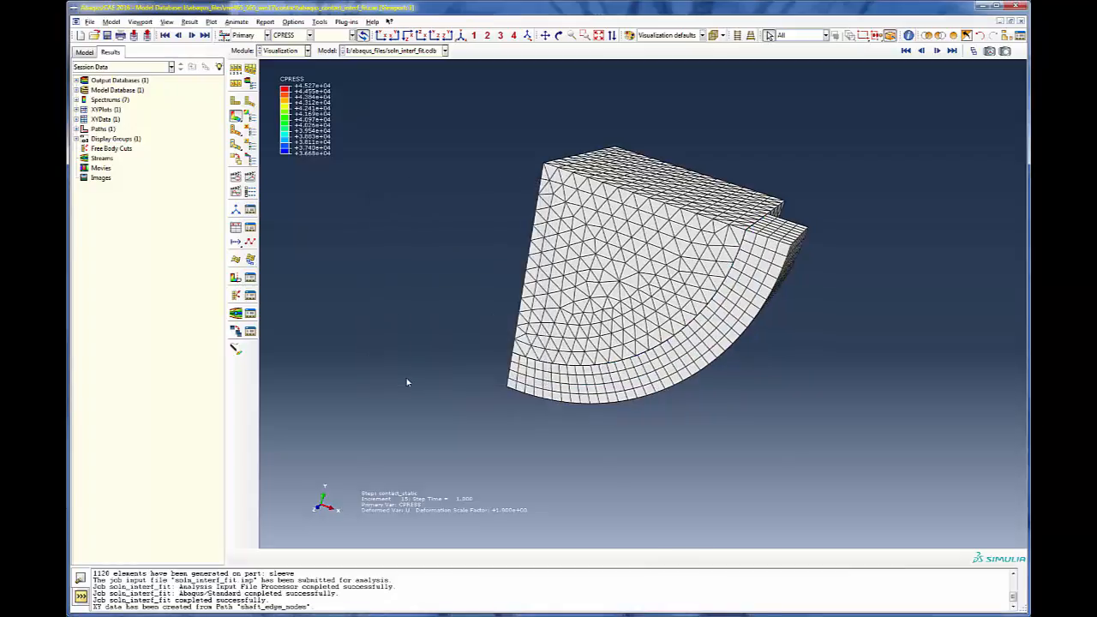